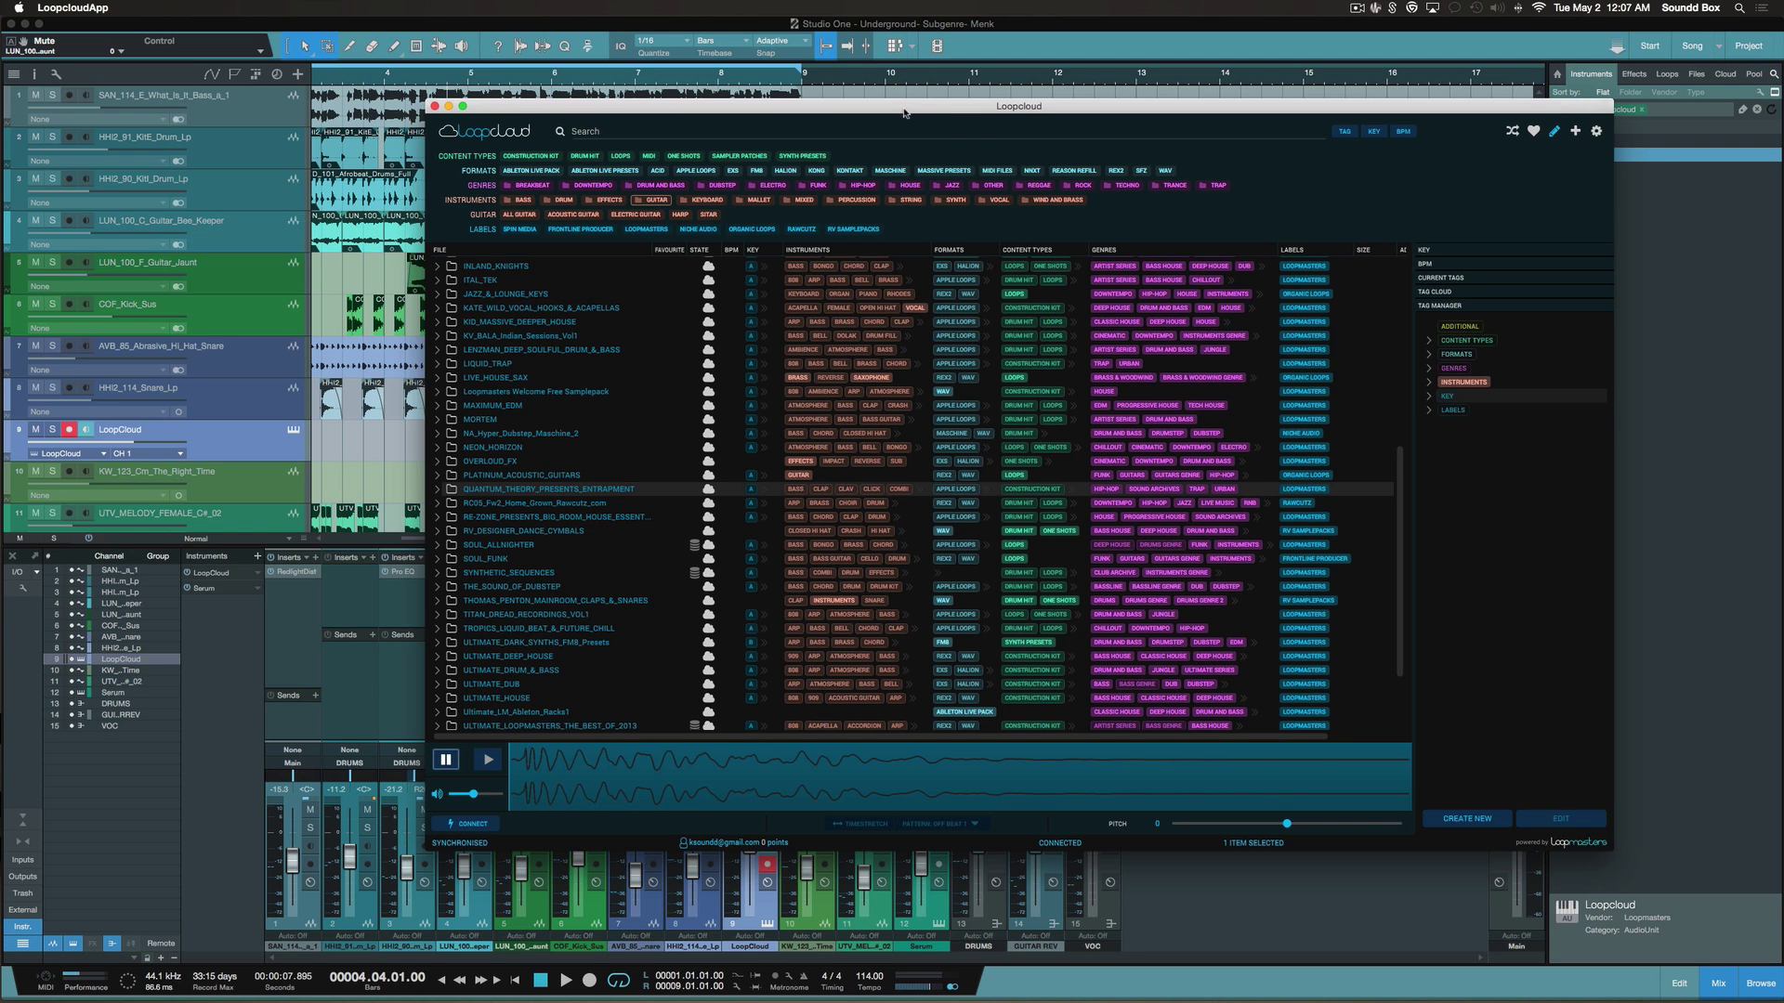
# Reposition the Loopcloud window so the Studio One mixer is uncovered
pyautogui.moveTo(926, 109); pyautogui.dragTo(795, 148)
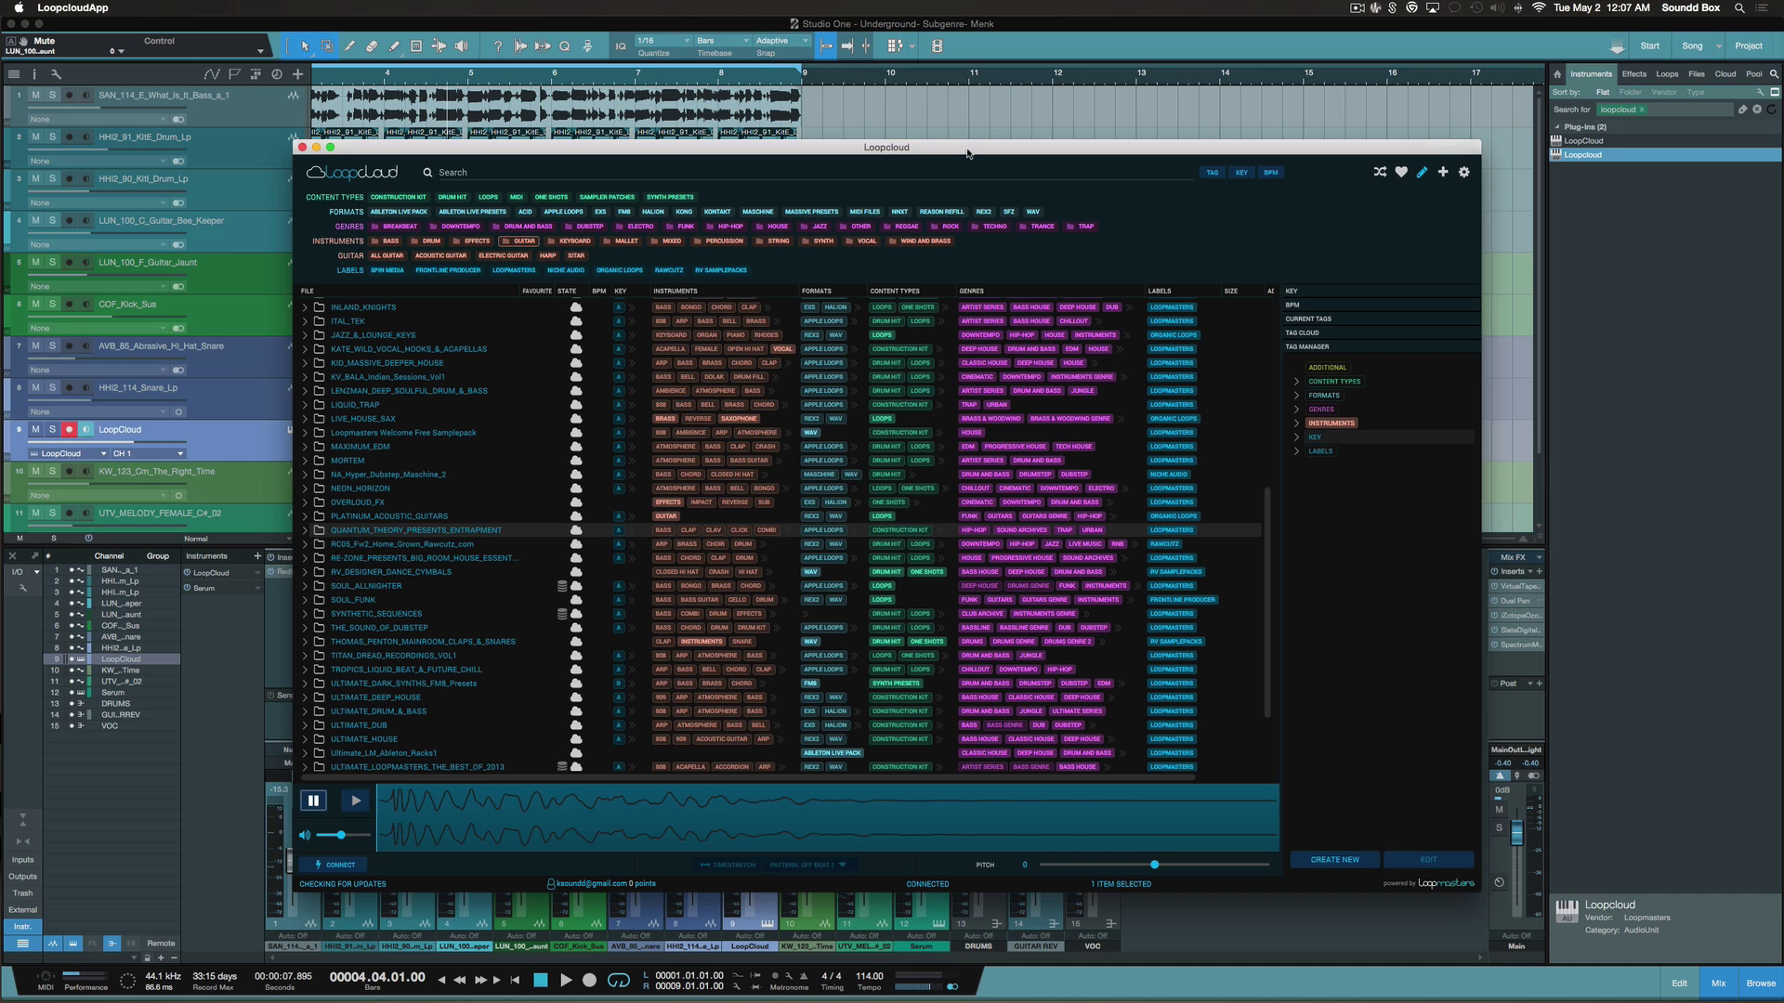
pyautogui.moveTo(954, 149); pyautogui.dragTo(952, 197)
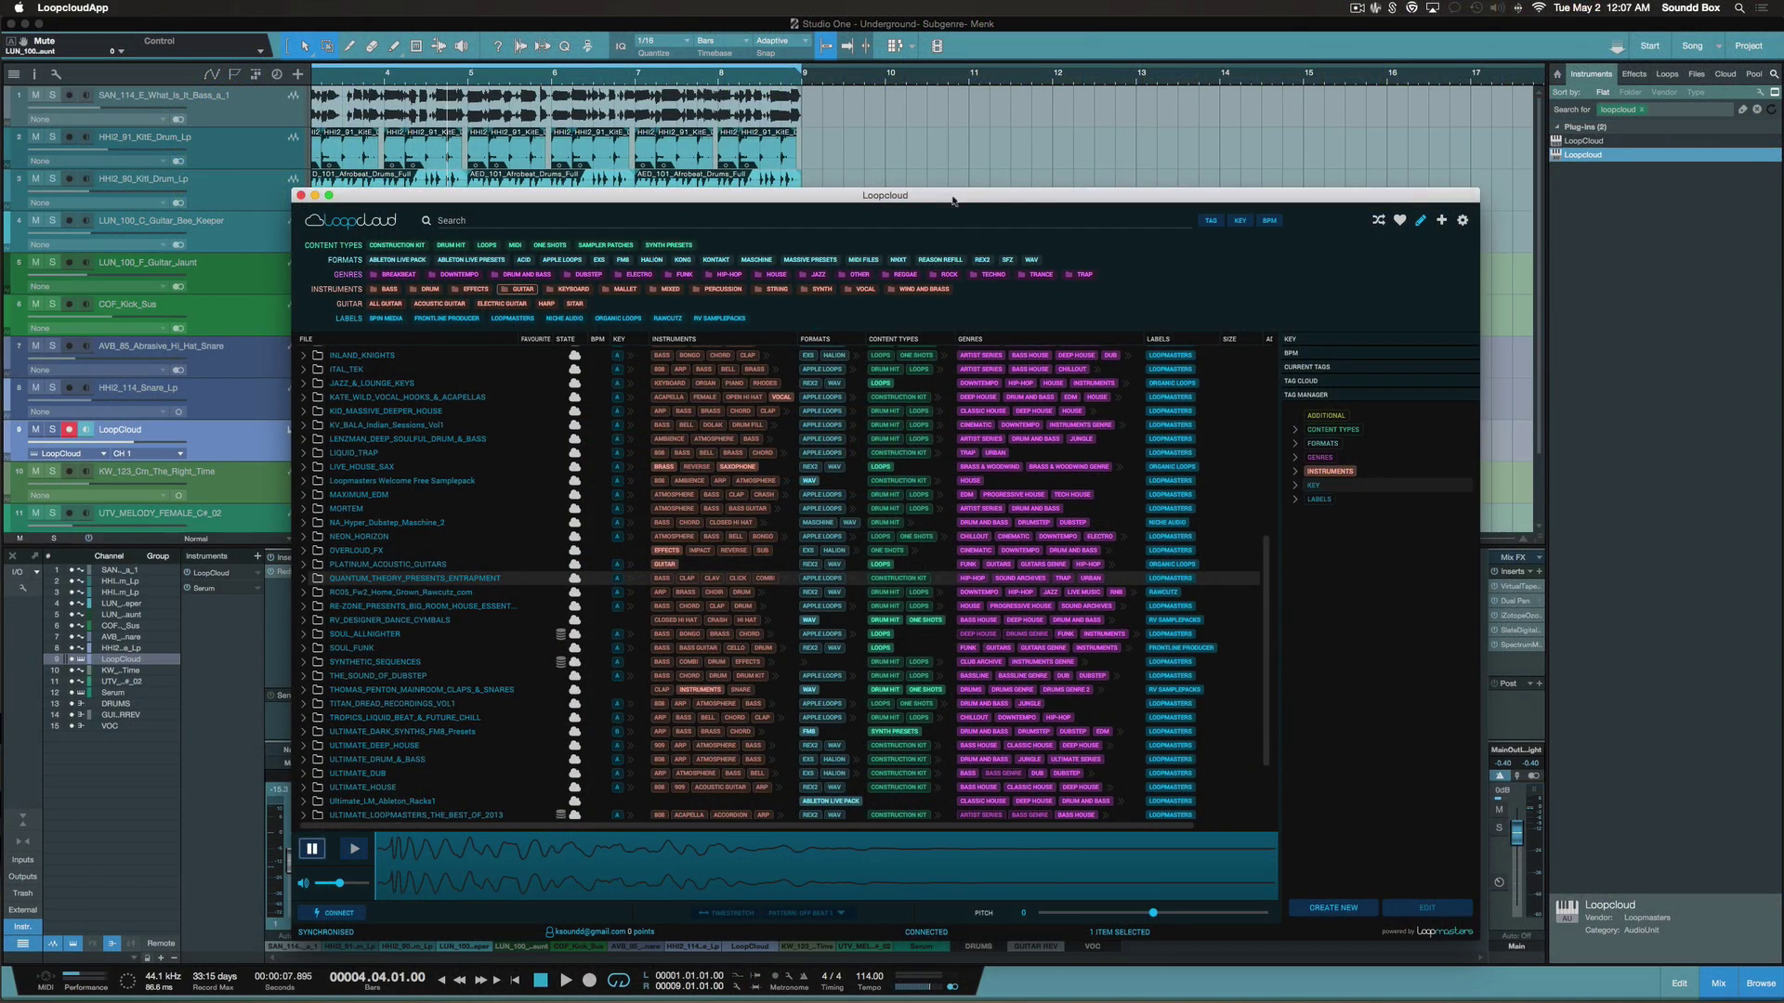
pyautogui.moveTo(961, 201); pyautogui.dragTo(996, 138)
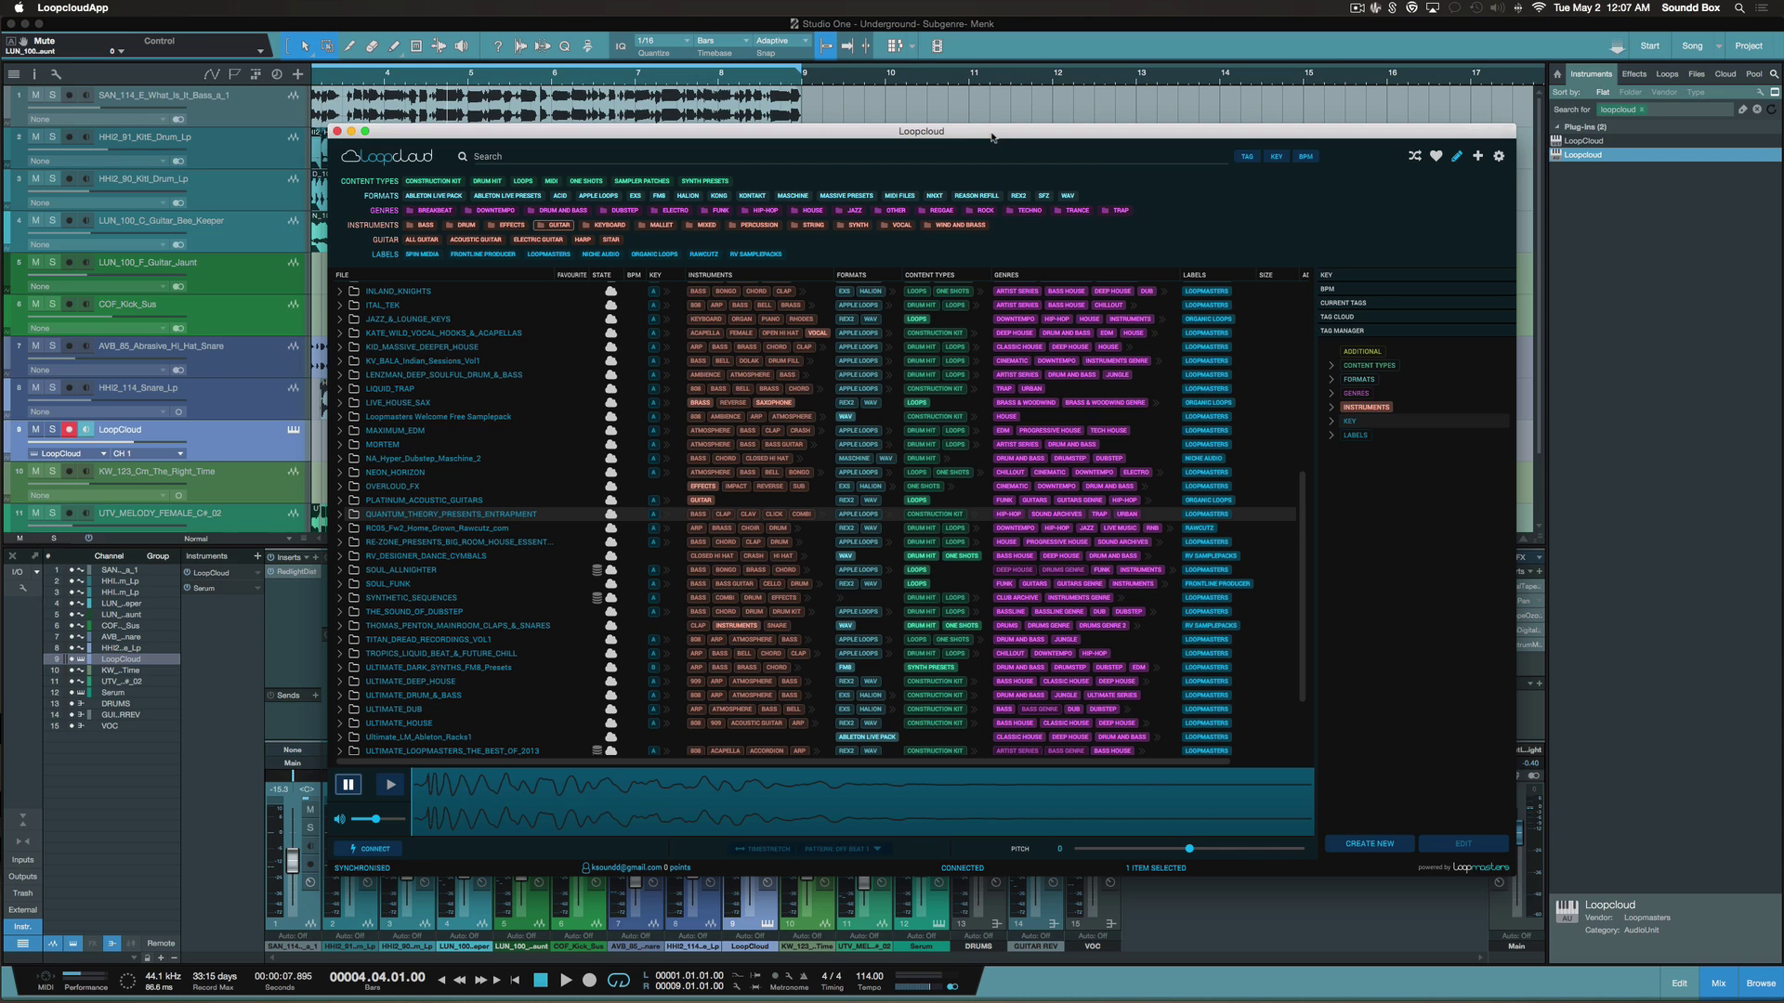
pyautogui.moveTo(967, 135)
pyautogui.mouseDown()
pyautogui.moveTo(1056, 175)
pyautogui.moveTo(956, 113)
pyautogui.moveTo(969, 122)
pyautogui.mouseUp()
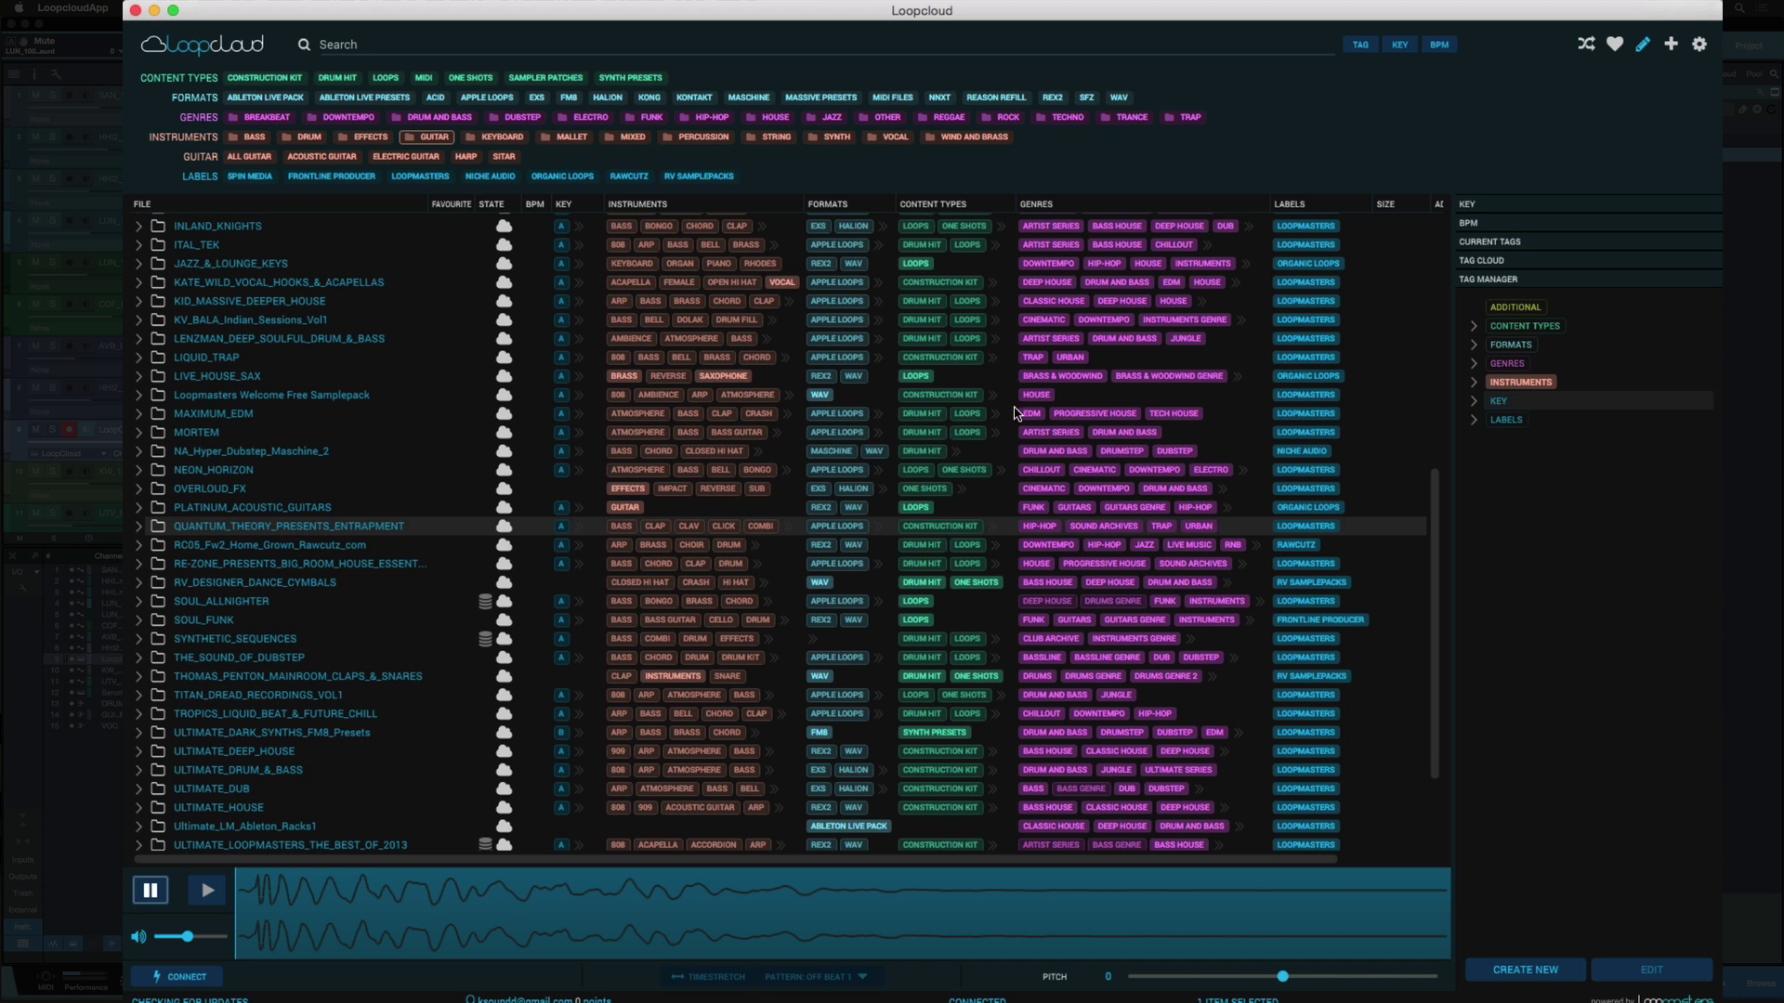
pyautogui.scroll(-5, 1000, 426)
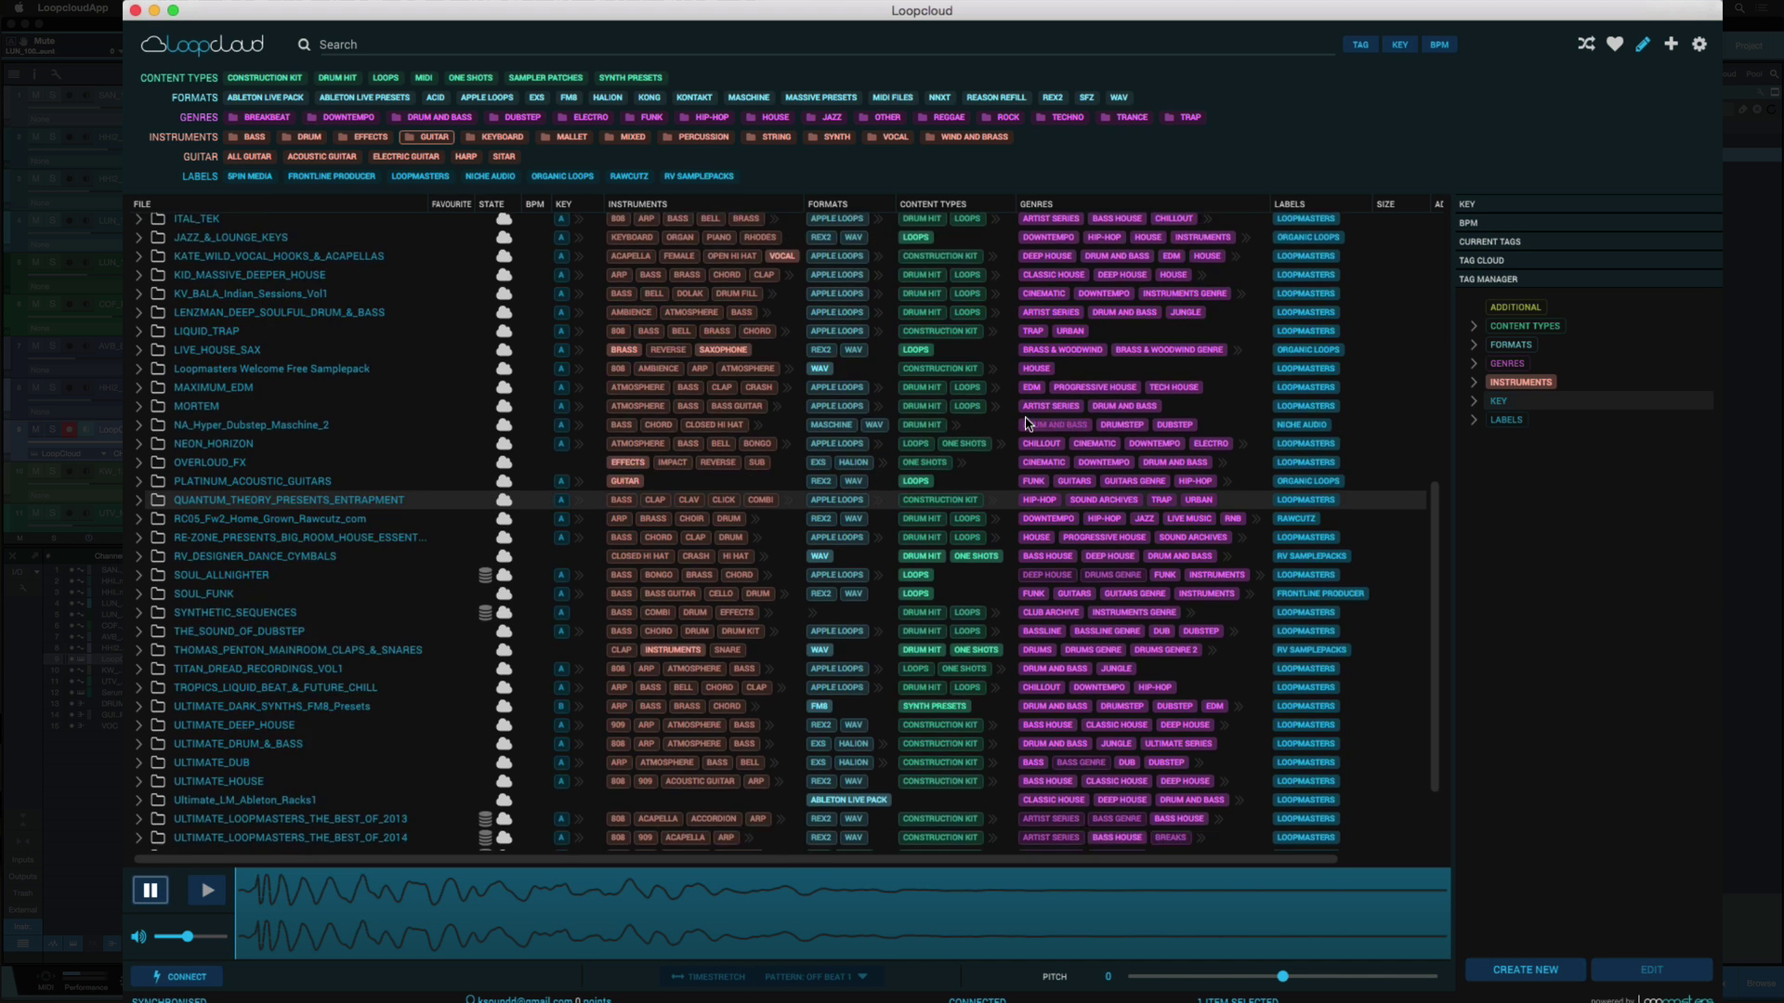
pyautogui.scroll(5, 1027, 424)
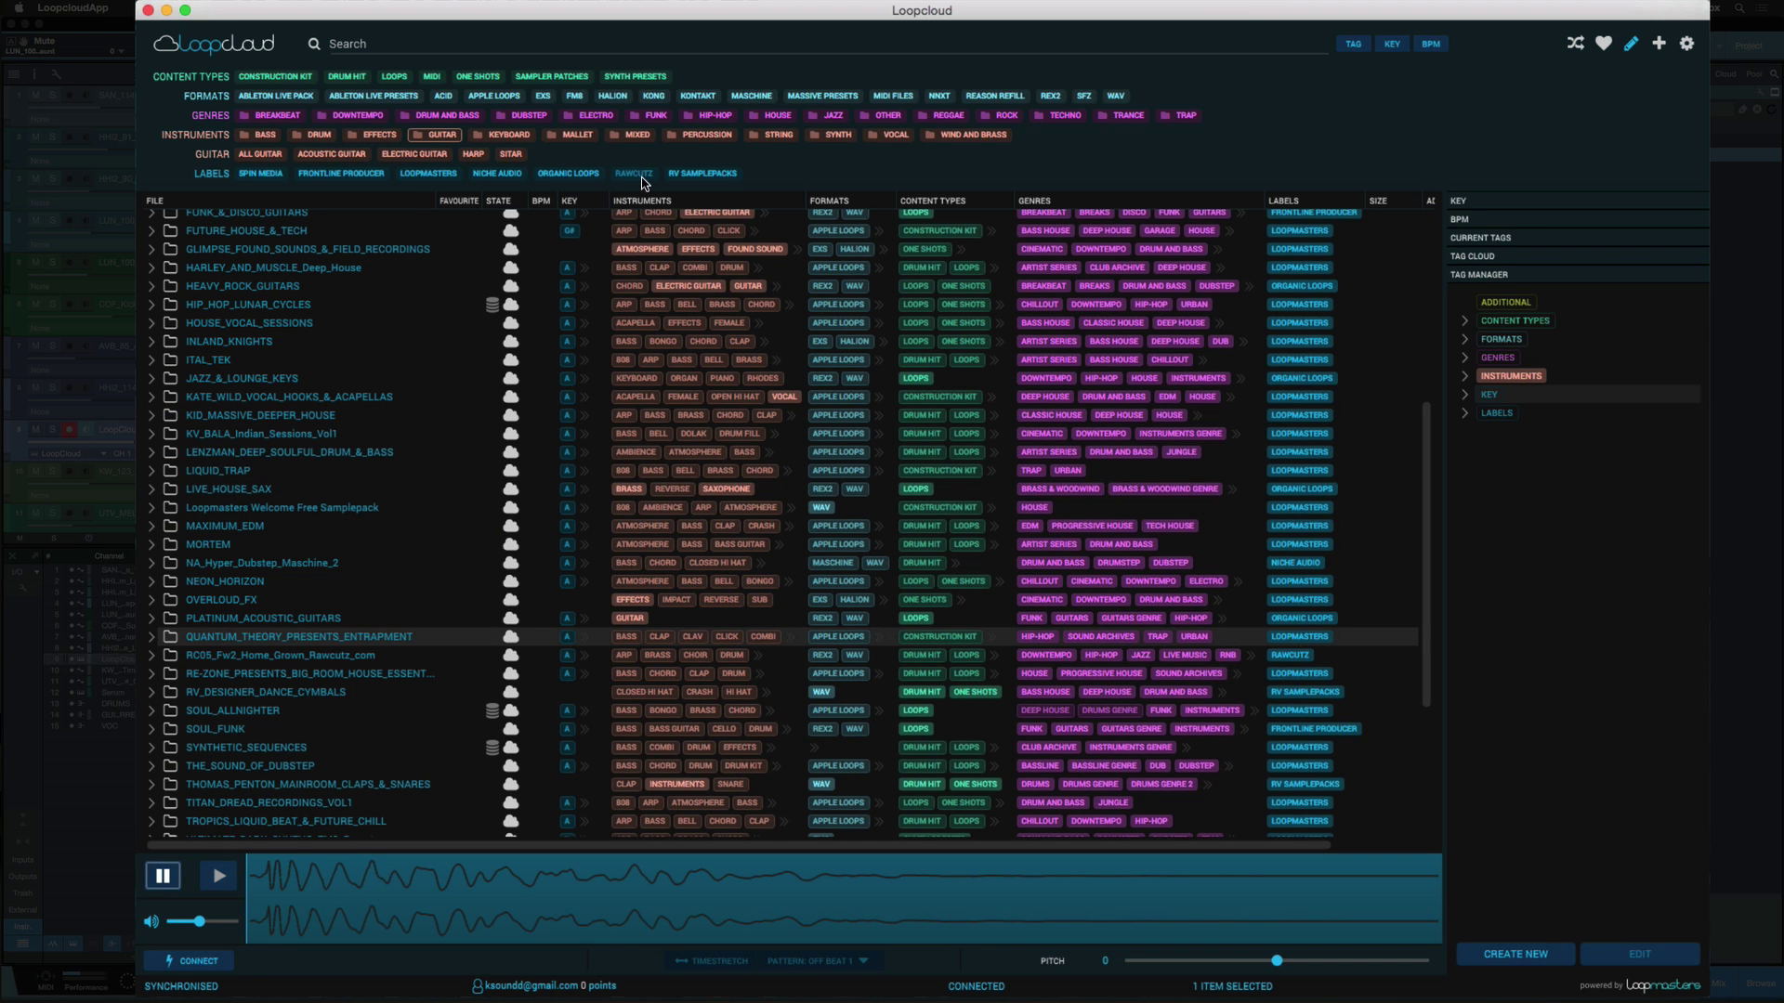
# Filter the Loopcloud library to RAWCUTZ samples
pyautogui.click(641, 174)
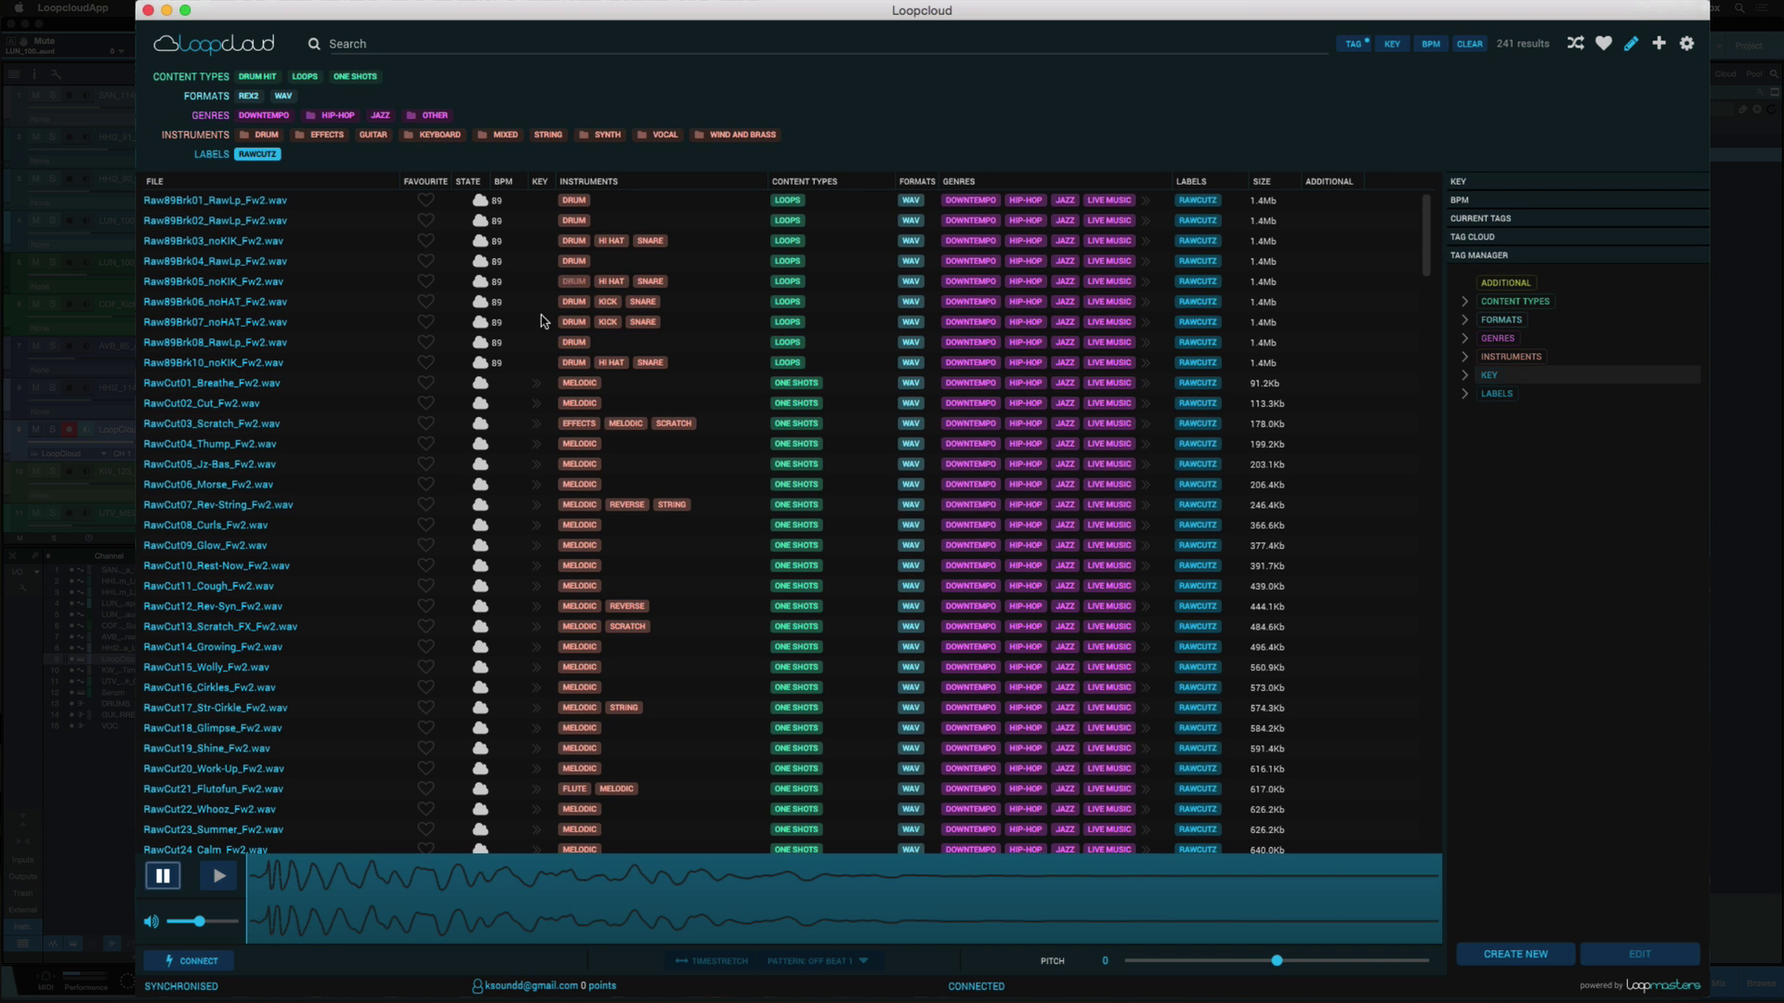
pyautogui.scroll(-3, 505, 367)
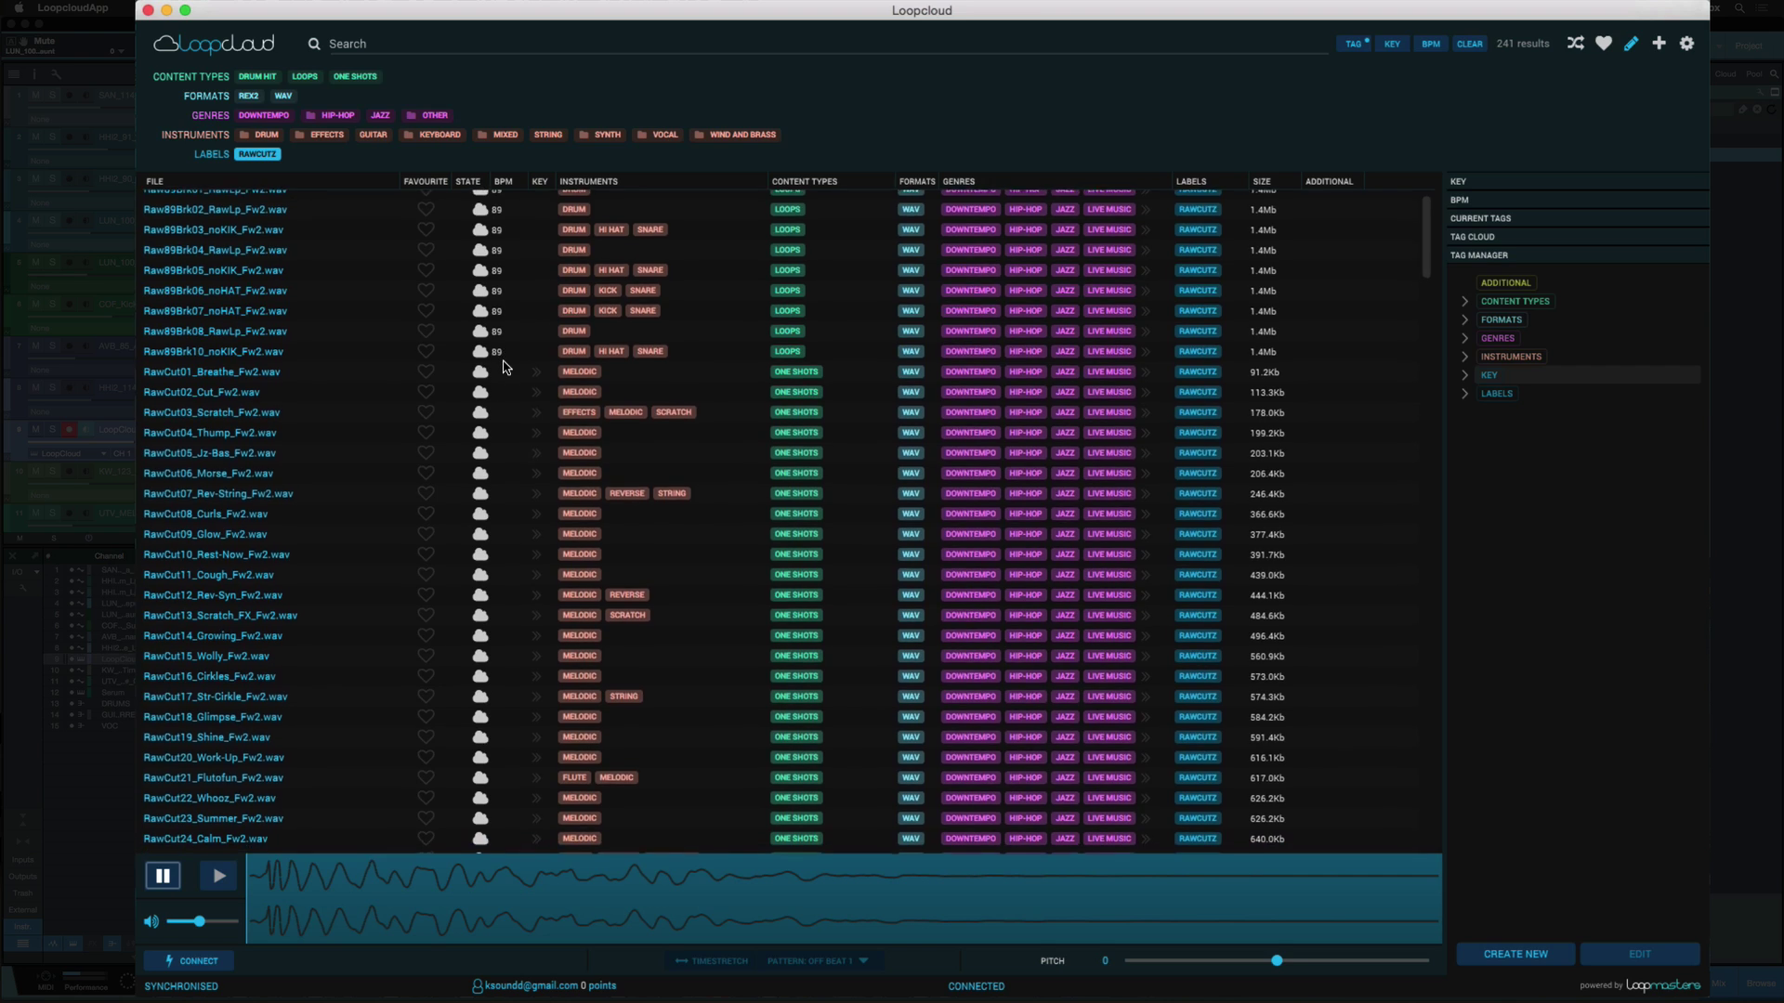
pyautogui.scroll(-15, 506, 367)
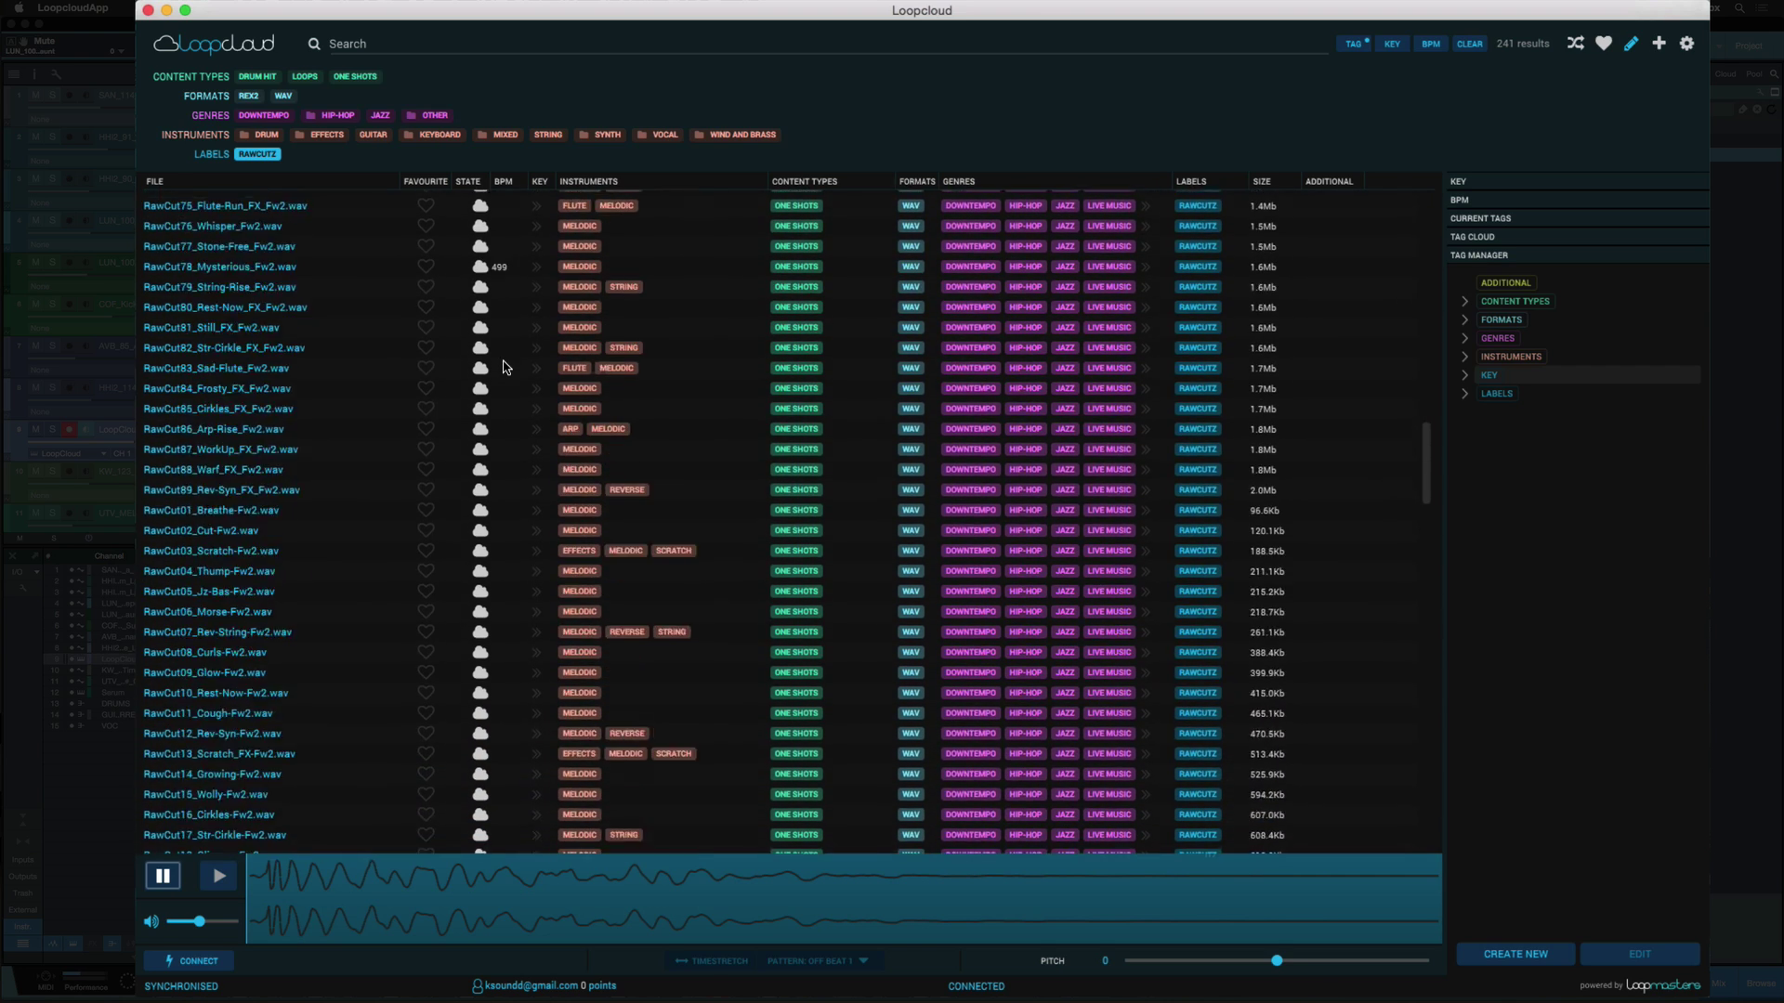
pyautogui.scroll(20, 501, 368)
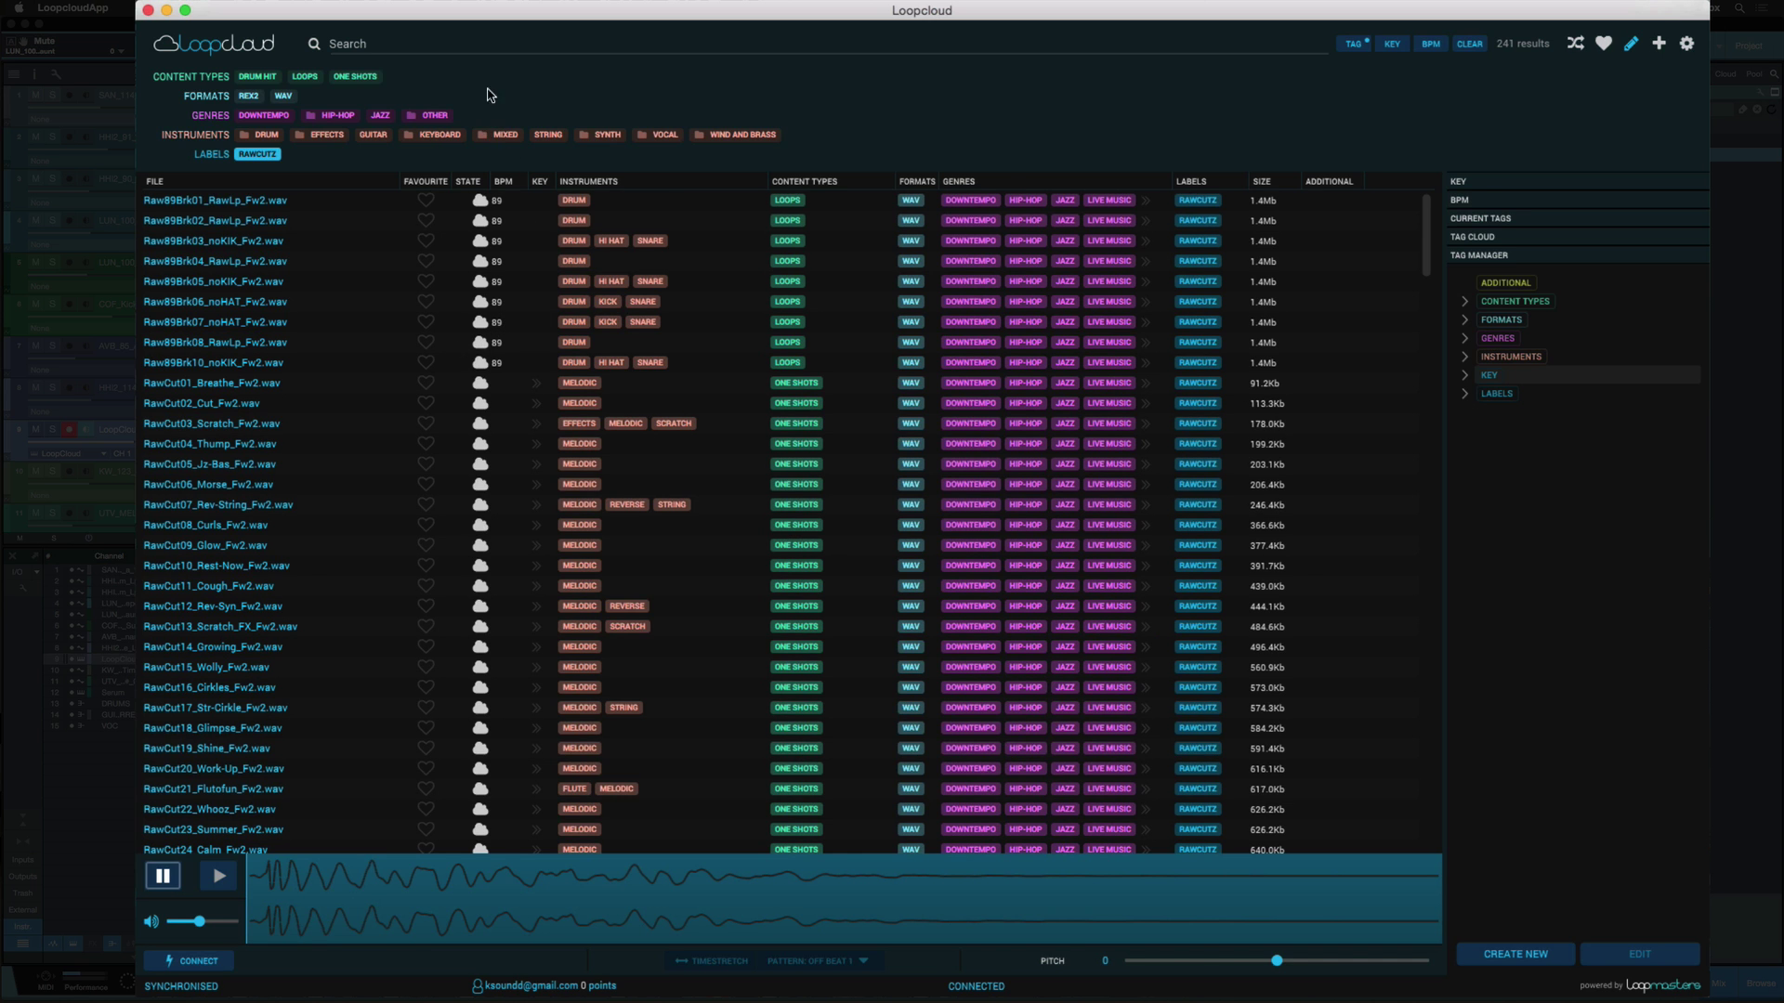
# Search the library for 'kick' and select HM_Kicks and Snares.elem
pyautogui.click(474, 46)
pyautogui.write('kick')
pyautogui.press('Return')
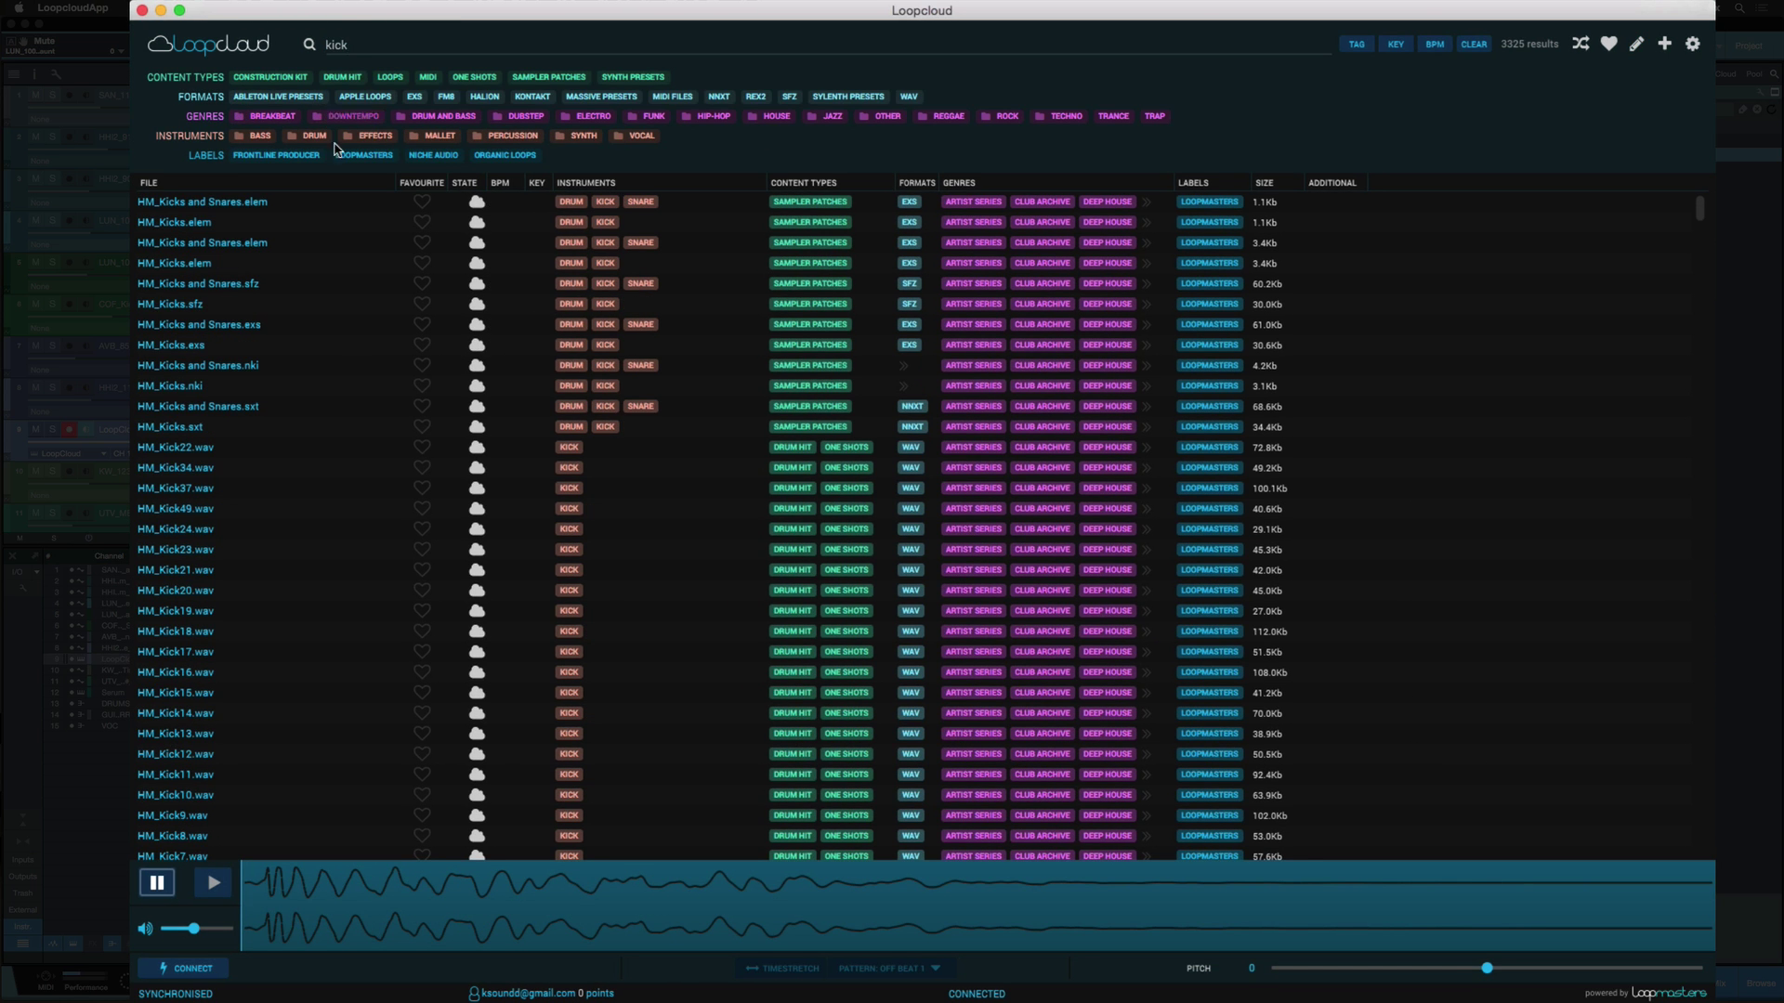
pyautogui.scroll(-5, 367, 297)
pyautogui.scroll(-10, 480, 327)
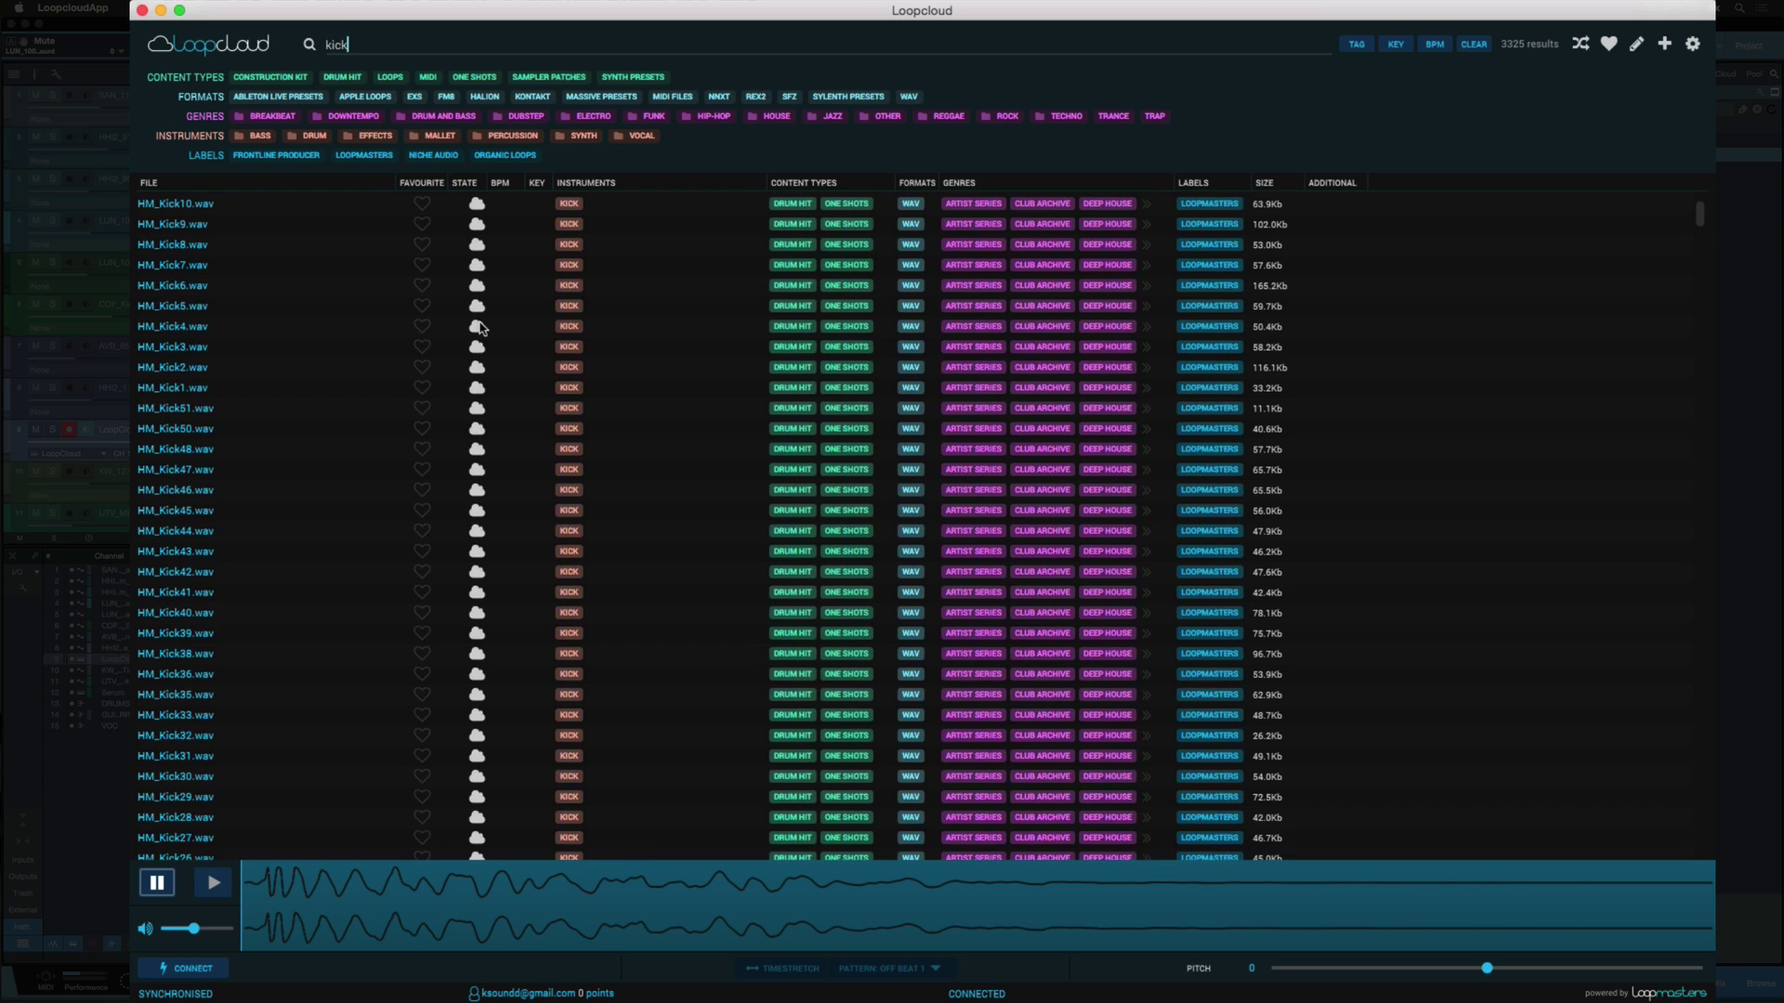
pyautogui.scroll(15, 690, 356)
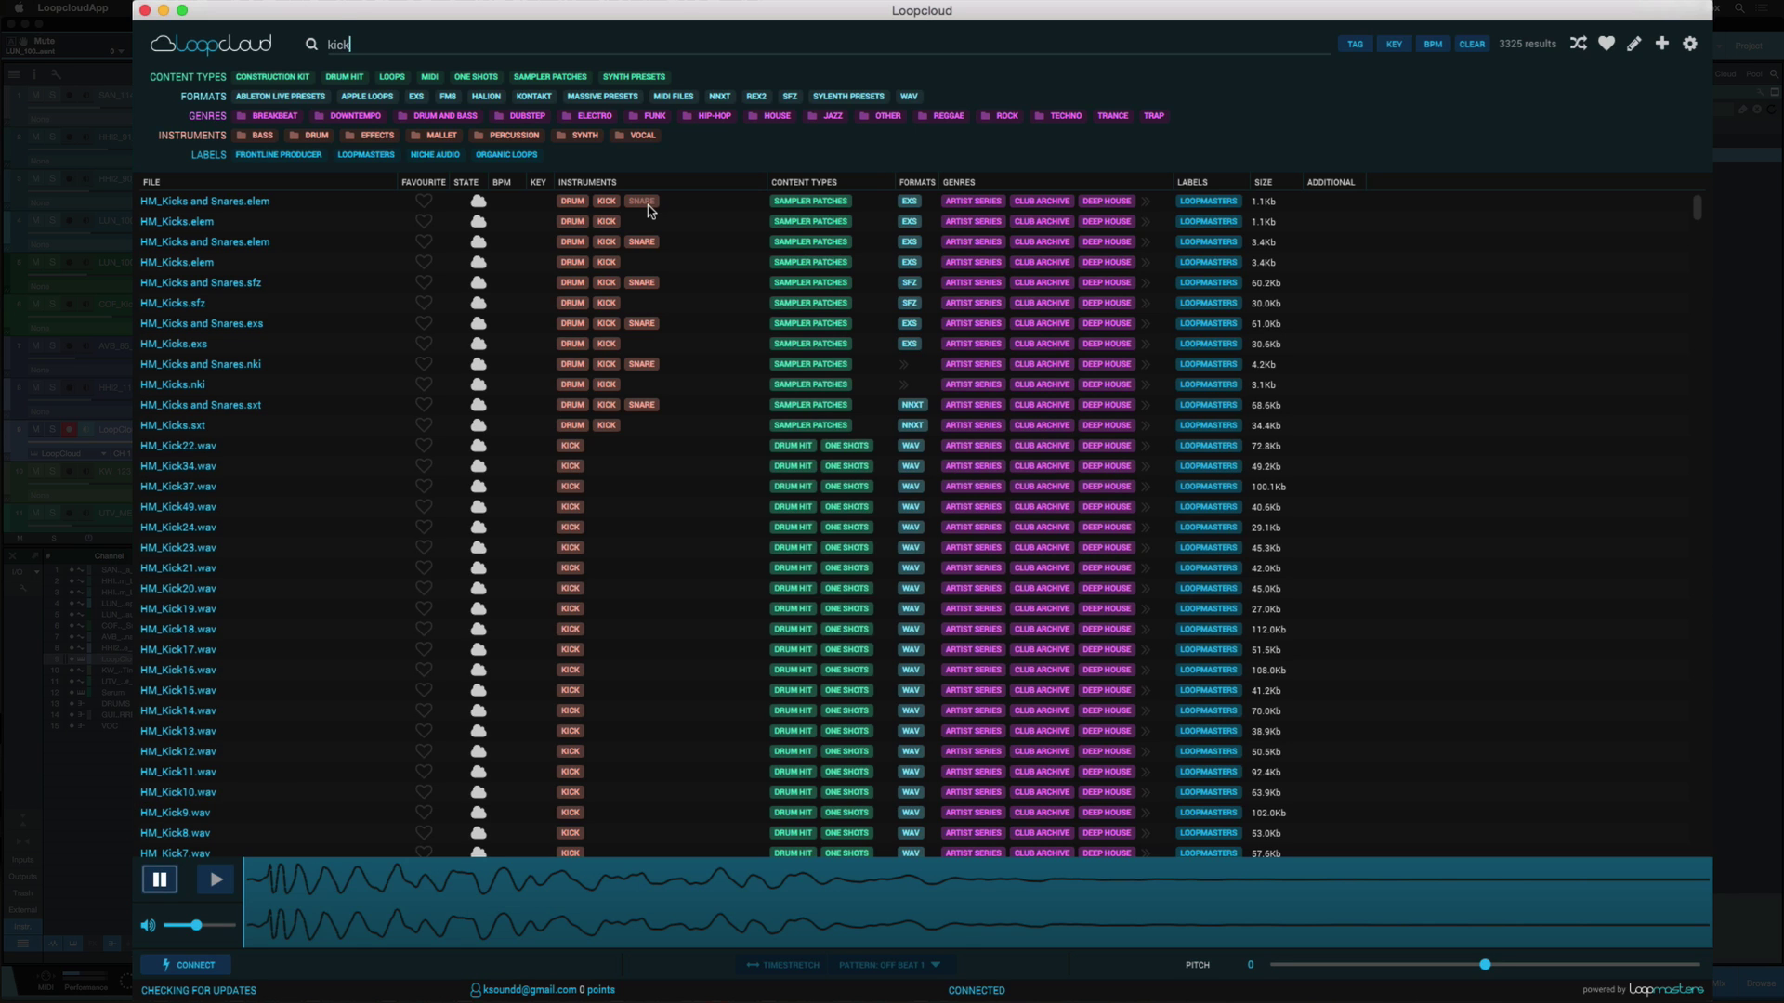
pyautogui.click(298, 206)
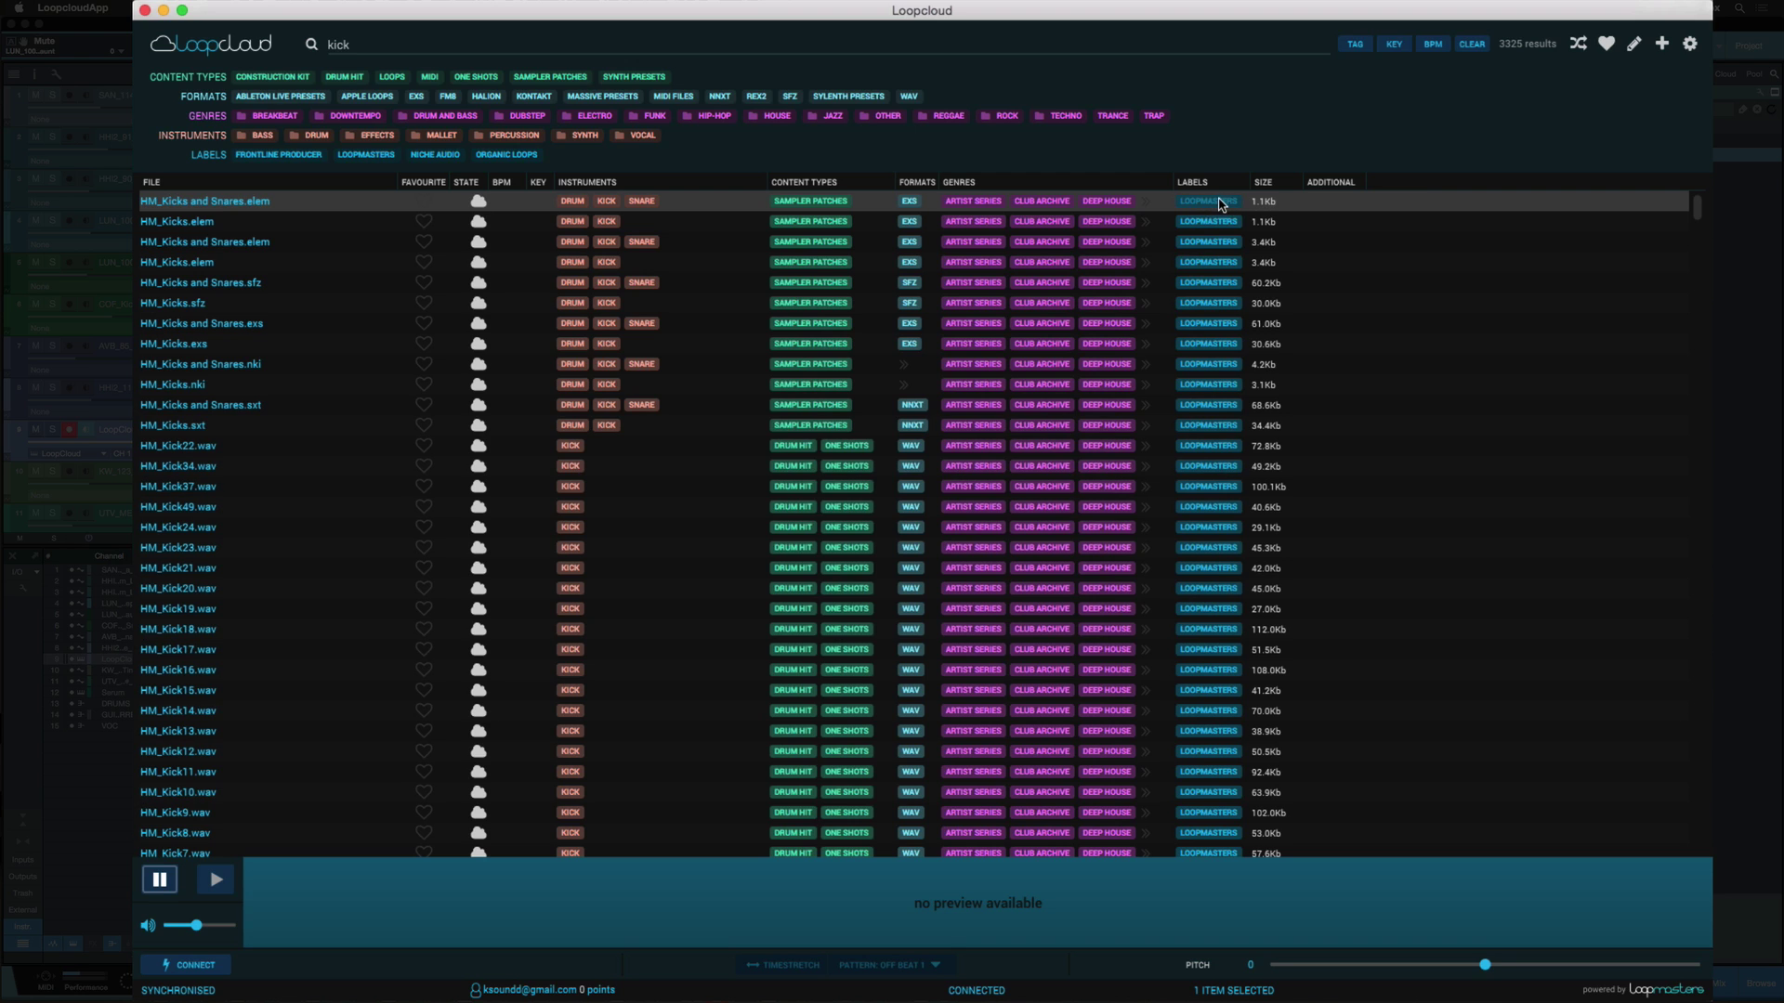
# Audition HM_Kicks.elem, HM_Kick34.wav and HM_Kick37.wav, then raise the preview pitch by one
pyautogui.click(217, 882)
pyautogui.click(262, 228)
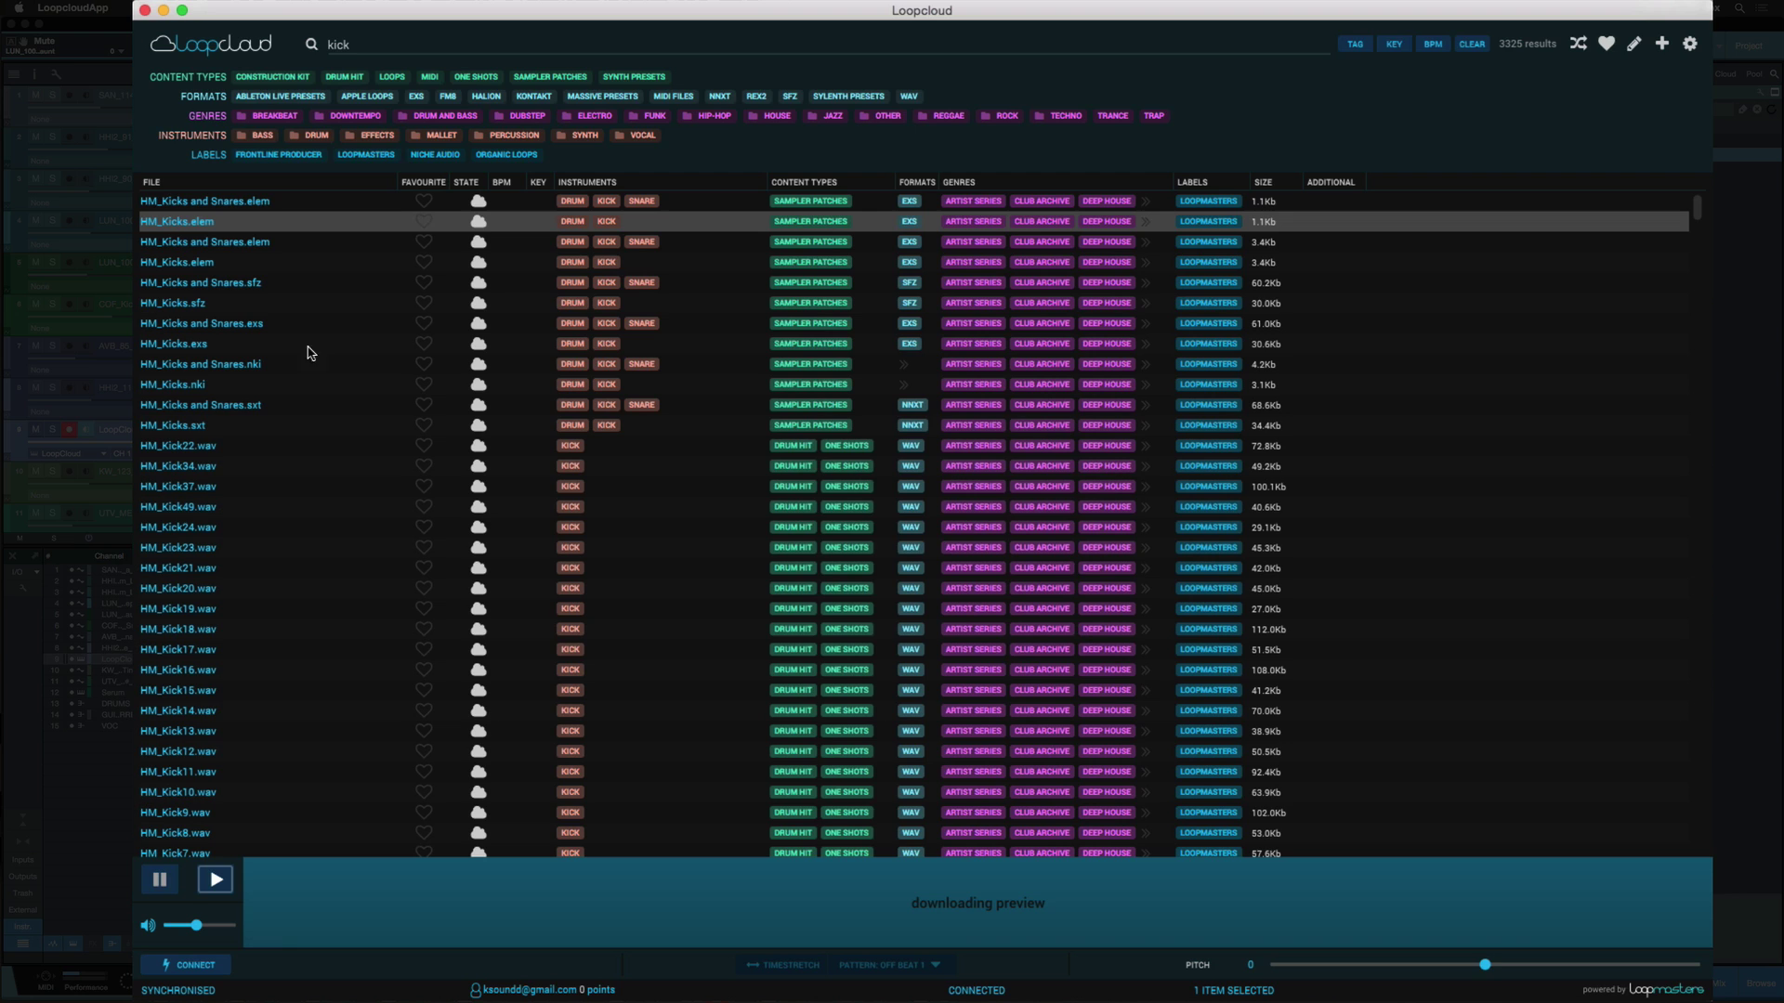
pyautogui.click(213, 879)
pyautogui.click(233, 466)
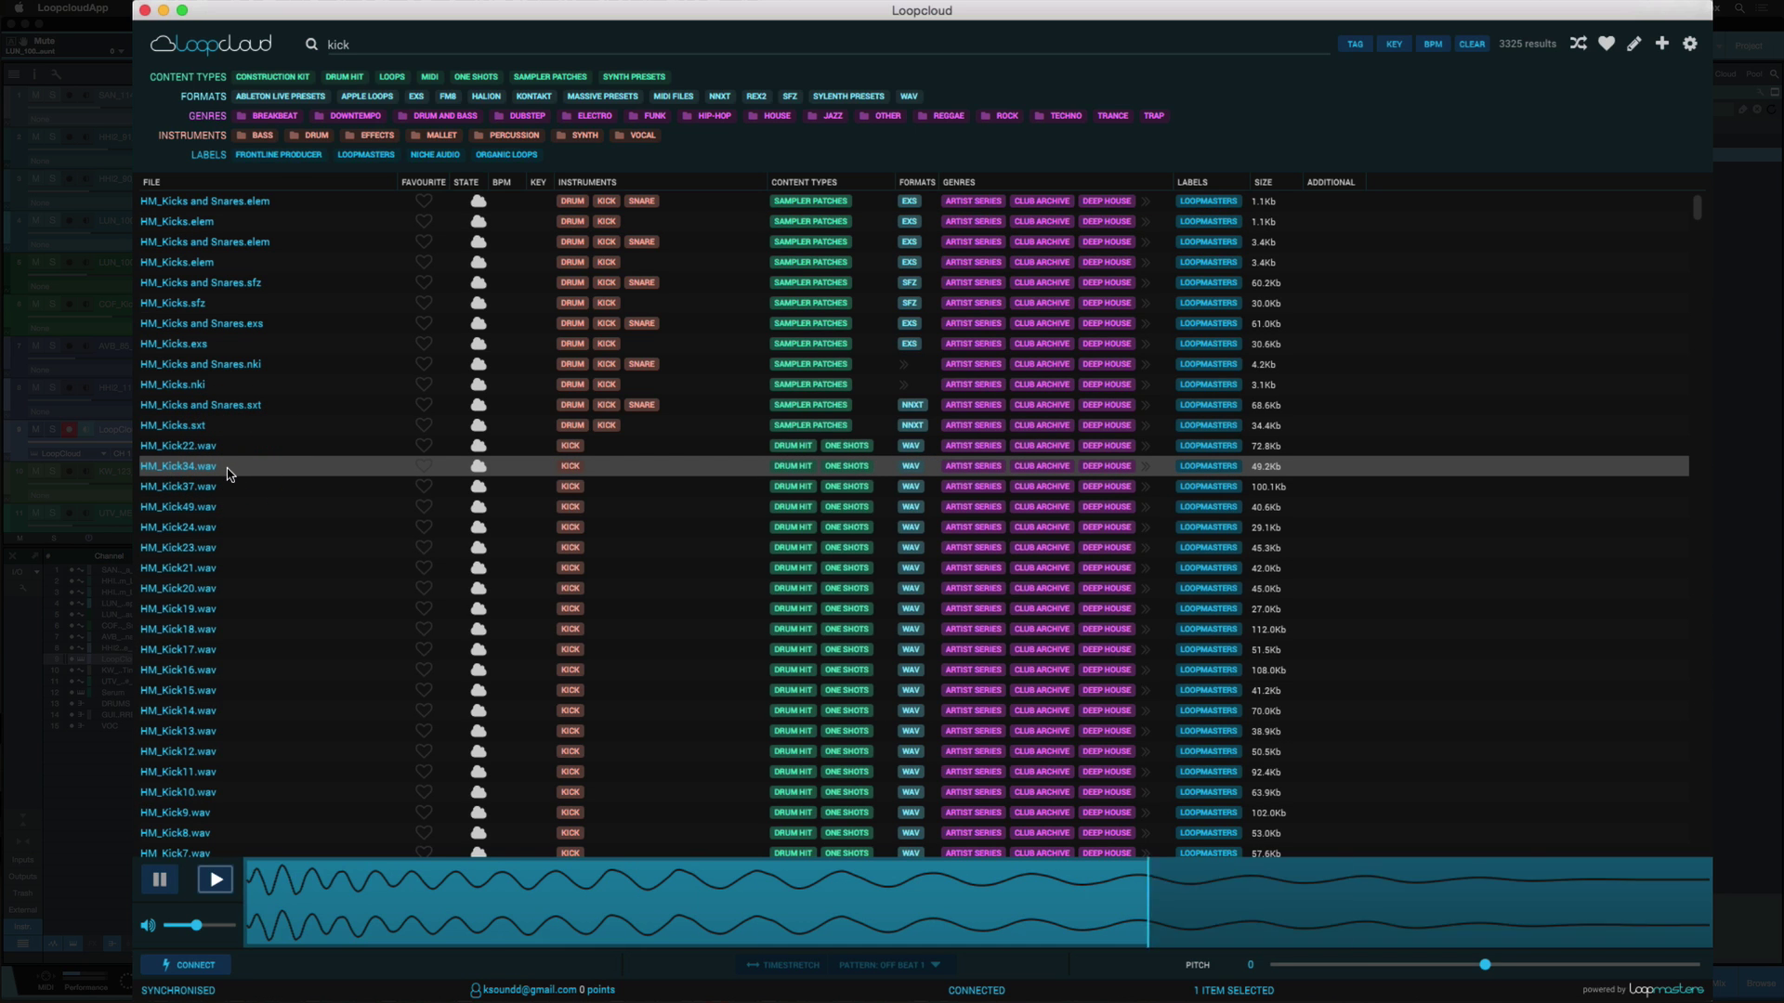
pyautogui.click(216, 879)
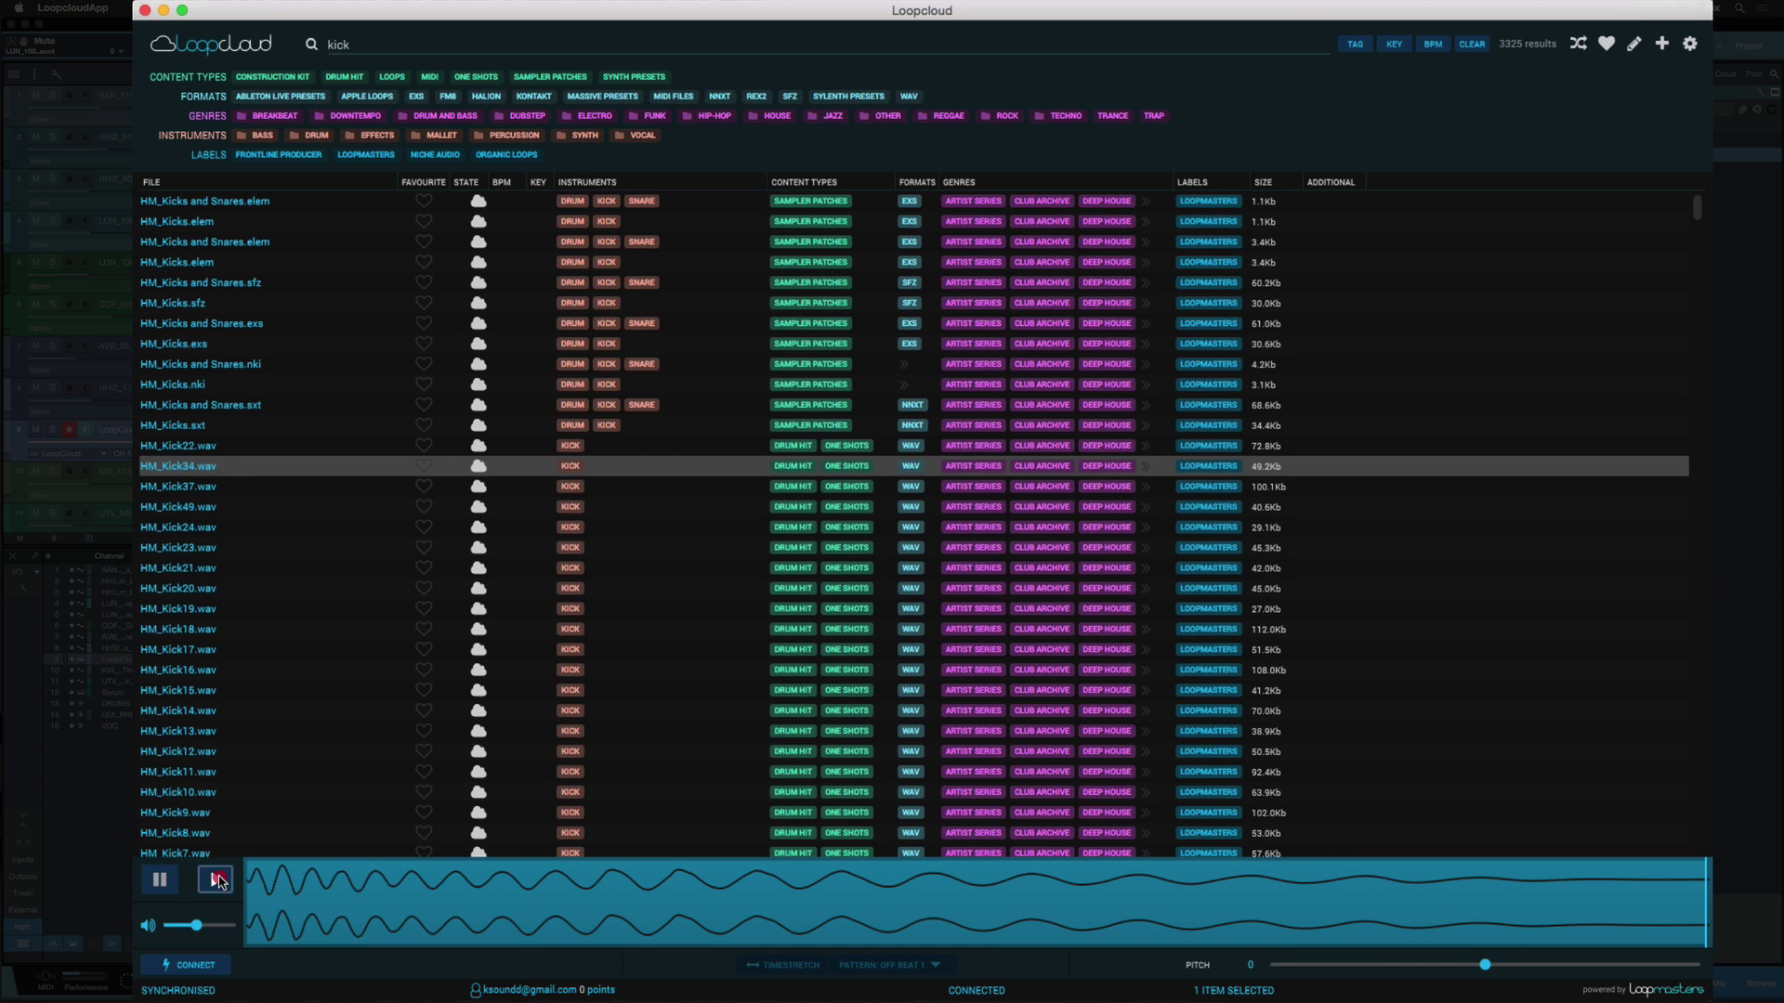
pyautogui.click(240, 493)
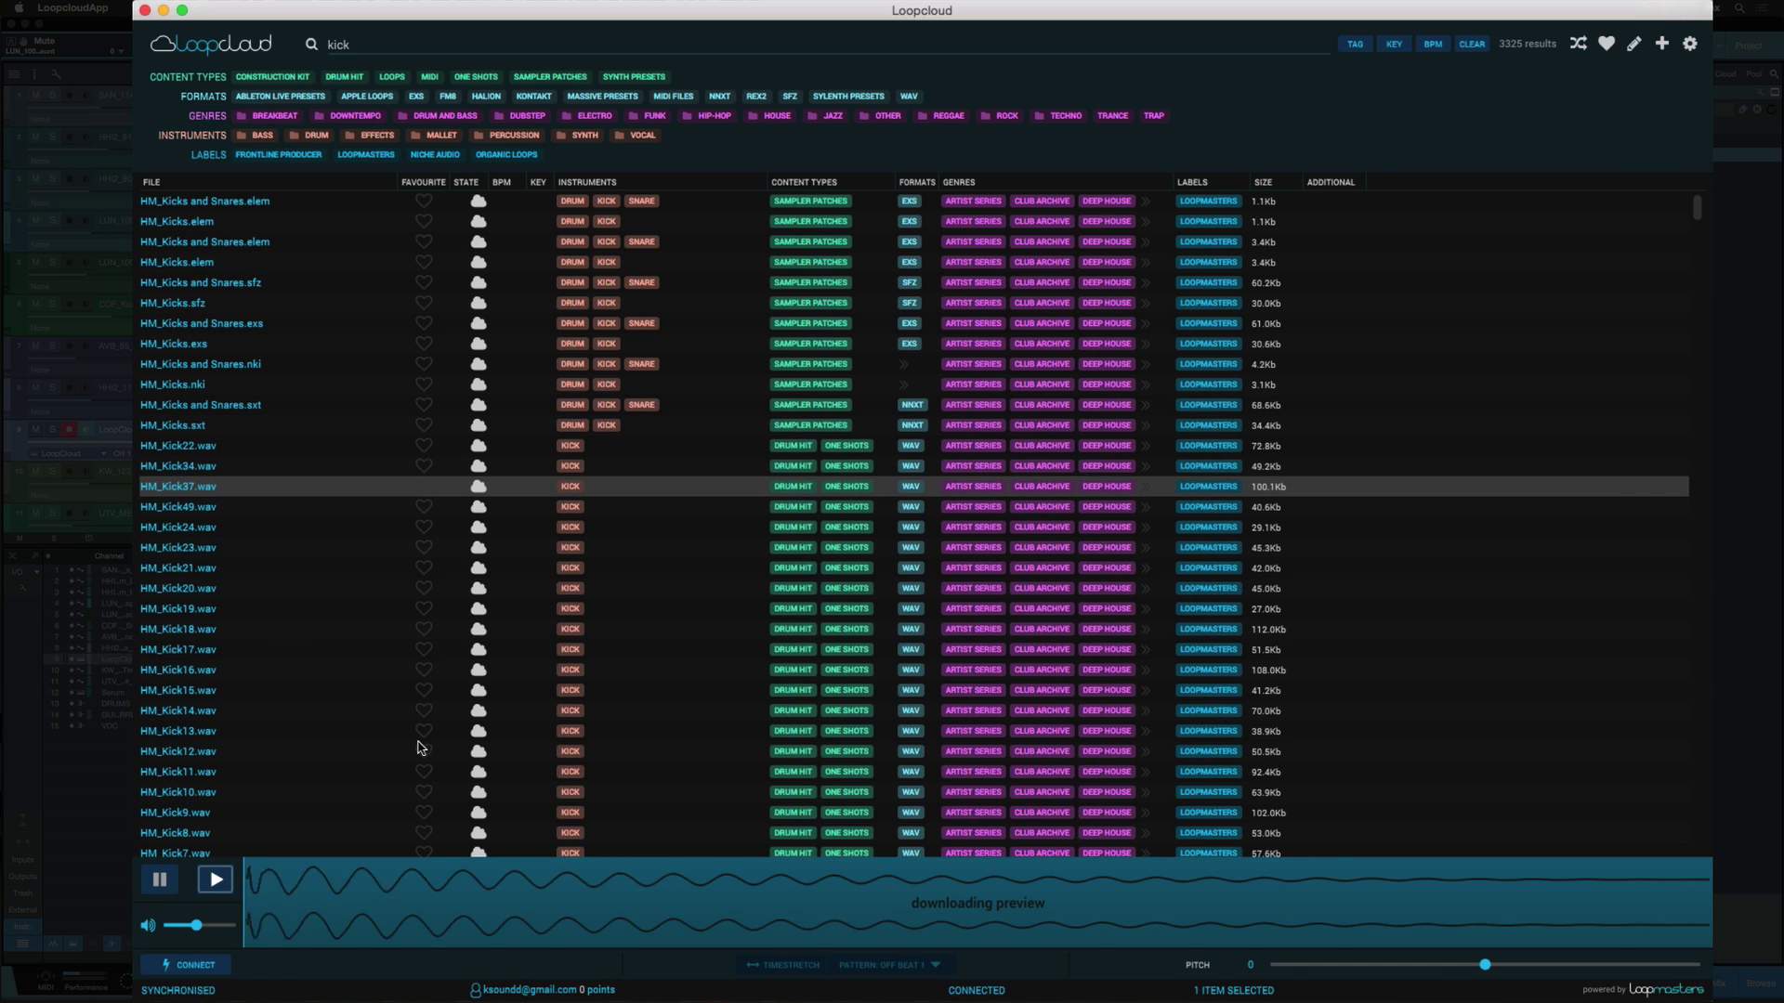
pyautogui.moveTo(1484, 966); pyautogui.dragTo(1424, 978)
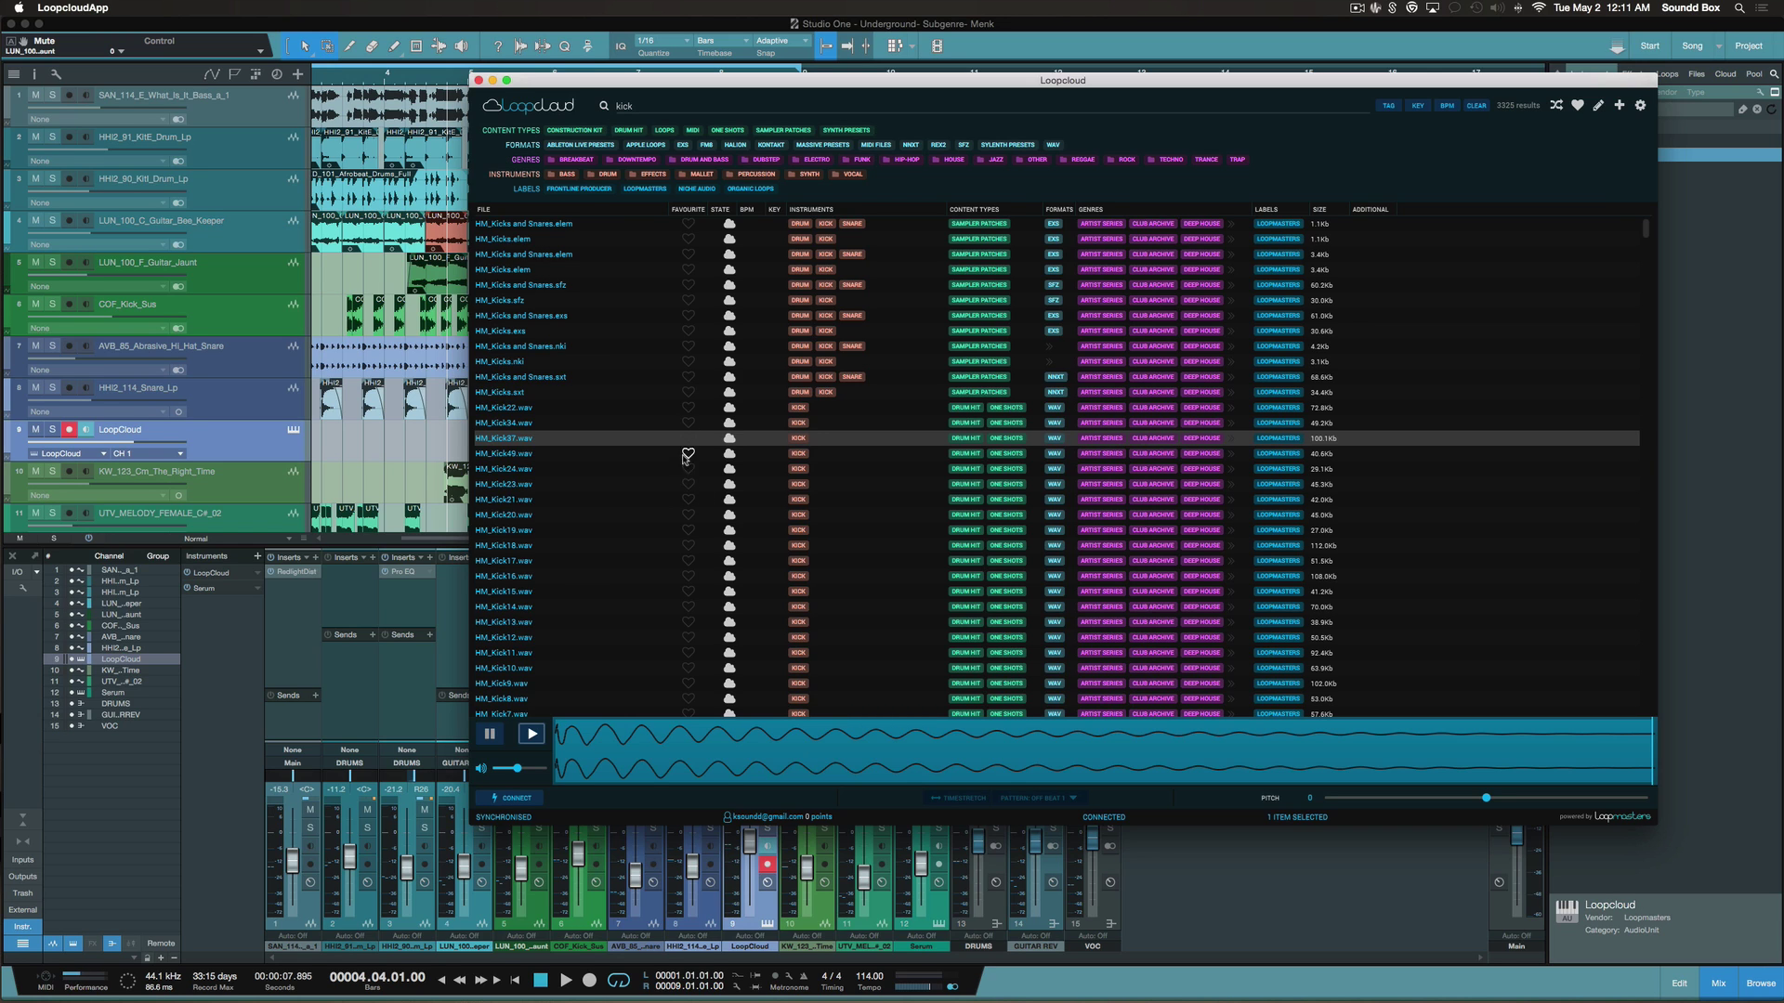
# Audition HM_Kick23.wav and HM_Kick19.wav, then mark HM_Kick19.wav as a favourite
pyautogui.click(594, 485)
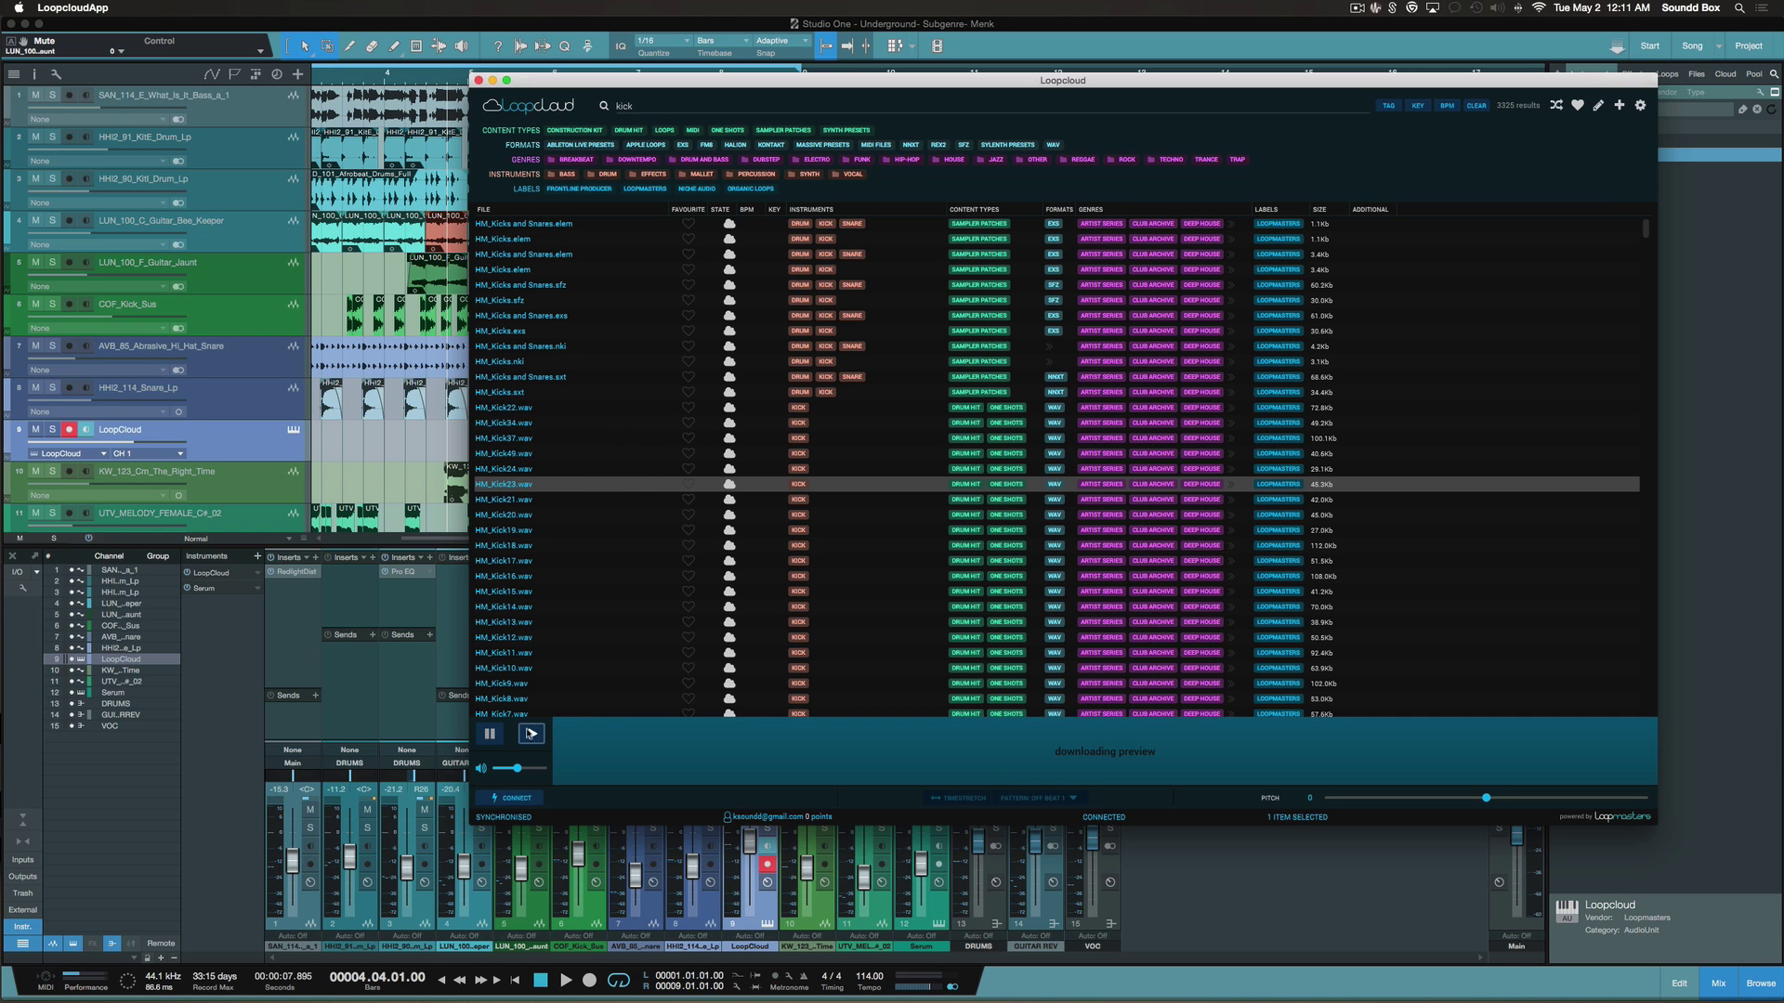
pyautogui.click(531, 734)
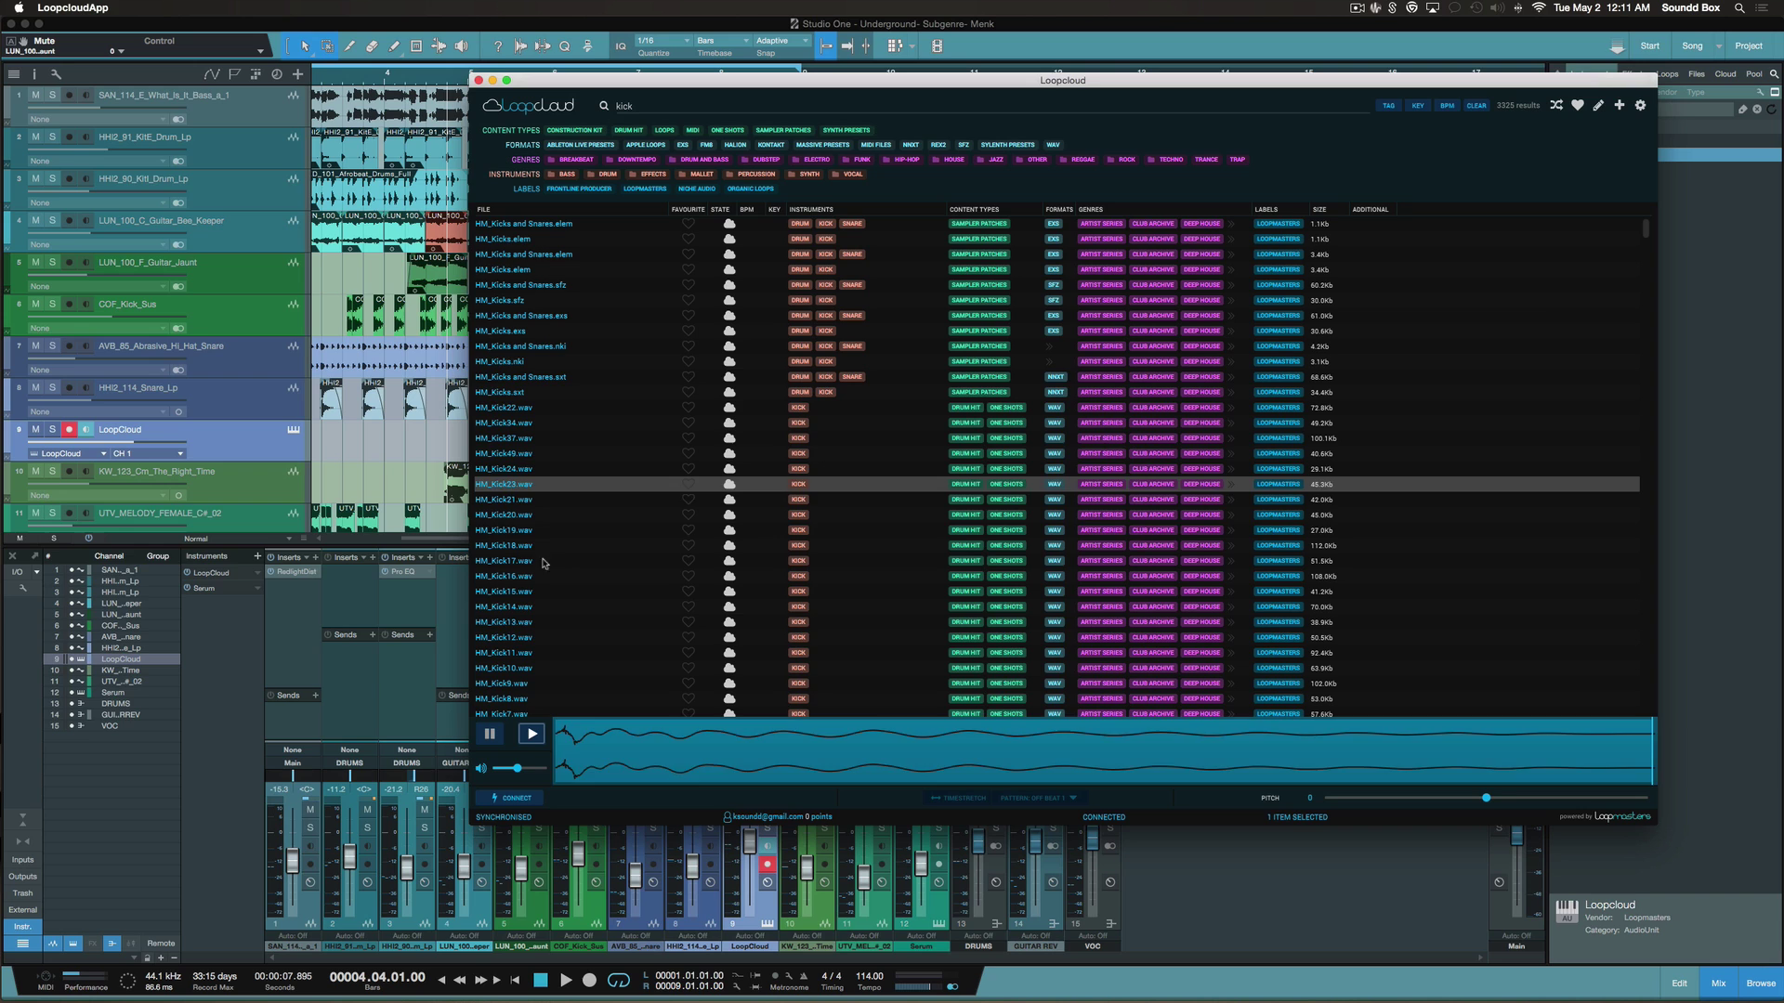
pyautogui.click(539, 528)
pyautogui.click(533, 734)
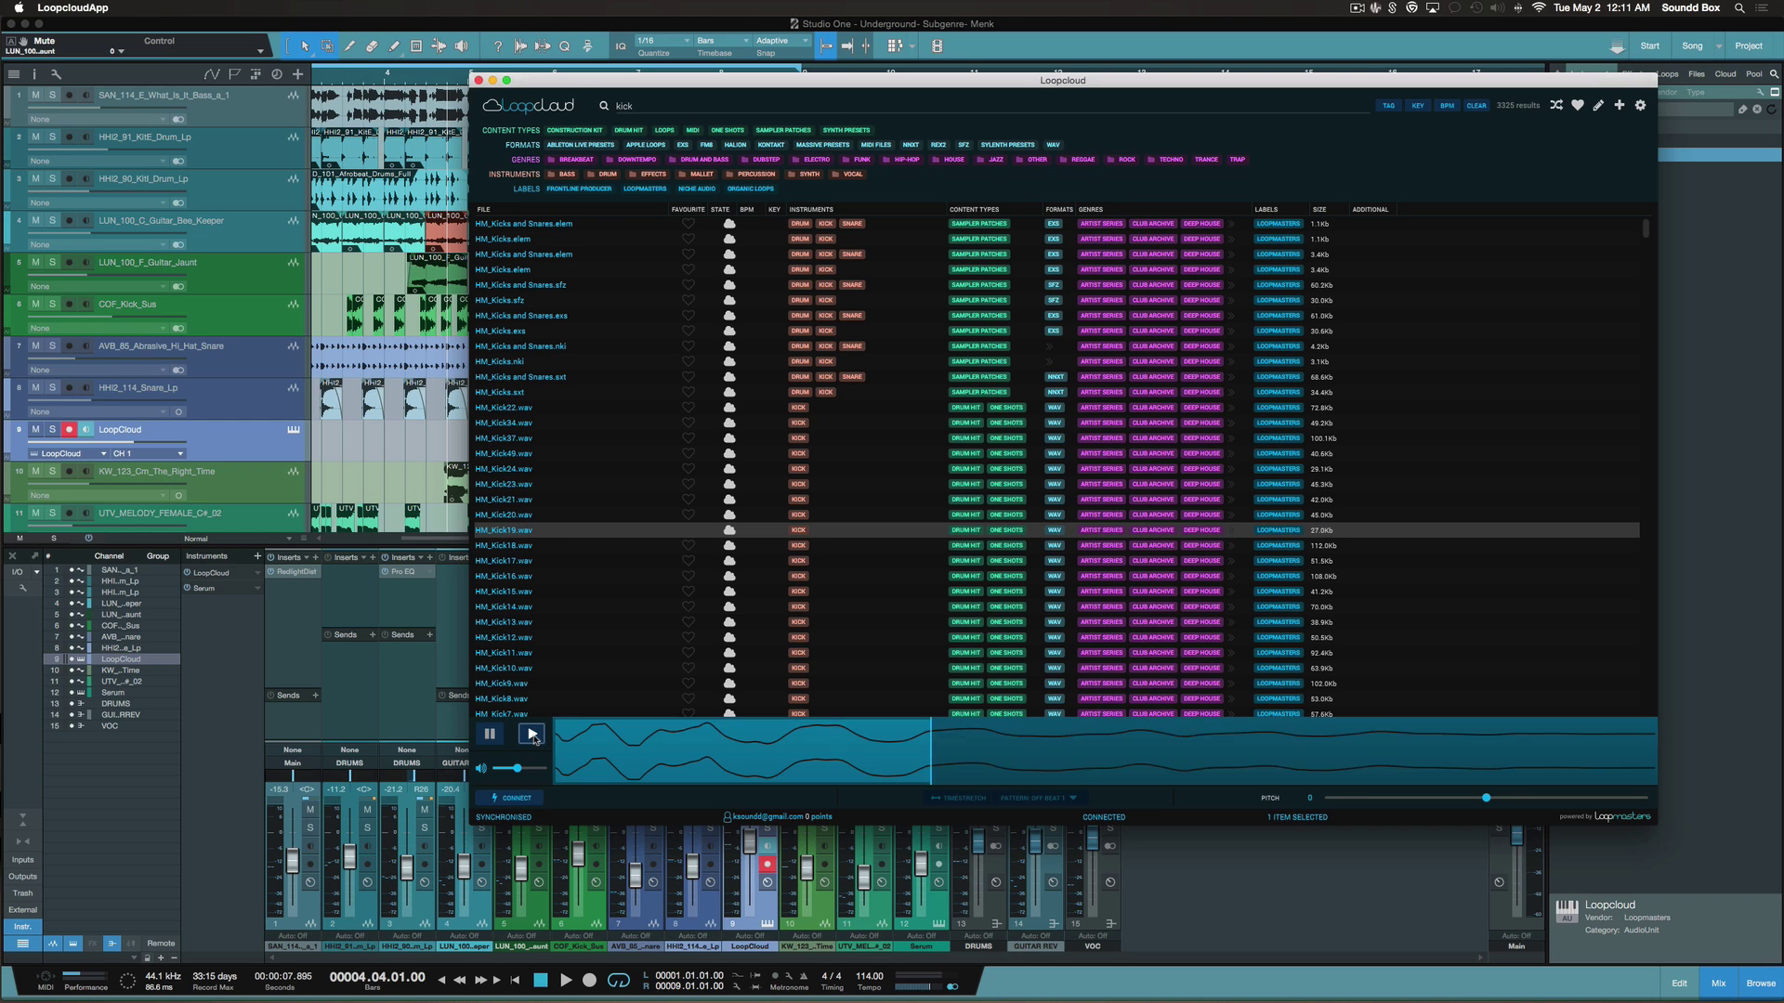
pyautogui.click(687, 530)
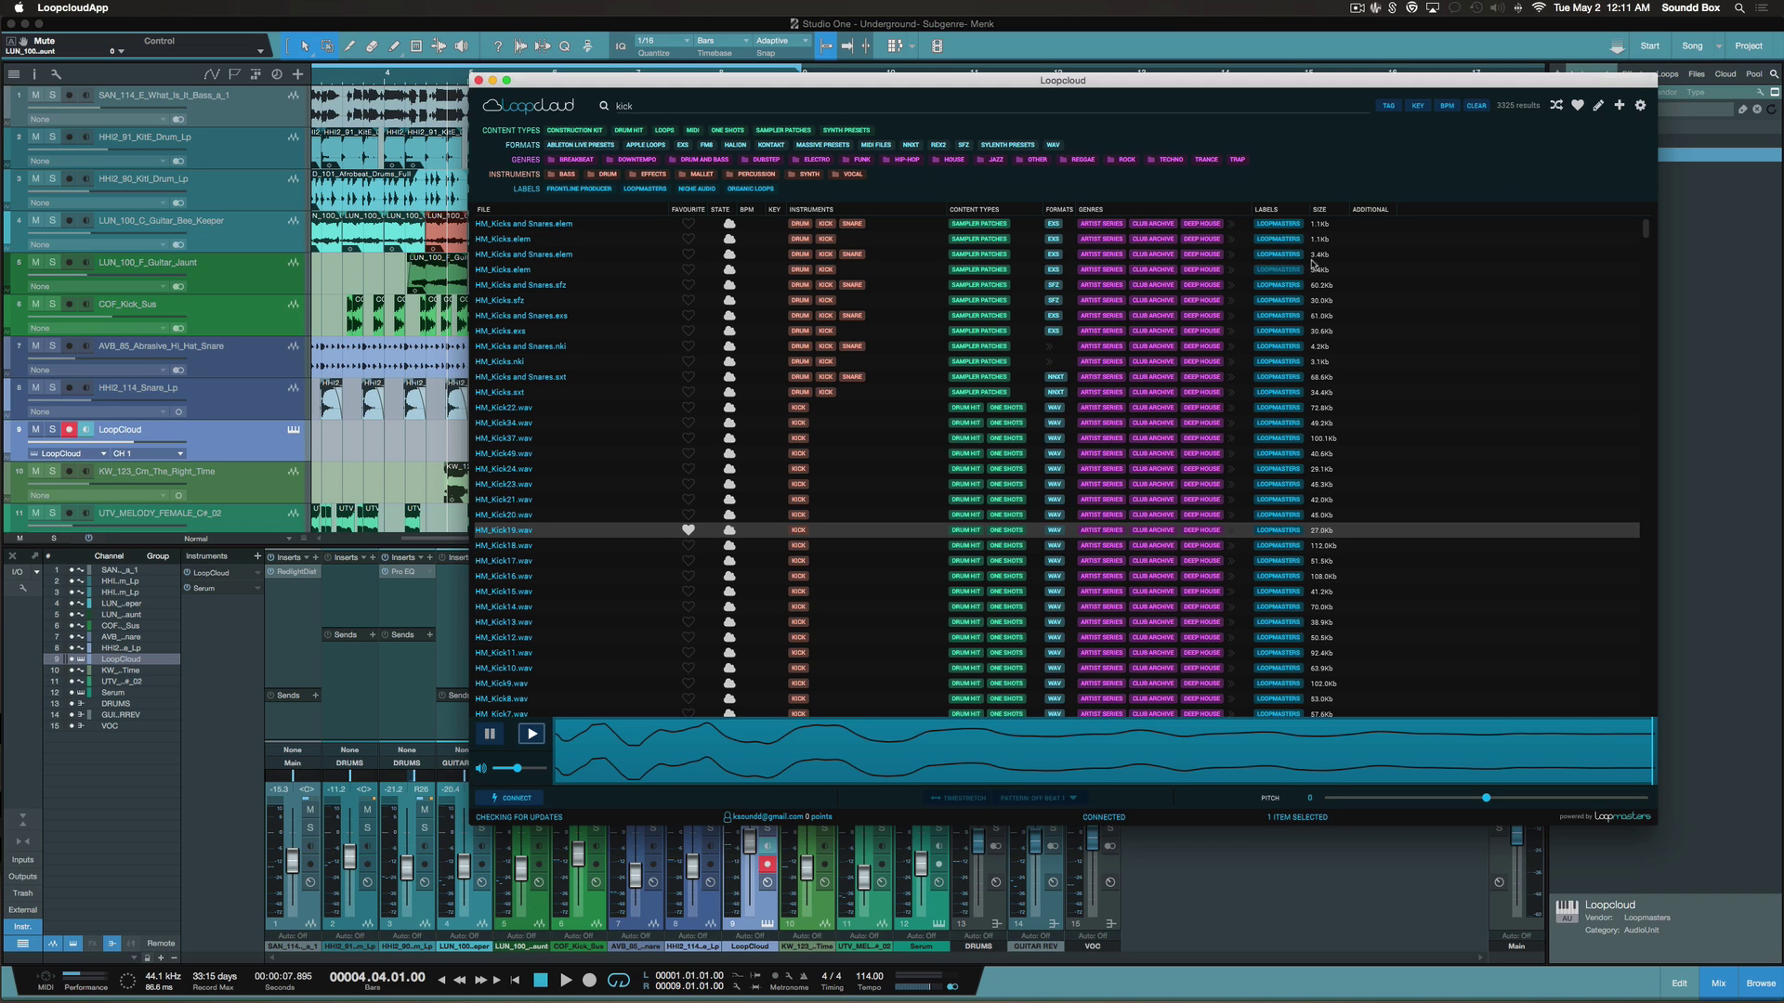
# Show only favourites, clear the 'kick' search, and move the Loopcloud window left
pyautogui.click(1578, 106)
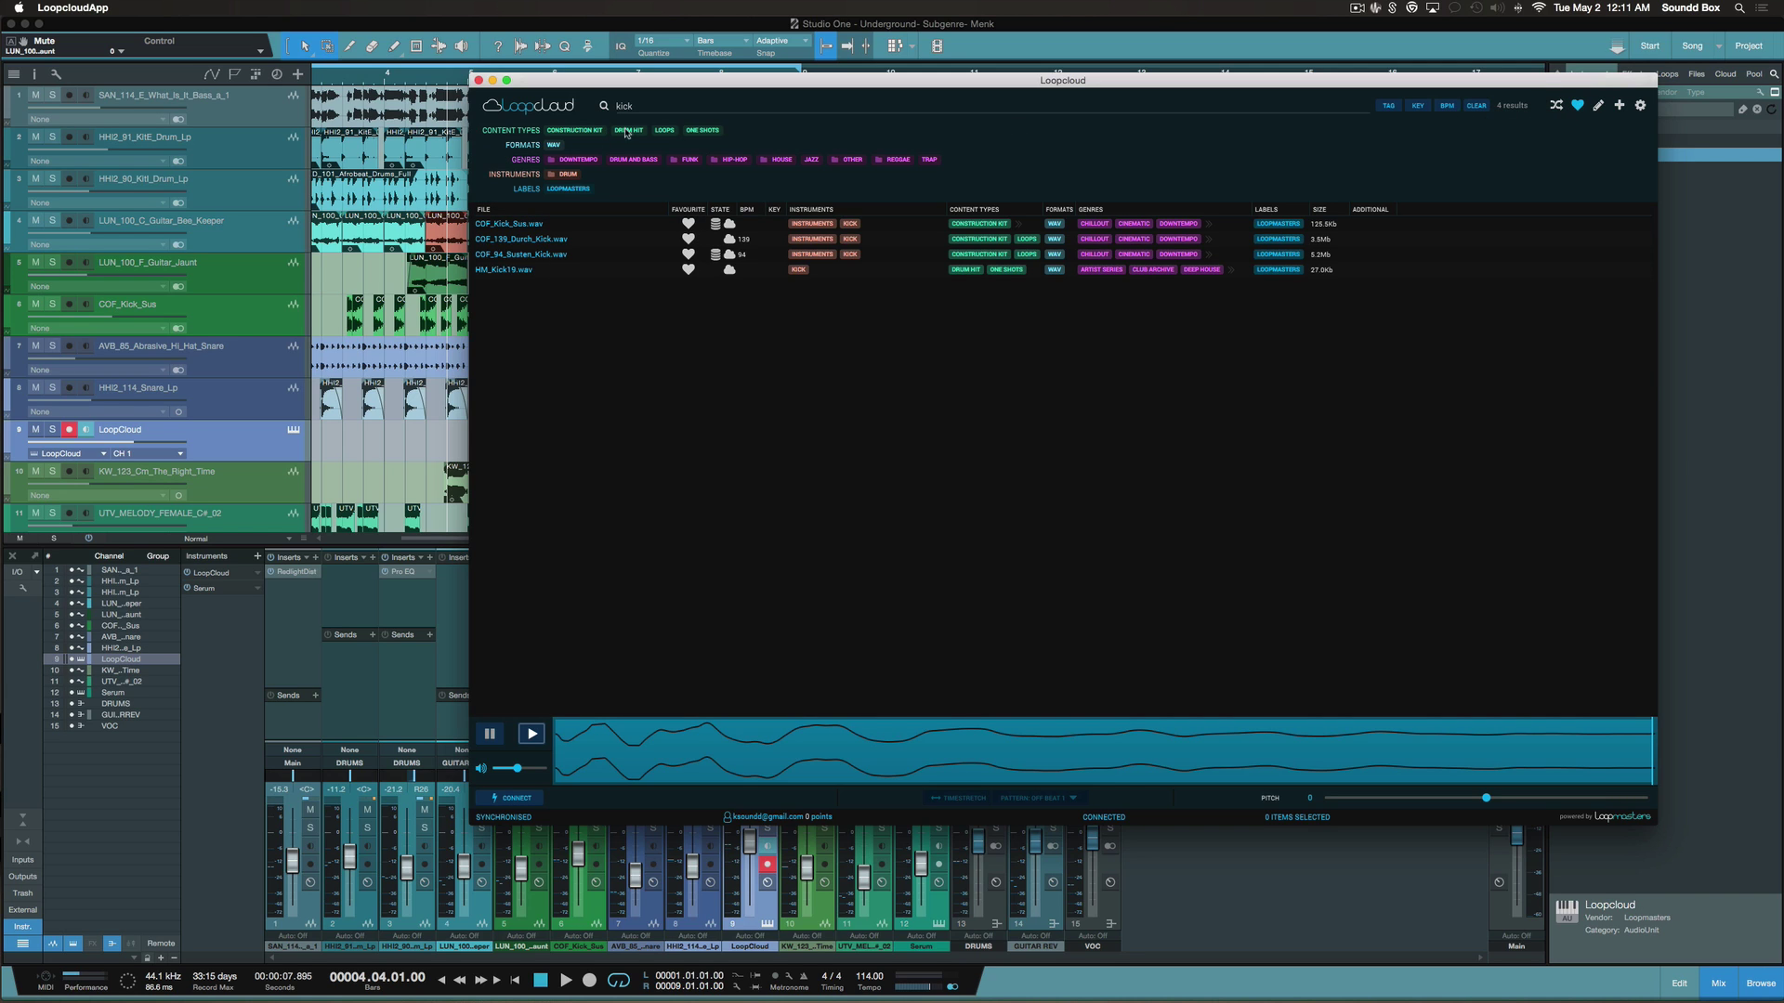
pyautogui.click(649, 107)
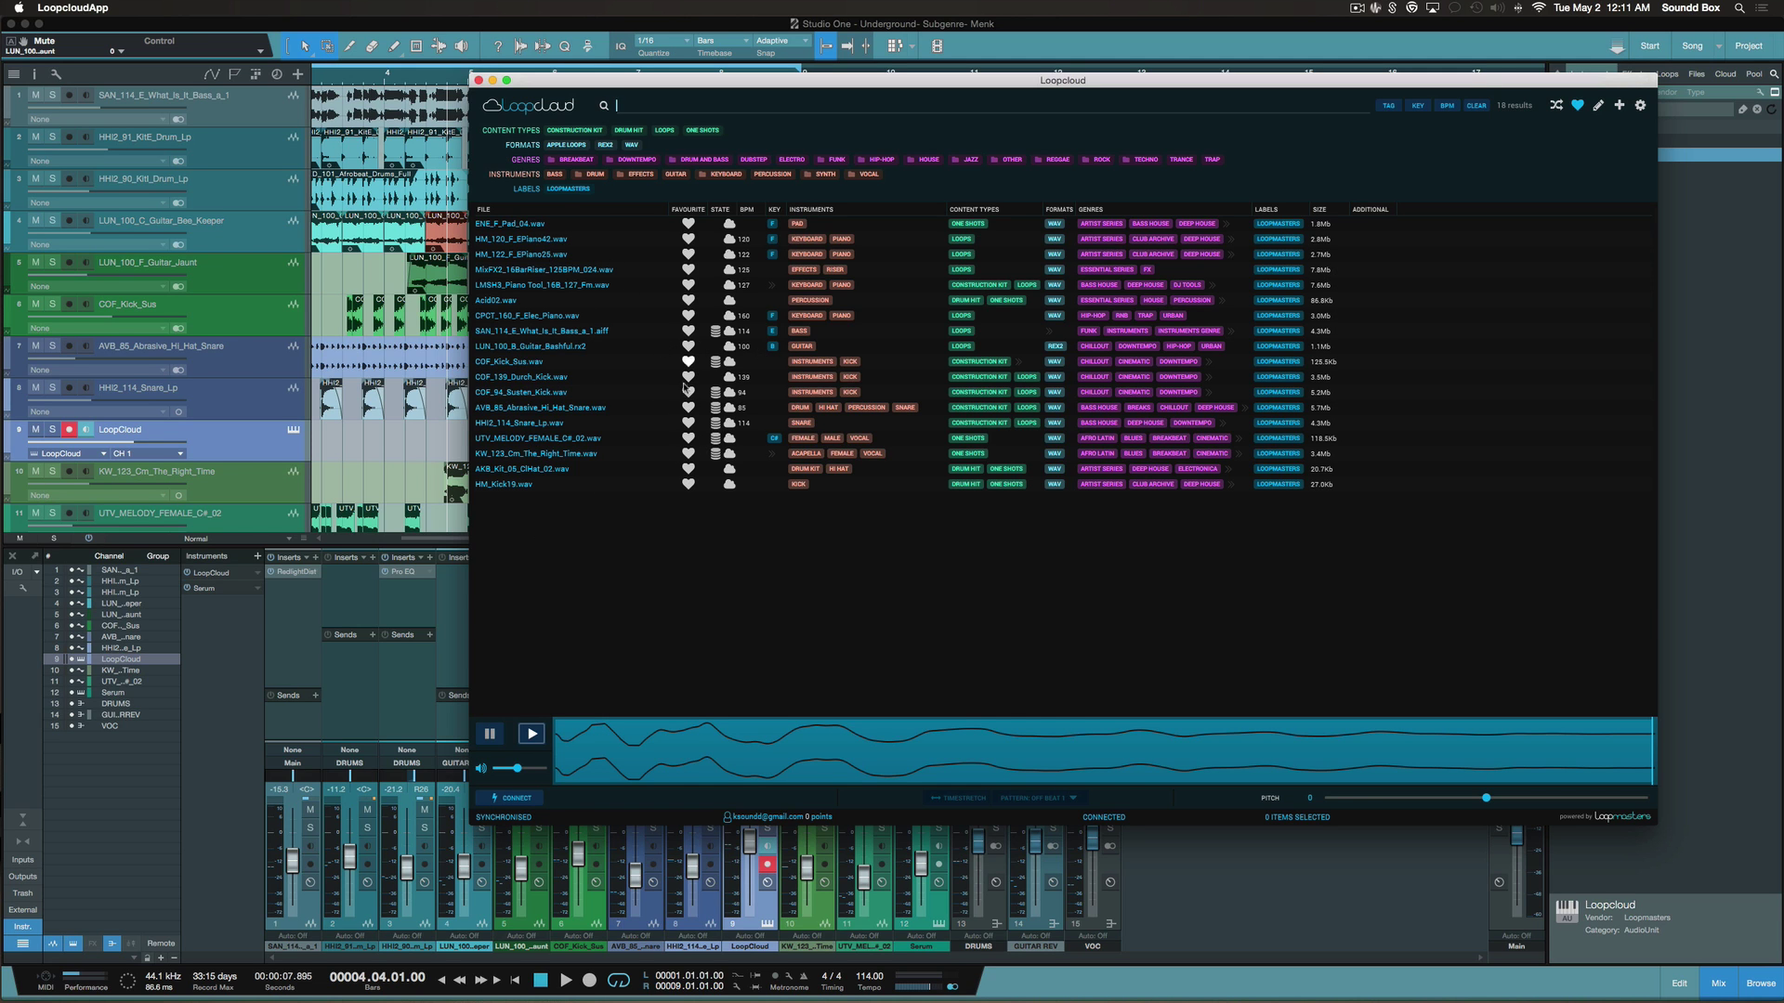
pyautogui.moveTo(925, 87); pyautogui.dragTo(726, 82)
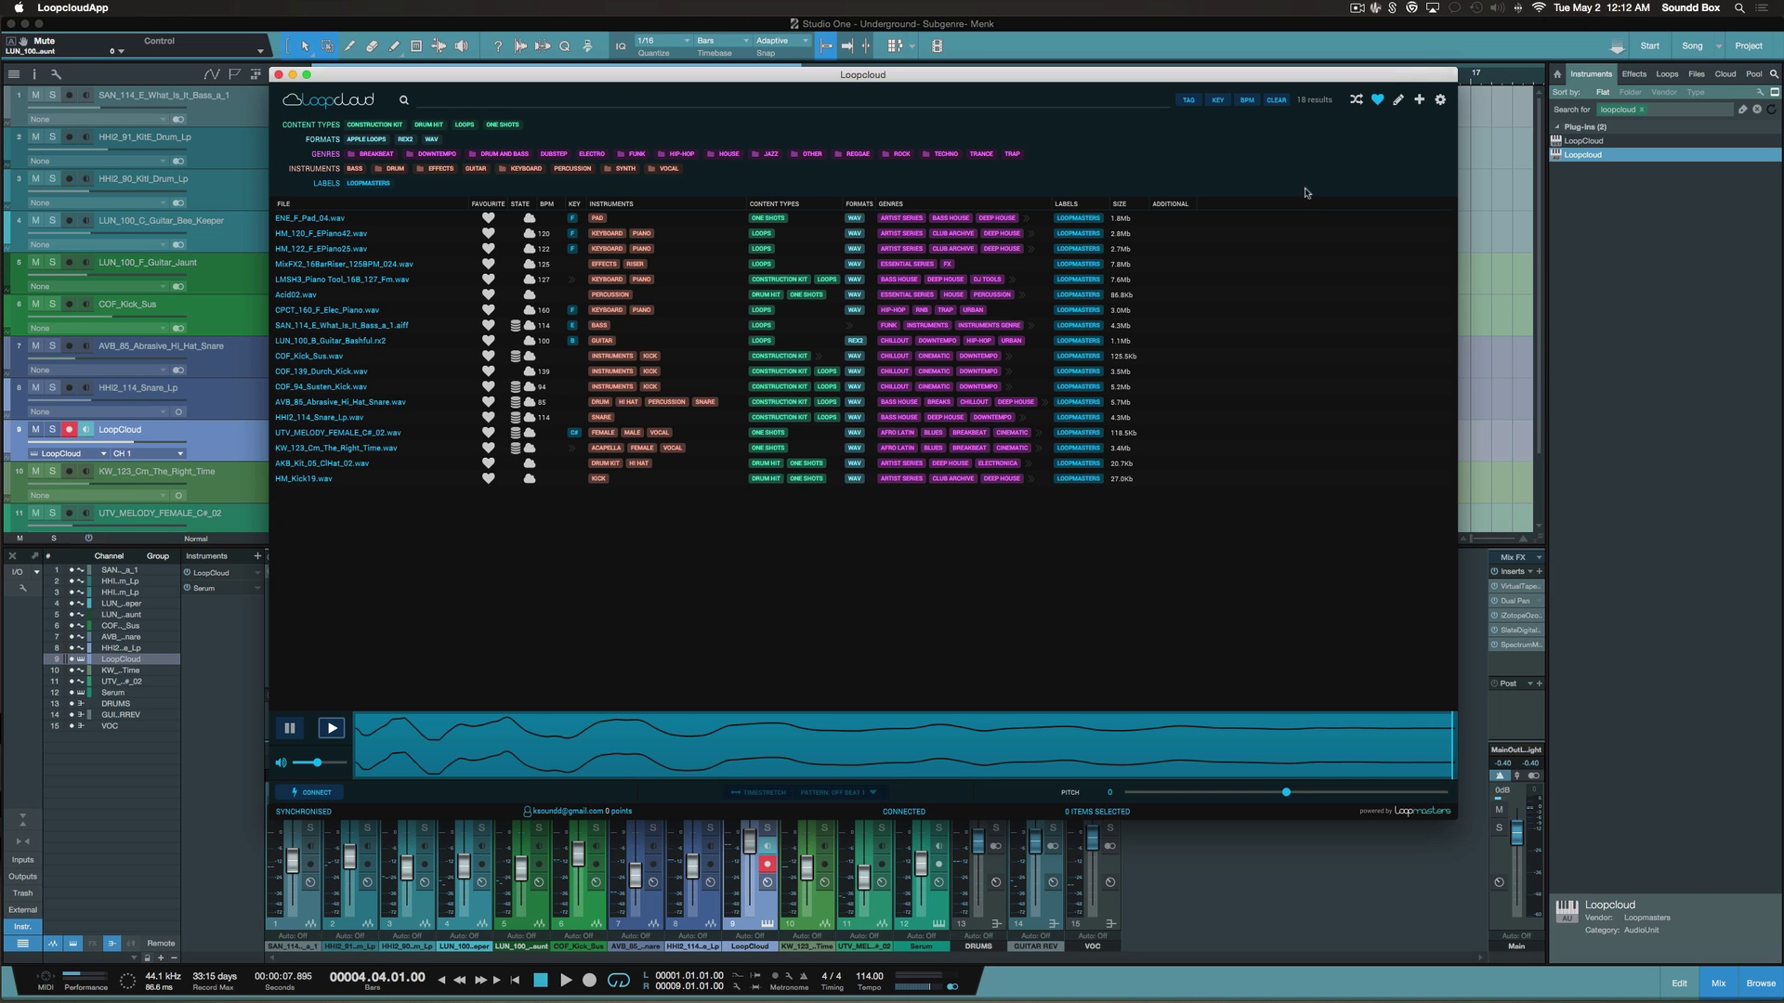
pyautogui.click(1441, 100)
pyautogui.click(1335, 258)
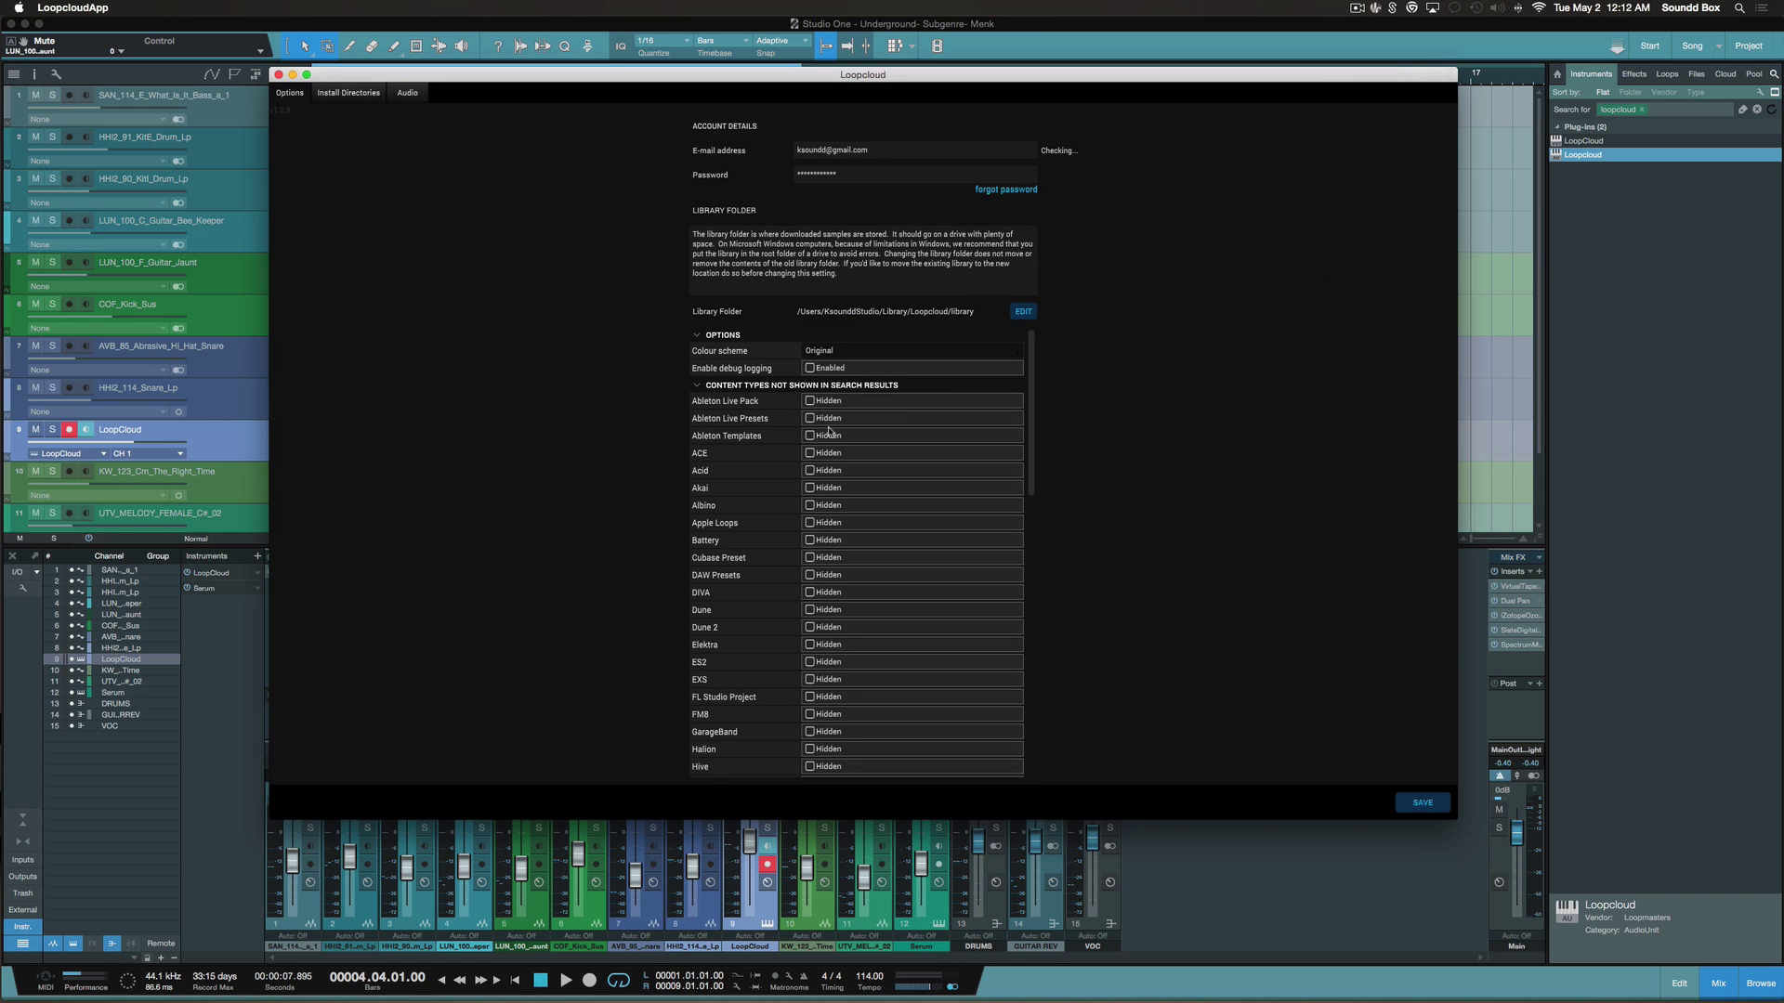
pyautogui.scroll(-5, 906, 451)
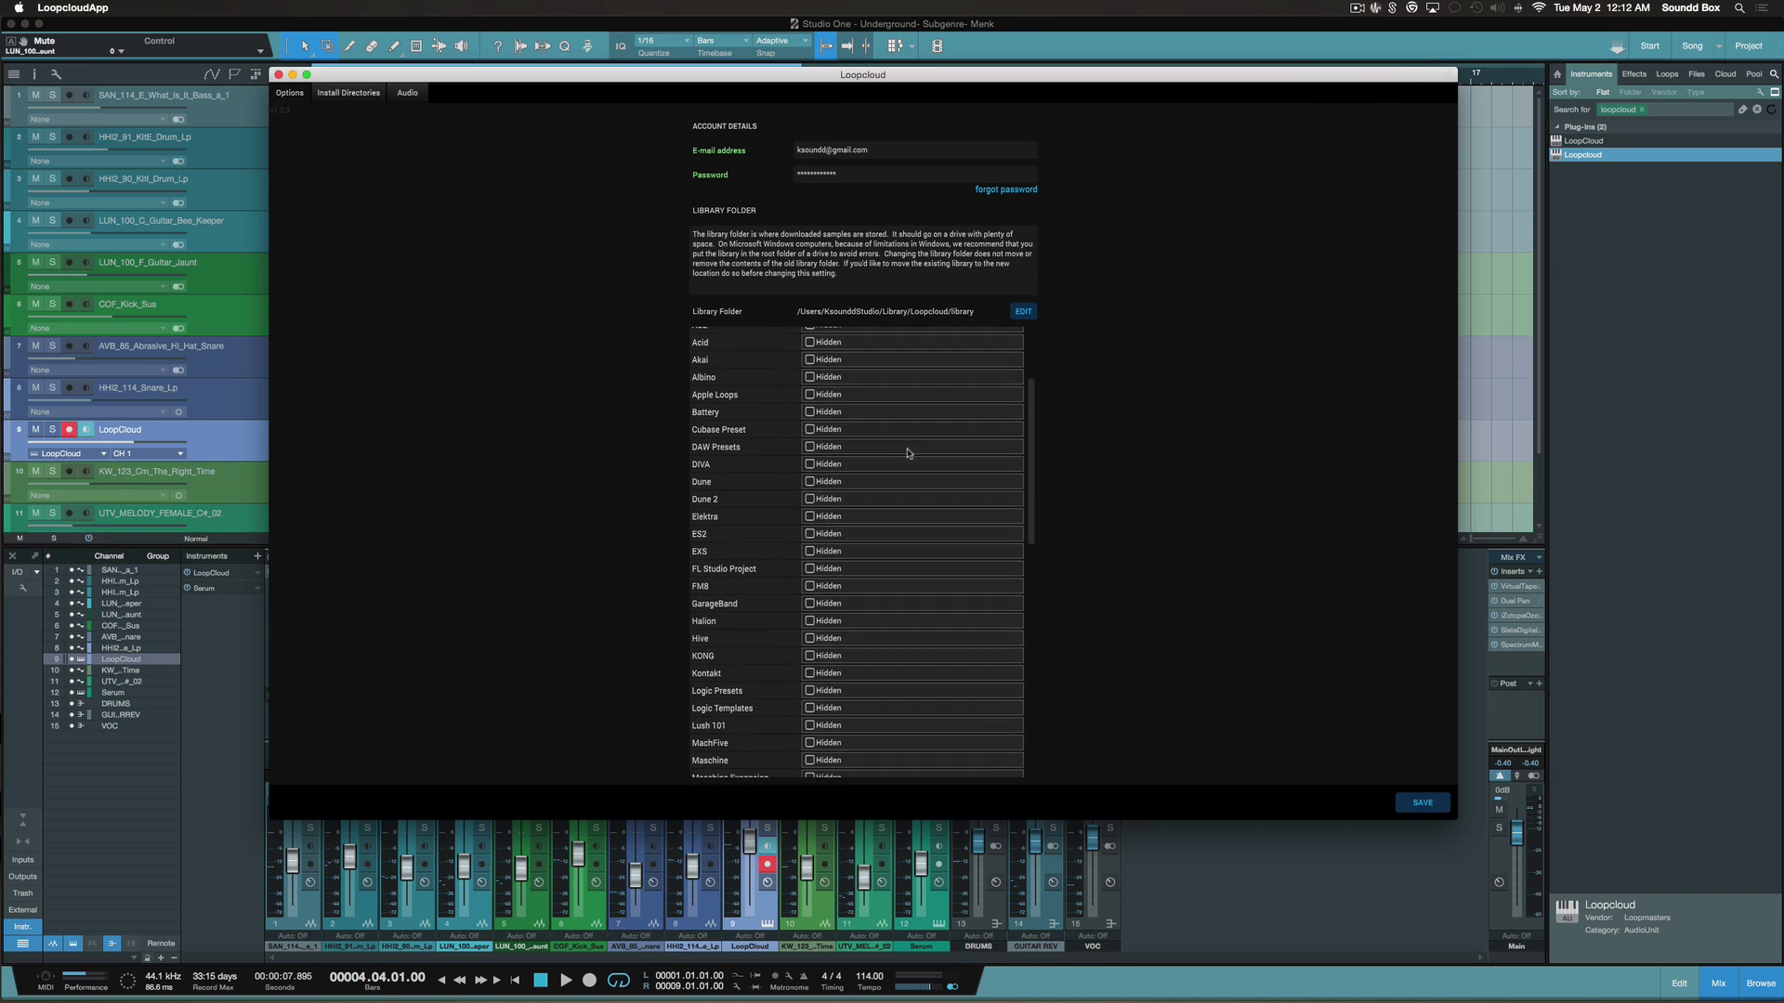
pyautogui.scroll(-15, 907, 453)
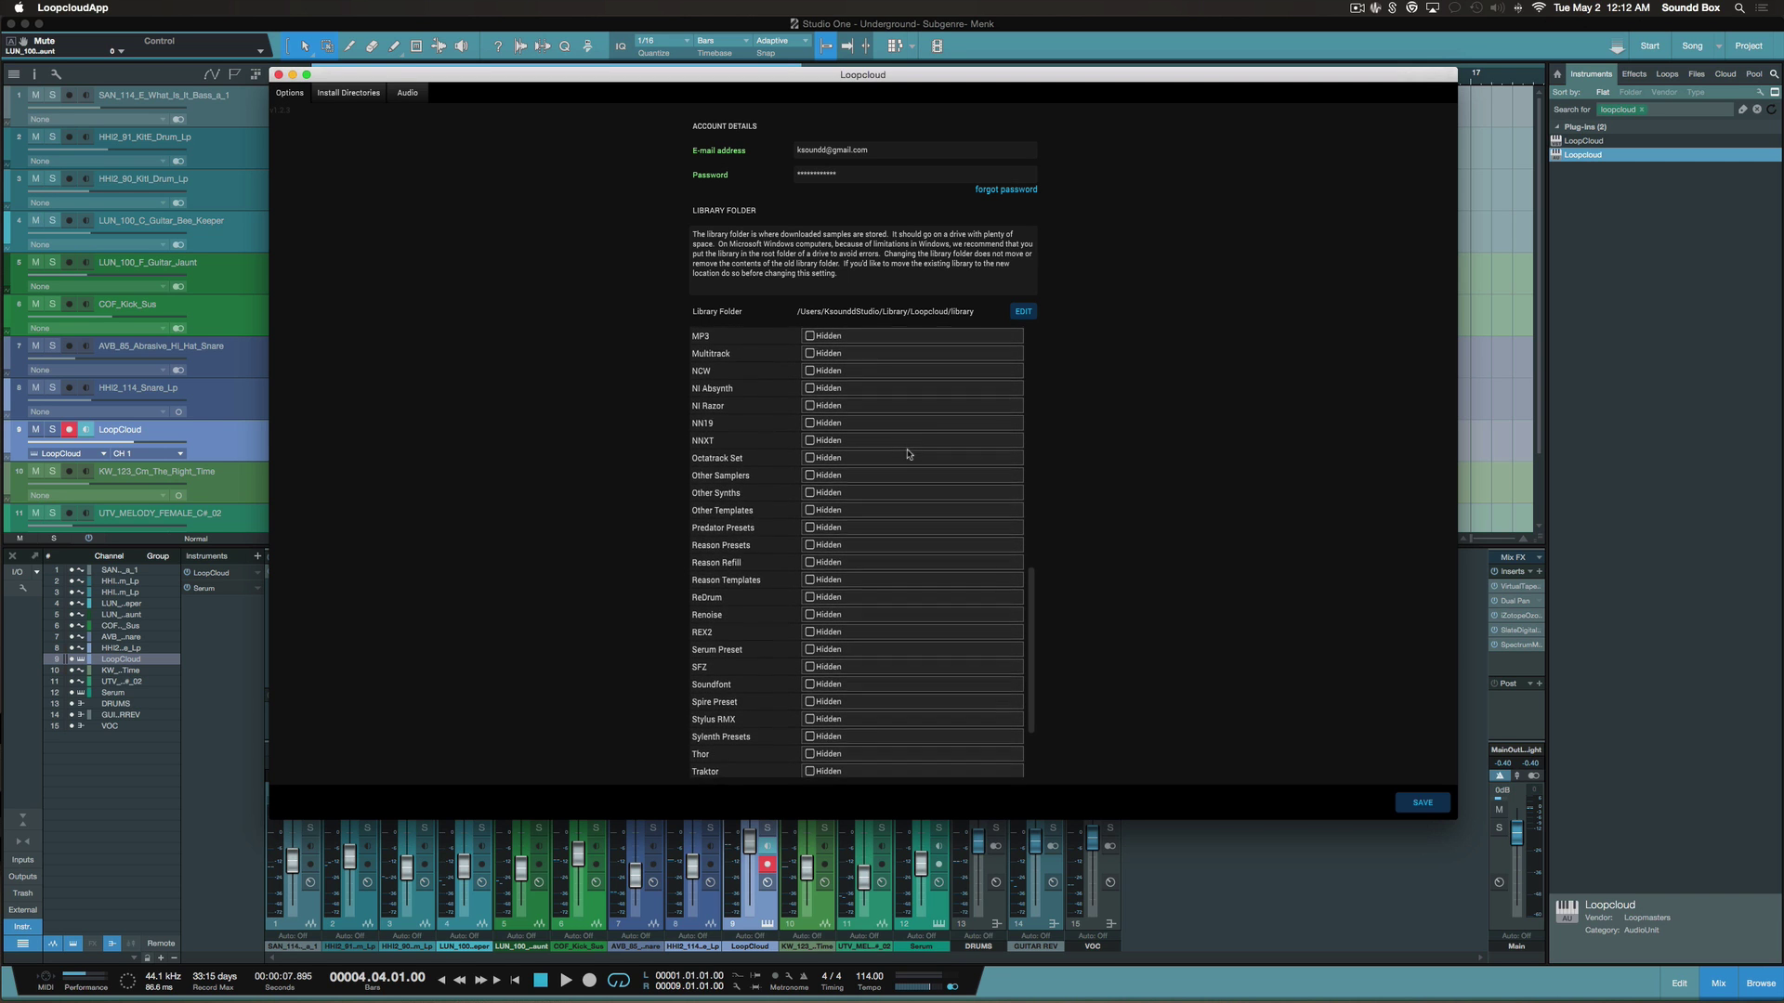
pyautogui.scroll(15, 908, 454)
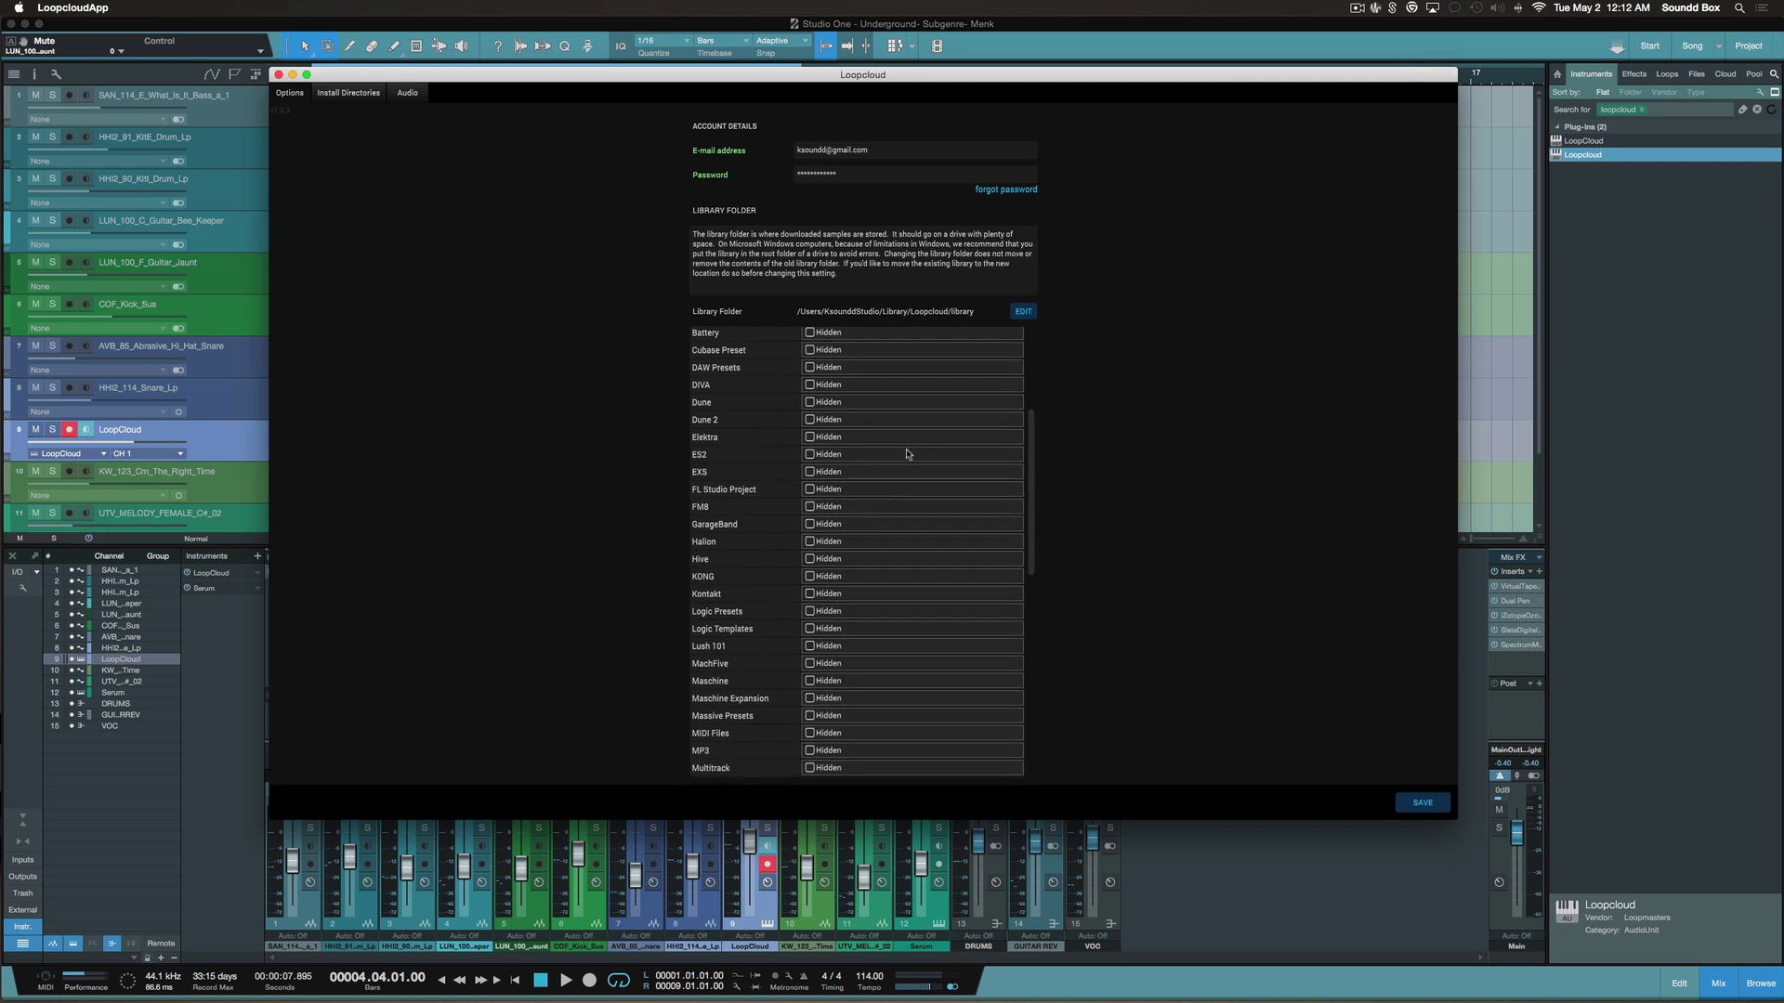
pyautogui.scroll(8, 907, 454)
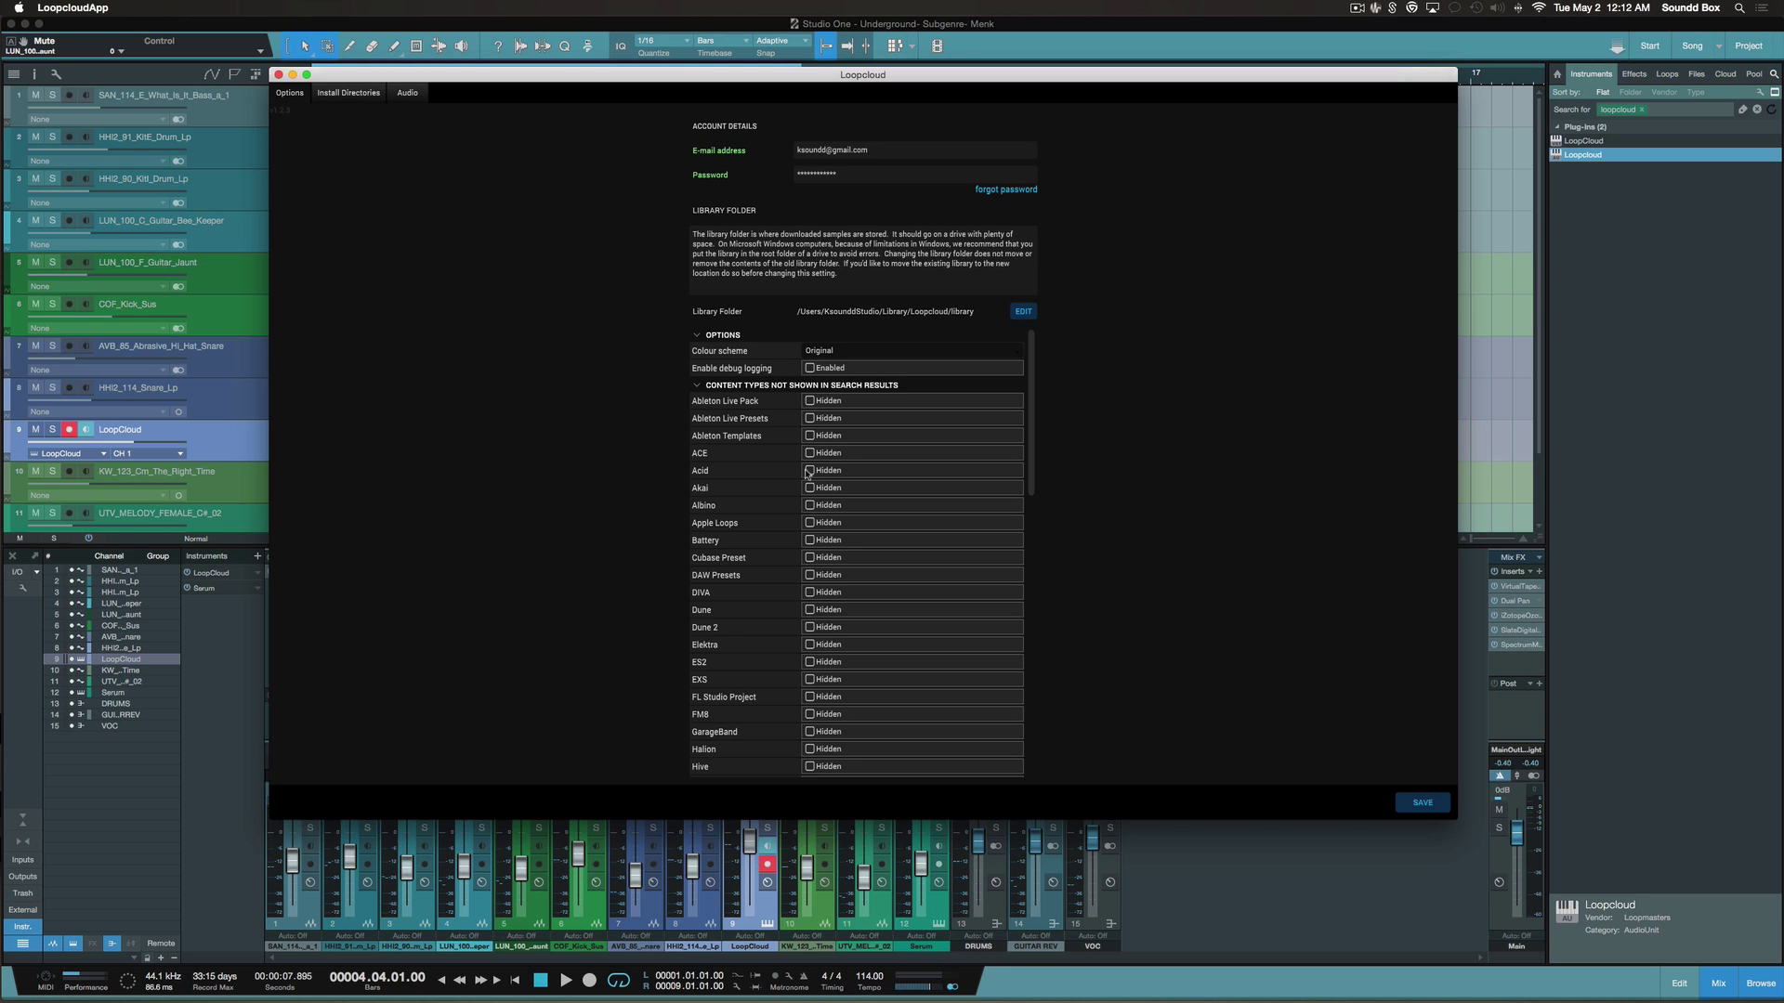
# Switch the Loopcloud colour scheme to Monochrome and save
pyautogui.click(838, 353)
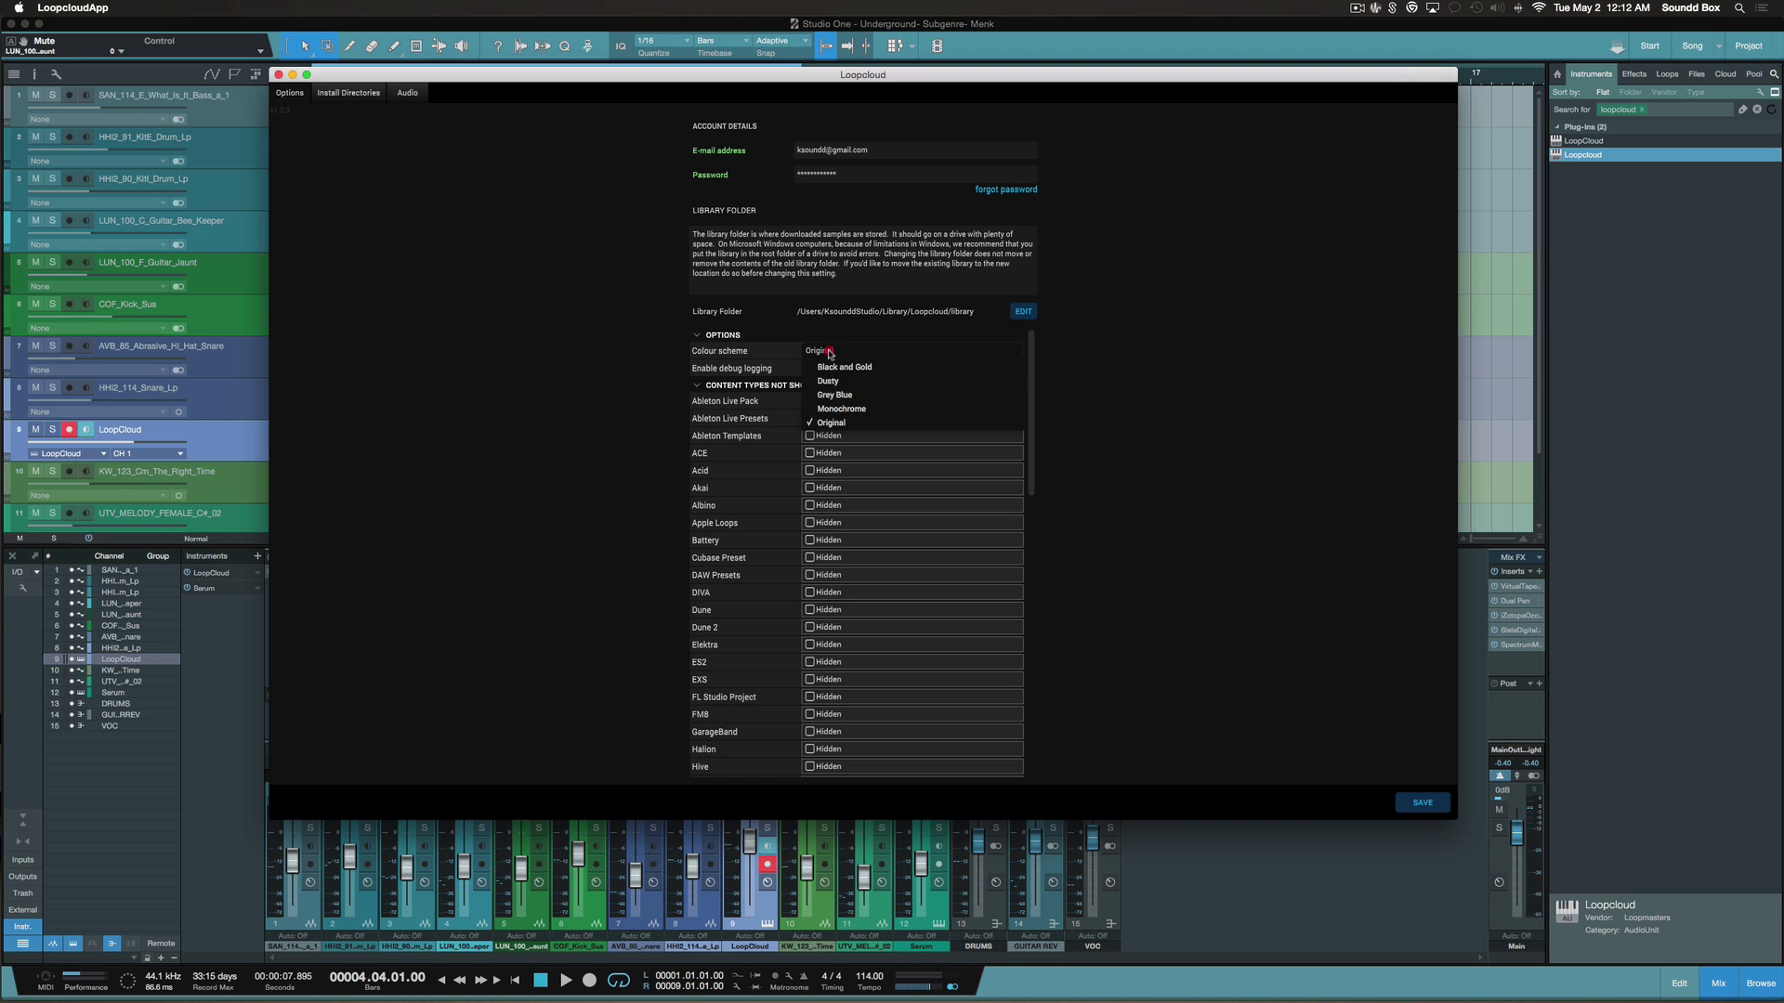
pyautogui.click(855, 409)
pyautogui.click(1409, 802)
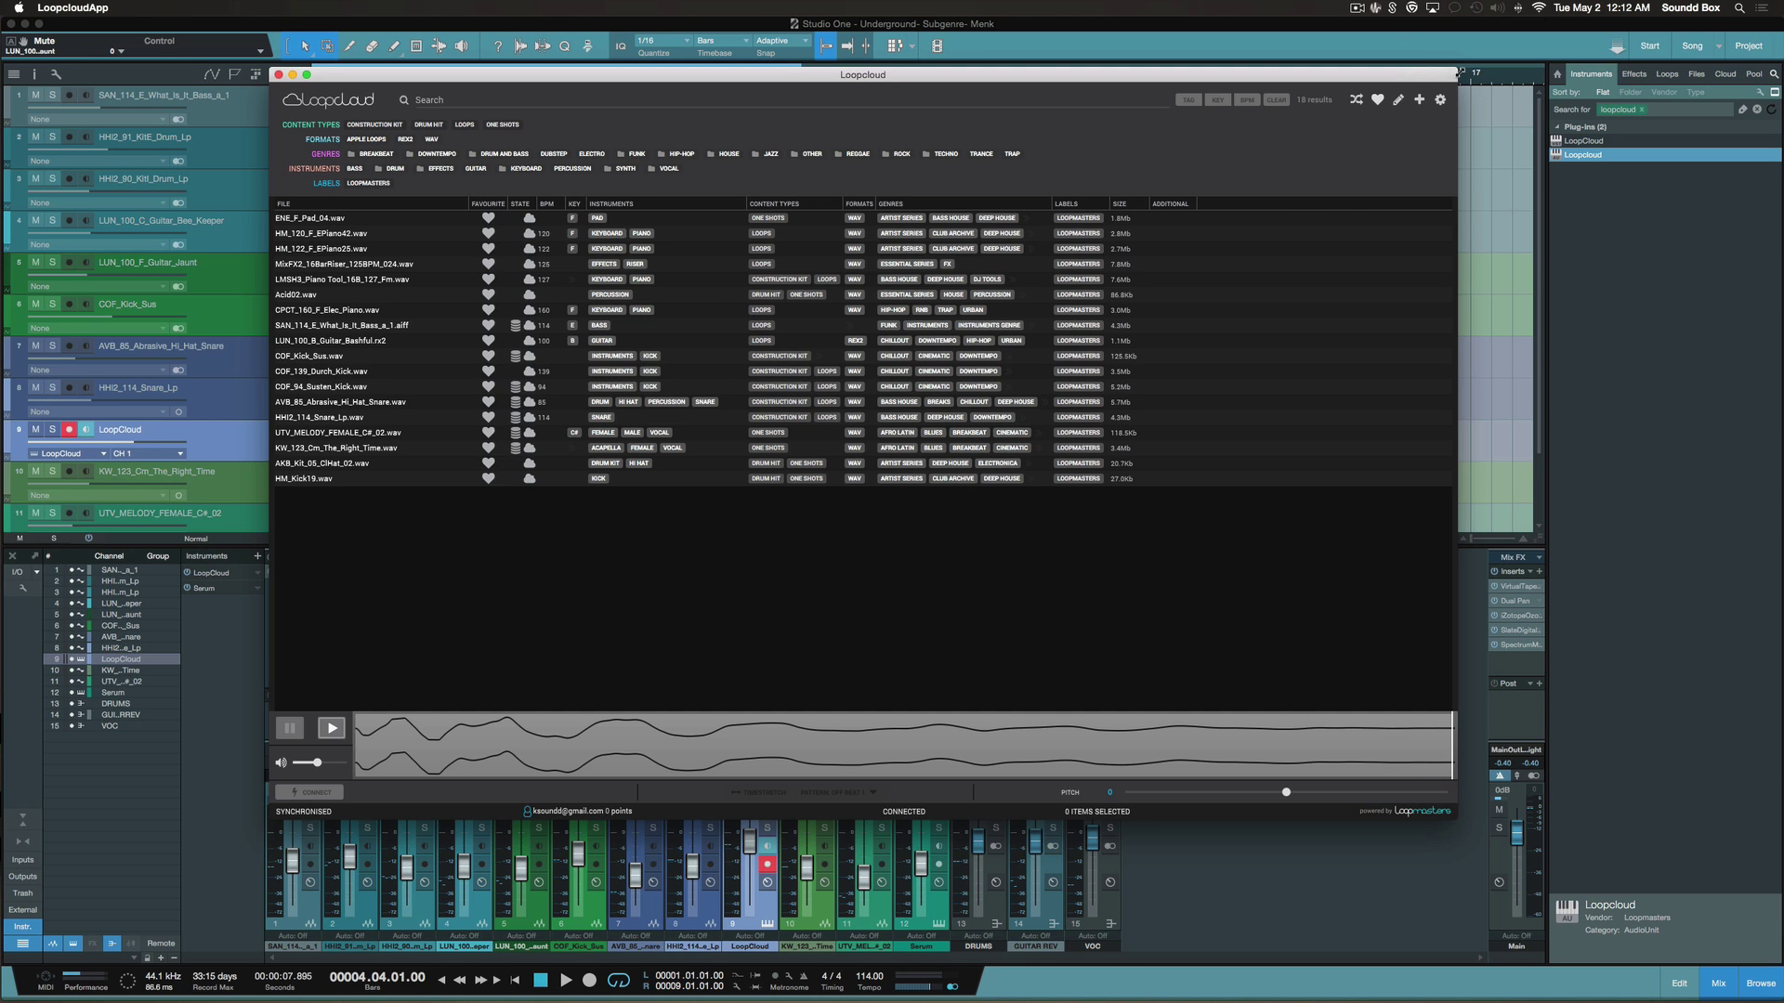
# Change the colour scheme in Preferences to Black and Gold and save
pyautogui.click(1440, 99)
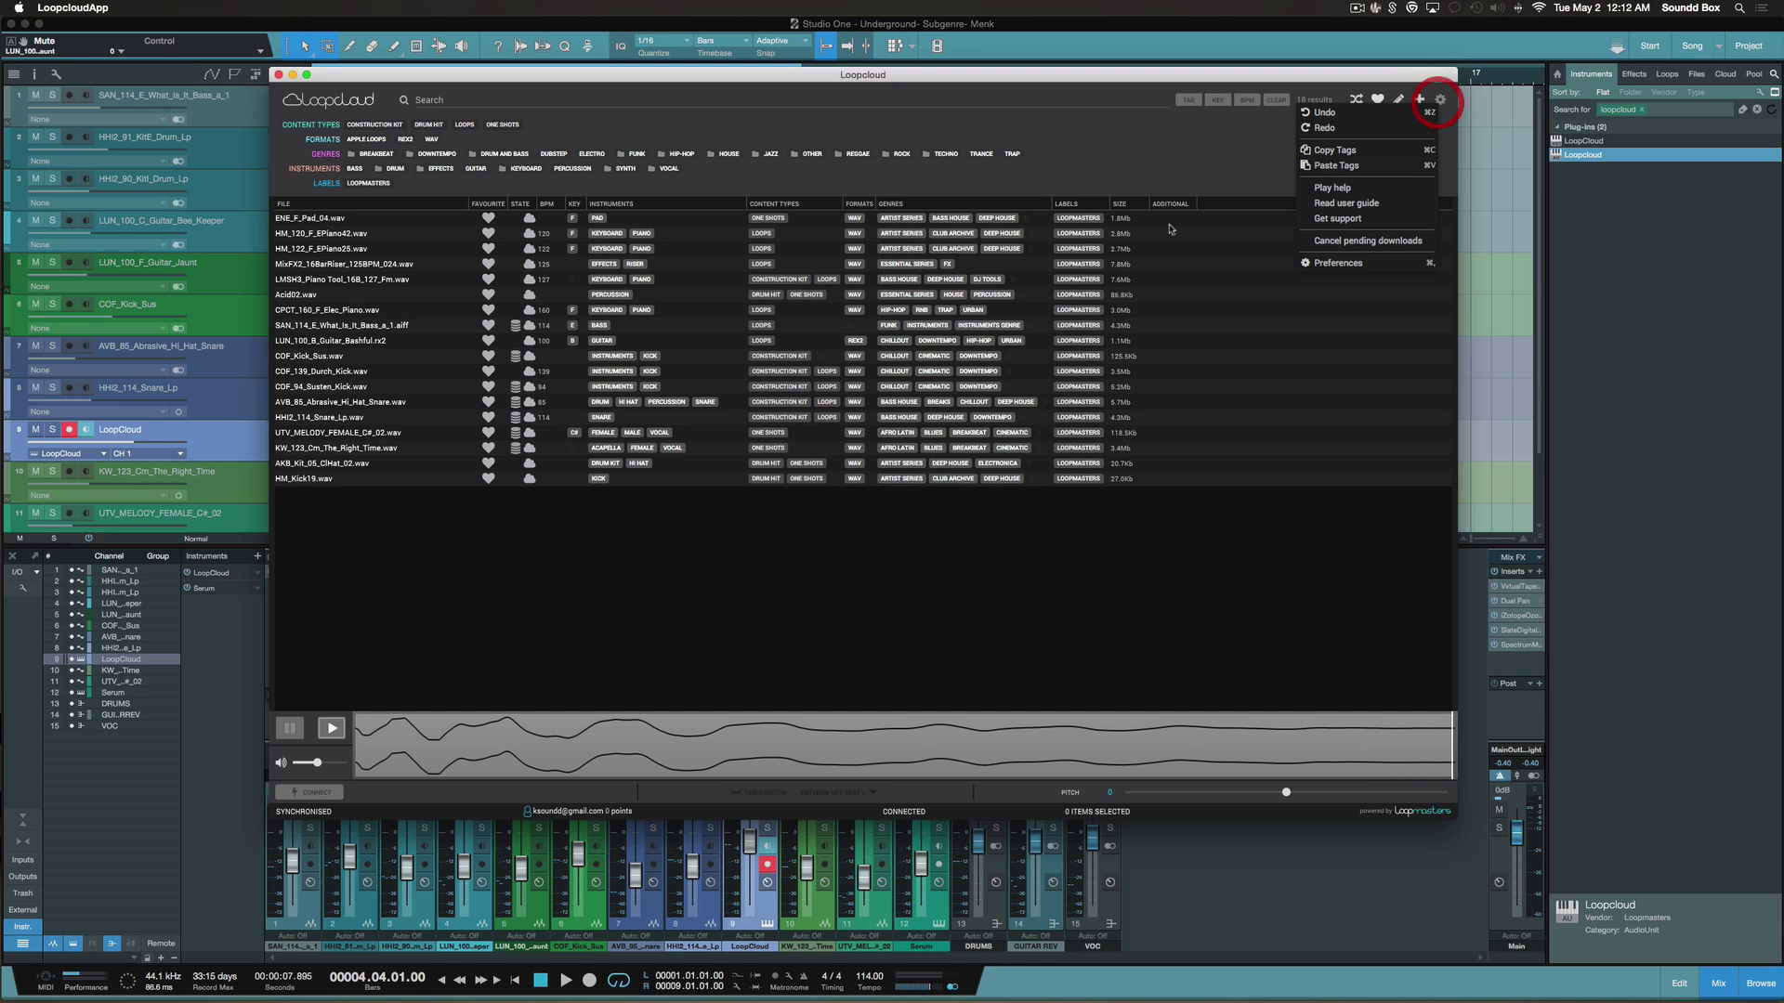
pyautogui.click(1357, 264)
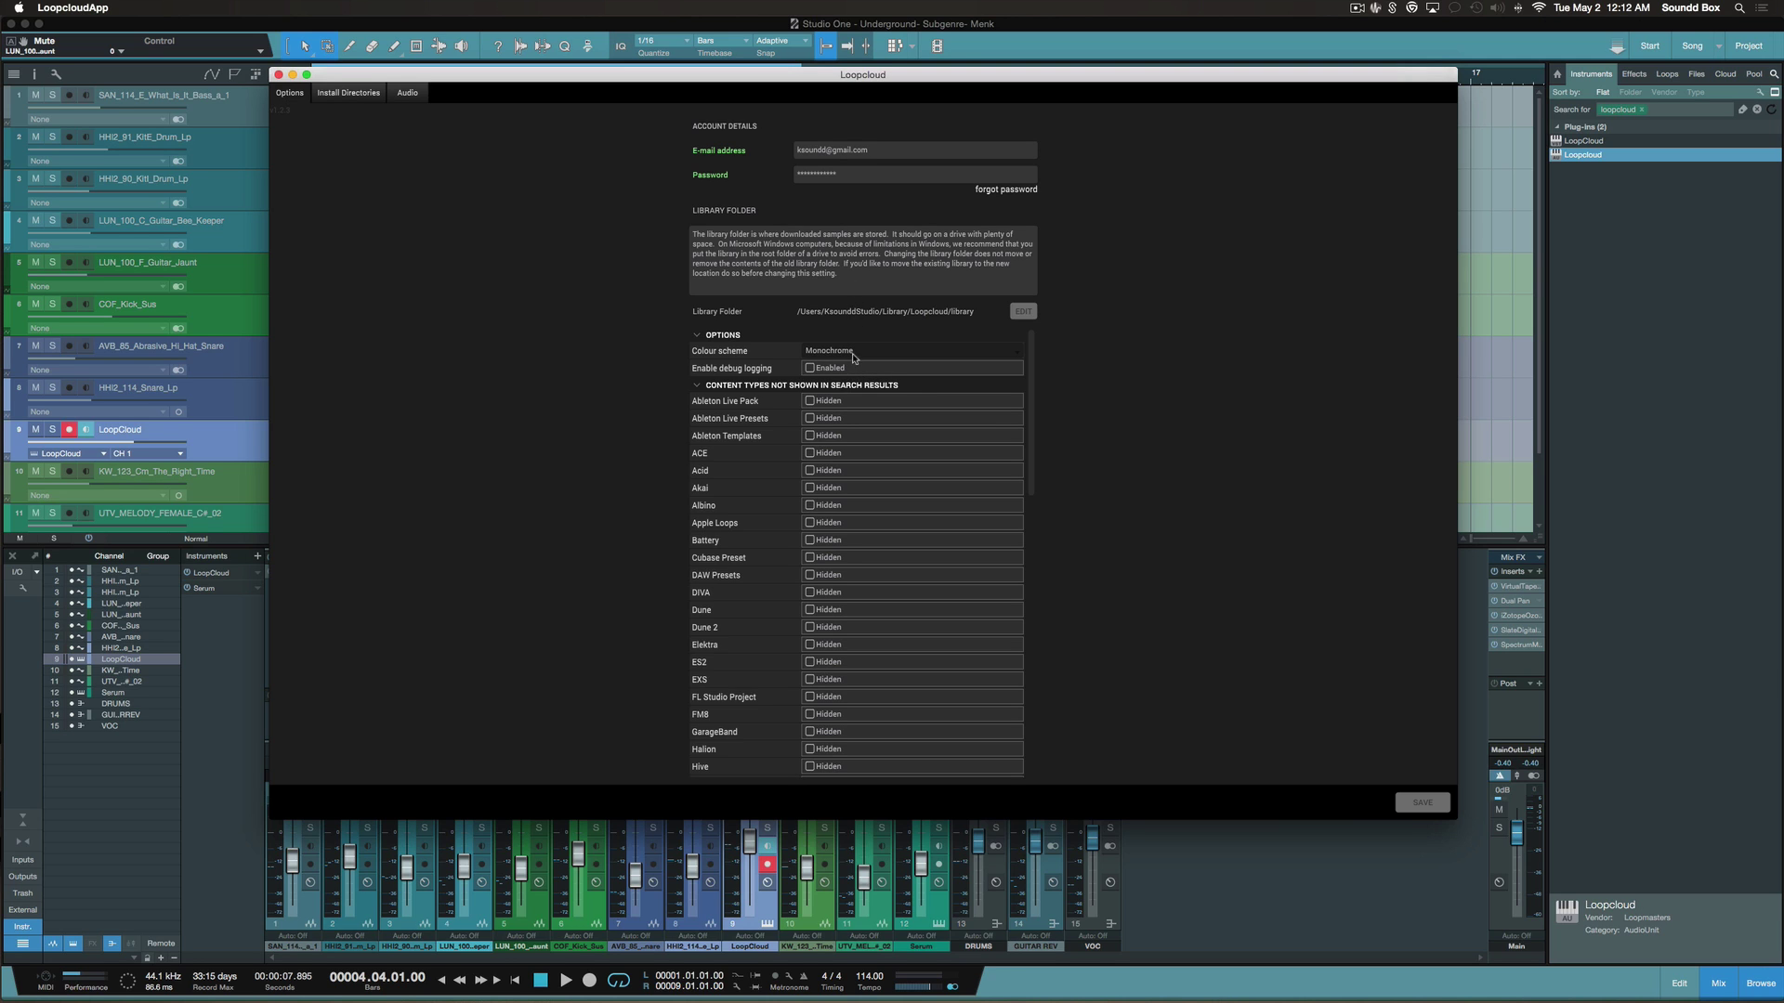
pyautogui.click(855, 351)
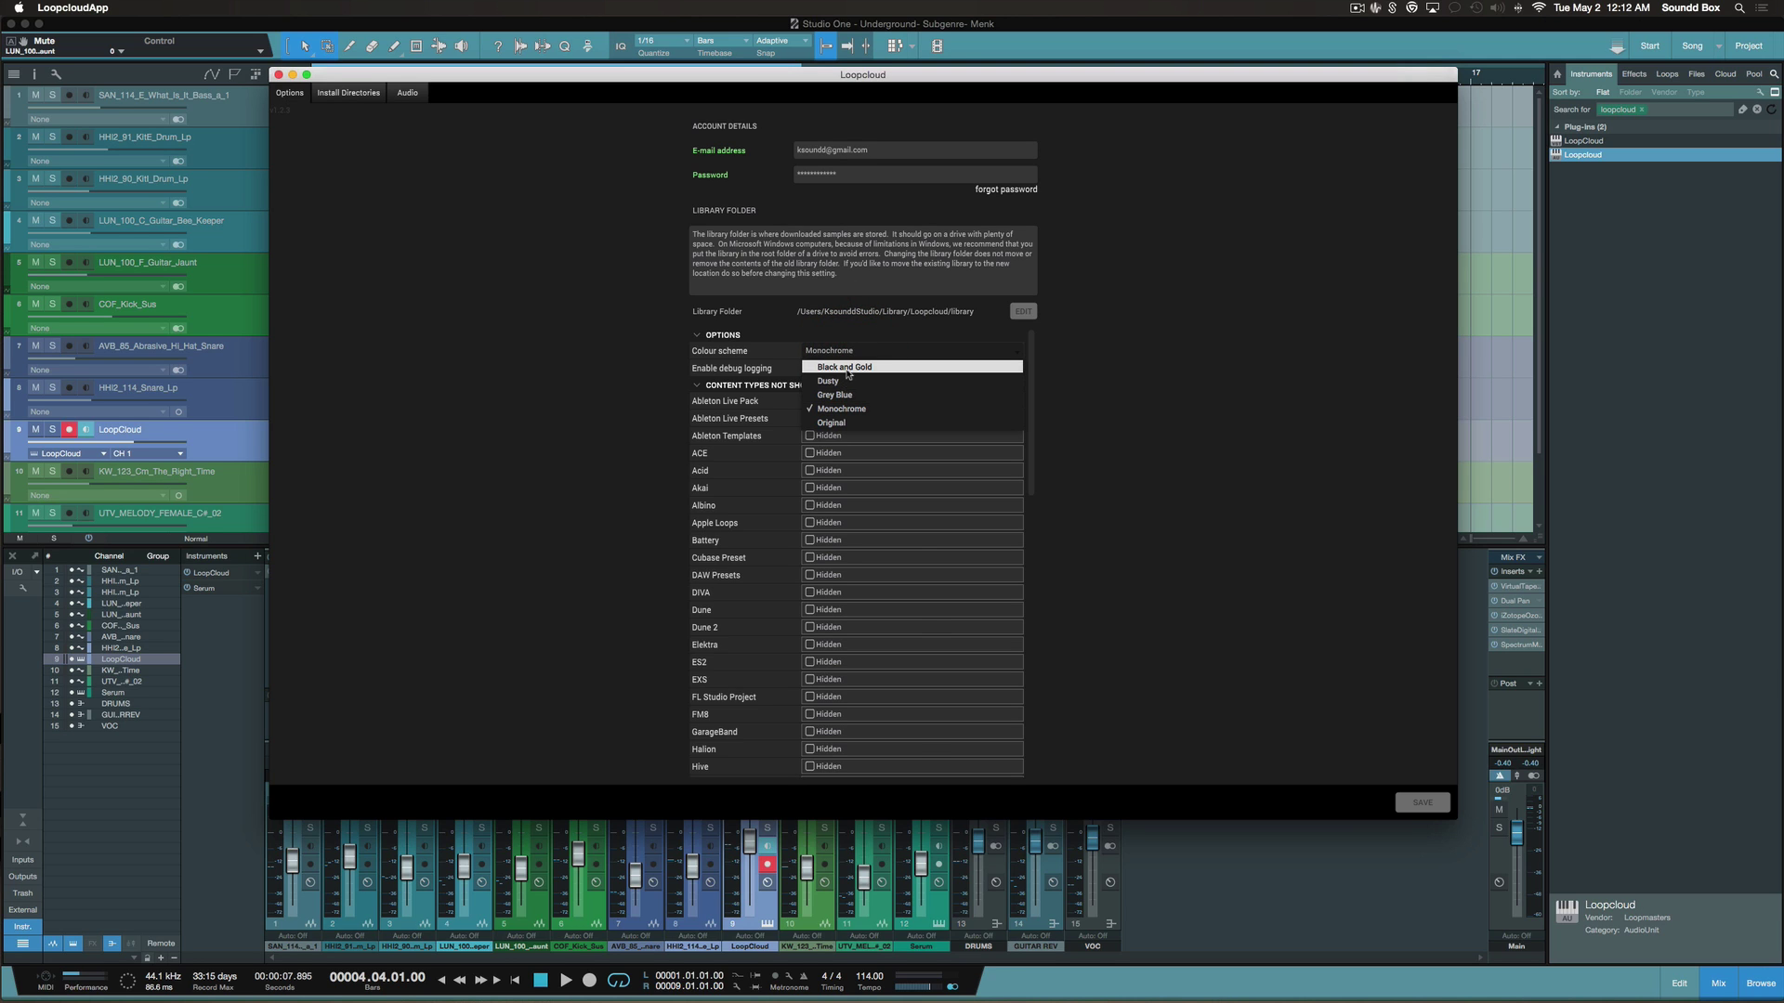
pyautogui.click(846, 366)
pyautogui.click(1428, 798)
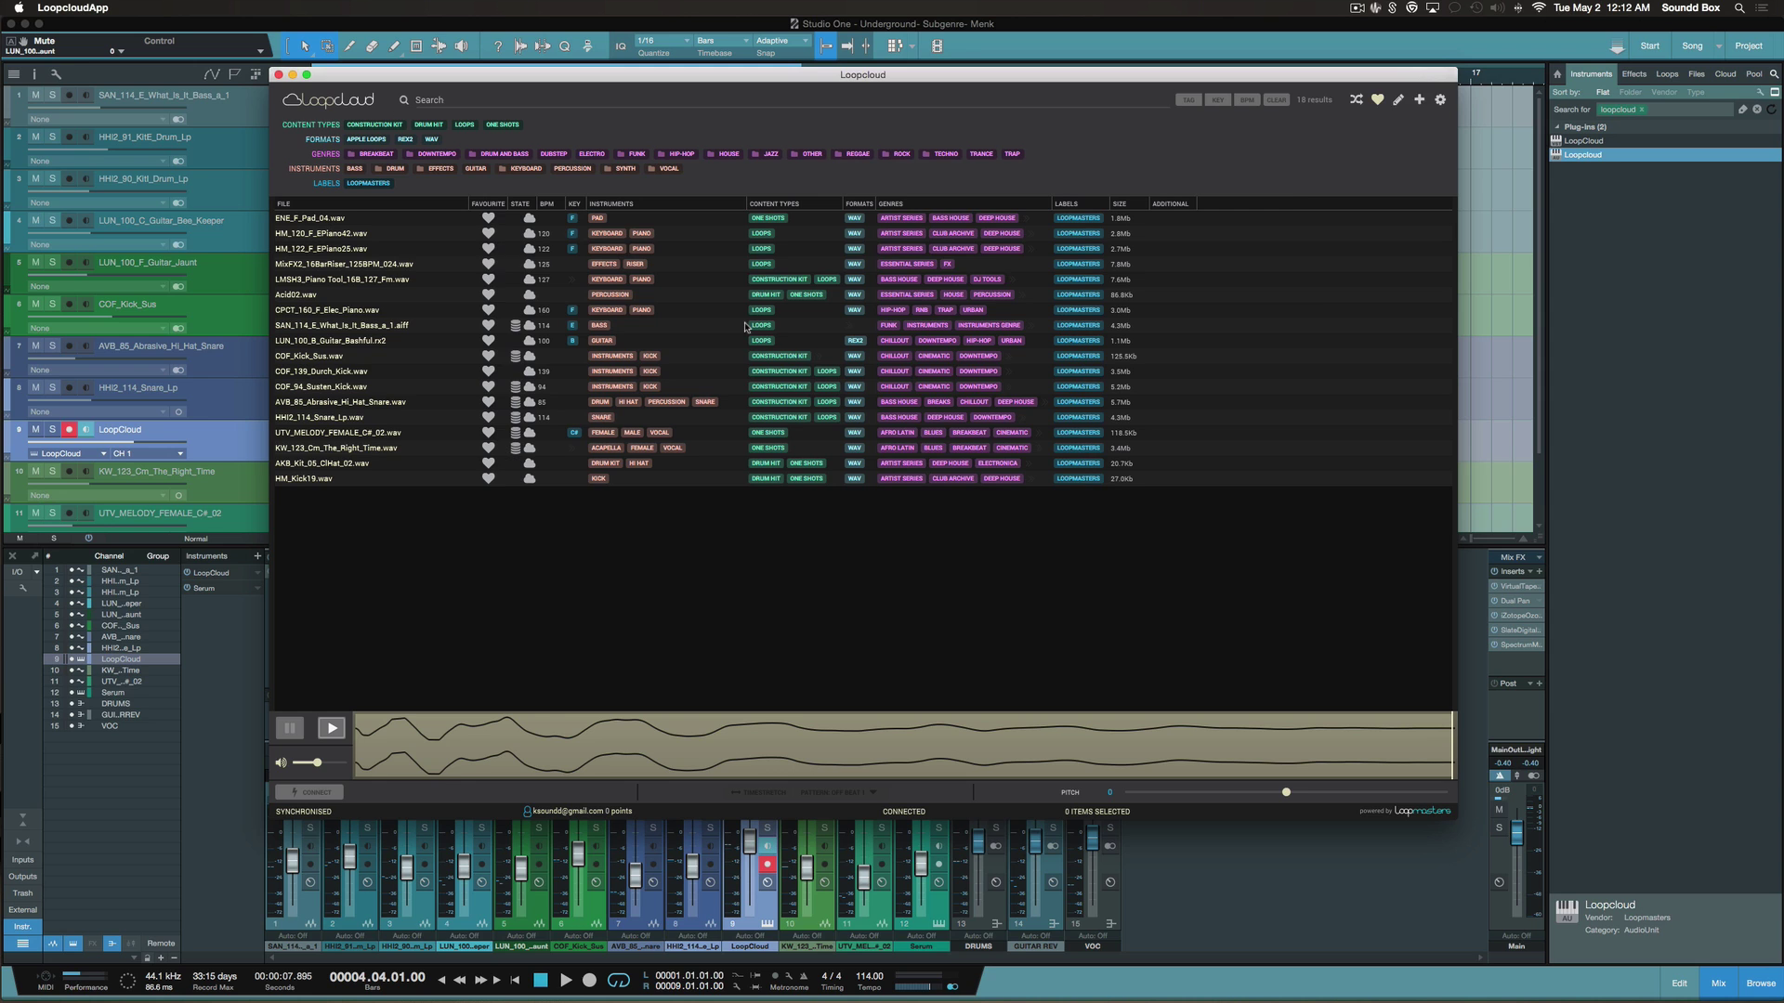
# Return the colour scheme to Original and move the window over the arrangement
pyautogui.click(1440, 99)
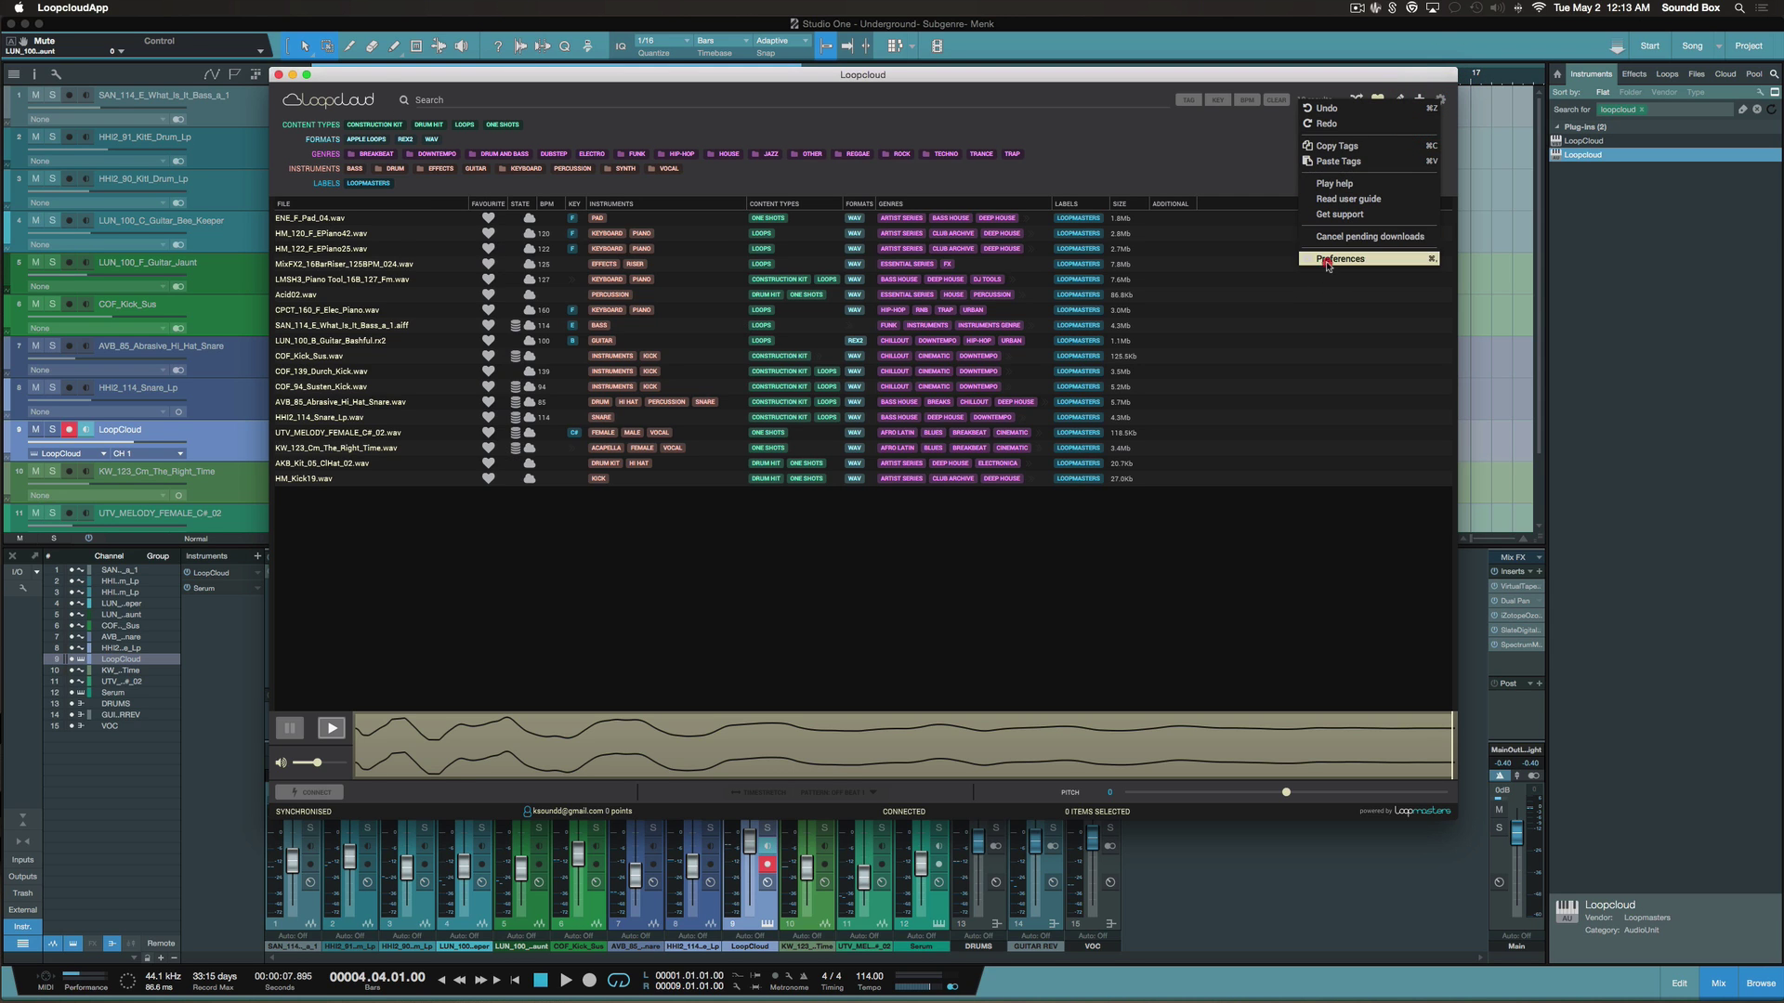
pyautogui.click(1328, 260)
pyautogui.click(822, 353)
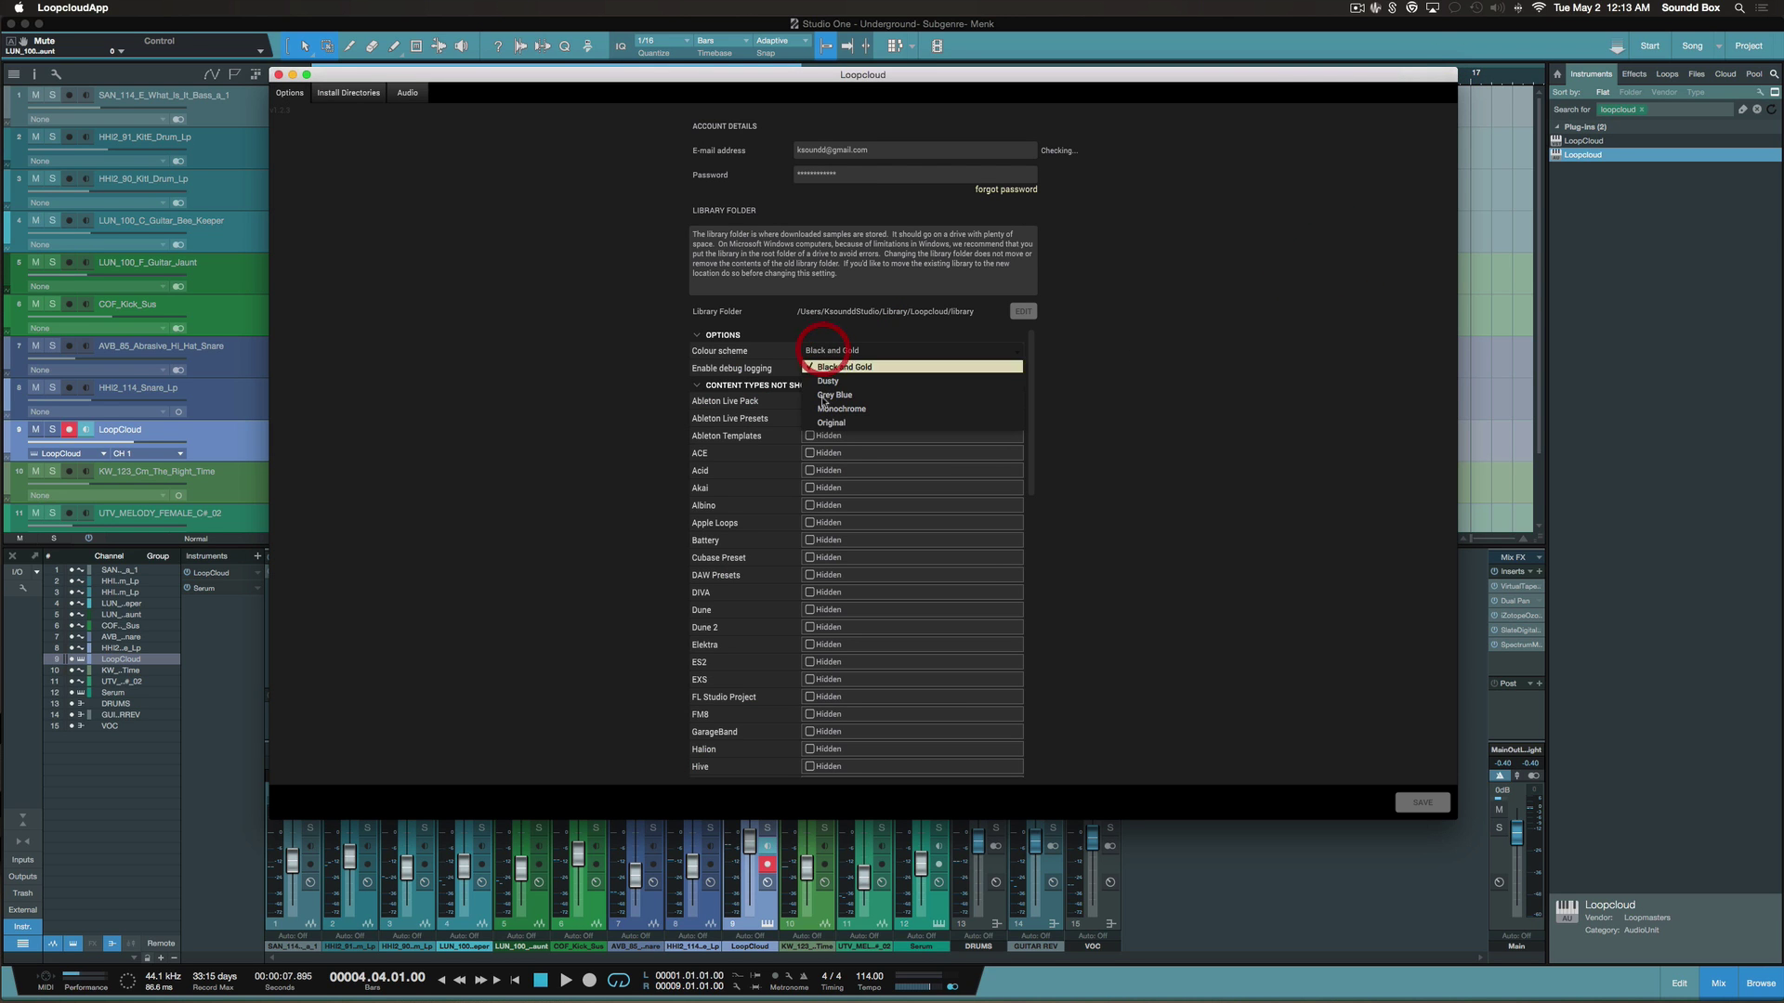
pyautogui.click(841, 423)
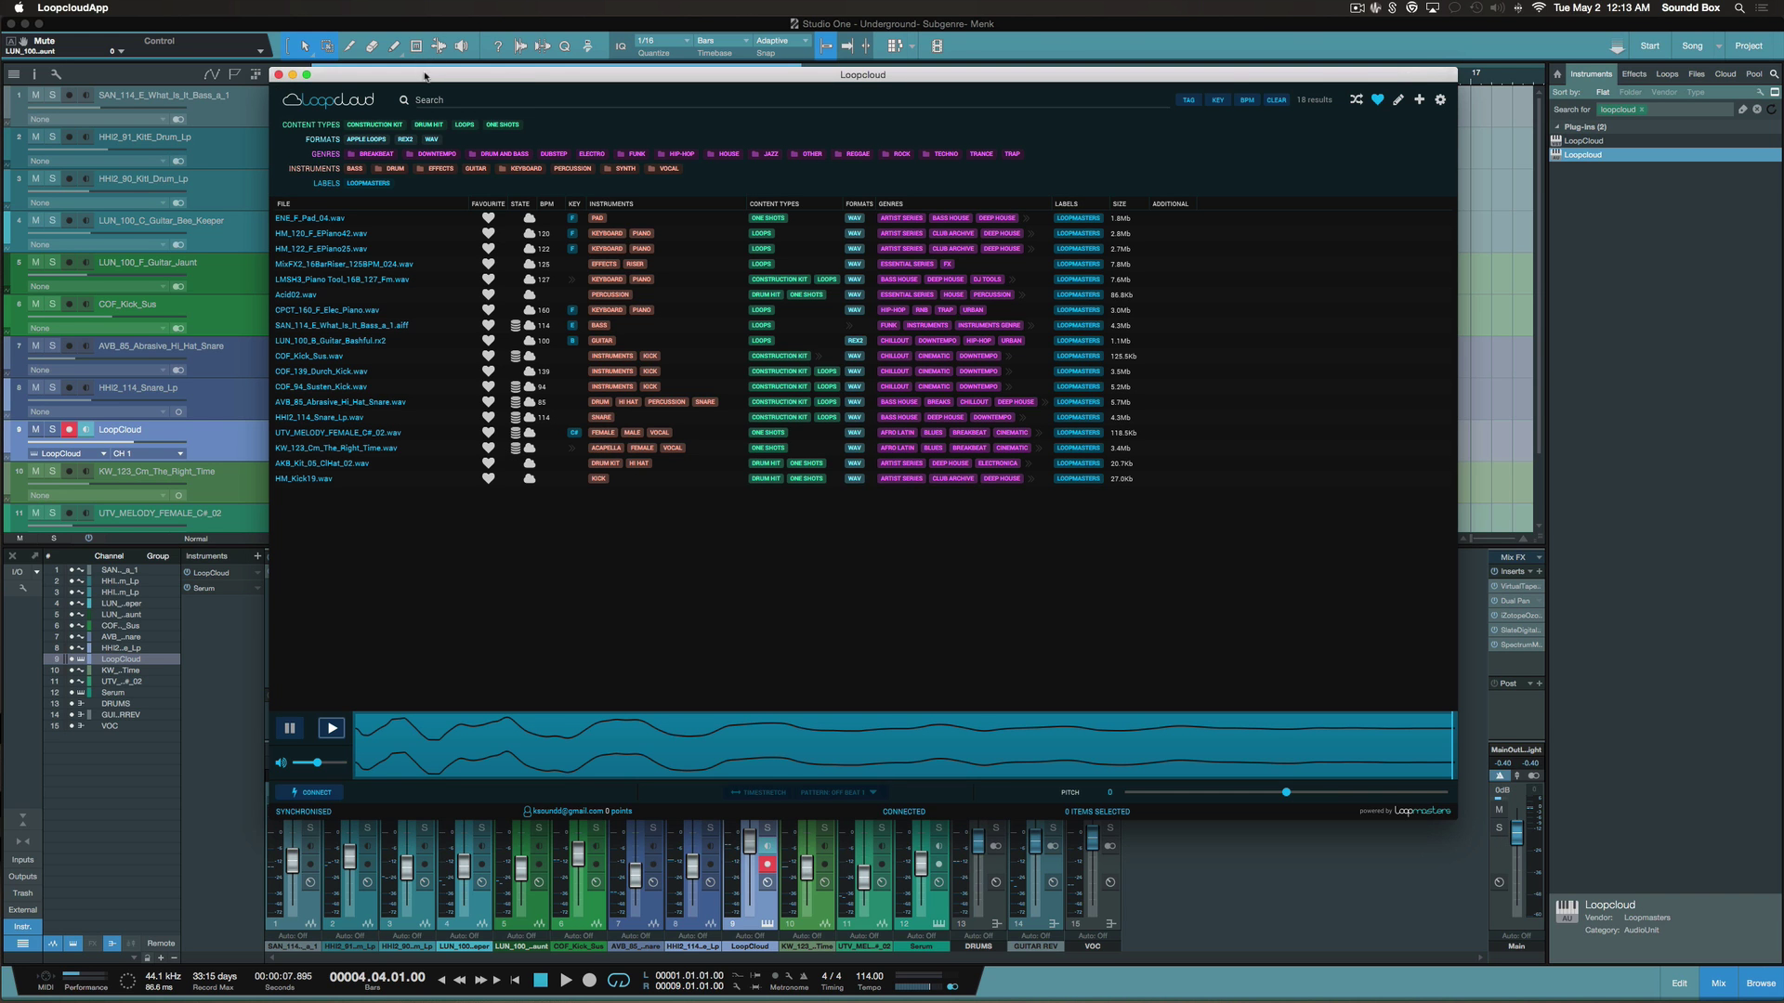
pyautogui.moveTo(425, 76); pyautogui.dragTo(674, 267)
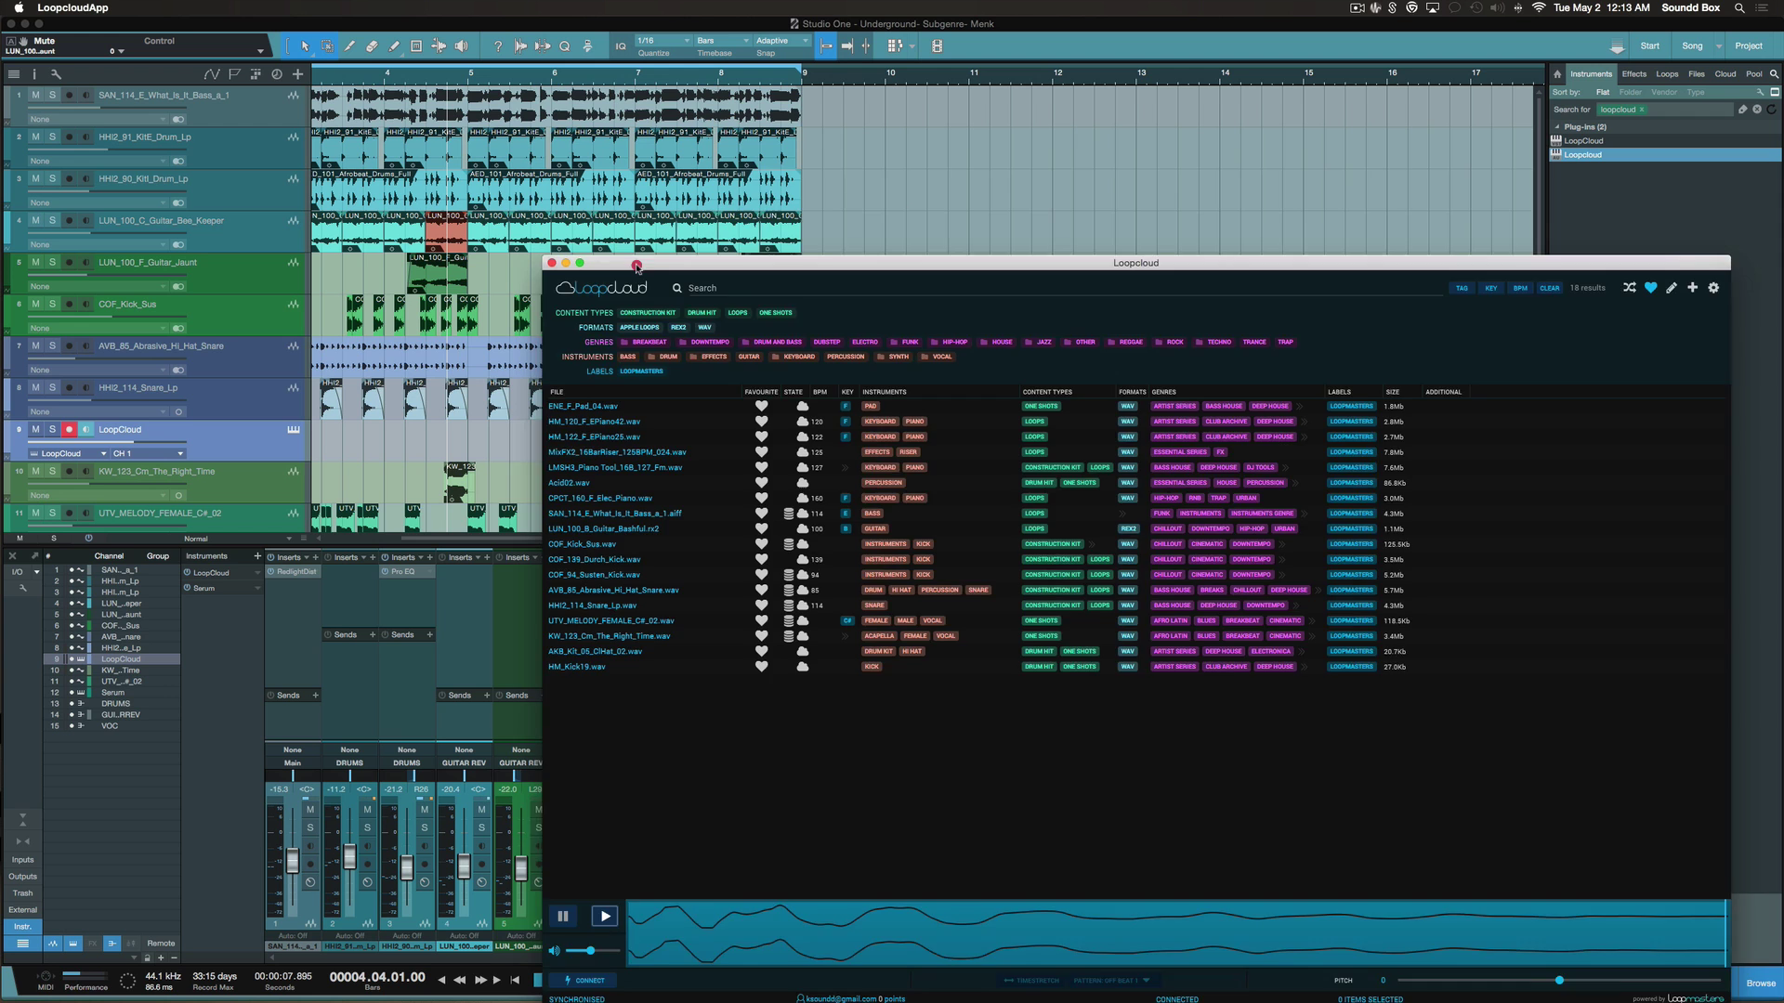
# Bring Studio One to the front and play the song, scrolling through its tracks
pyautogui.moveTo(637, 267); pyautogui.dragTo(810, 181)
pyautogui.click(812, 185)
pyautogui.click(557, 277)
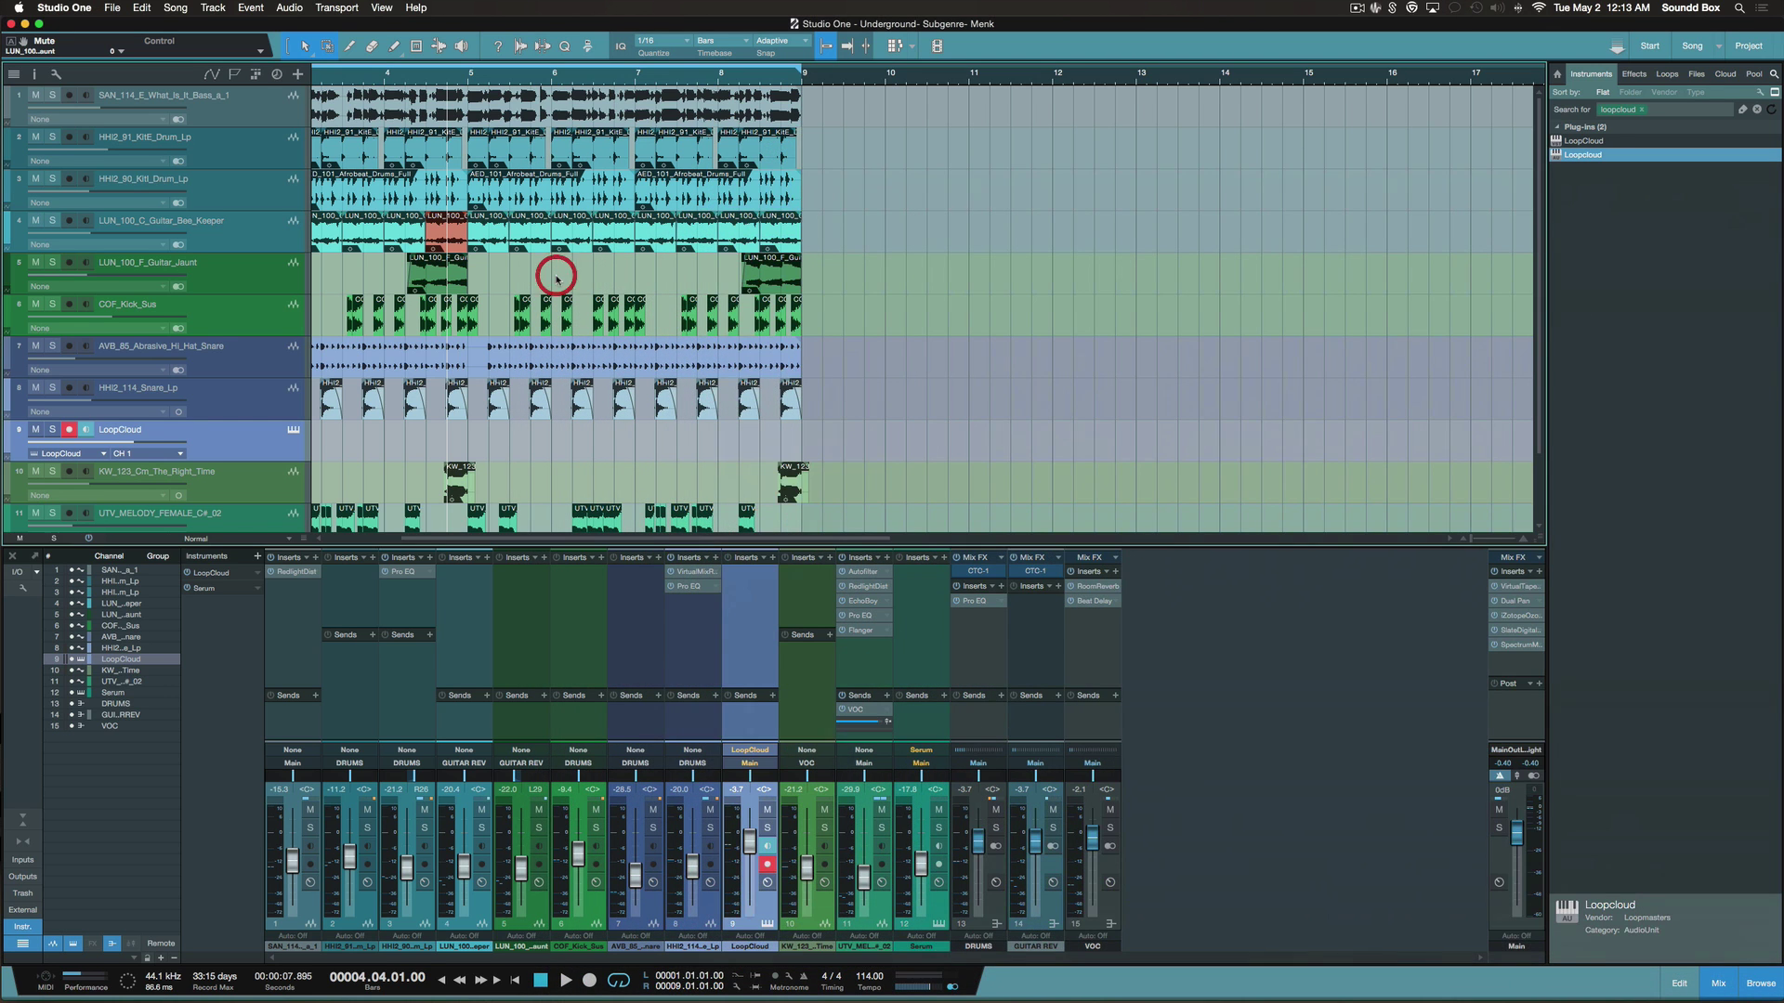
pyautogui.press('space')
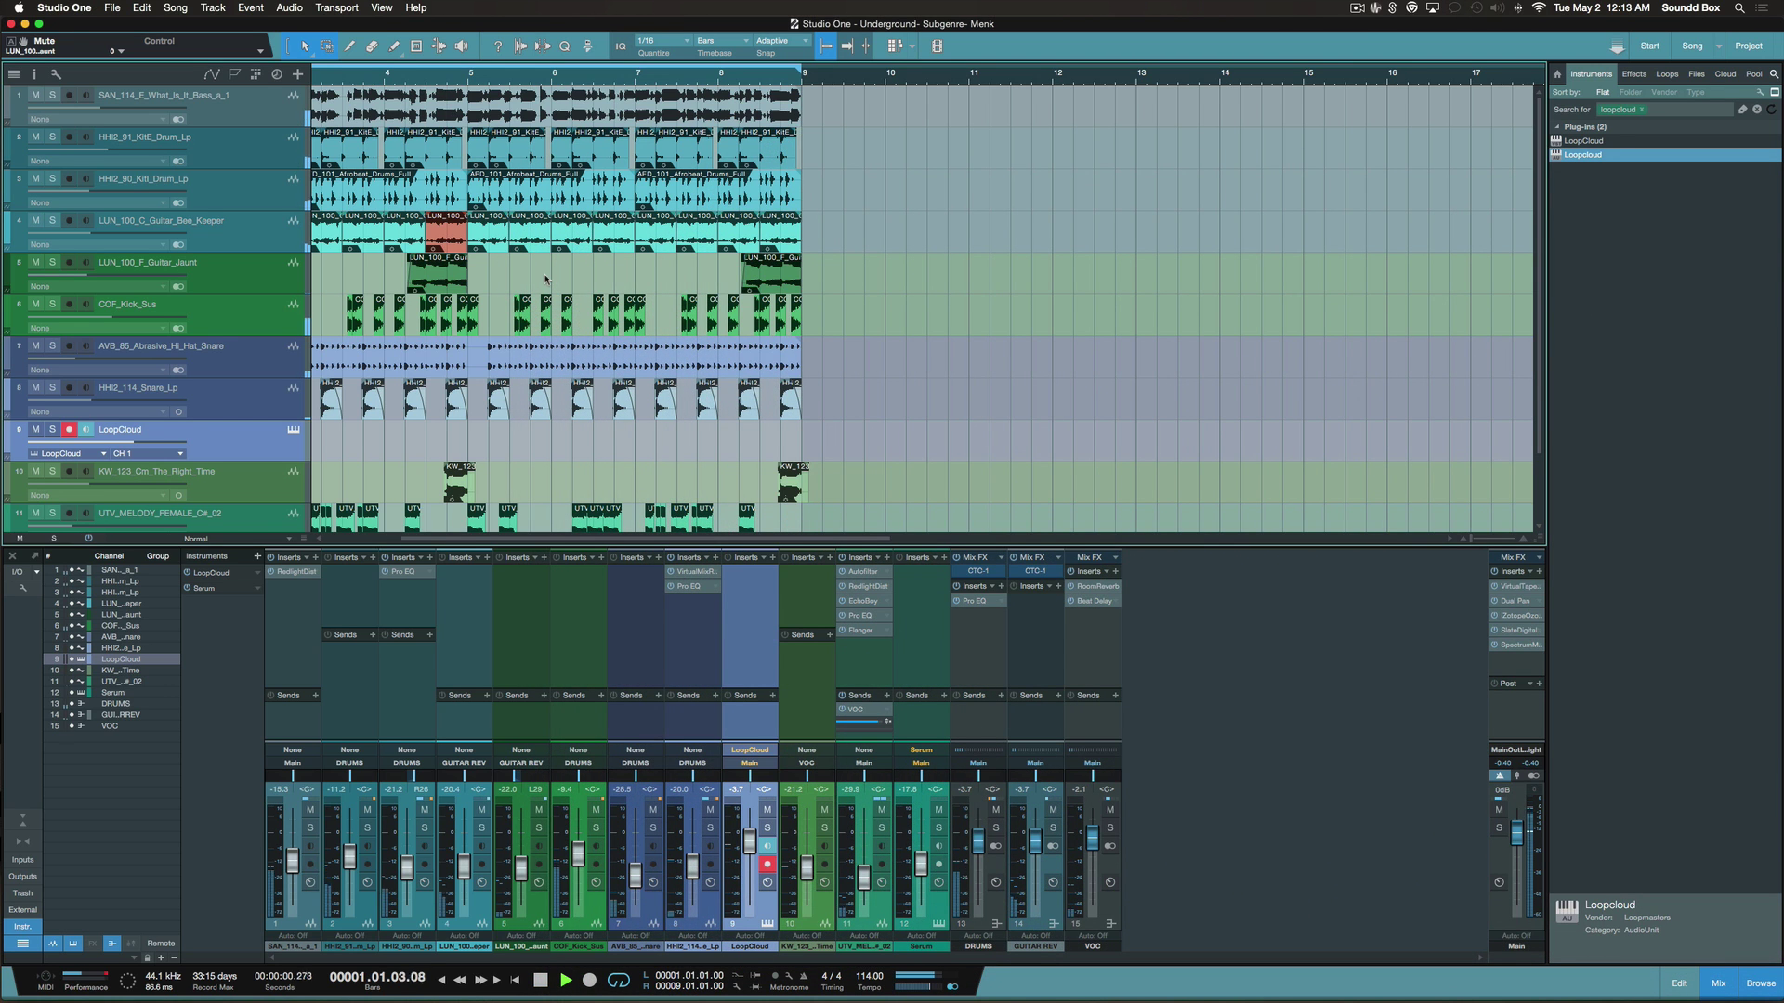
pyautogui.hscroll(-2, 572, 267)
pyautogui.hscroll(-3, 572, 268)
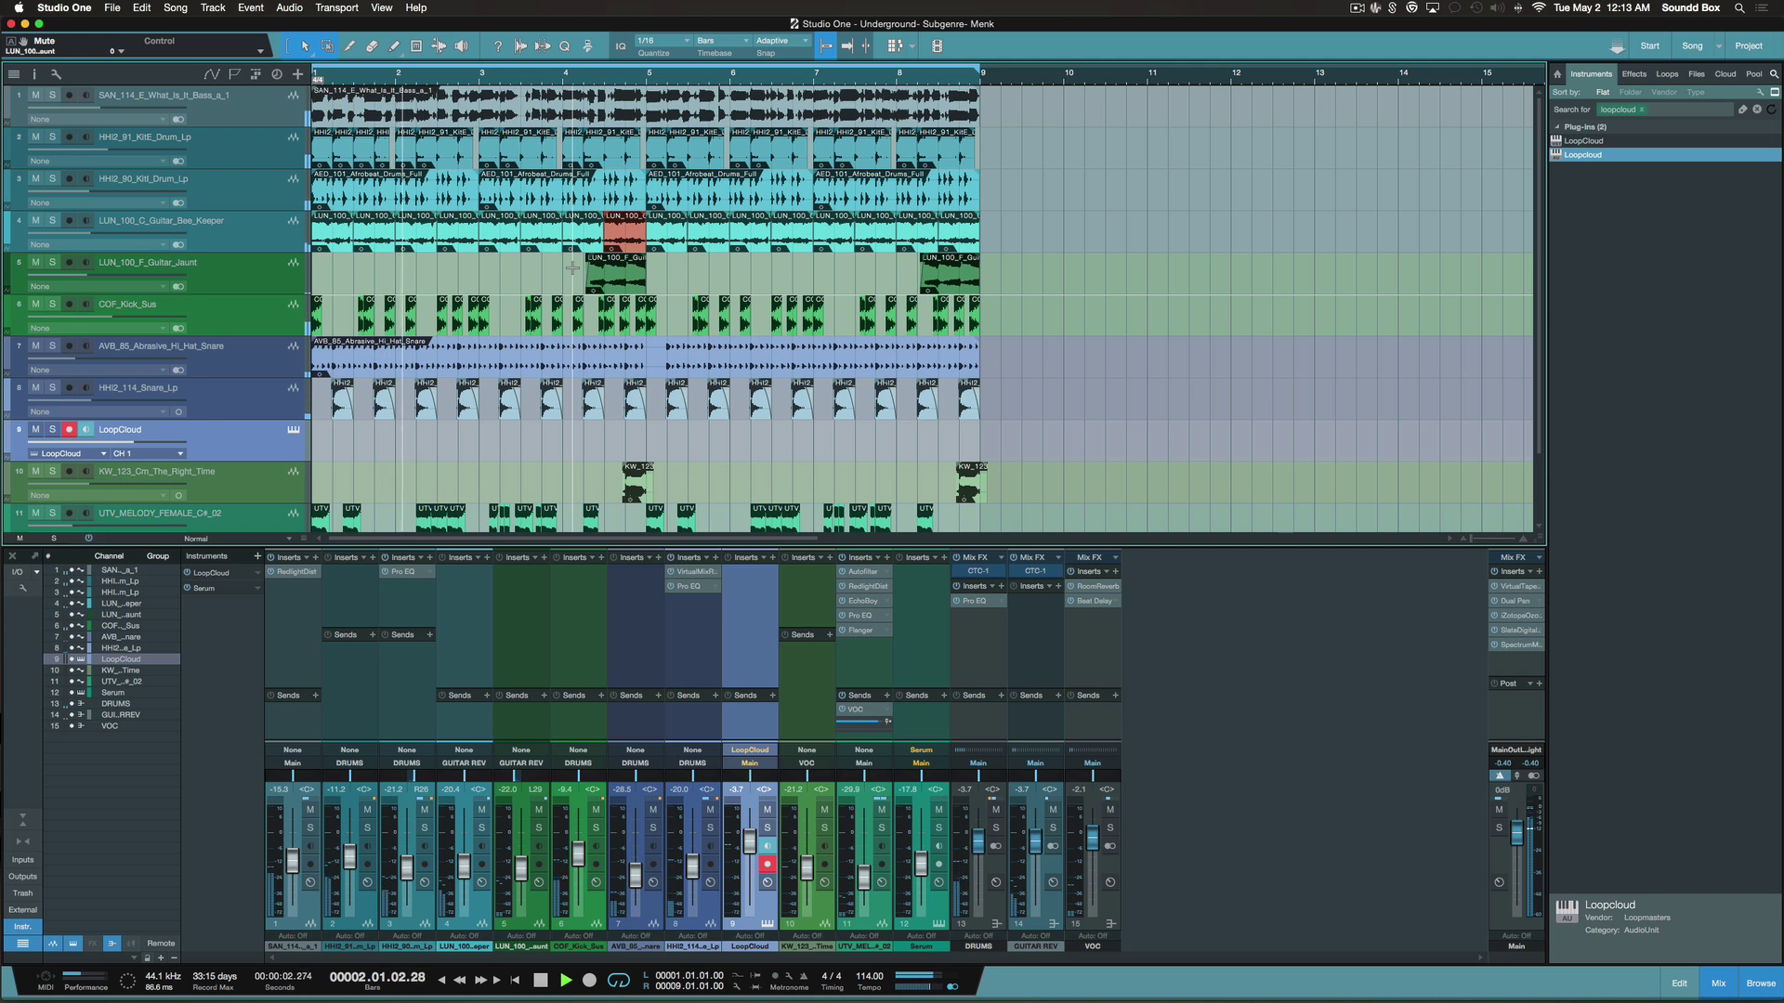
pyautogui.scroll(-1, 572, 267)
pyautogui.scroll(-1, 534, 277)
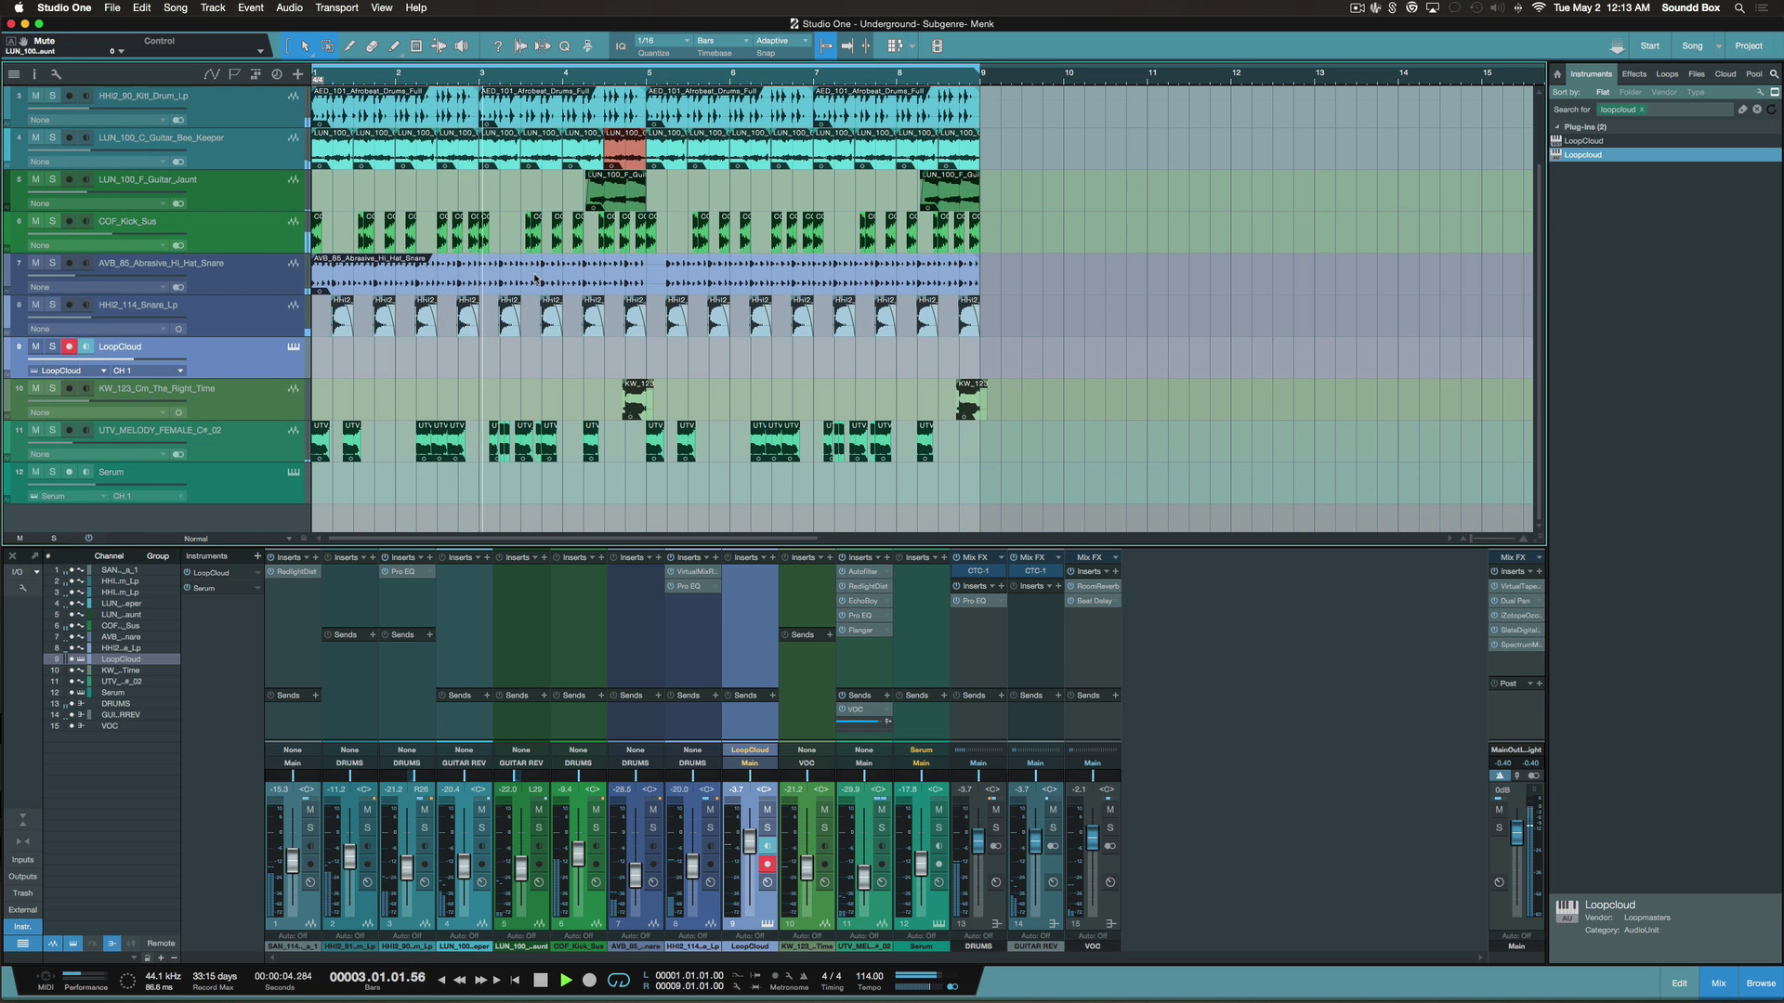
pyautogui.scroll(2, 534, 277)
pyautogui.scroll(-2, 534, 277)
pyautogui.scroll(2, 521, 251)
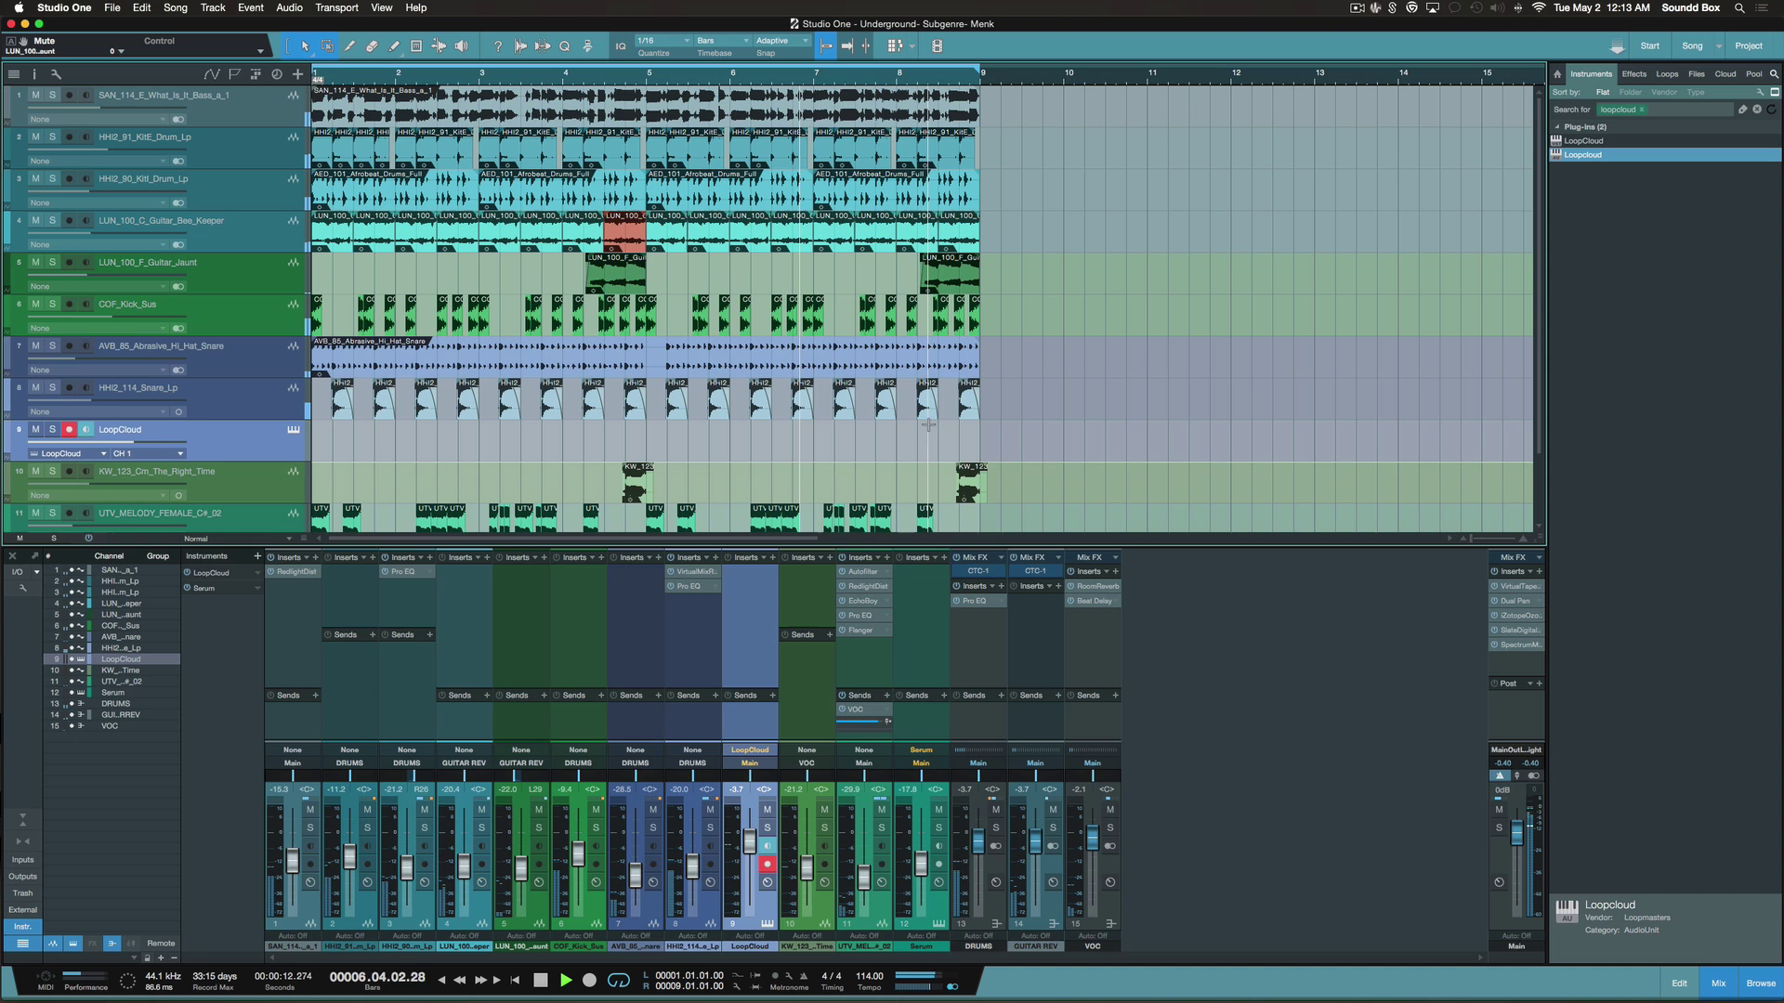
# Hide the mixer with F3, stop playback, and switch back to Loopcloud
pyautogui.press('F3')
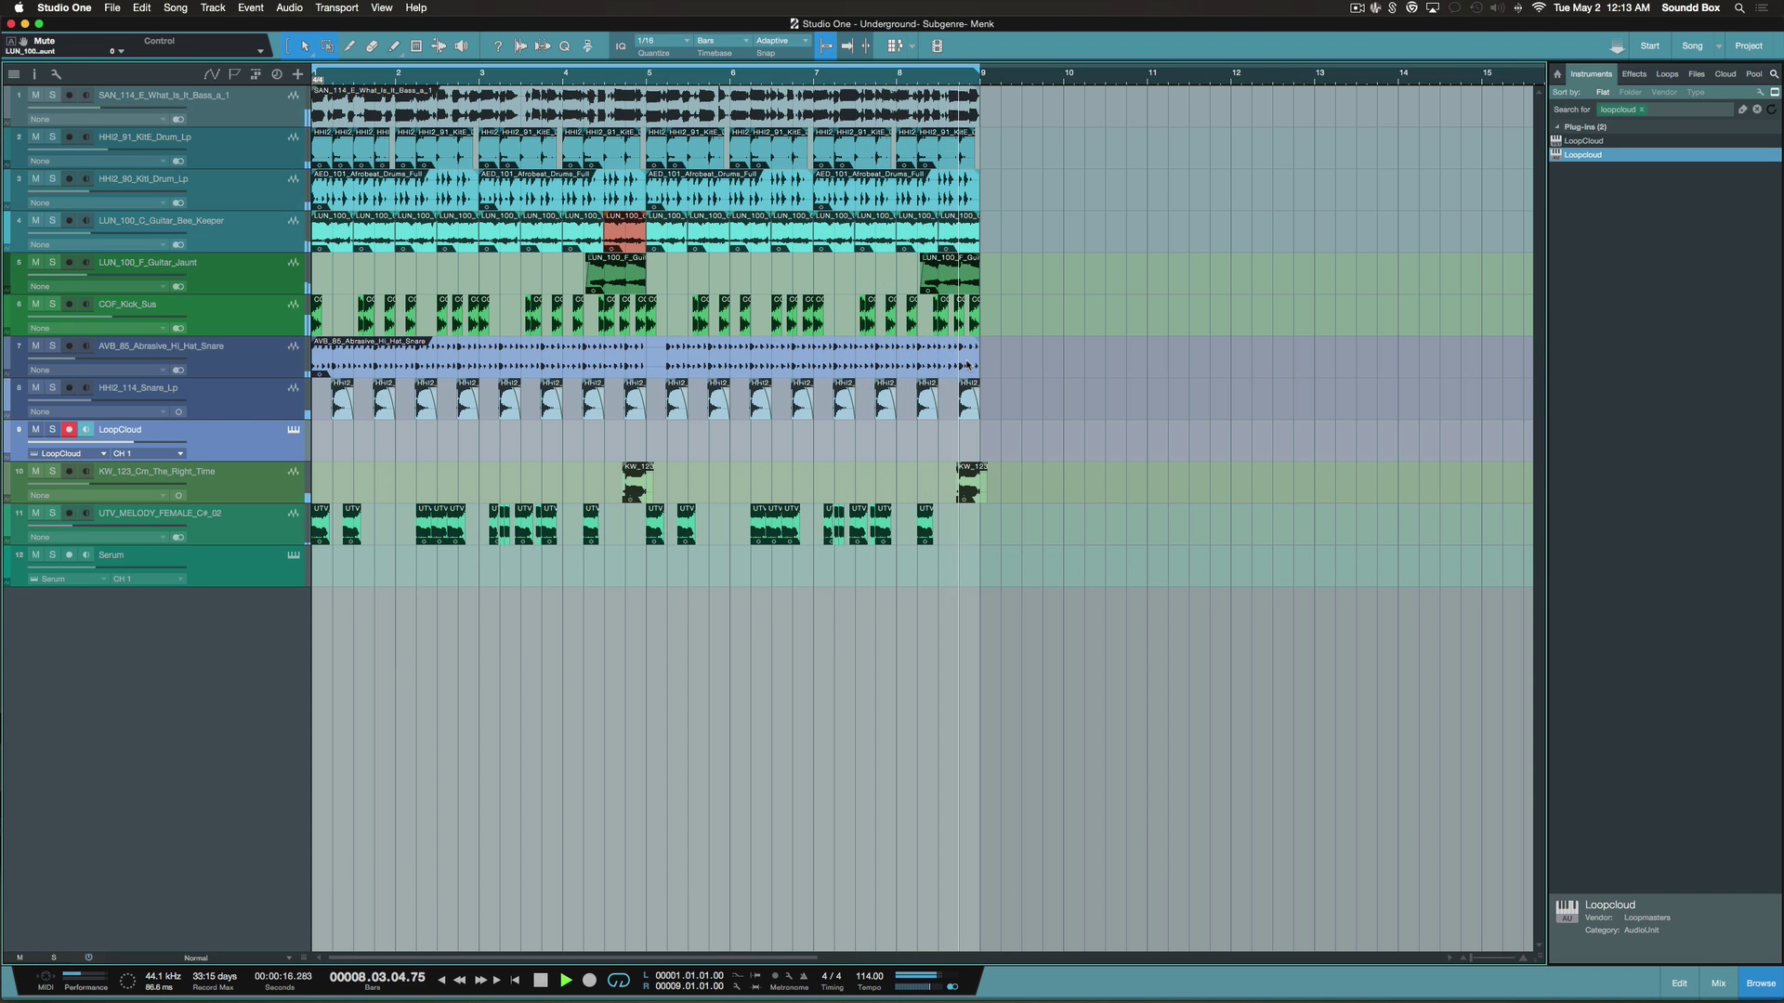
pyautogui.press('space')
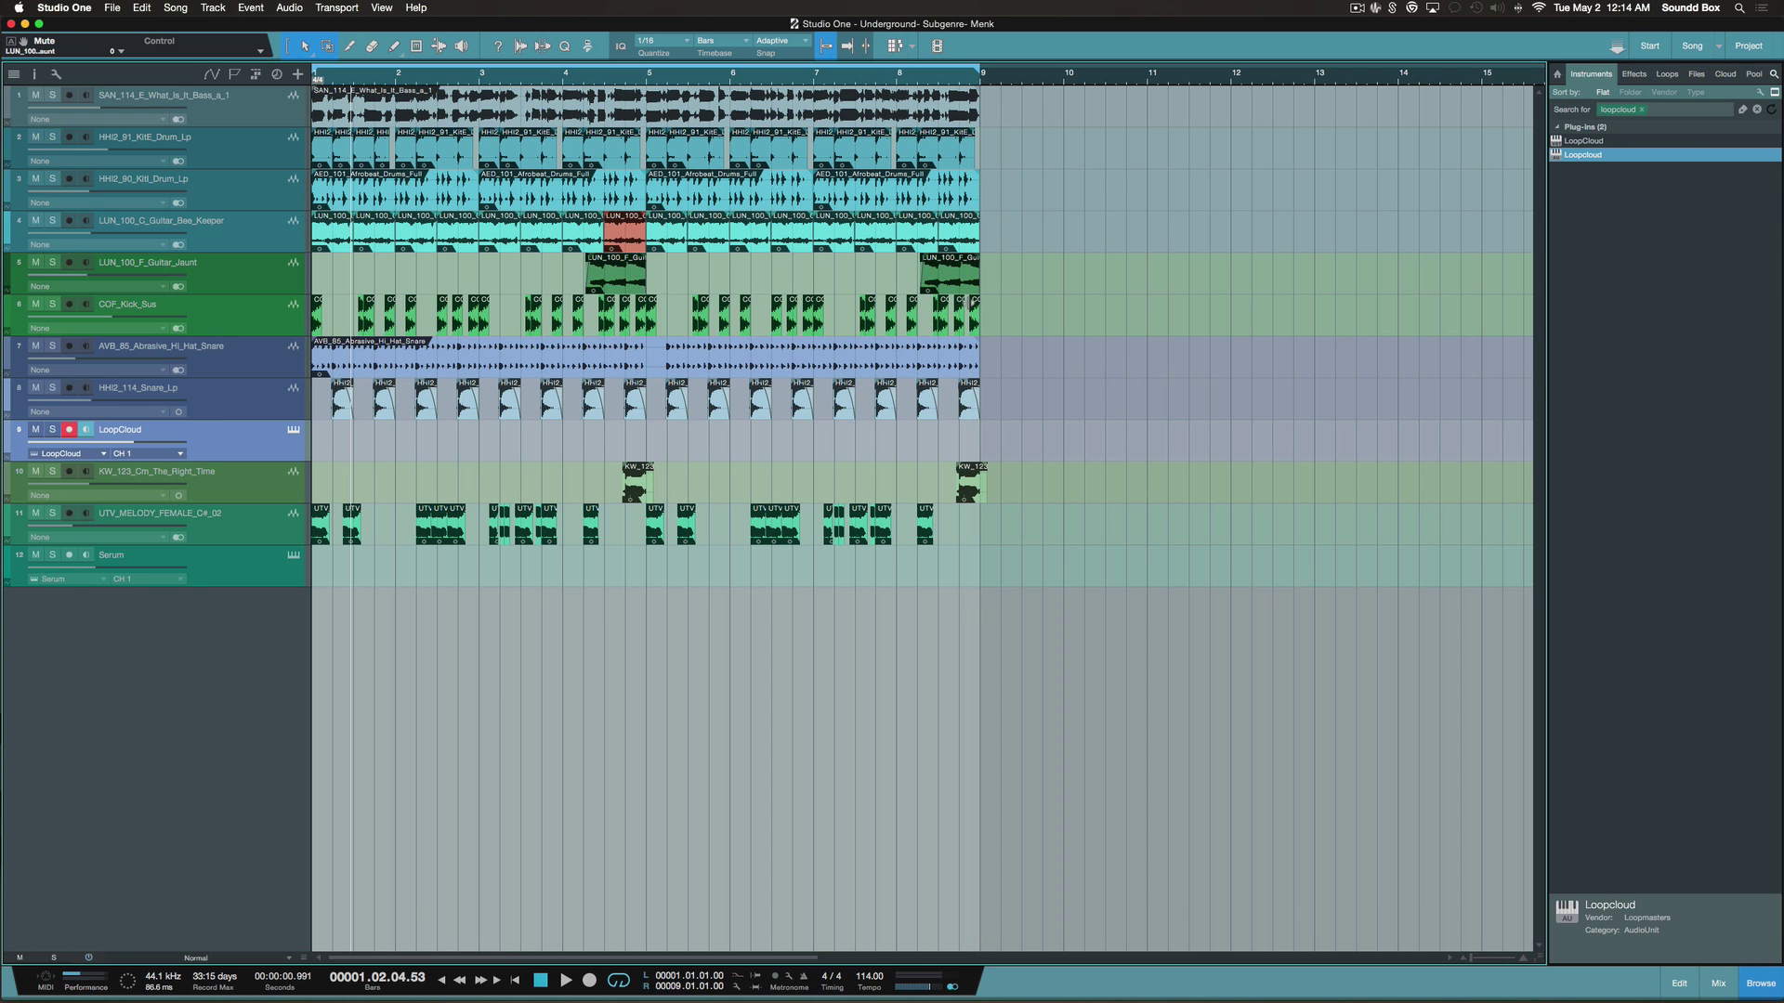
pyautogui.press('super+Tab')
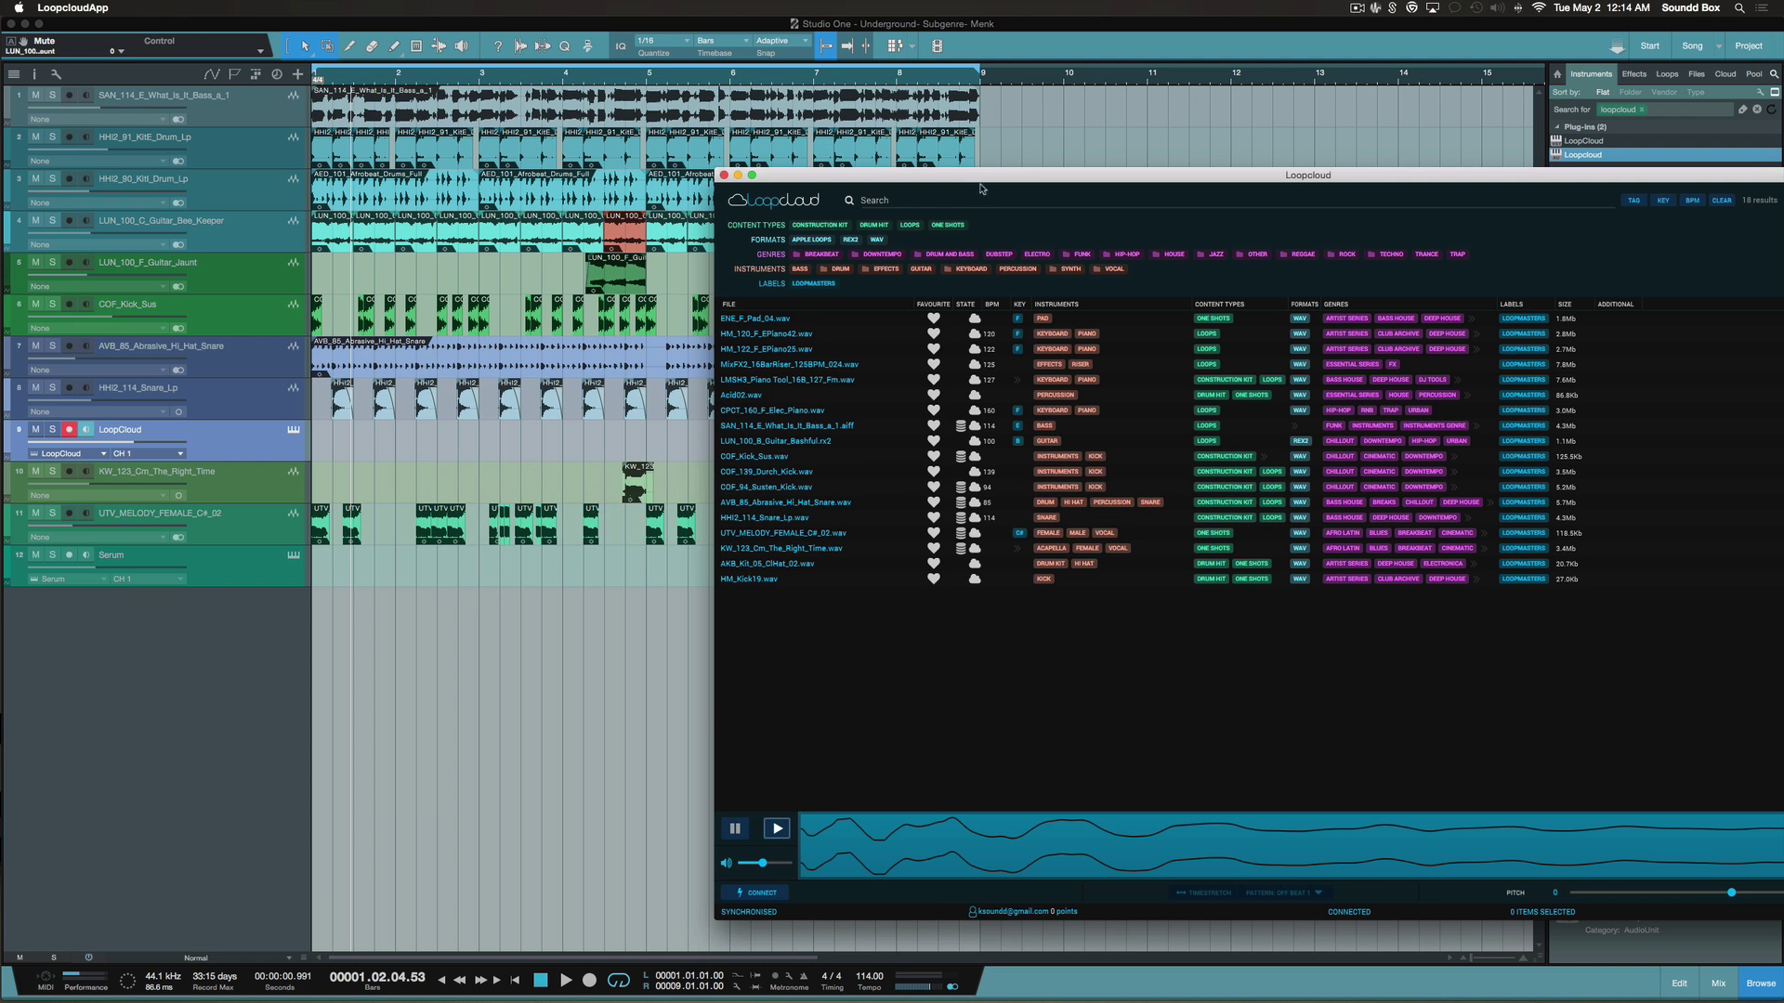
# Move the Loopcloud window left and bring the Studio One arrangement forward
pyautogui.moveTo(981, 179); pyautogui.dragTo(911, 252)
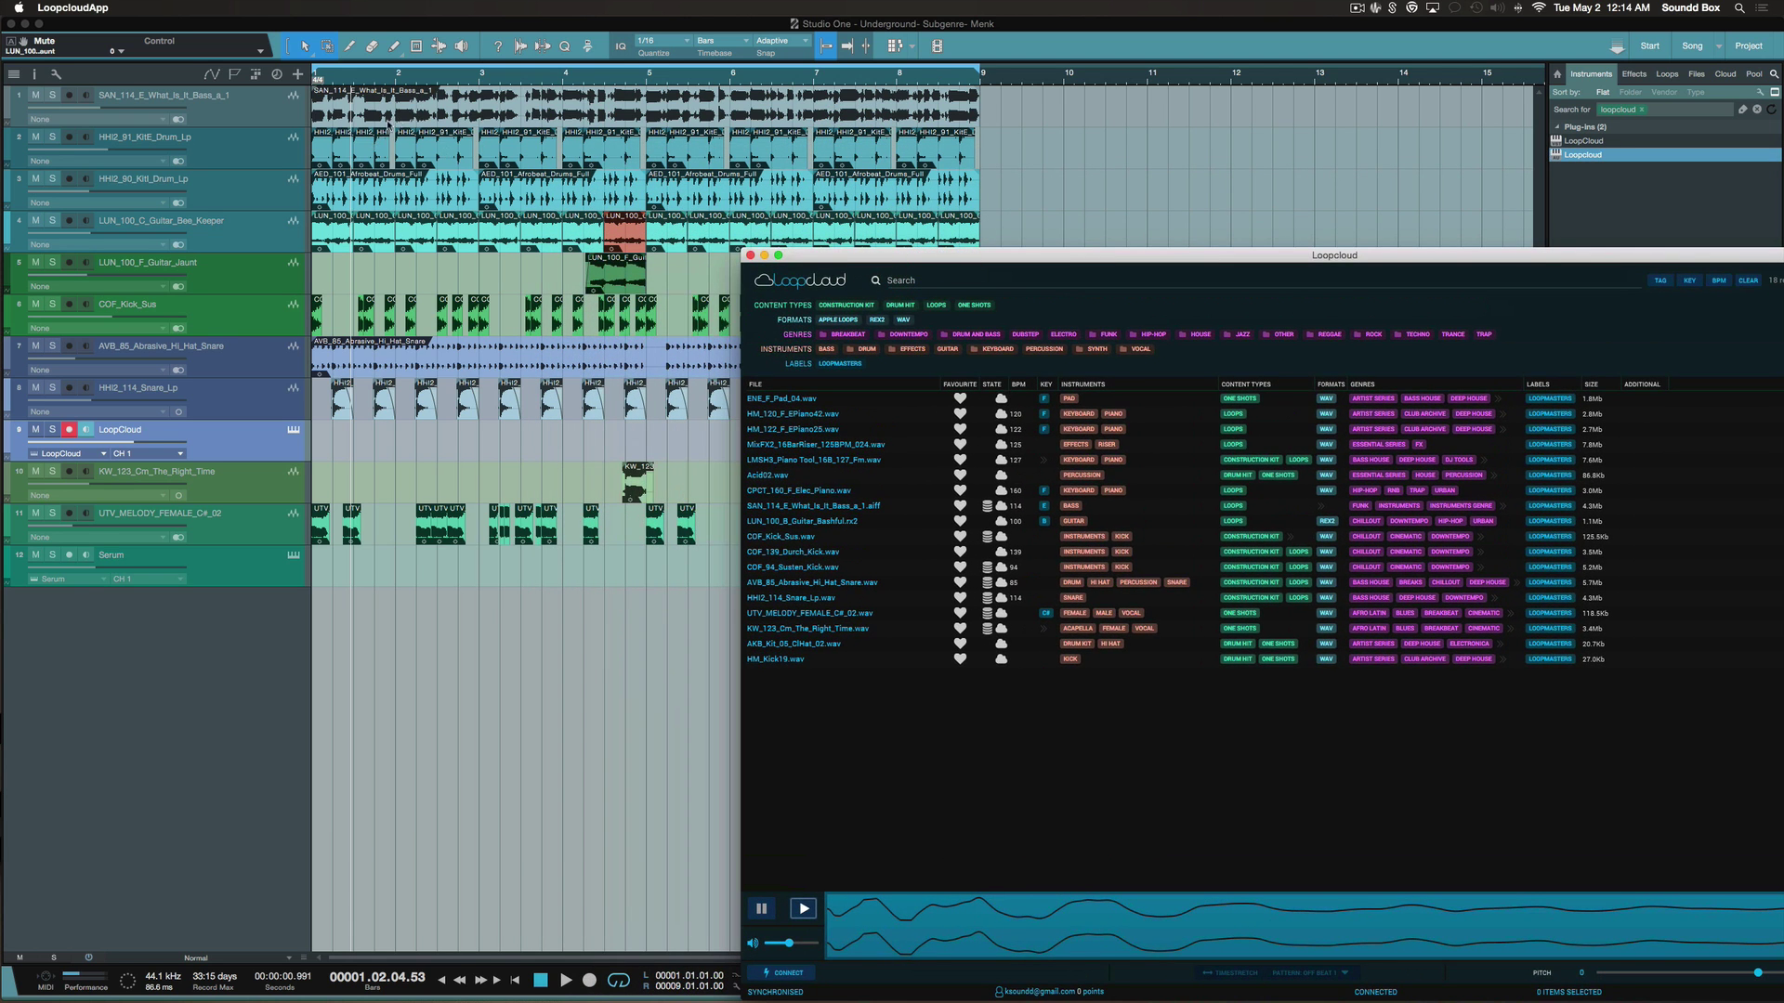
pyautogui.click(506, 272)
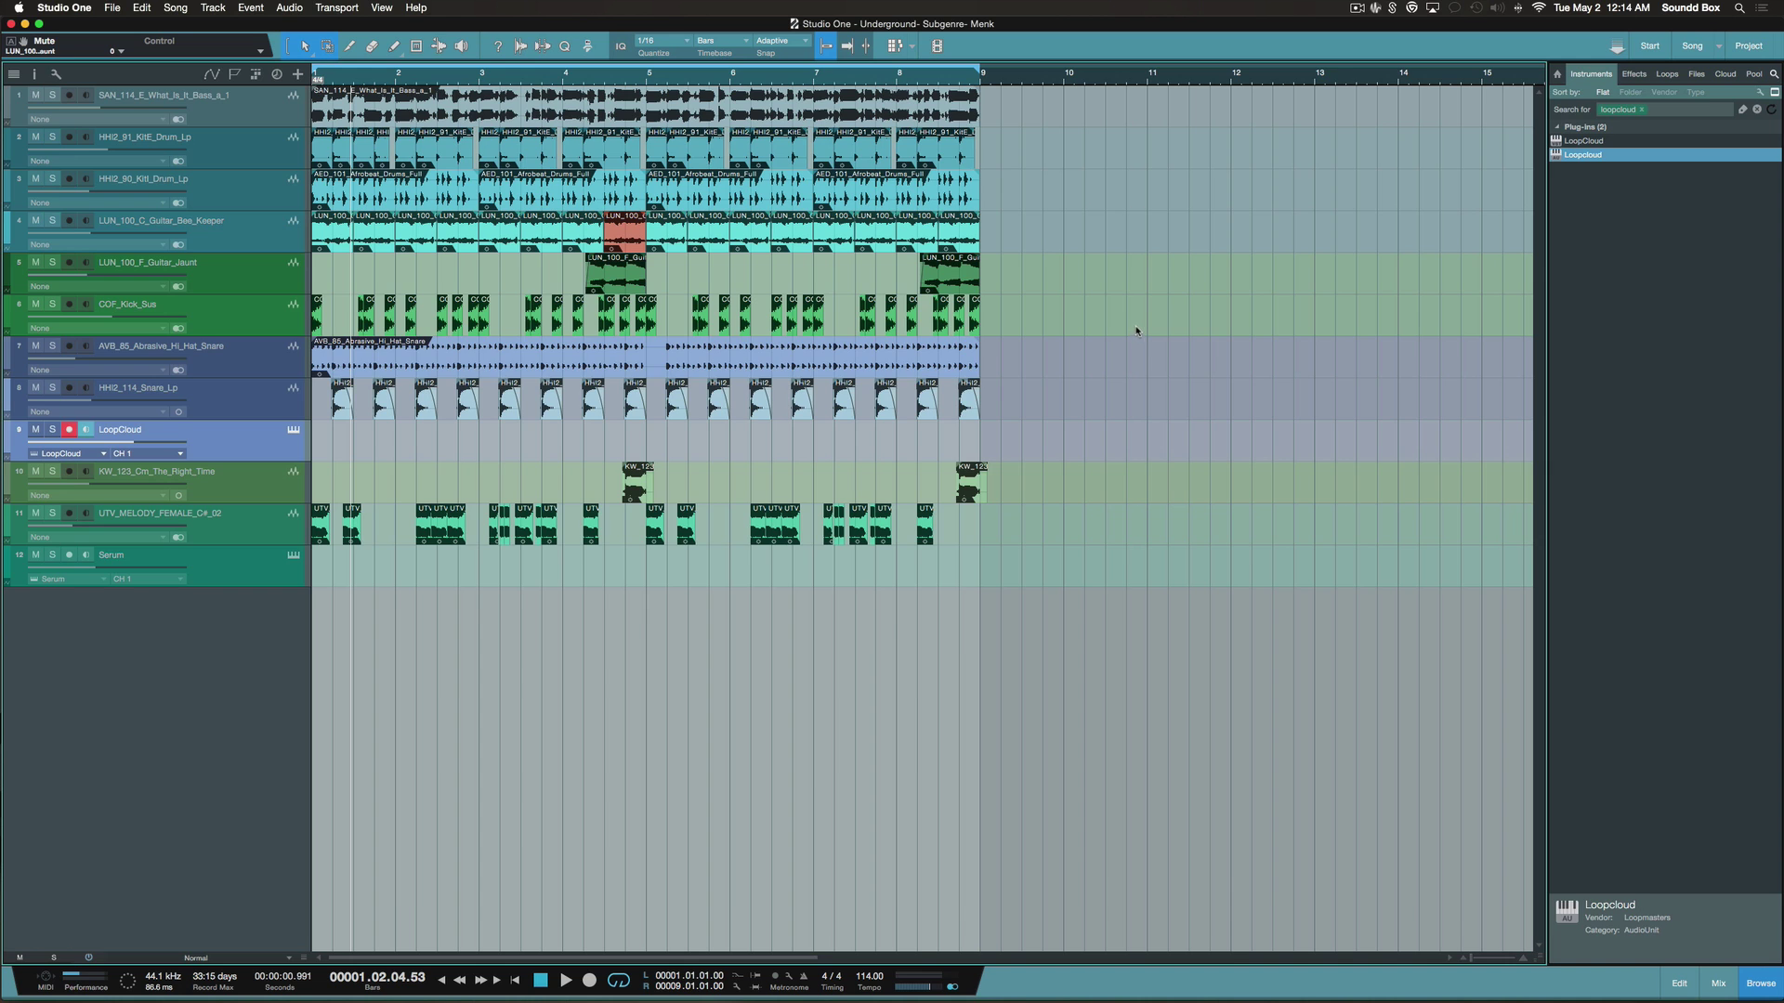
# Select the first track, SAN_114_E_What_Is_It_Bass_a_1, in the arrangement
pyautogui.click(1066, 386)
pyautogui.click(1118, 140)
pyautogui.click(734, 115)
# Solo the bass track, play the song, and open the mixer
pyautogui.click(52, 95)
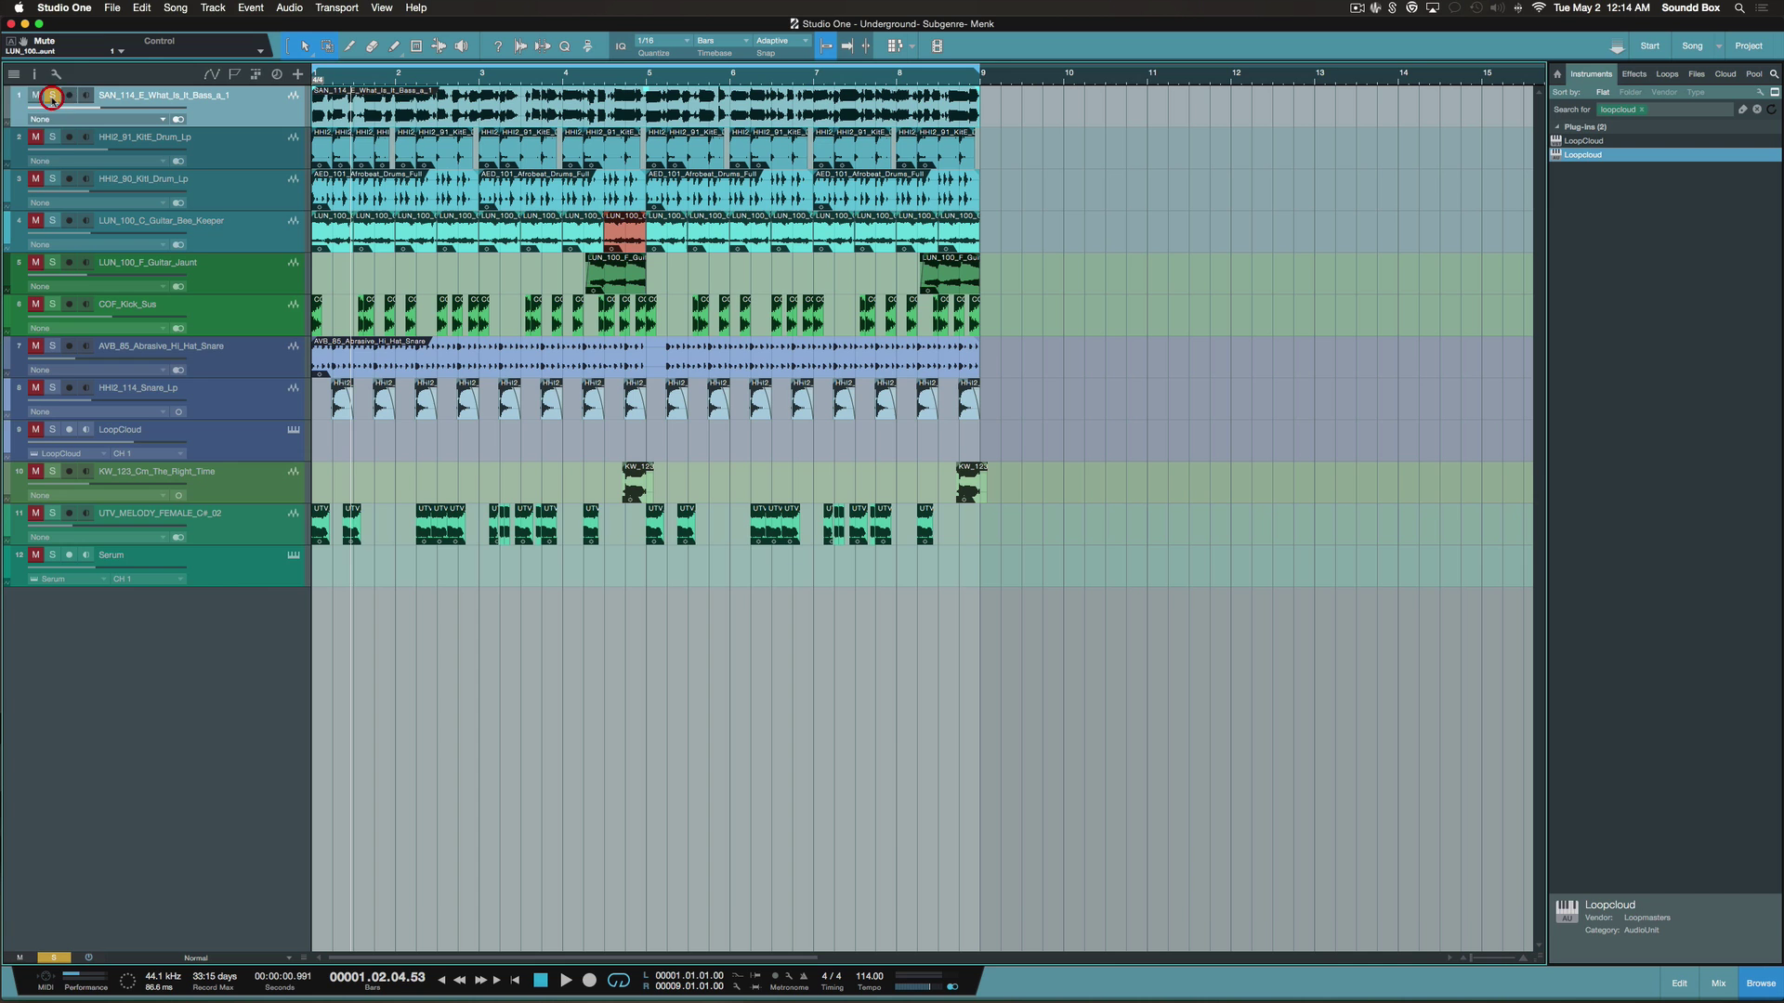
pyautogui.press('space')
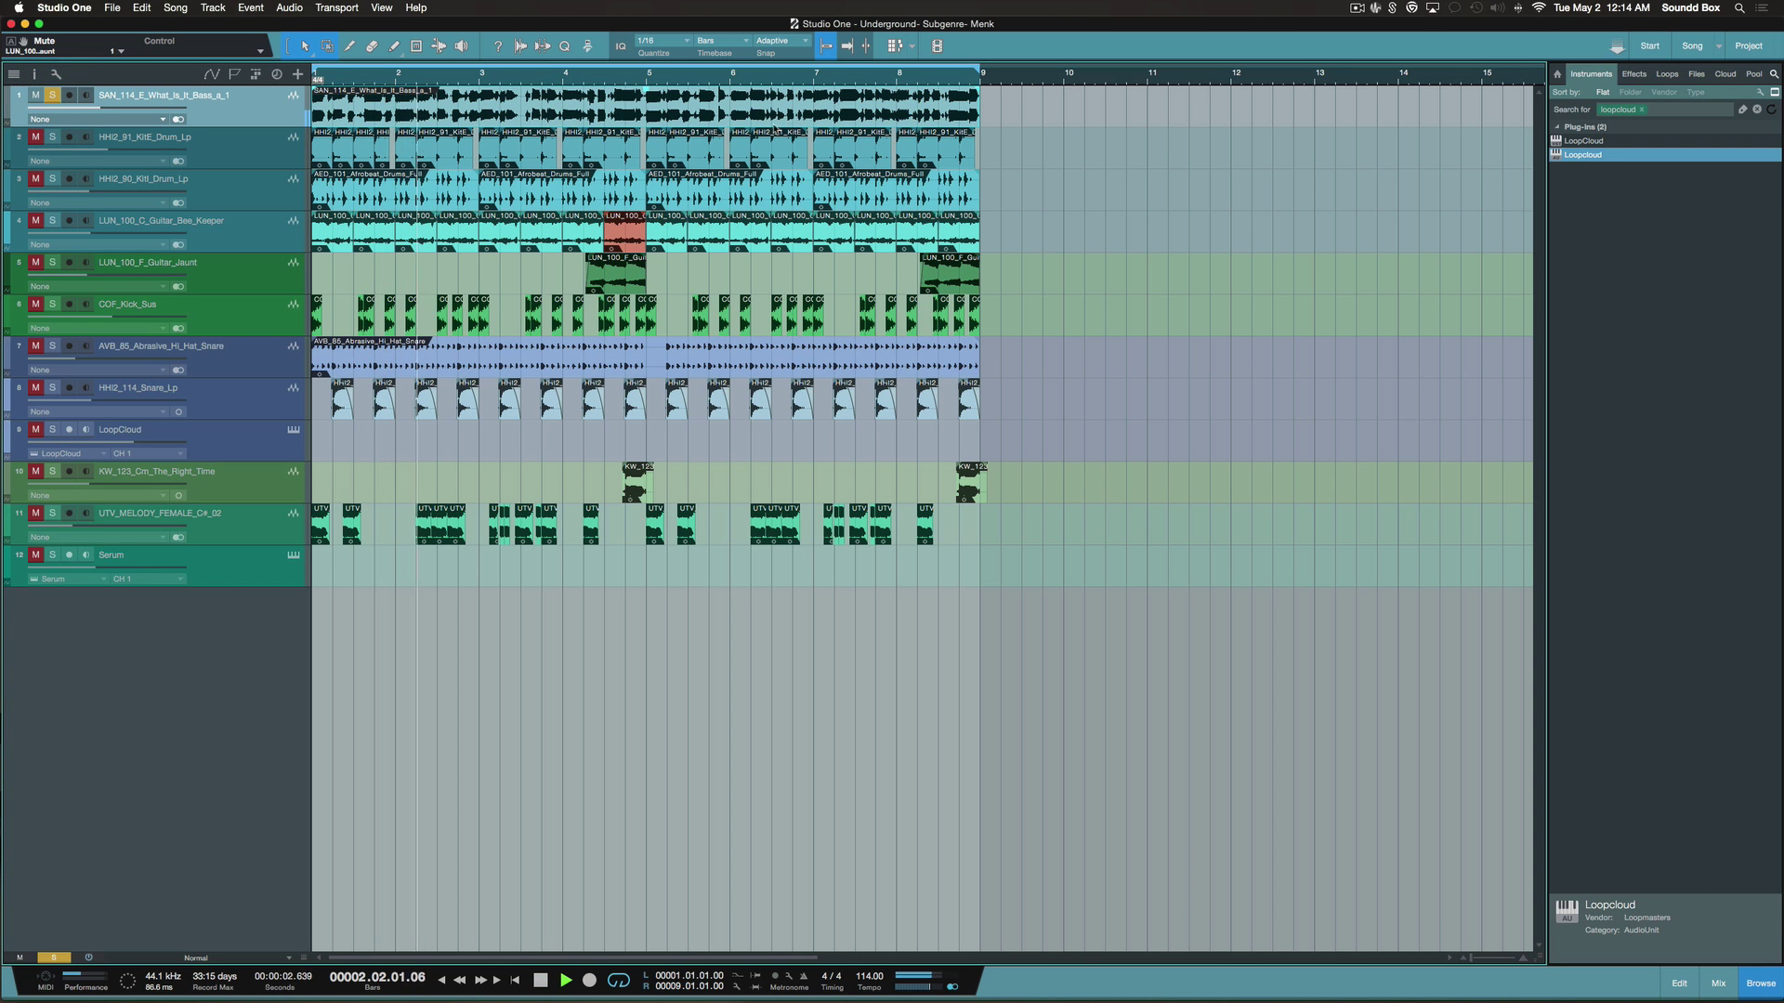
pyautogui.press('F3')
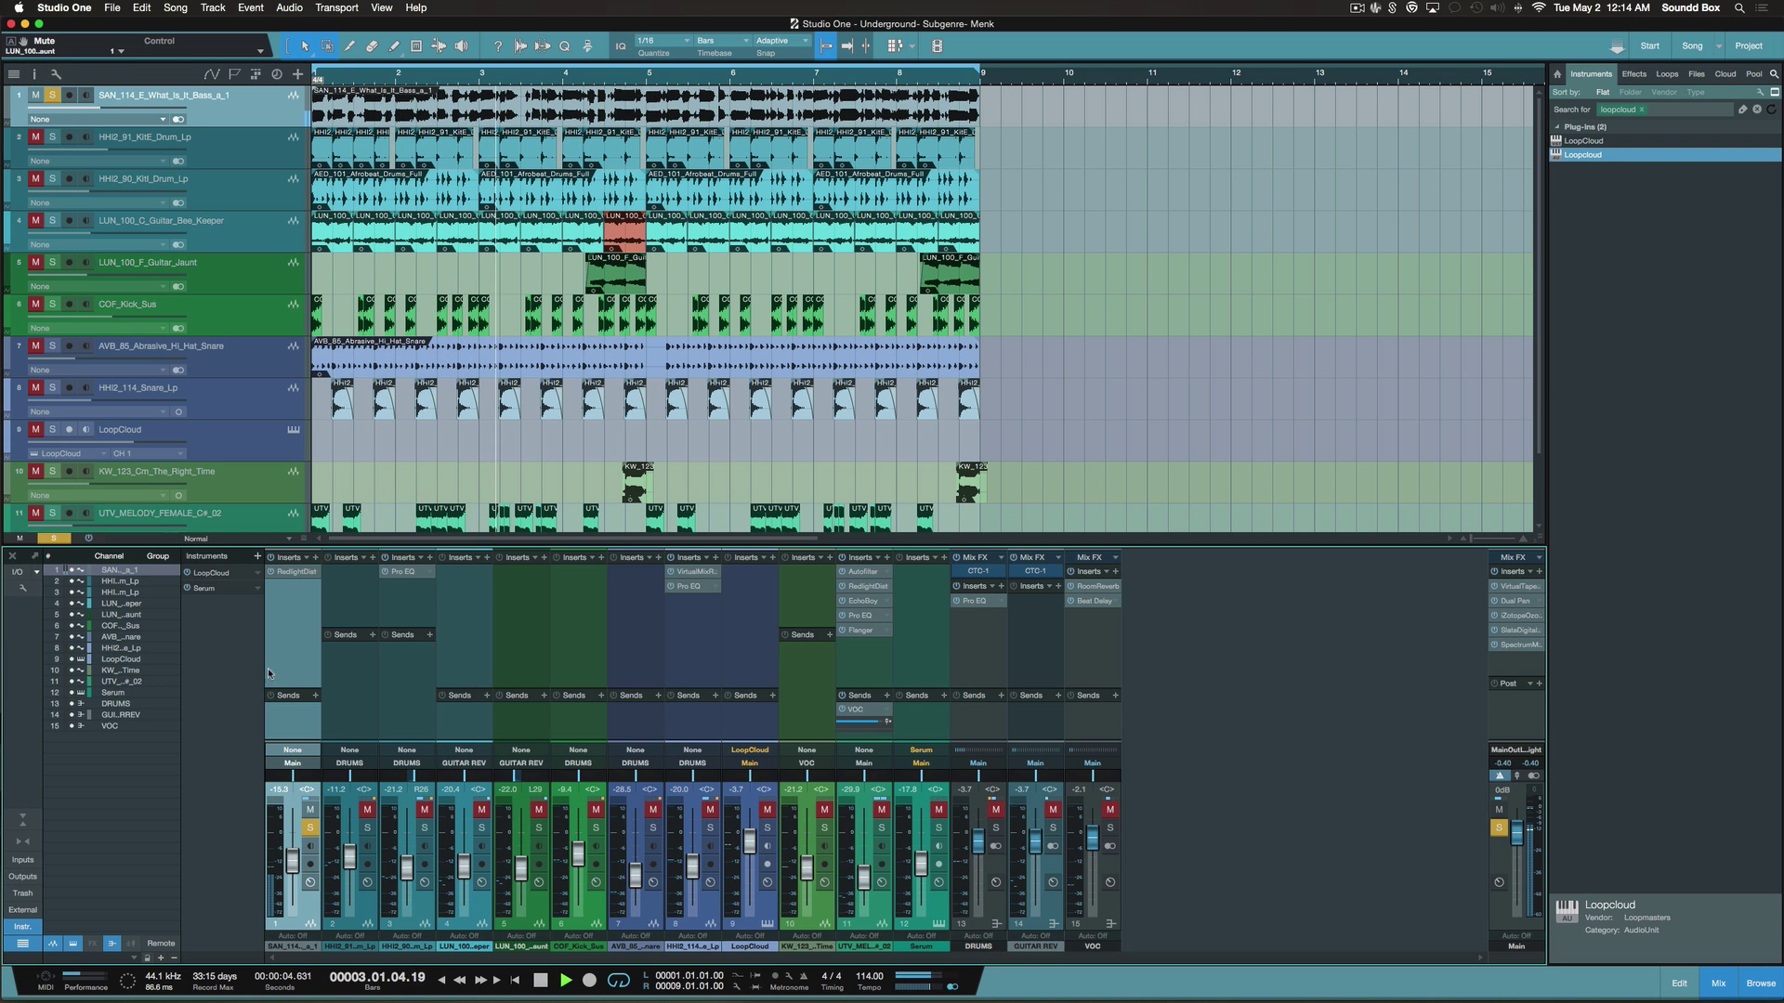
# Re-enable the RedlightDist insert on the bass channel, stop playback, and close its editor
pyautogui.click(279, 571)
pyautogui.click(291, 575)
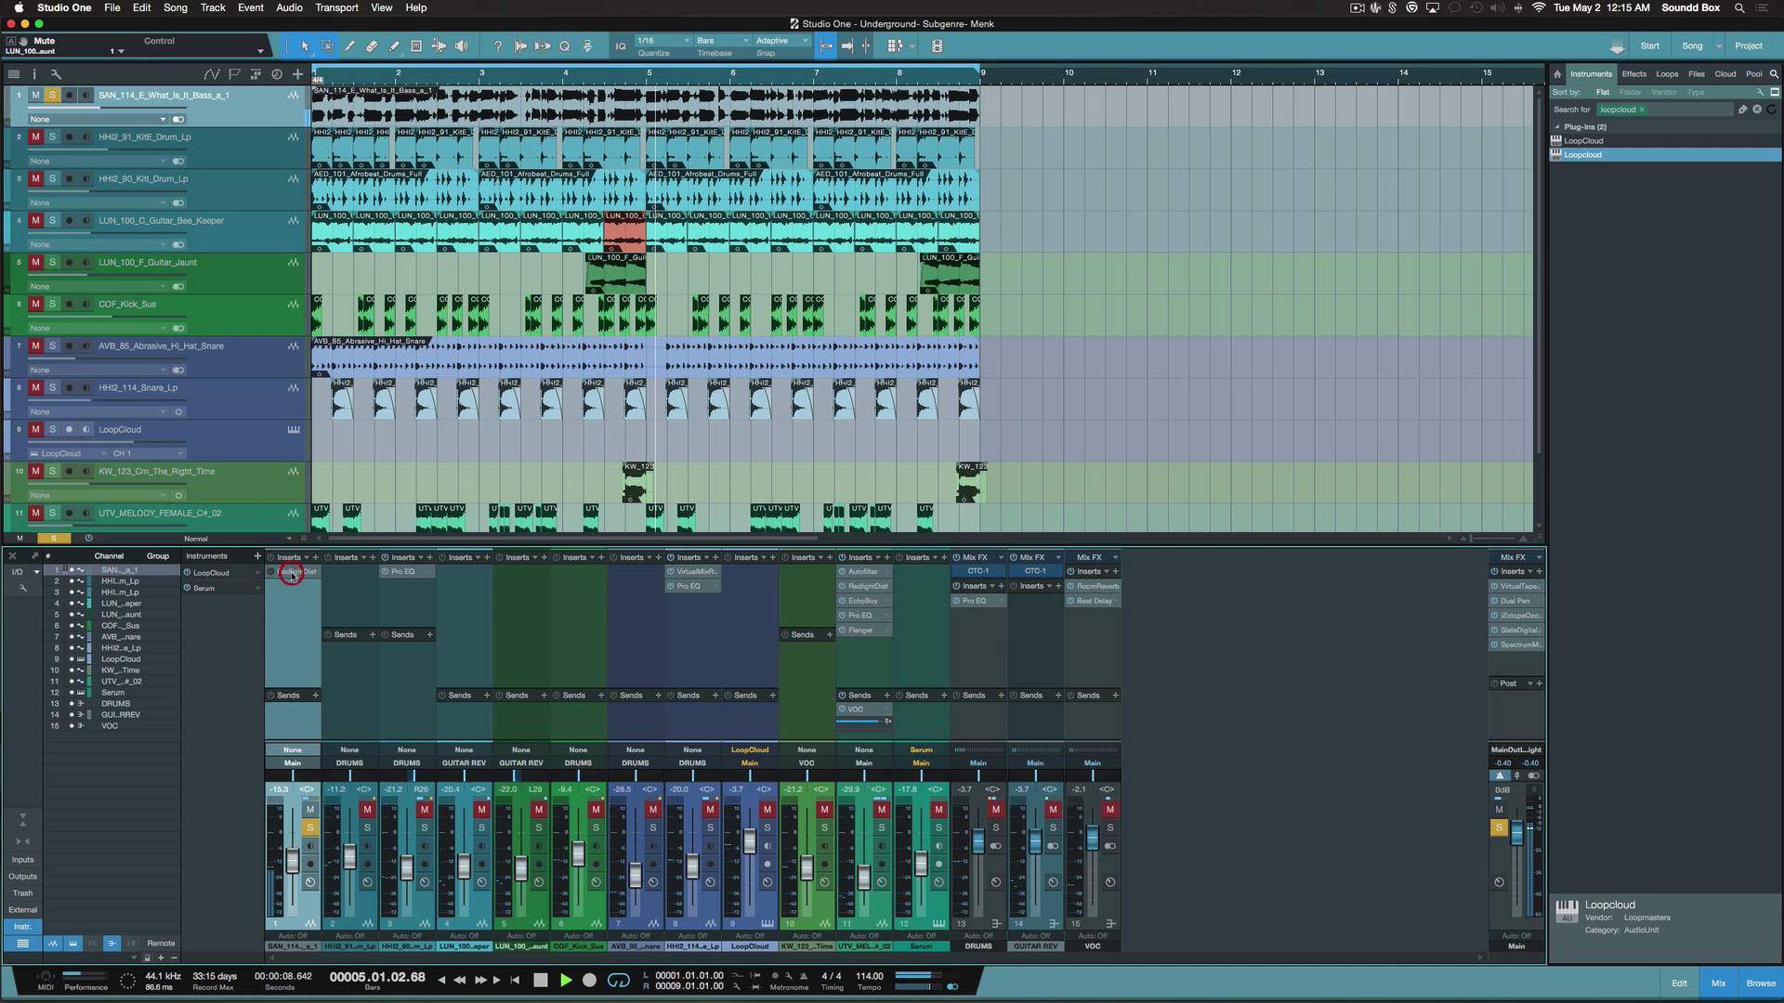
pyautogui.doubleClick(292, 572)
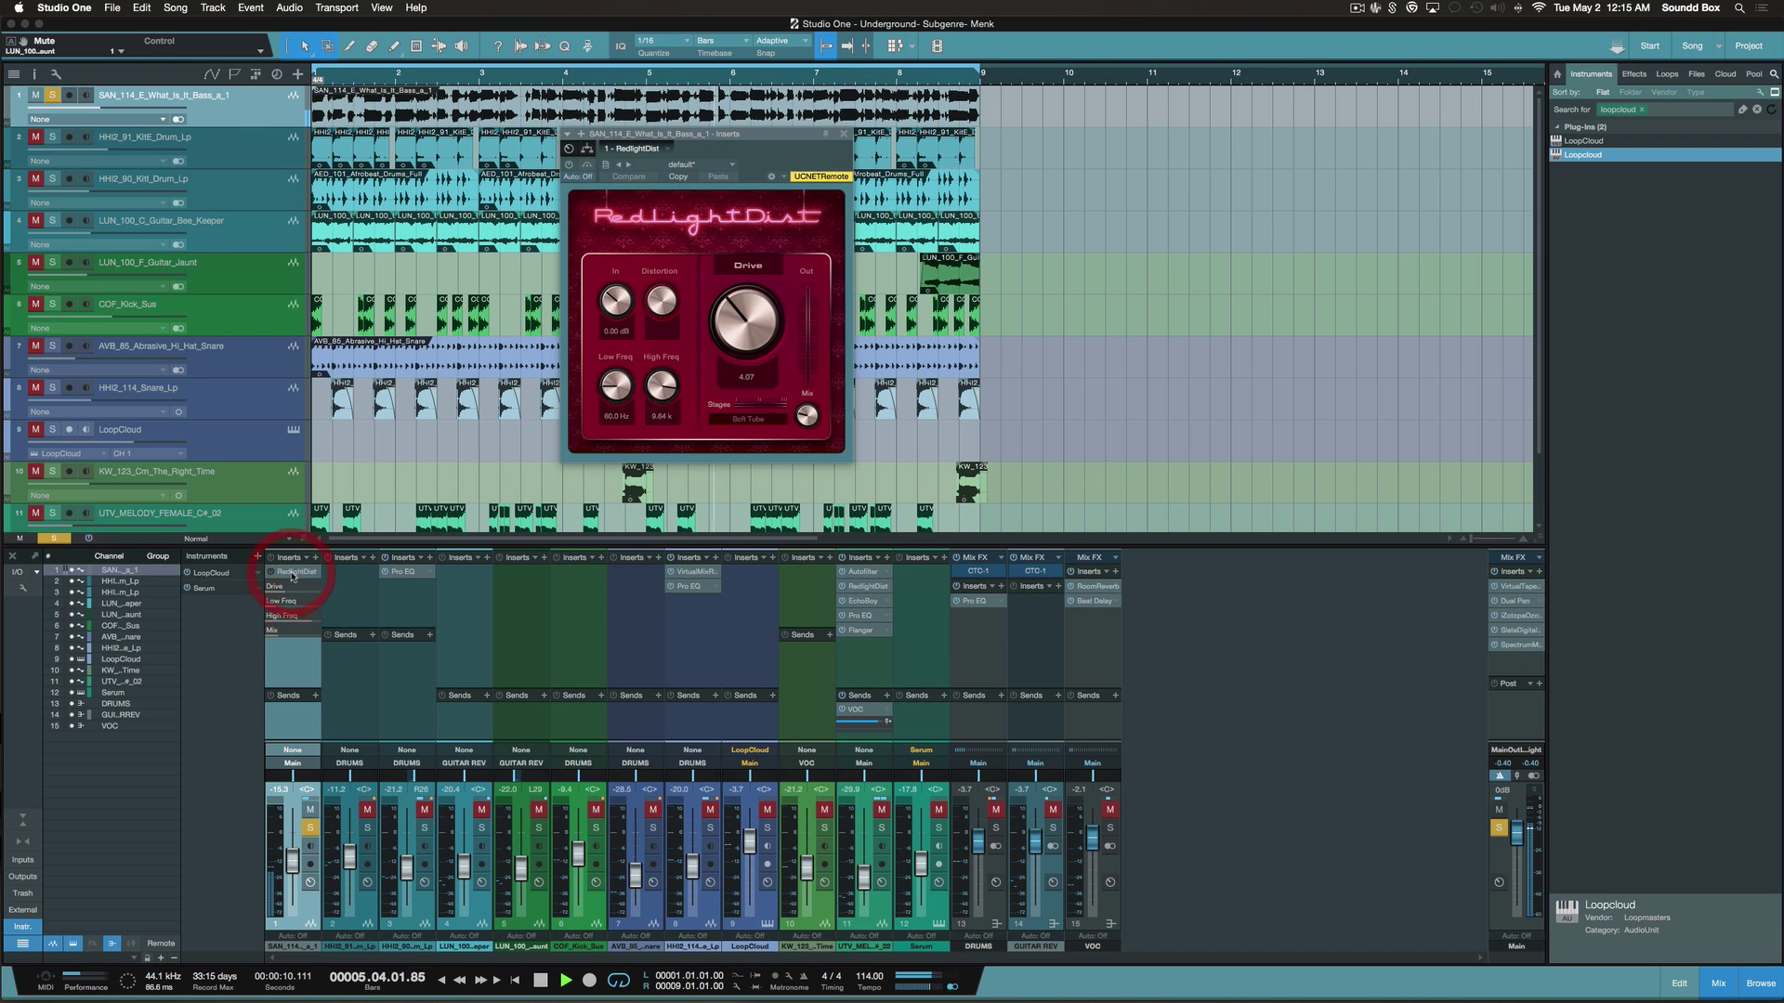
pyautogui.click(569, 166)
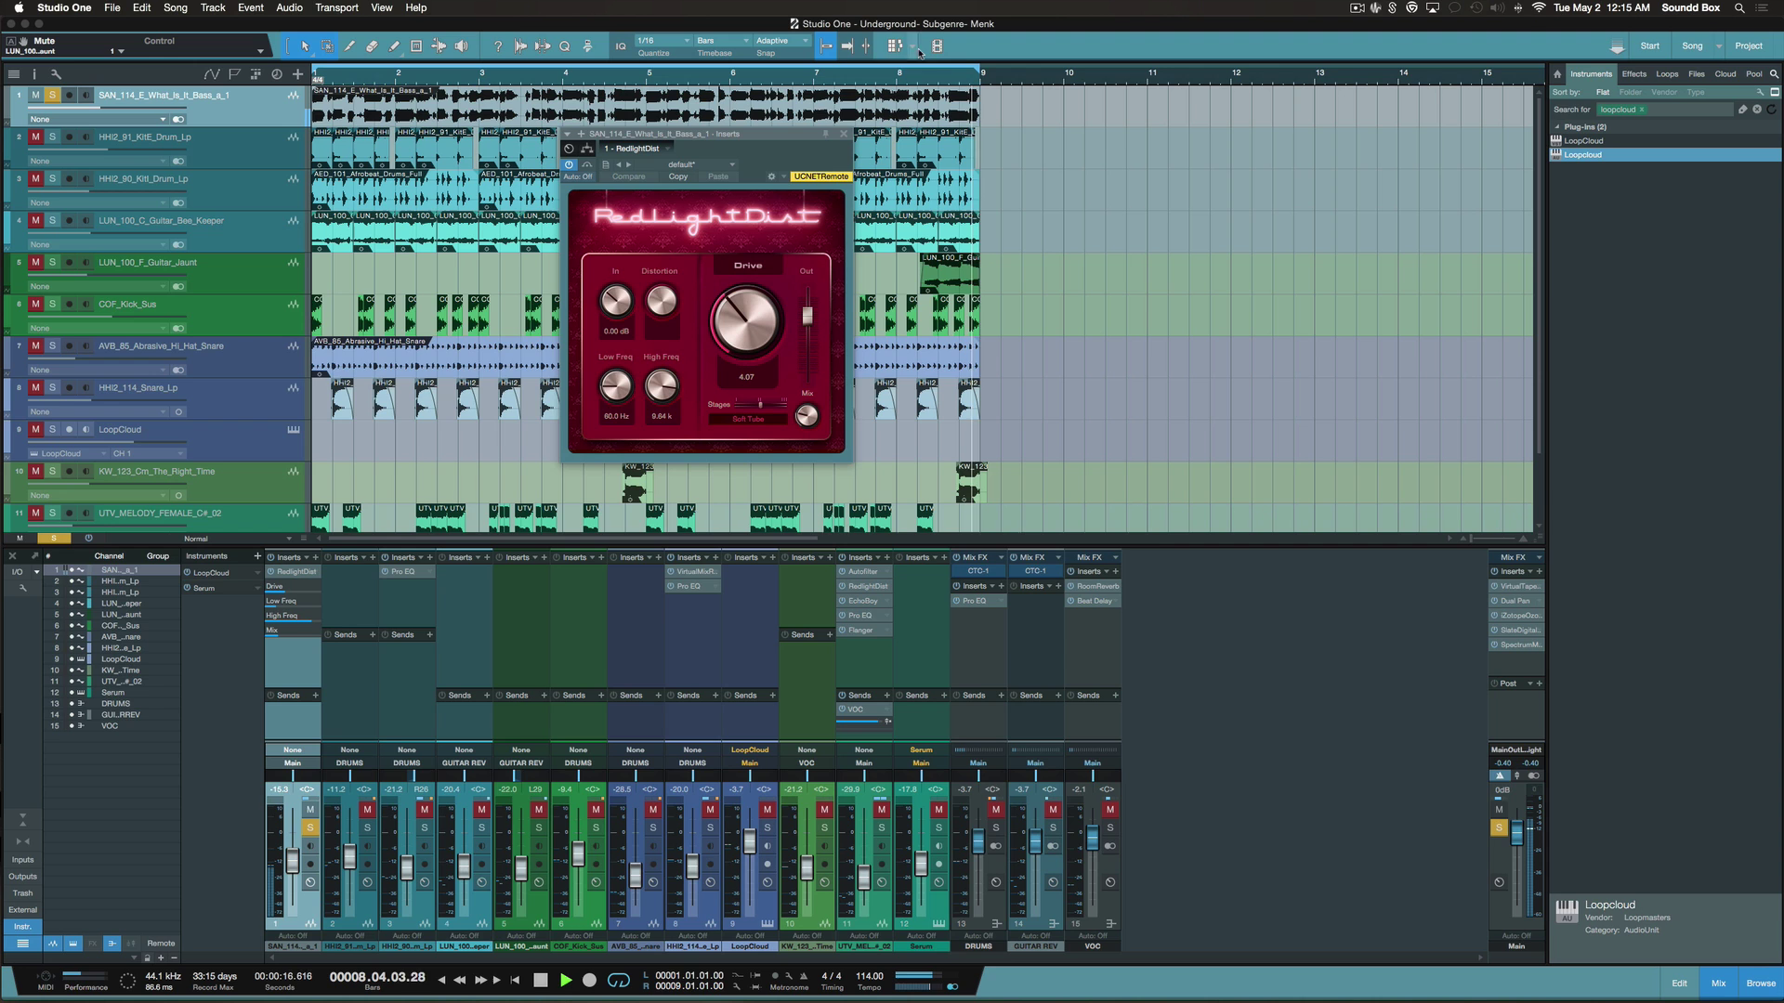
pyautogui.press('space')
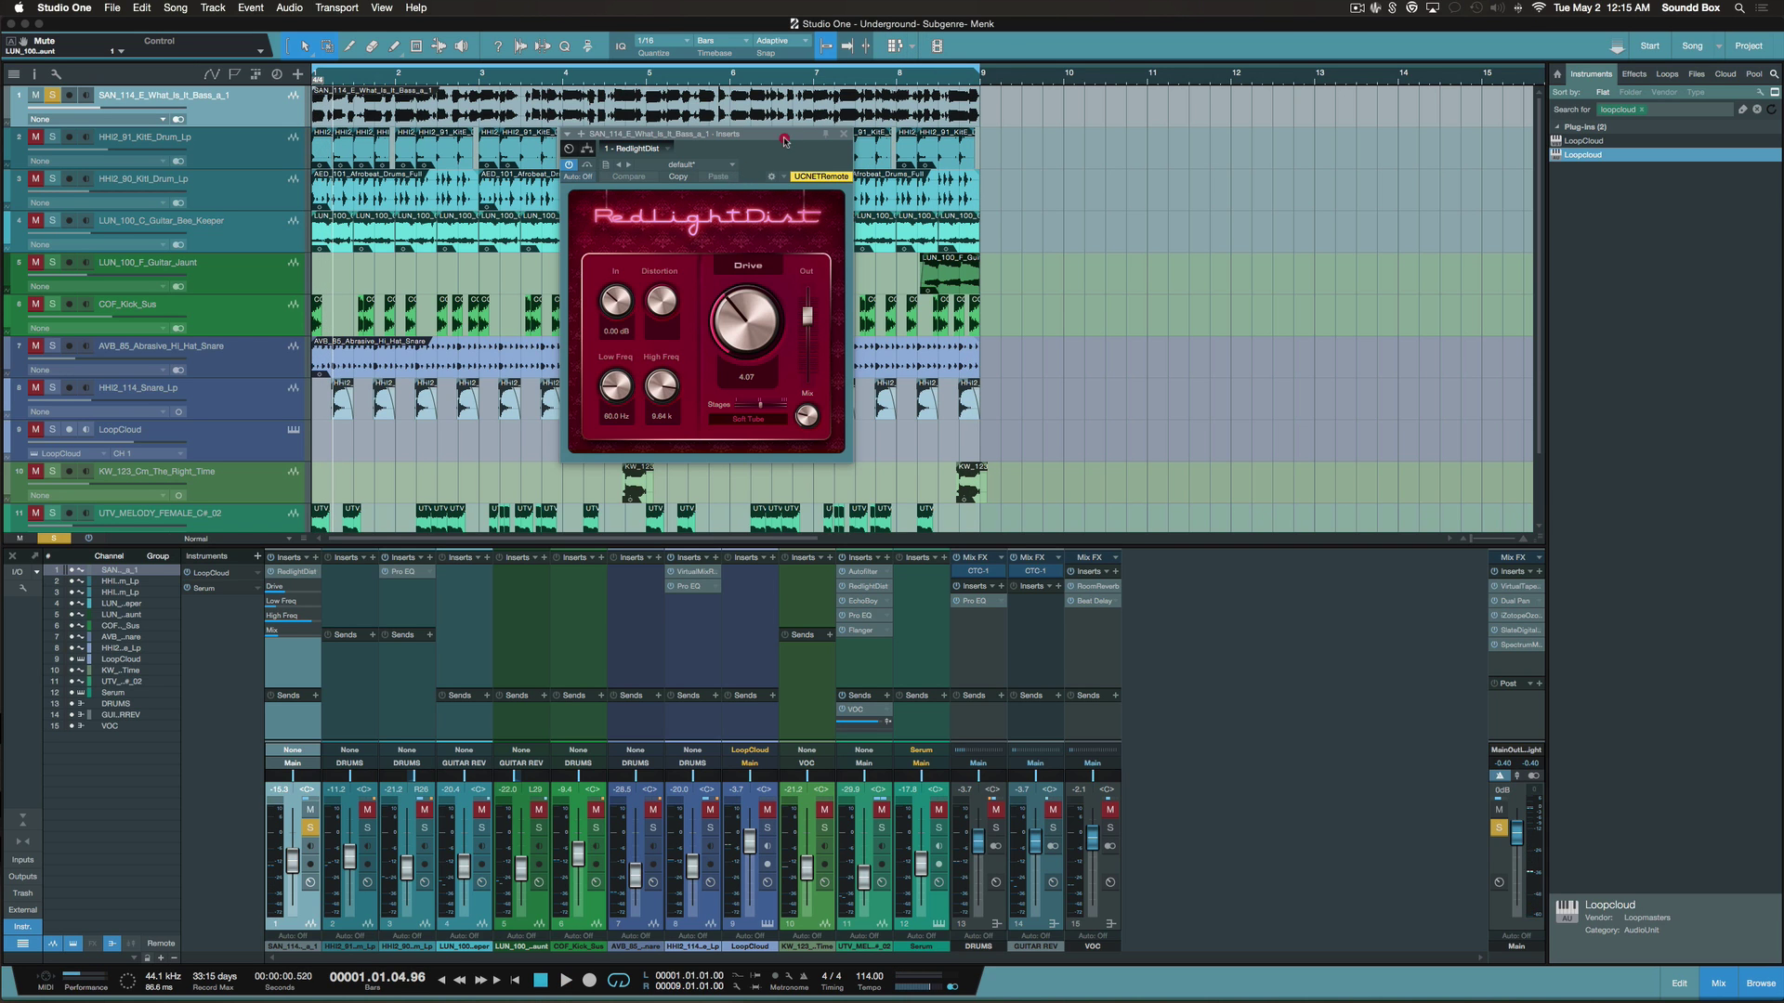
pyautogui.moveTo(785, 139); pyautogui.dragTo(1207, 127)
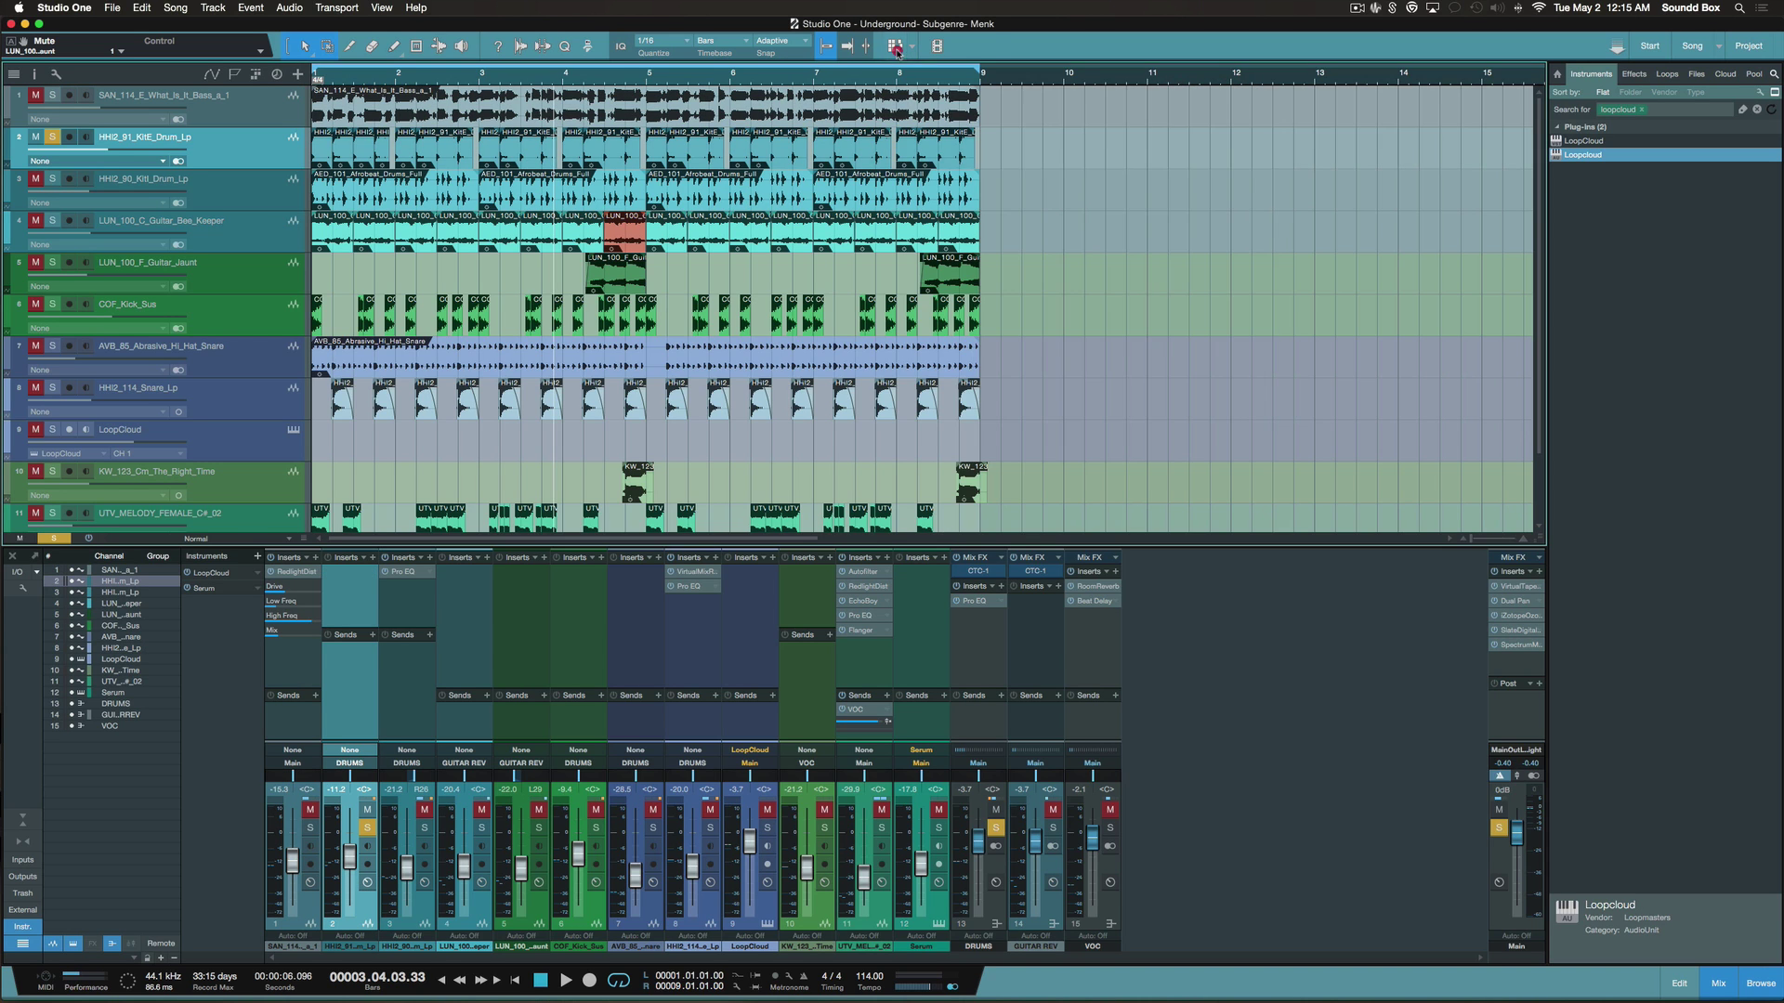
pyautogui.click(895, 45)
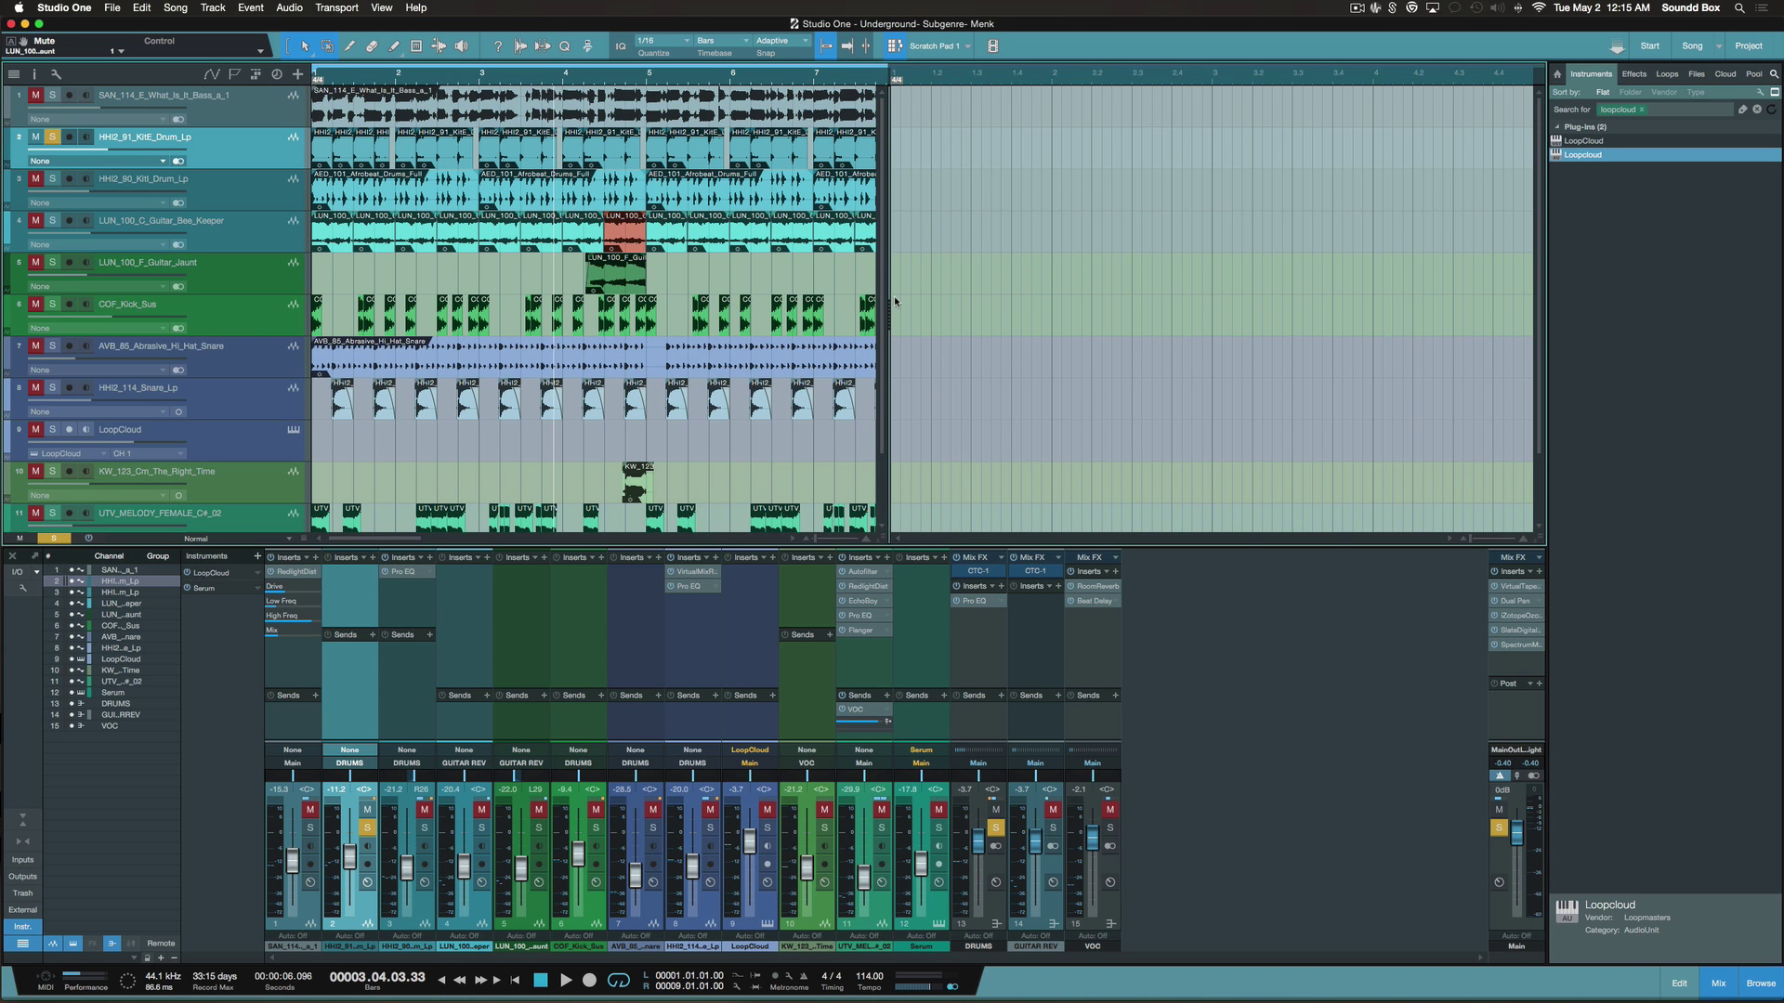
# Search Loopcloud for HHI2_91 and audition the KitH and KitE drum loops
pyautogui.press('super+Tab')
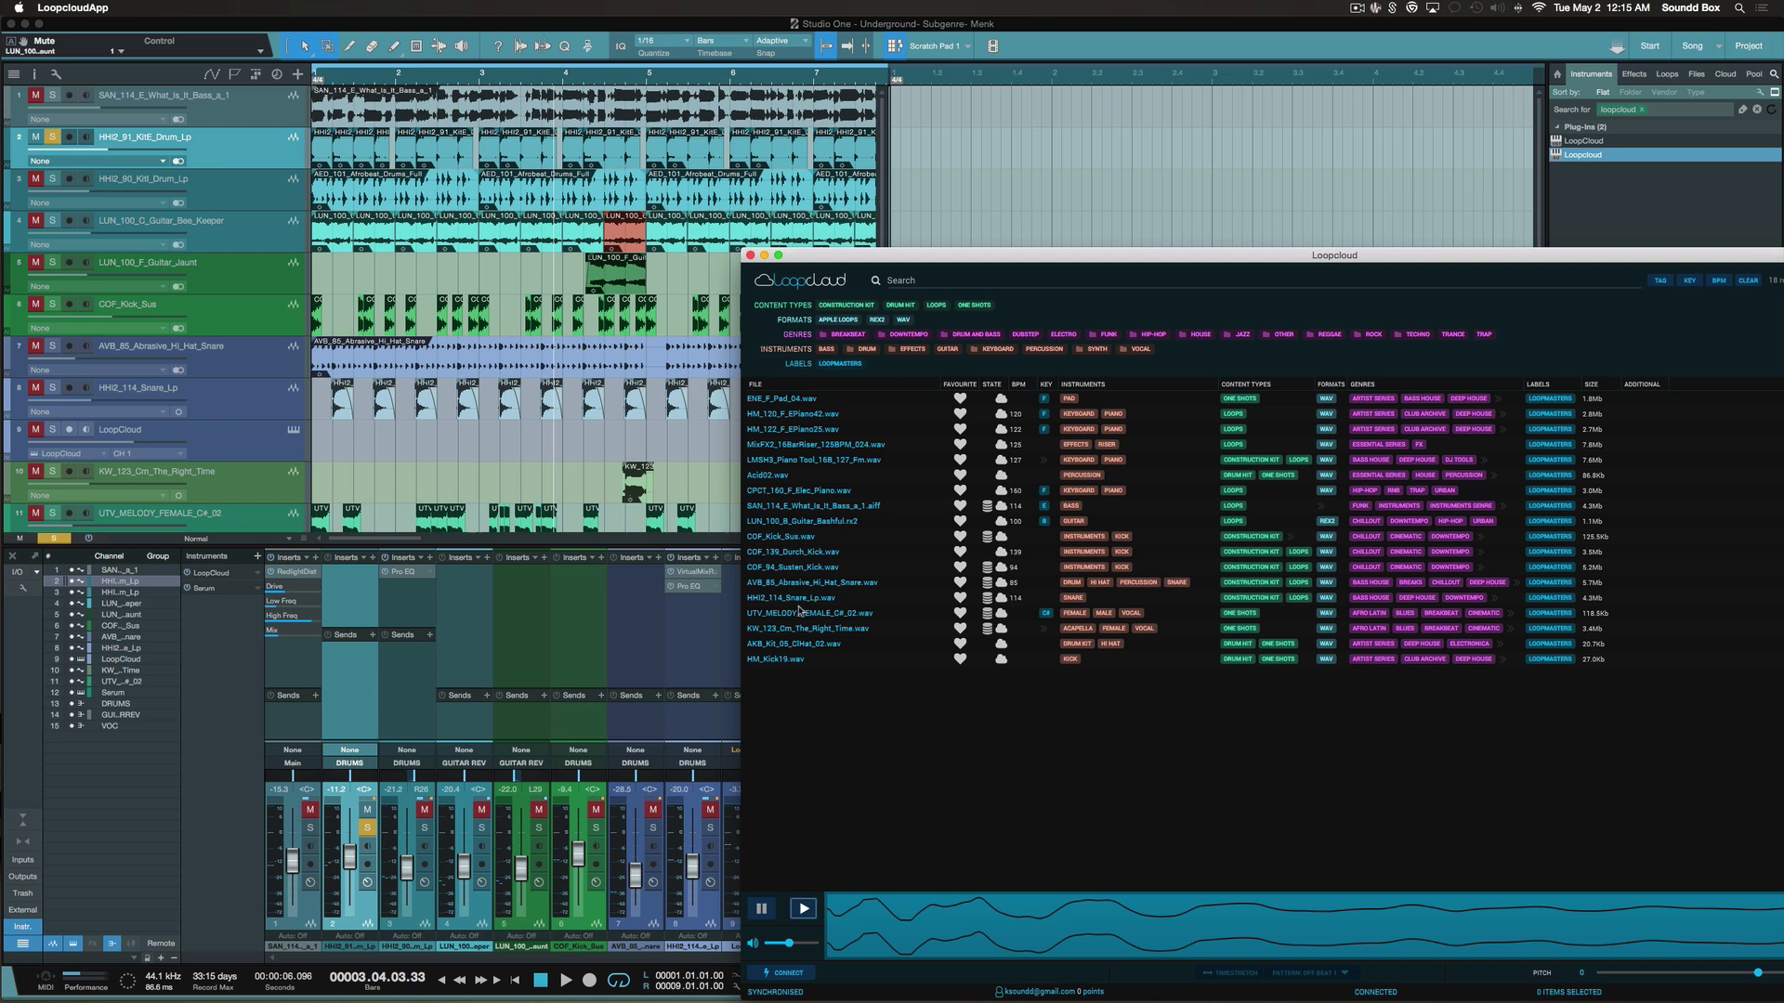
pyautogui.click(833, 599)
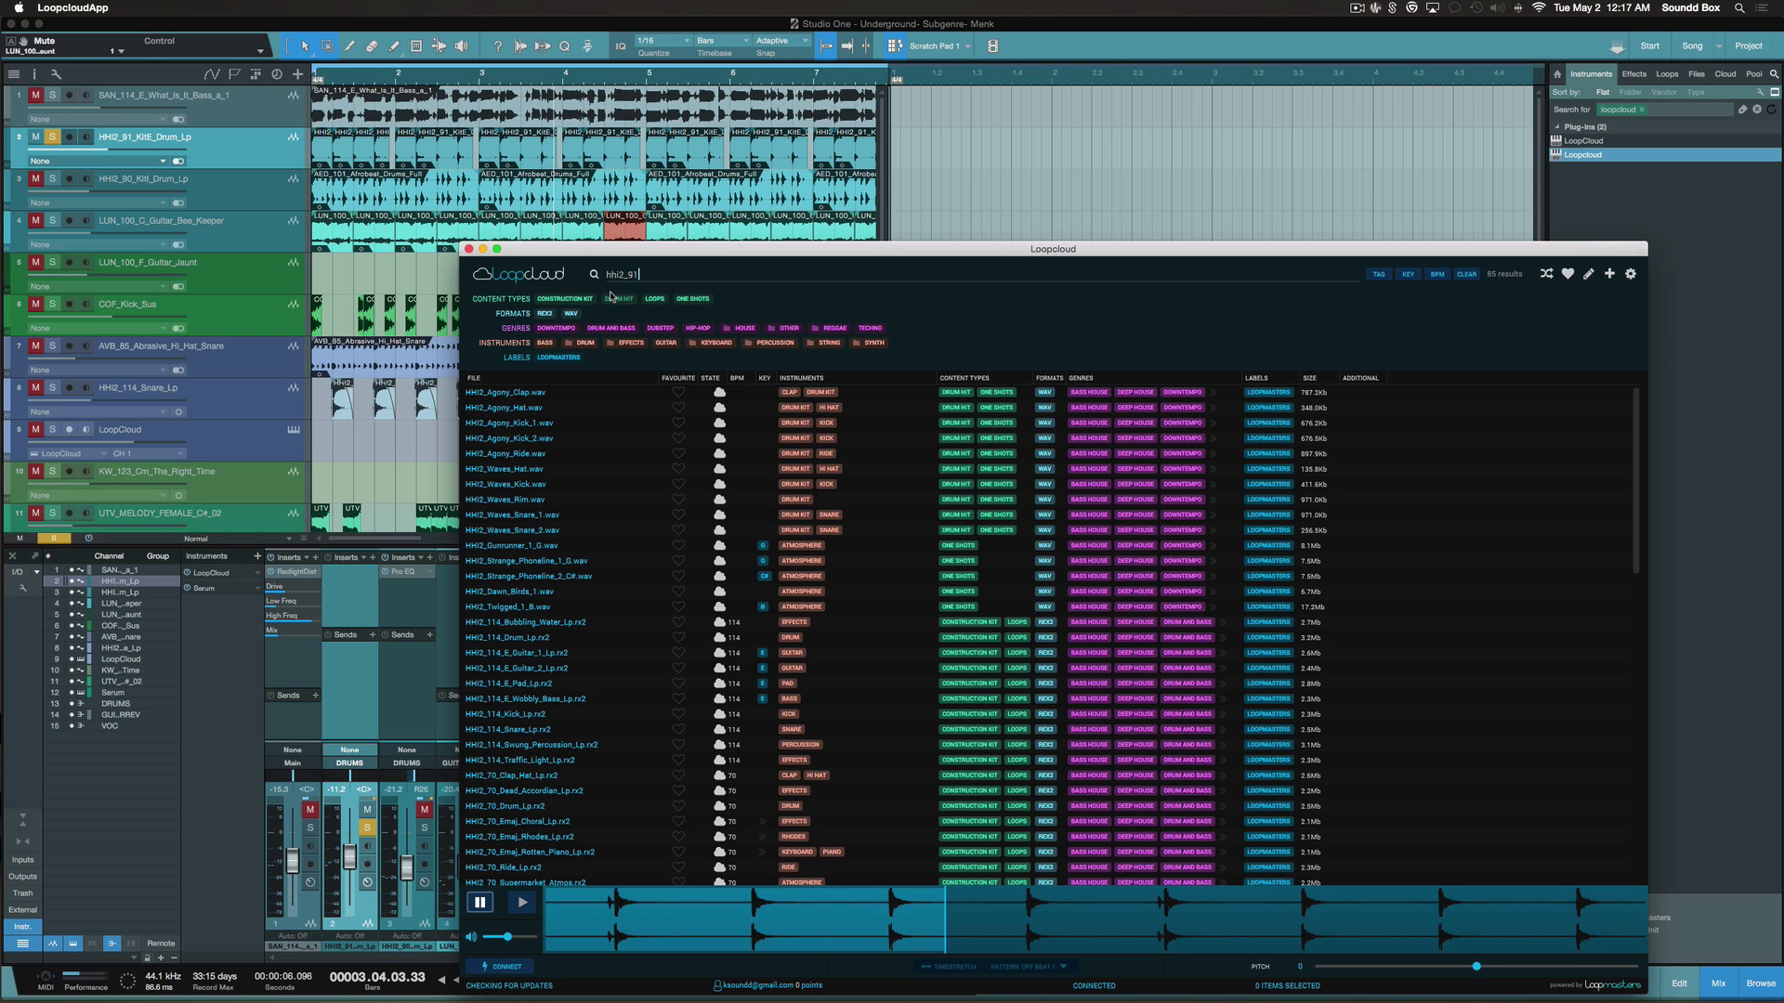
pyautogui.press('Return')
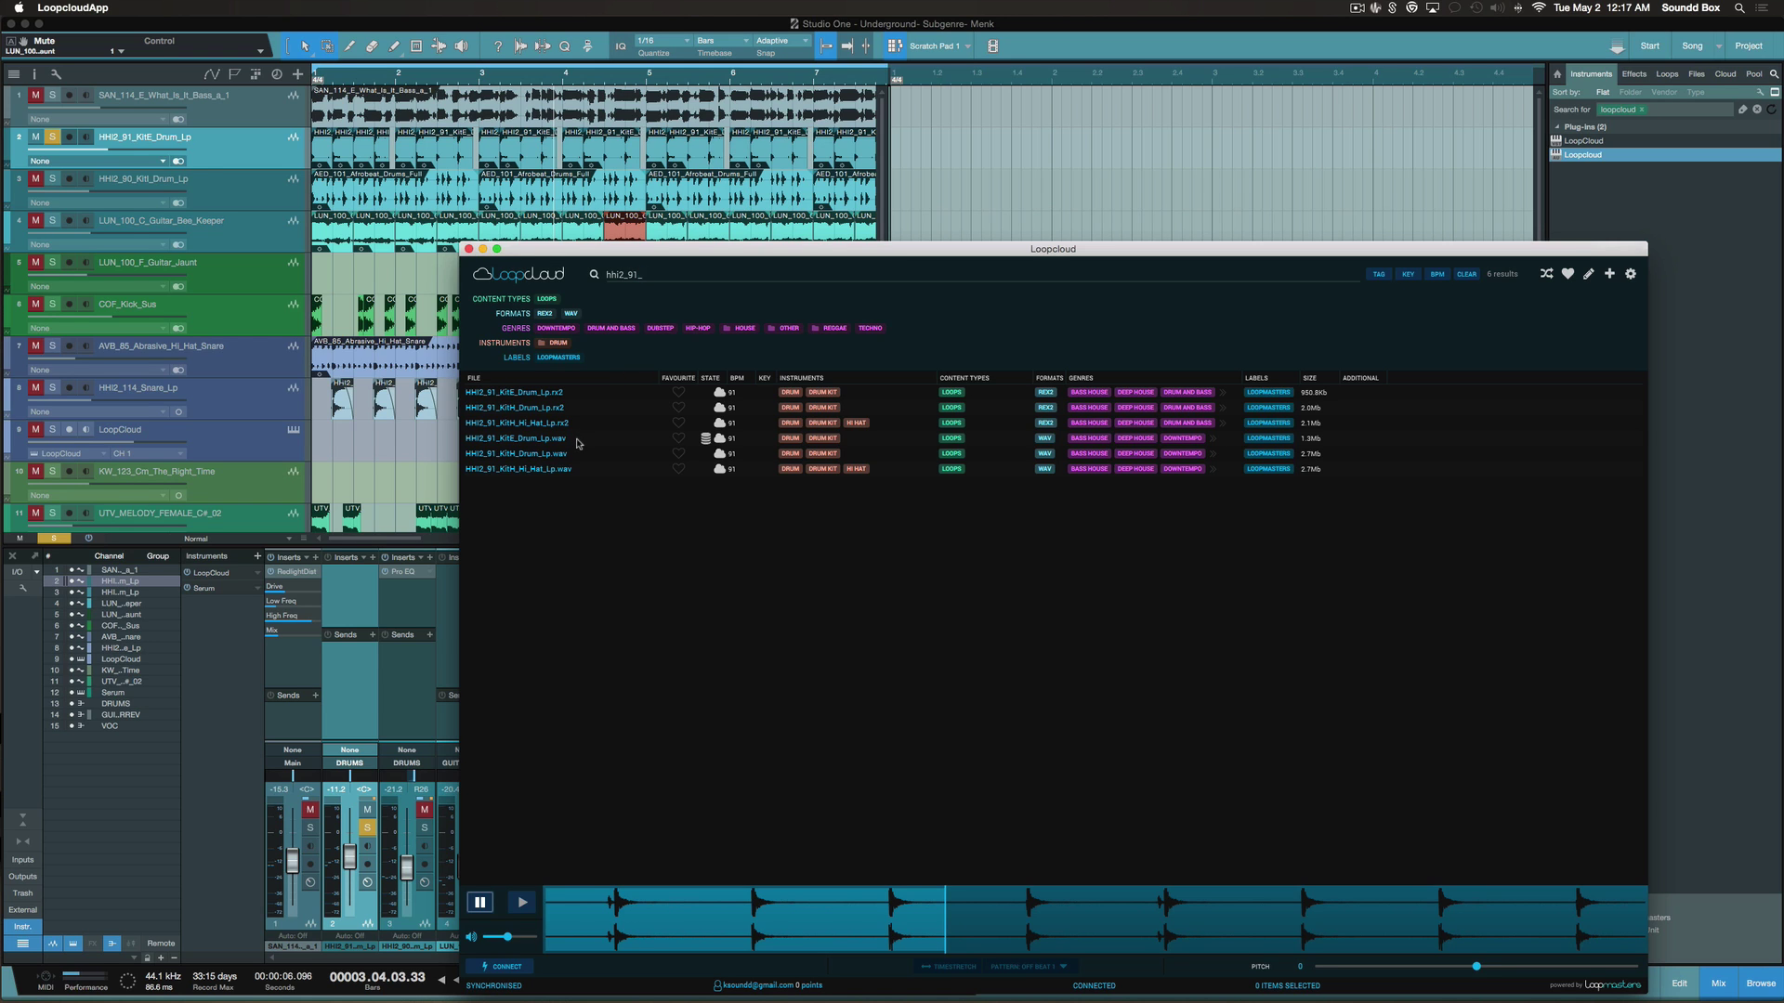
pyautogui.click(568, 405)
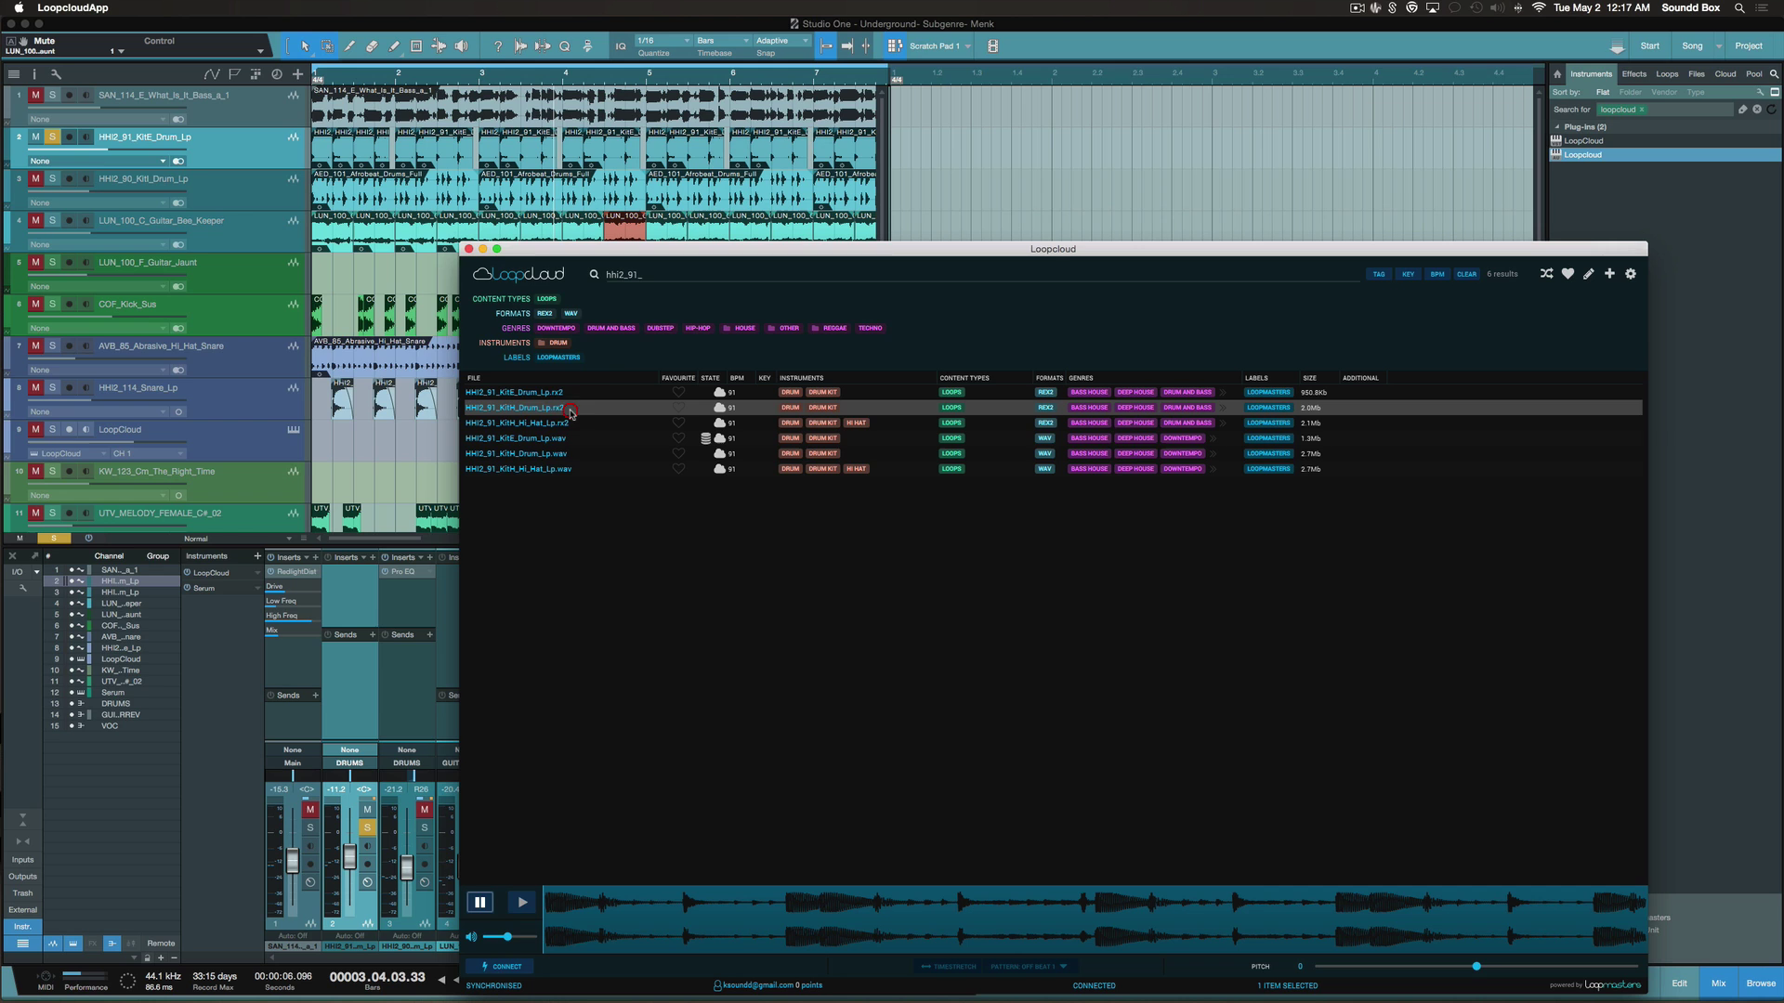
pyautogui.click(514, 909)
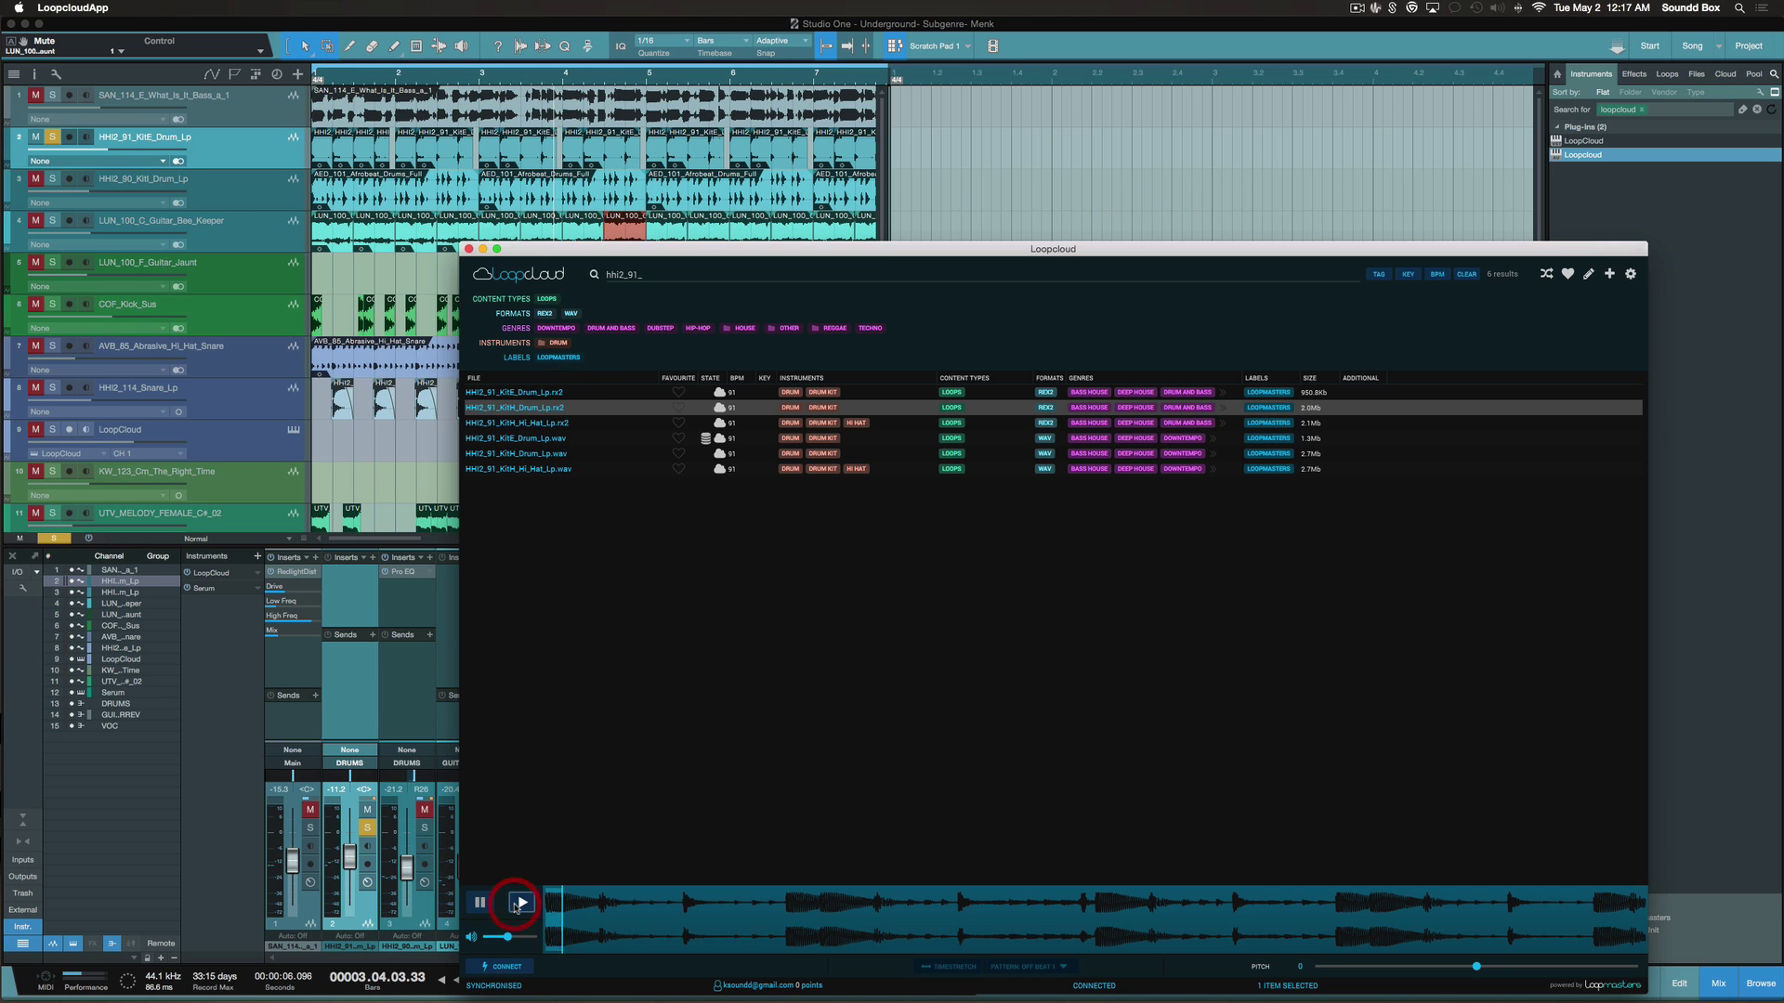
pyautogui.click(562, 393)
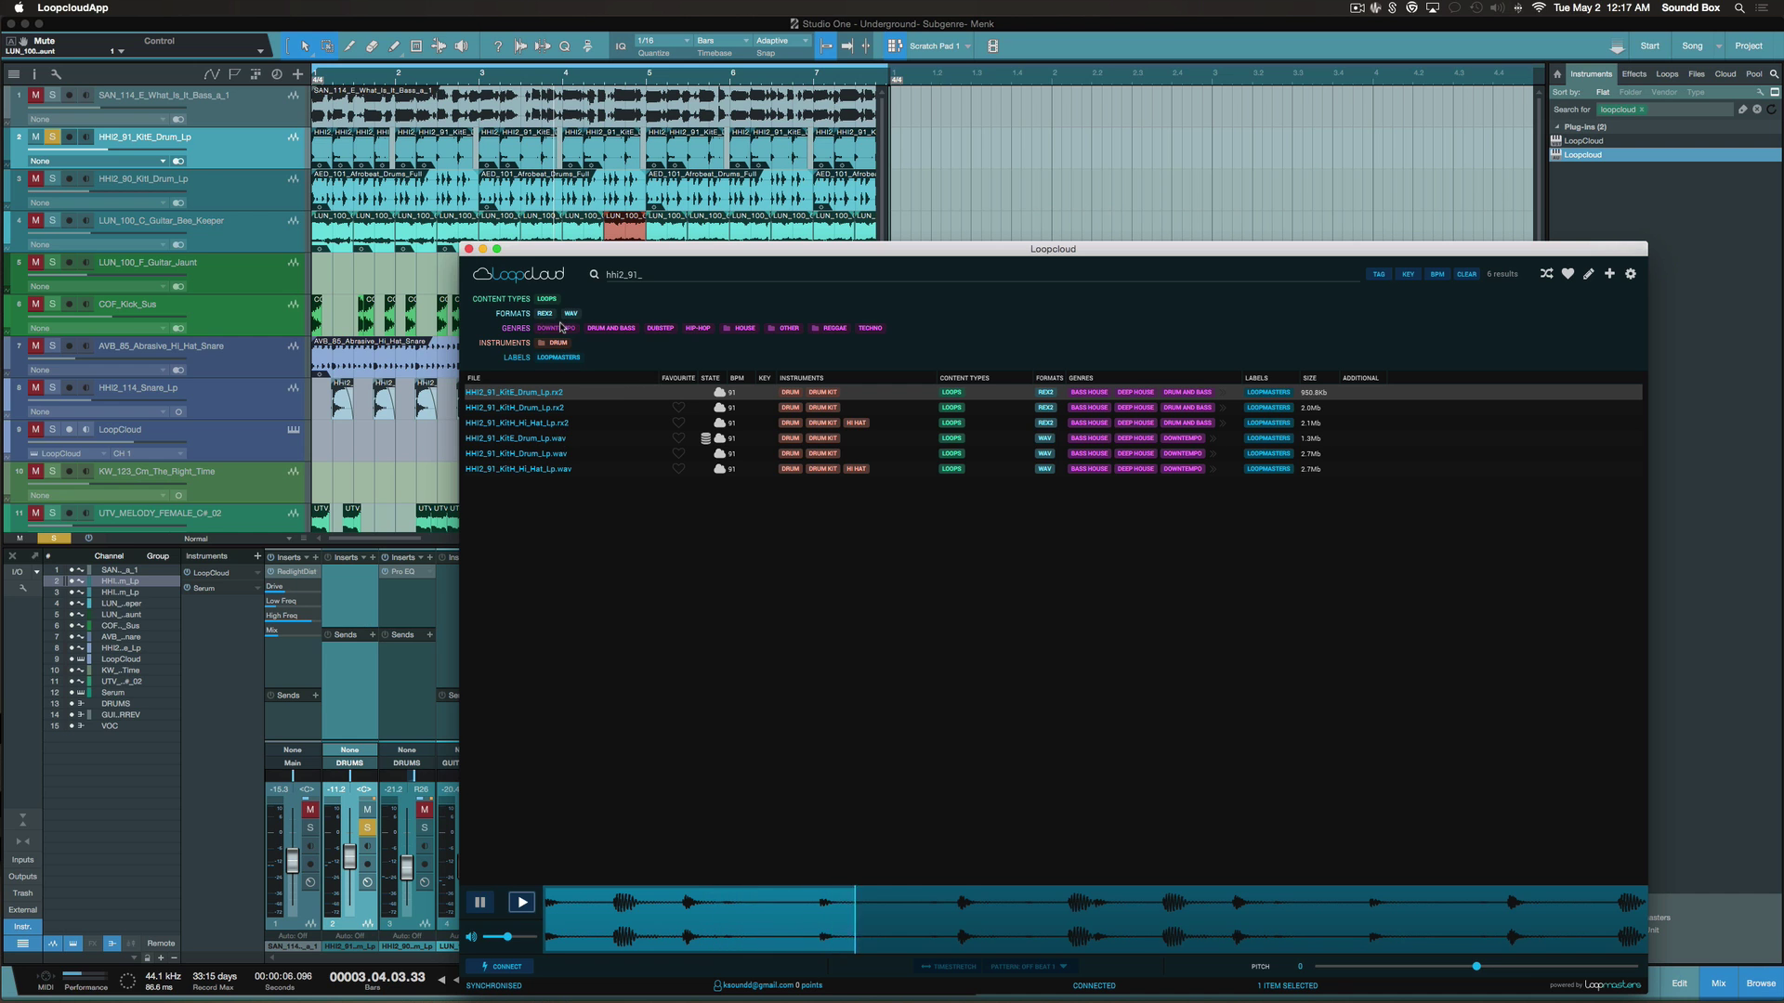
# Drag HHI2_91_KitE_Drum_Lp from Loopcloud into the Studio One Scratch Pad
pyautogui.moveTo(571, 255); pyautogui.dragTo(656, 270)
pyautogui.click(664, 364)
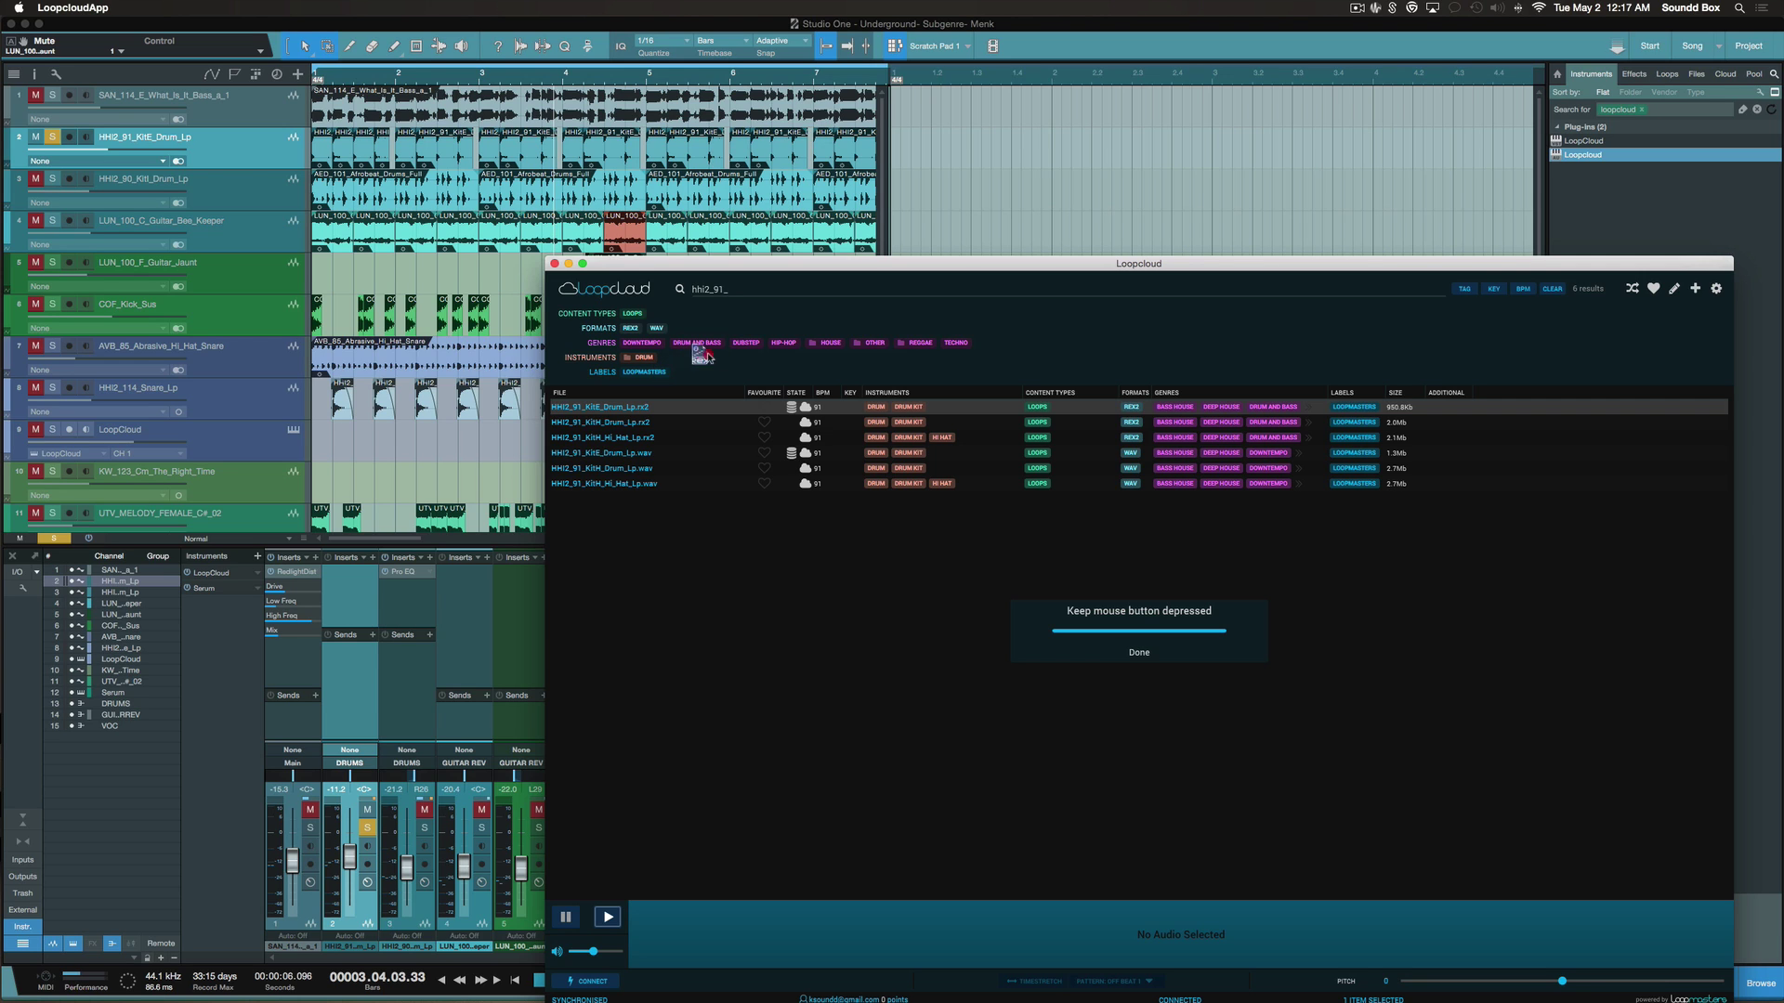
pyautogui.moveTo(1028, 215); pyautogui.dragTo(918, 144)
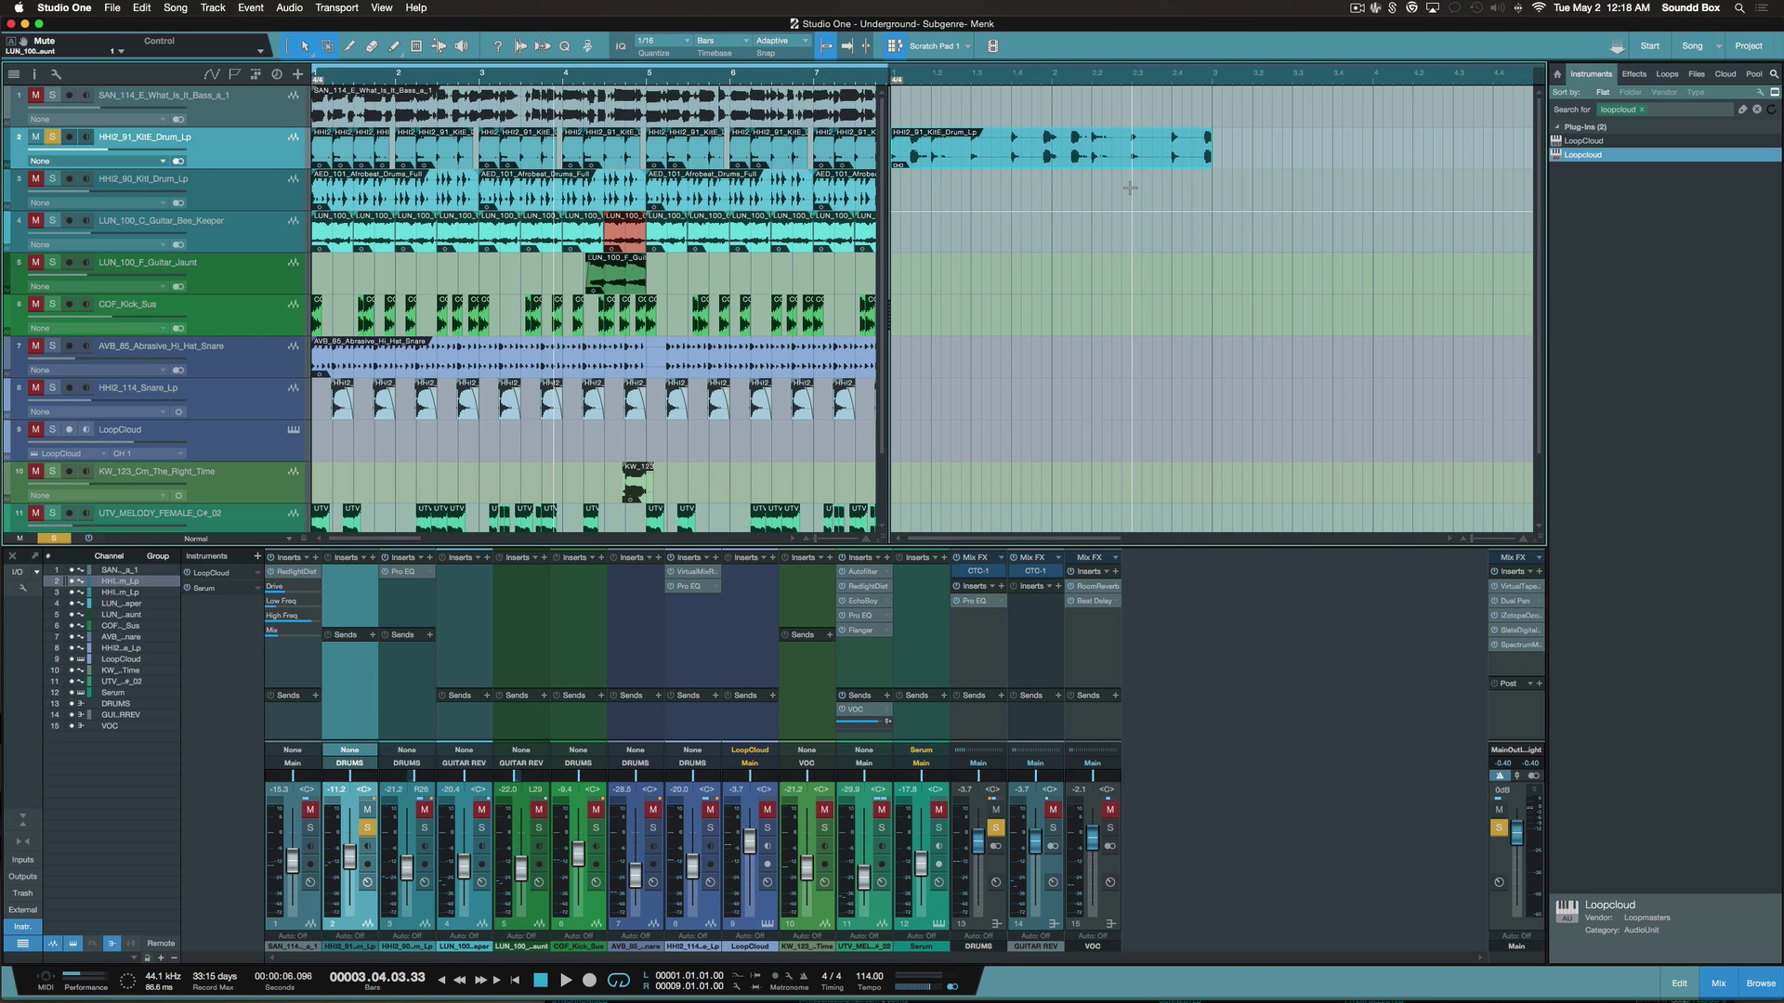
# Zoom in and enlarge the Scratch Pad tracks, then audition the drum clip from its start
pyautogui.press('space')
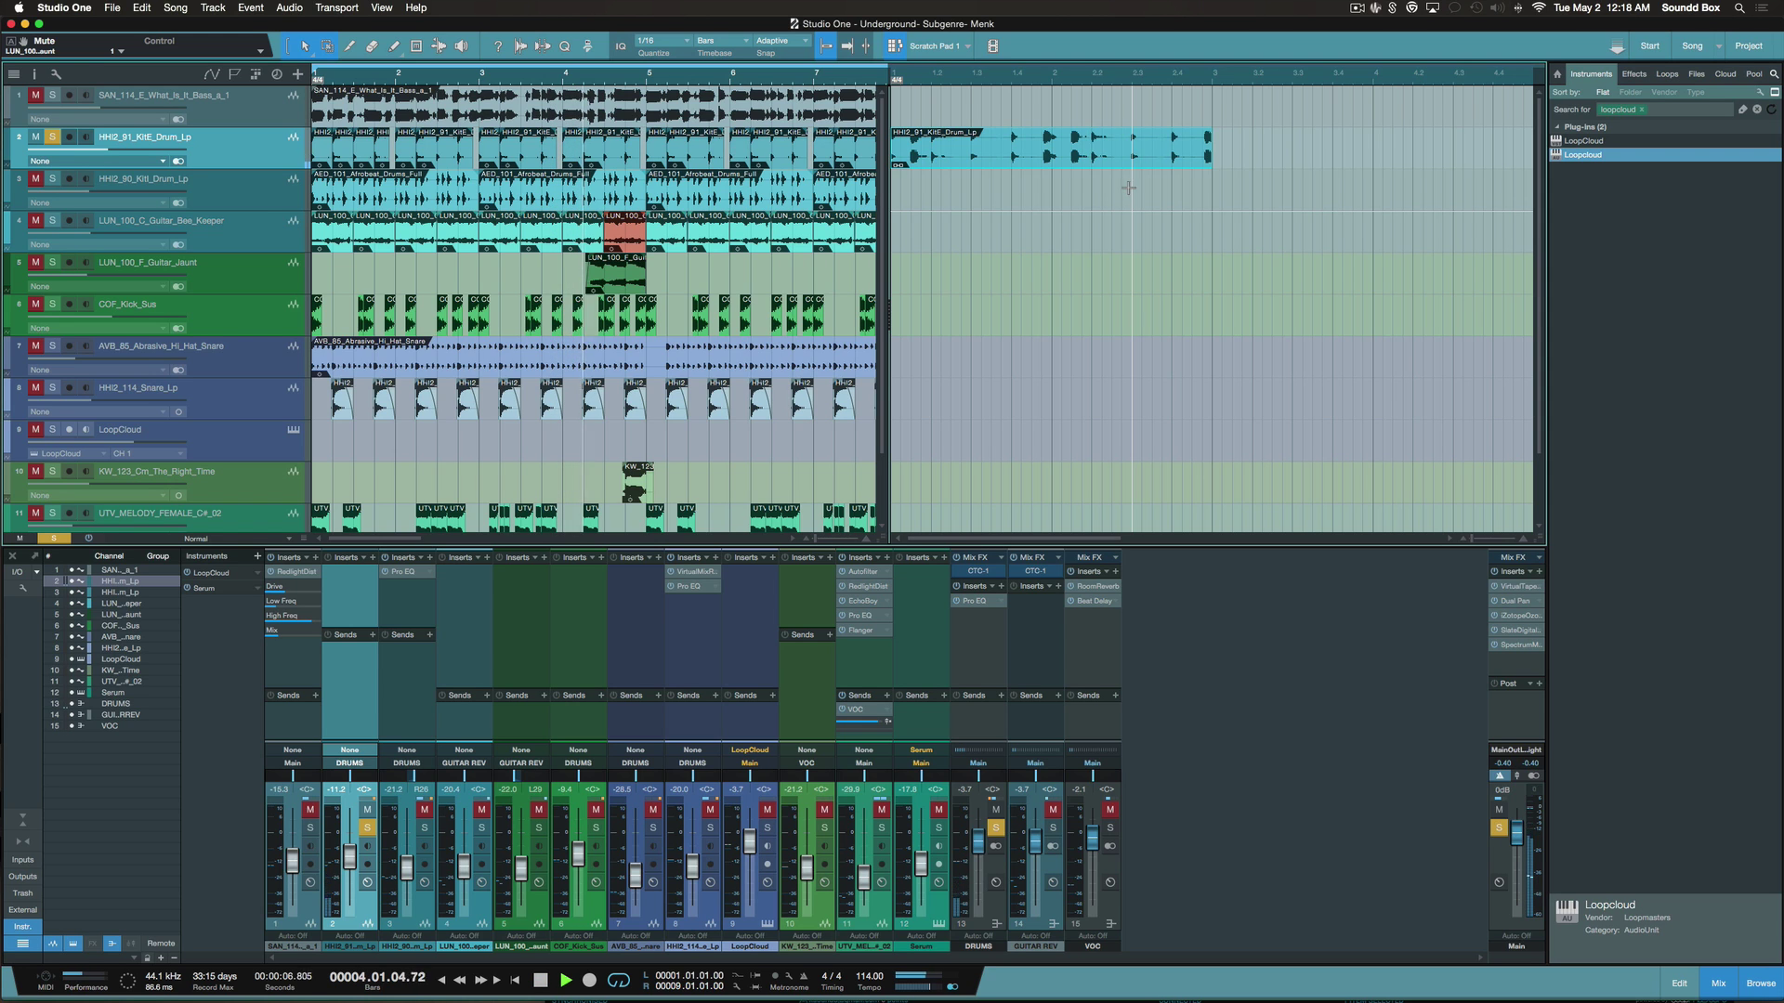
pyautogui.click(907, 76)
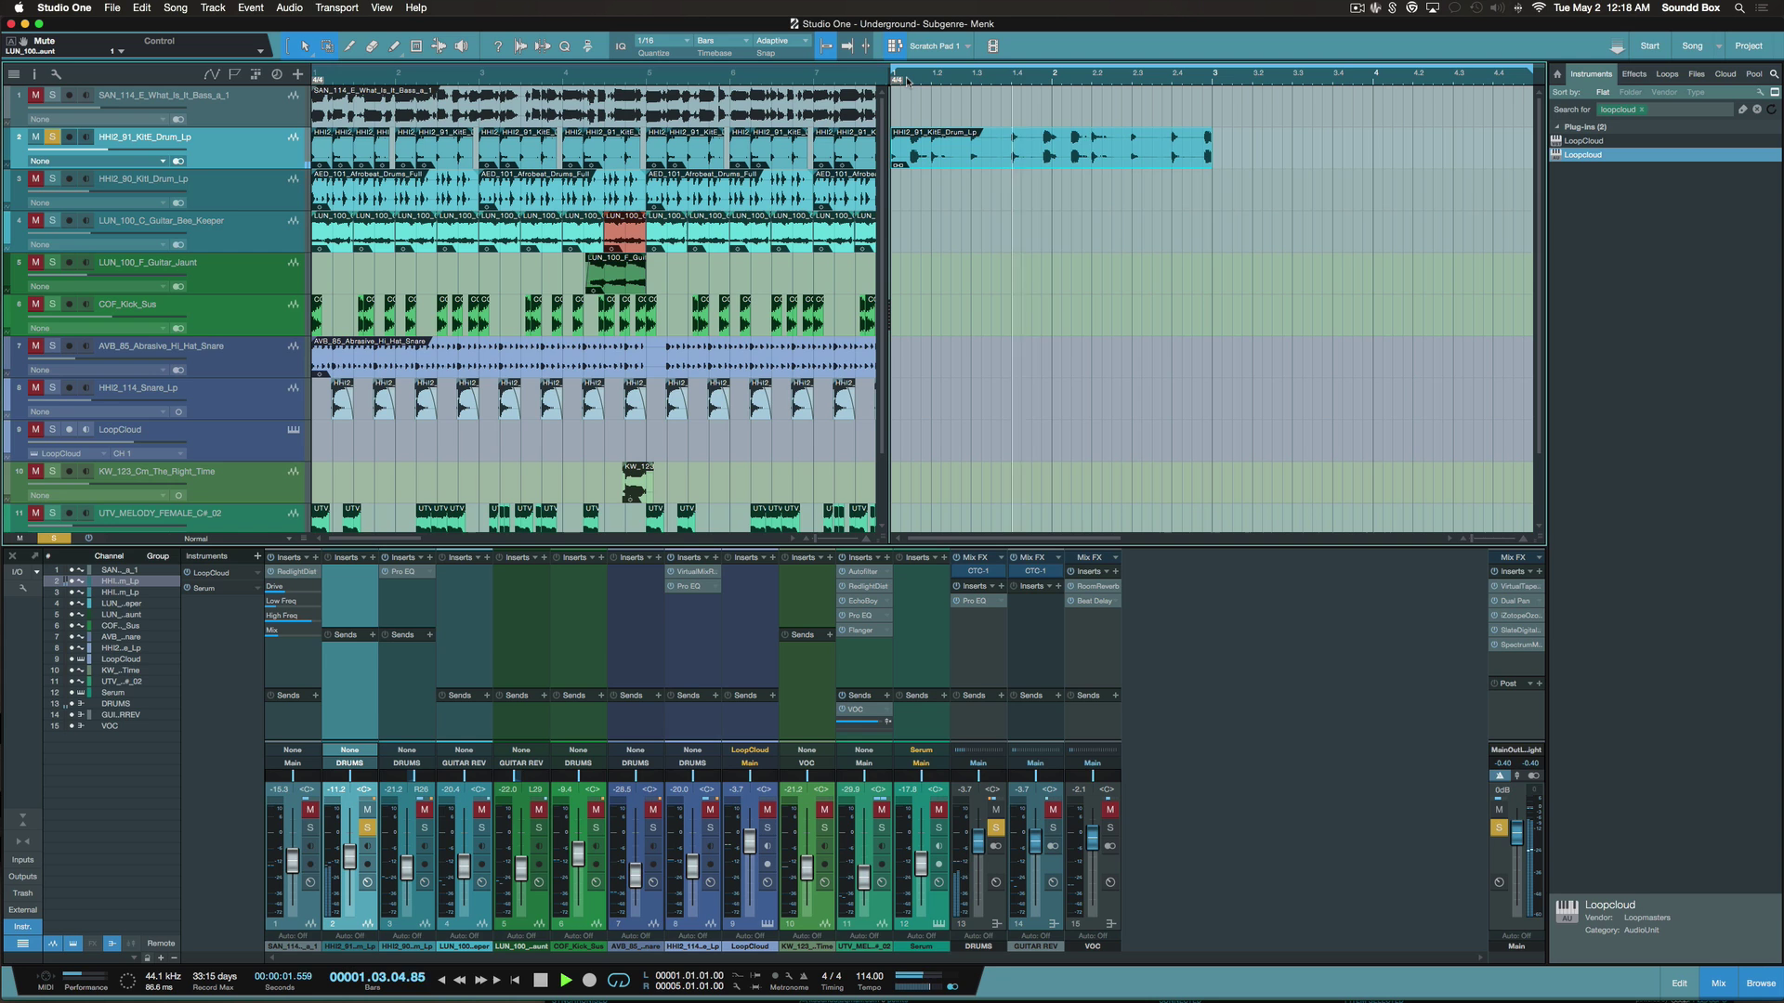
pyautogui.press('space')
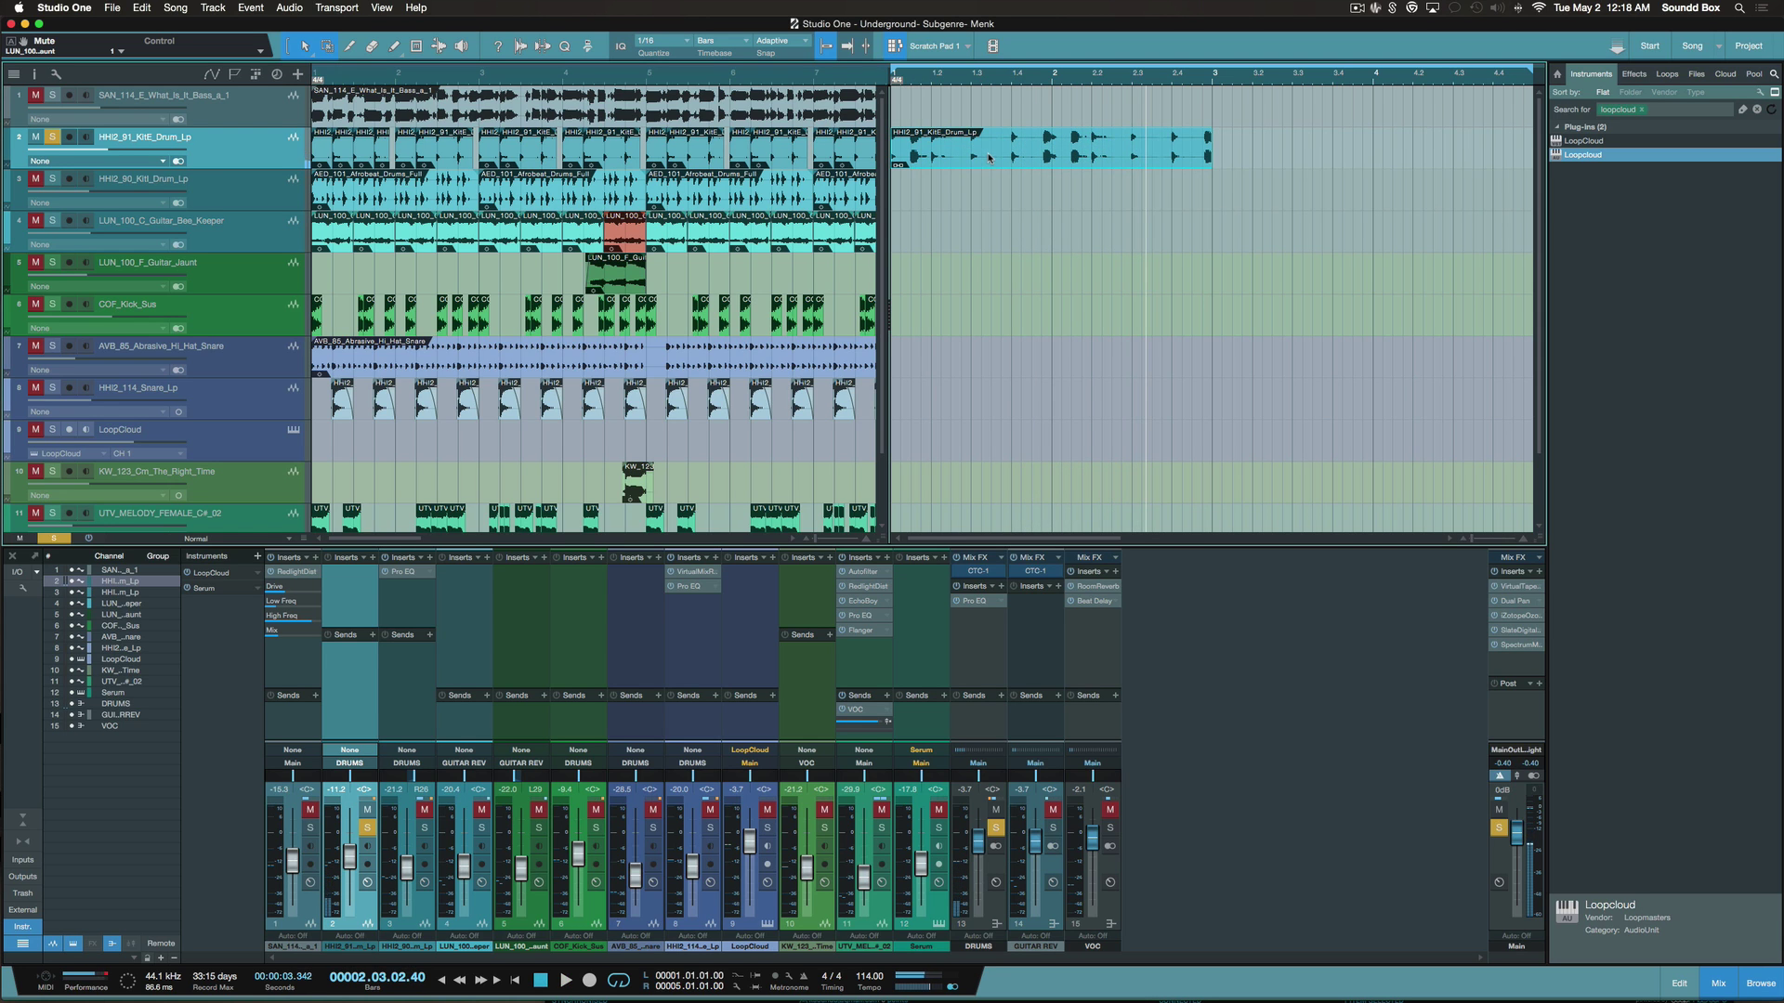
pyautogui.press('e')
pyautogui.hotkey('shift', 'e')
pyautogui.hotkey('shift', 'e')
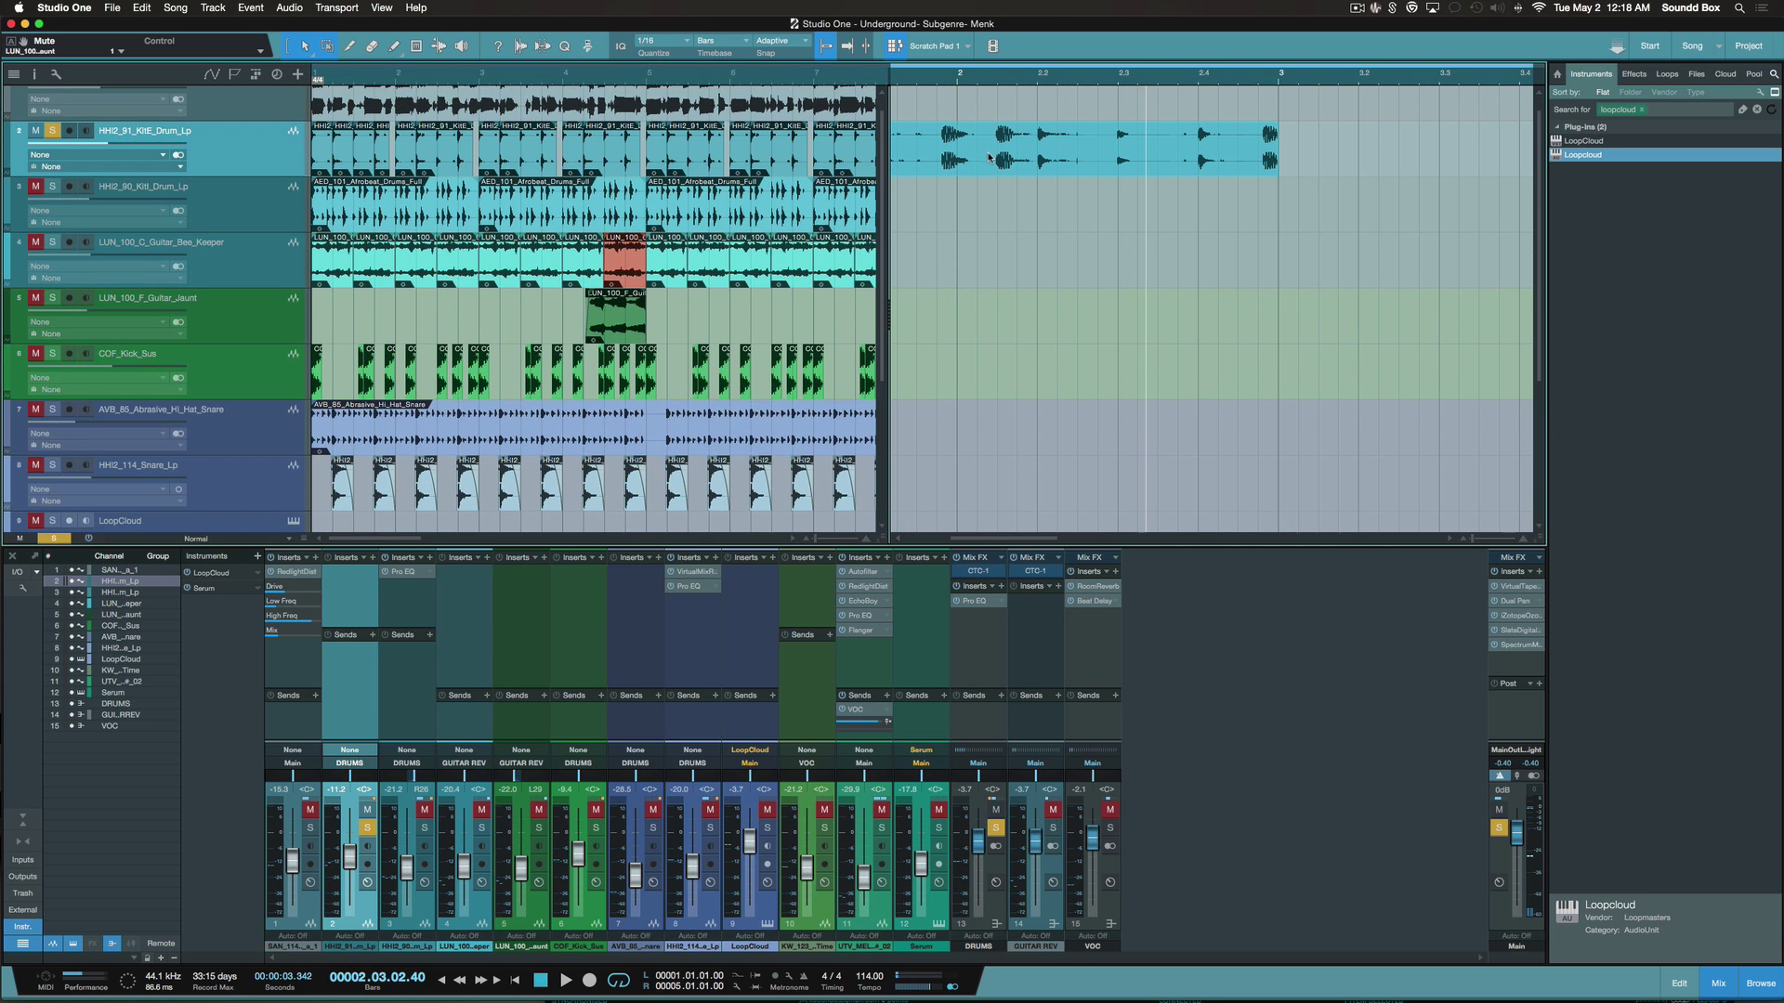
pyautogui.press('e')
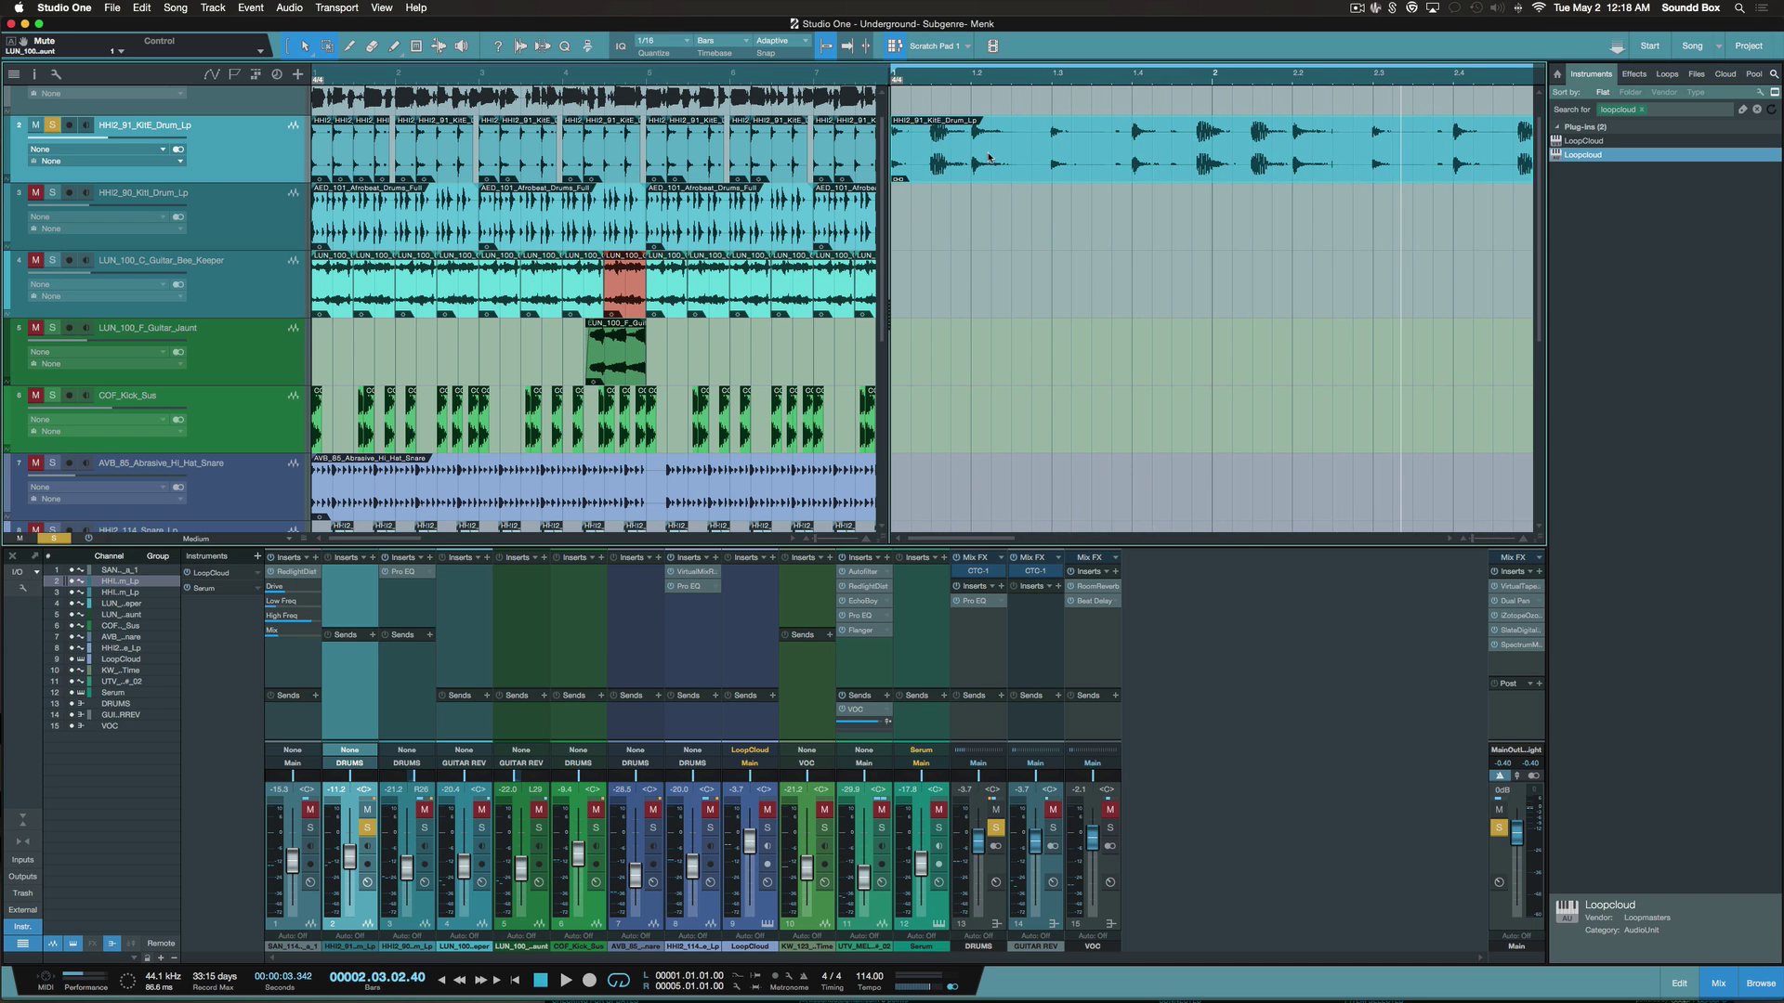
pyautogui.click(915, 79)
pyautogui.press('space')
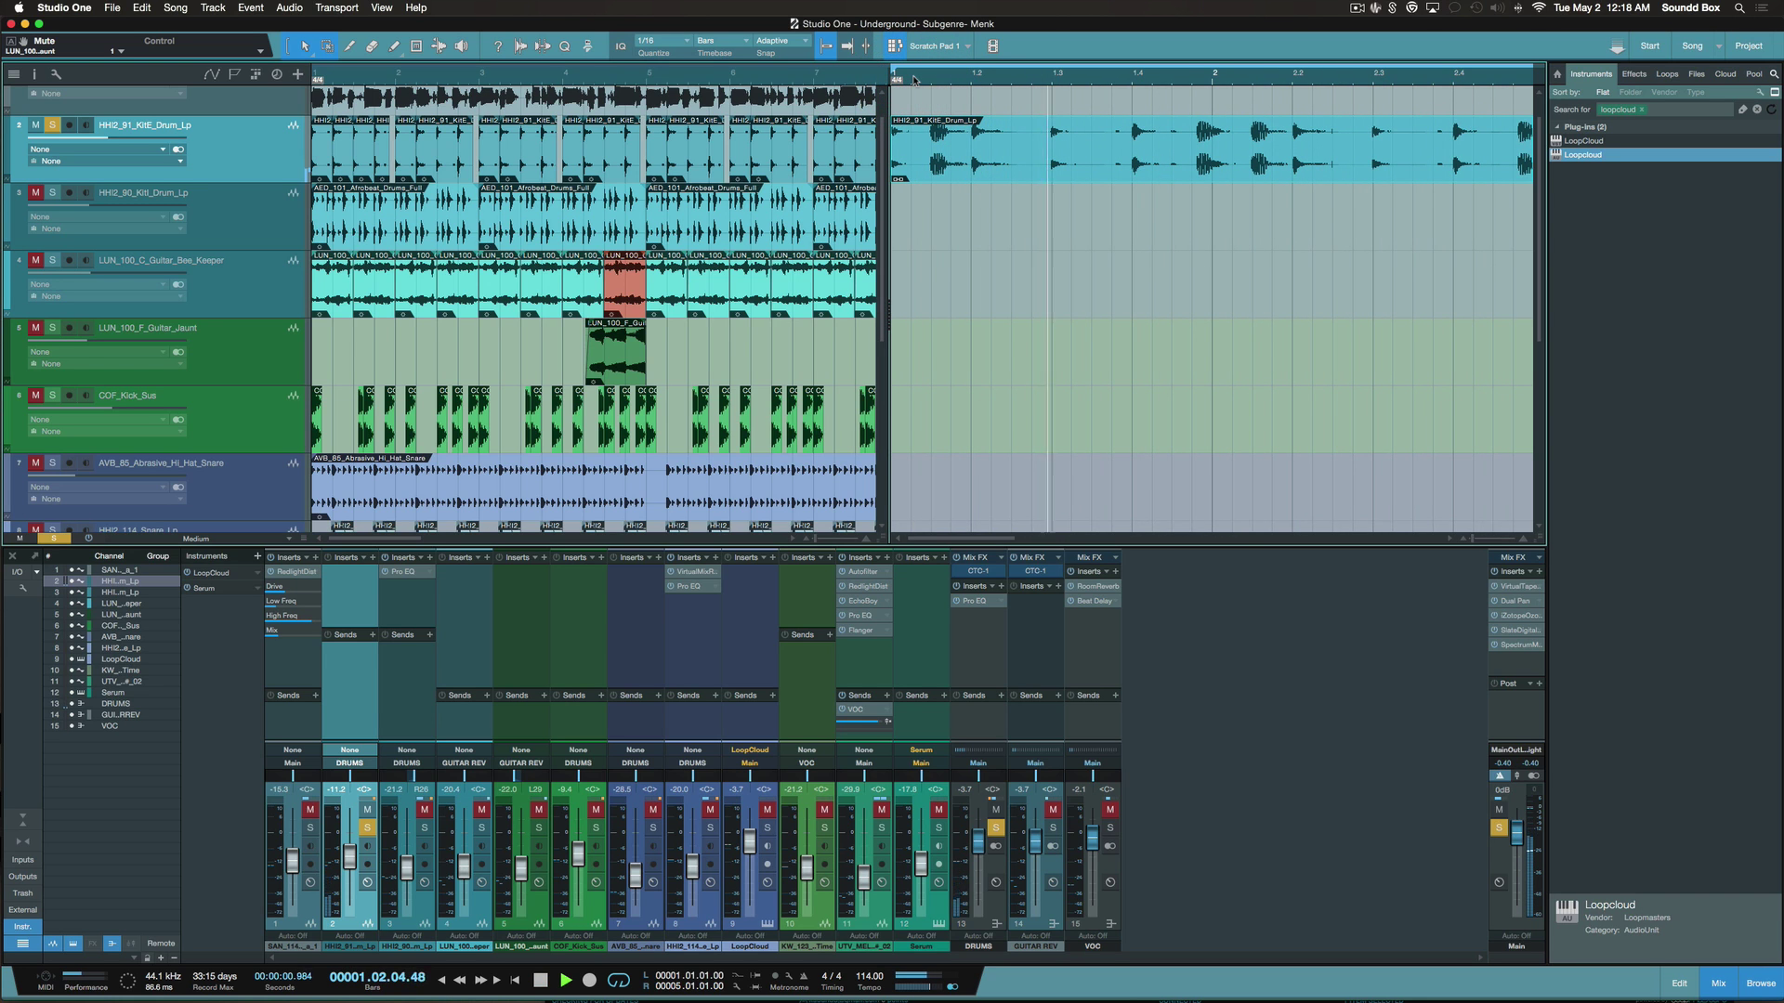
pyautogui.press('space')
# Cut the drum clip down to the section between bar 1.2 and bar 1.4
pyautogui.keyDown('alt'); pyautogui.click(973, 133); pyautogui.keyUp('alt')
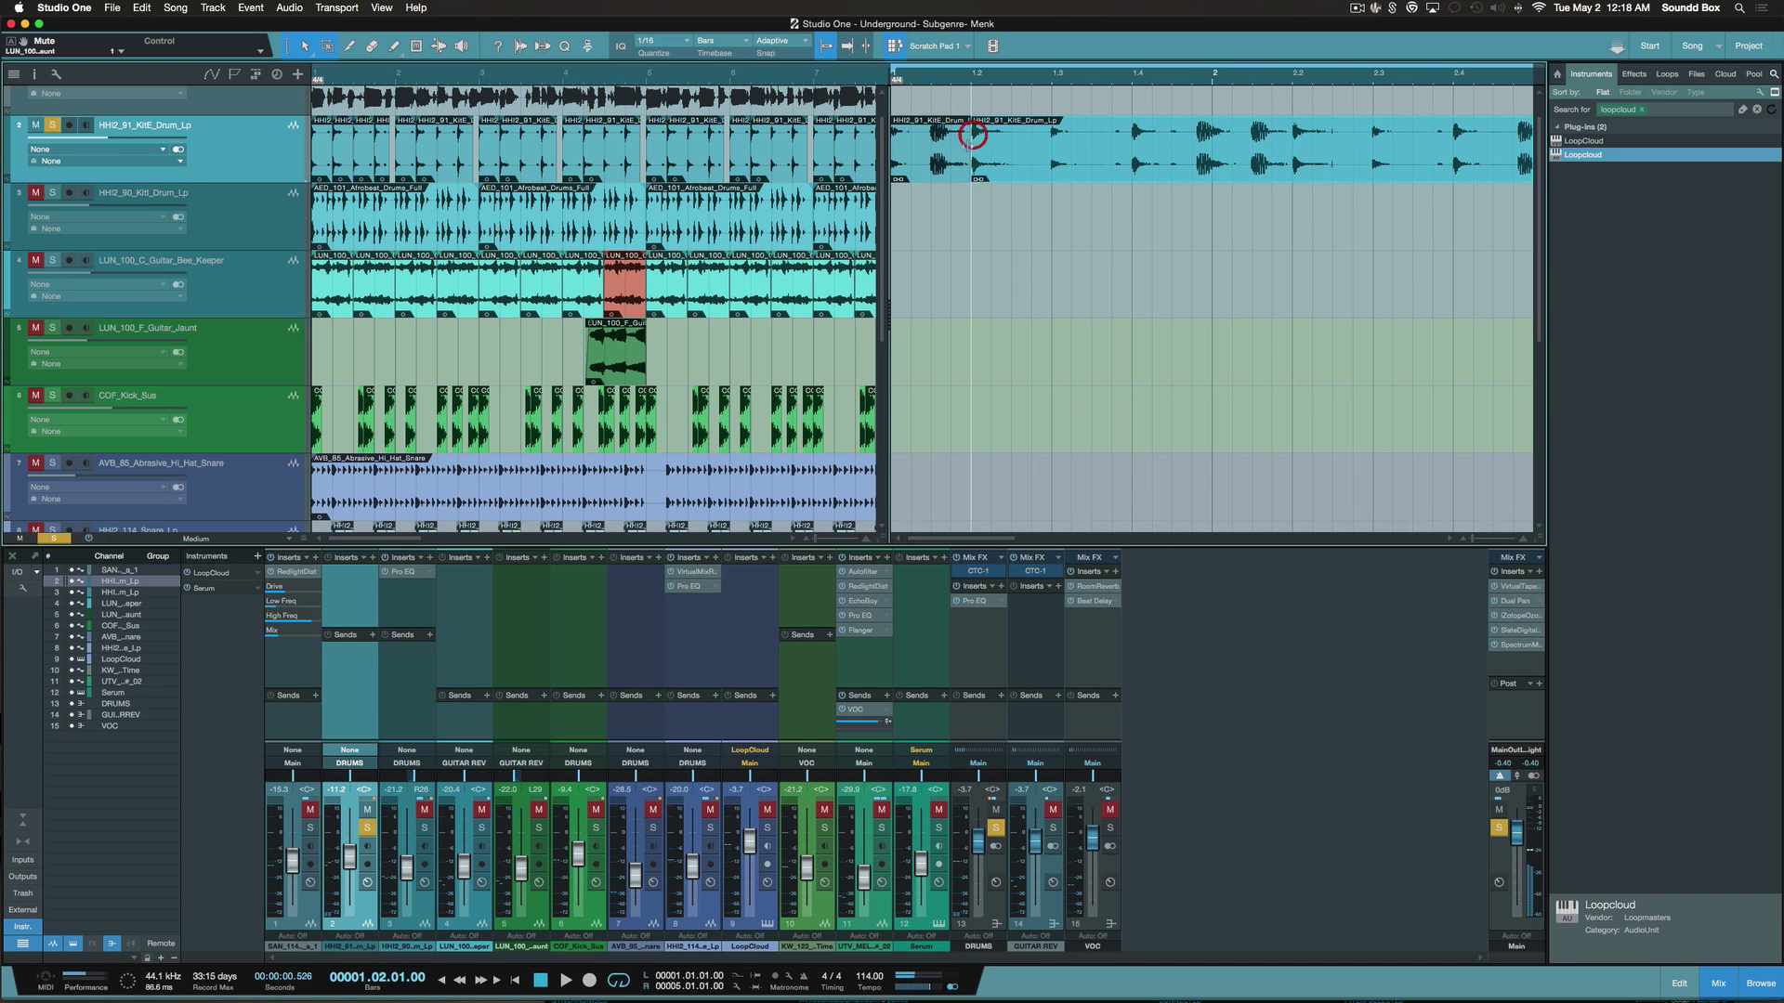
pyautogui.click(949, 166)
pyautogui.press('Delete')
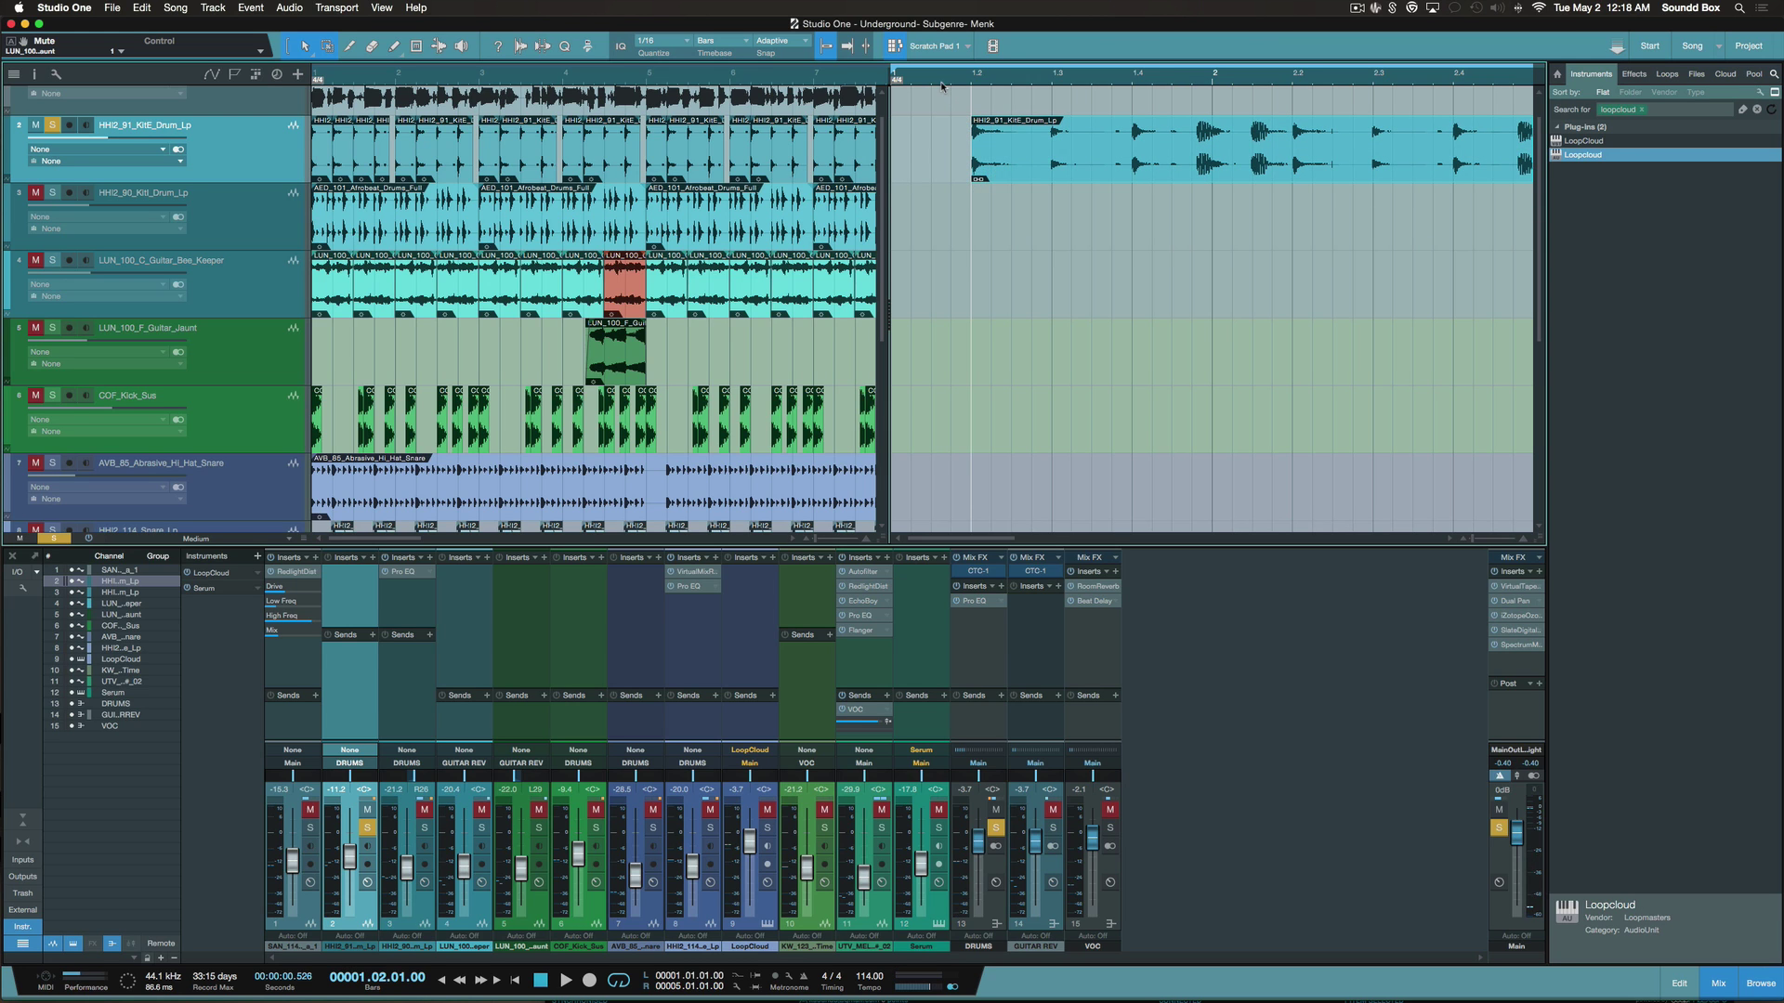
pyautogui.press('space')
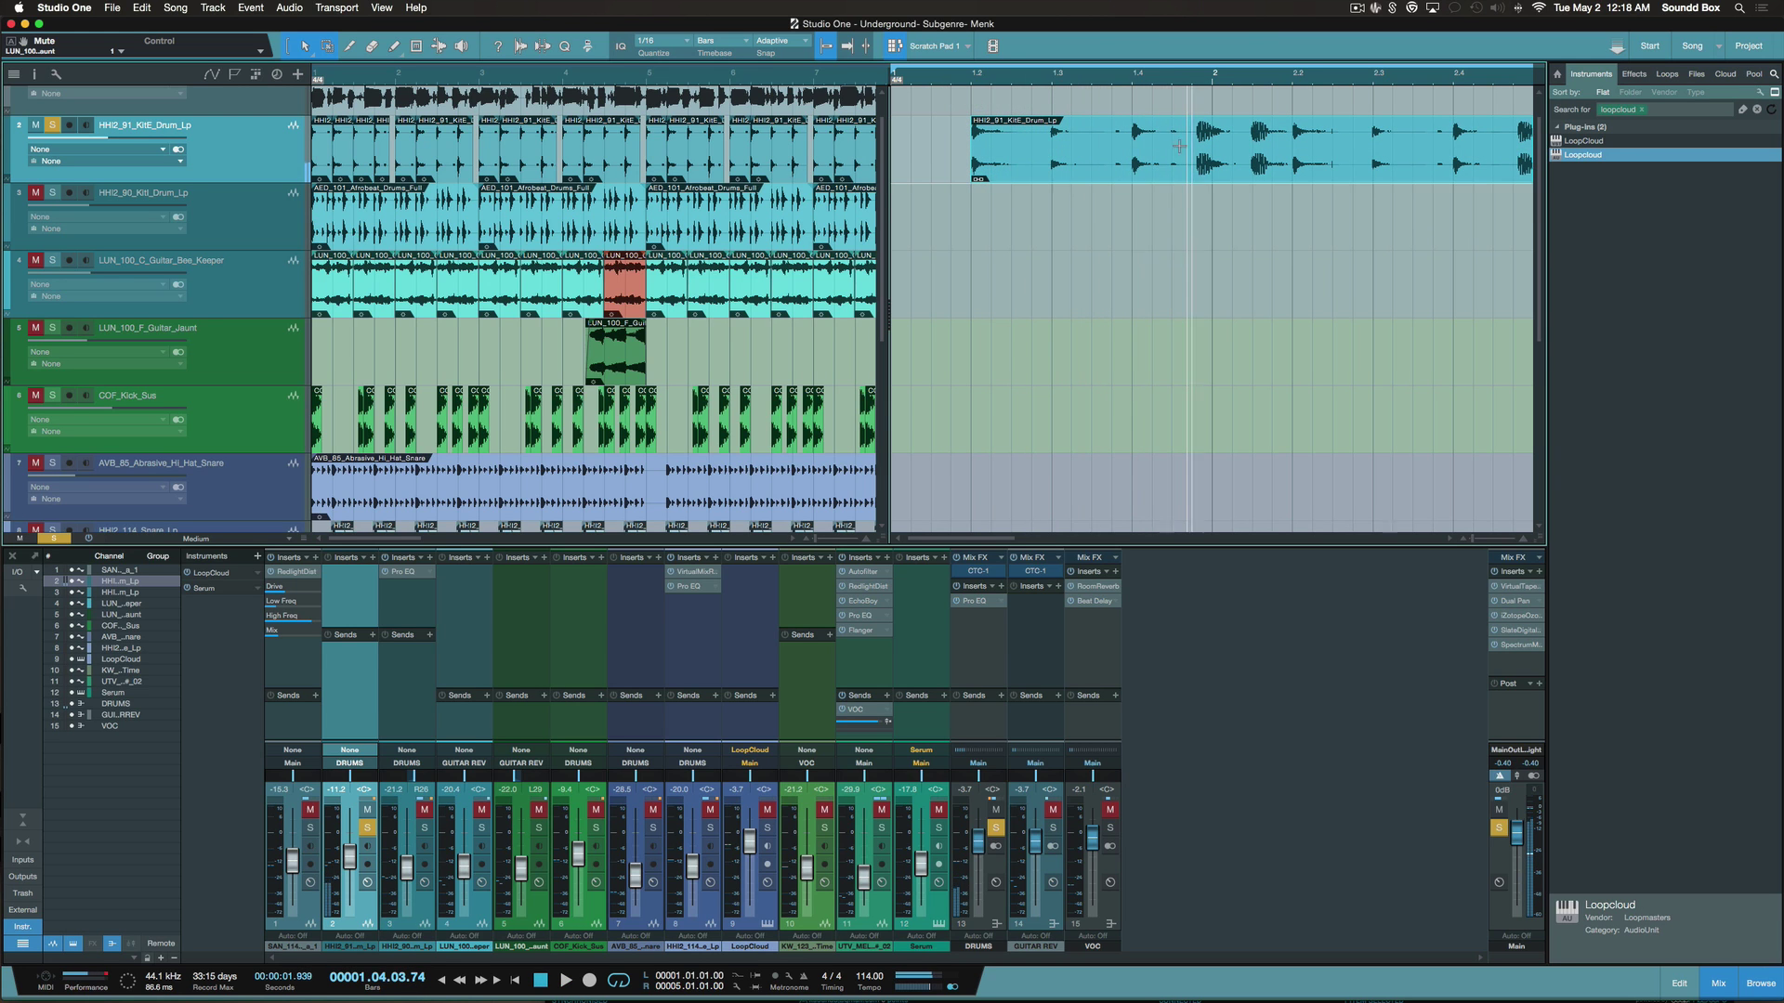
pyautogui.press('space')
pyautogui.keyDown('alt'); pyautogui.click(1133, 139); pyautogui.keyUp('alt')
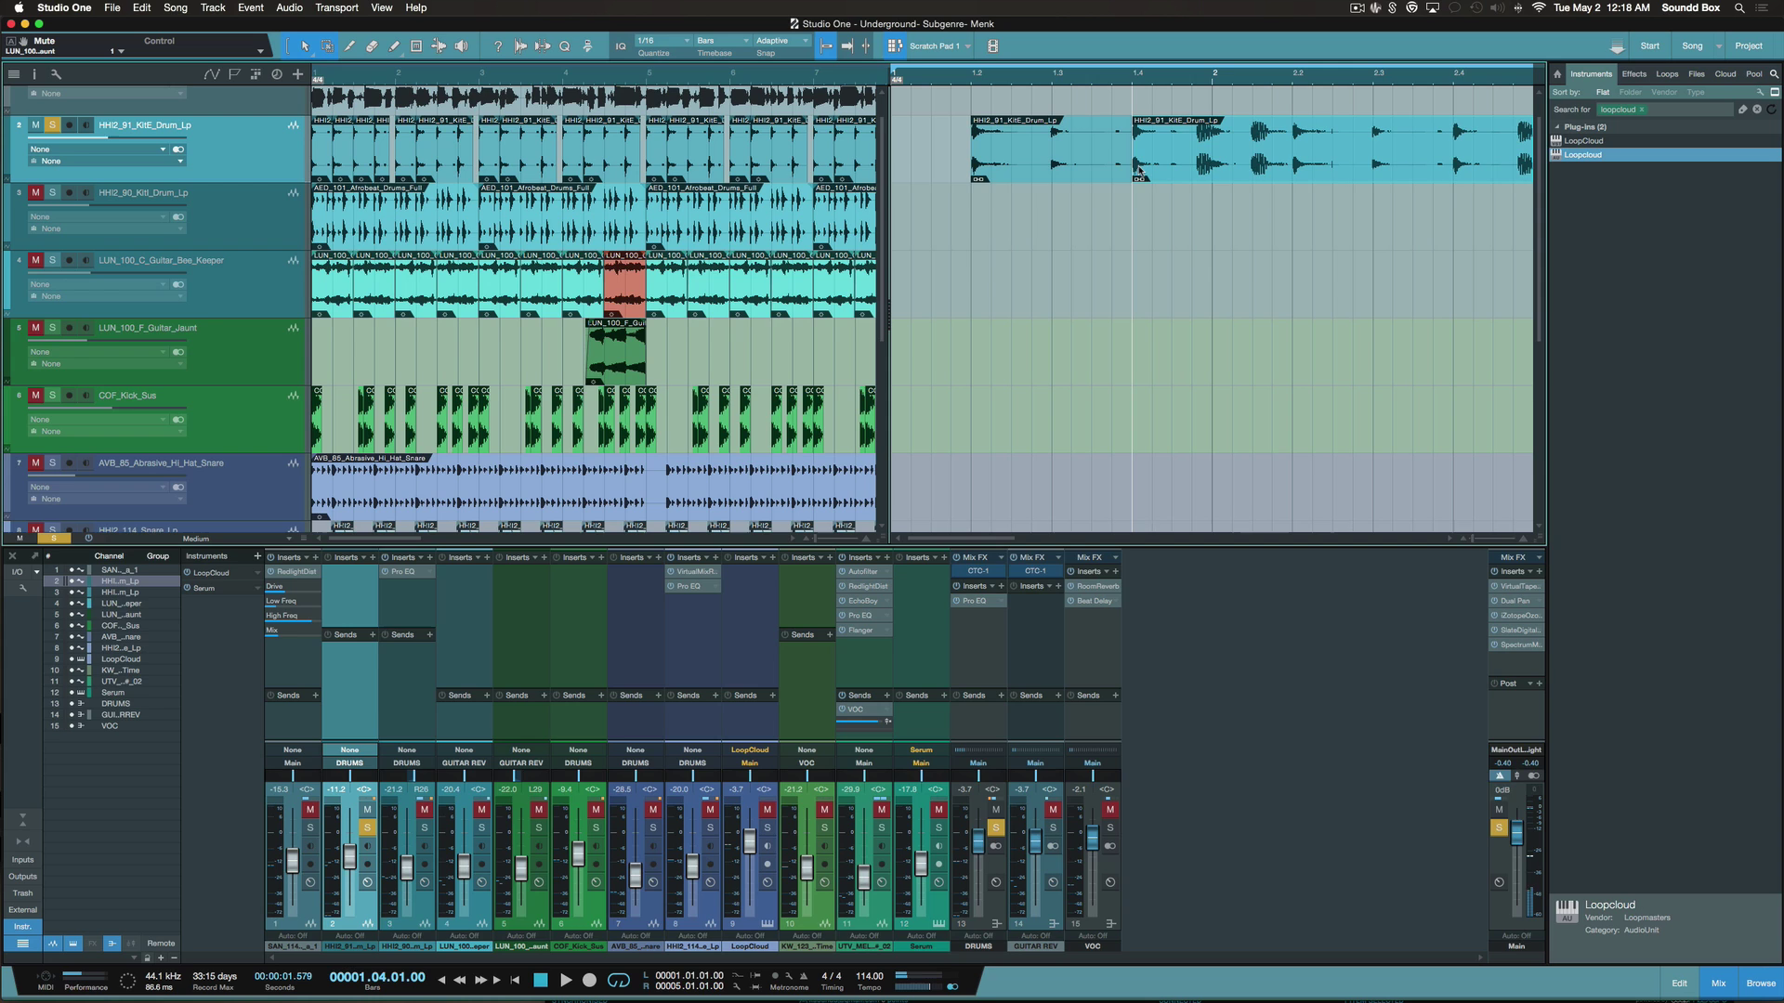
pyautogui.click(1186, 169)
pyautogui.press('Delete')
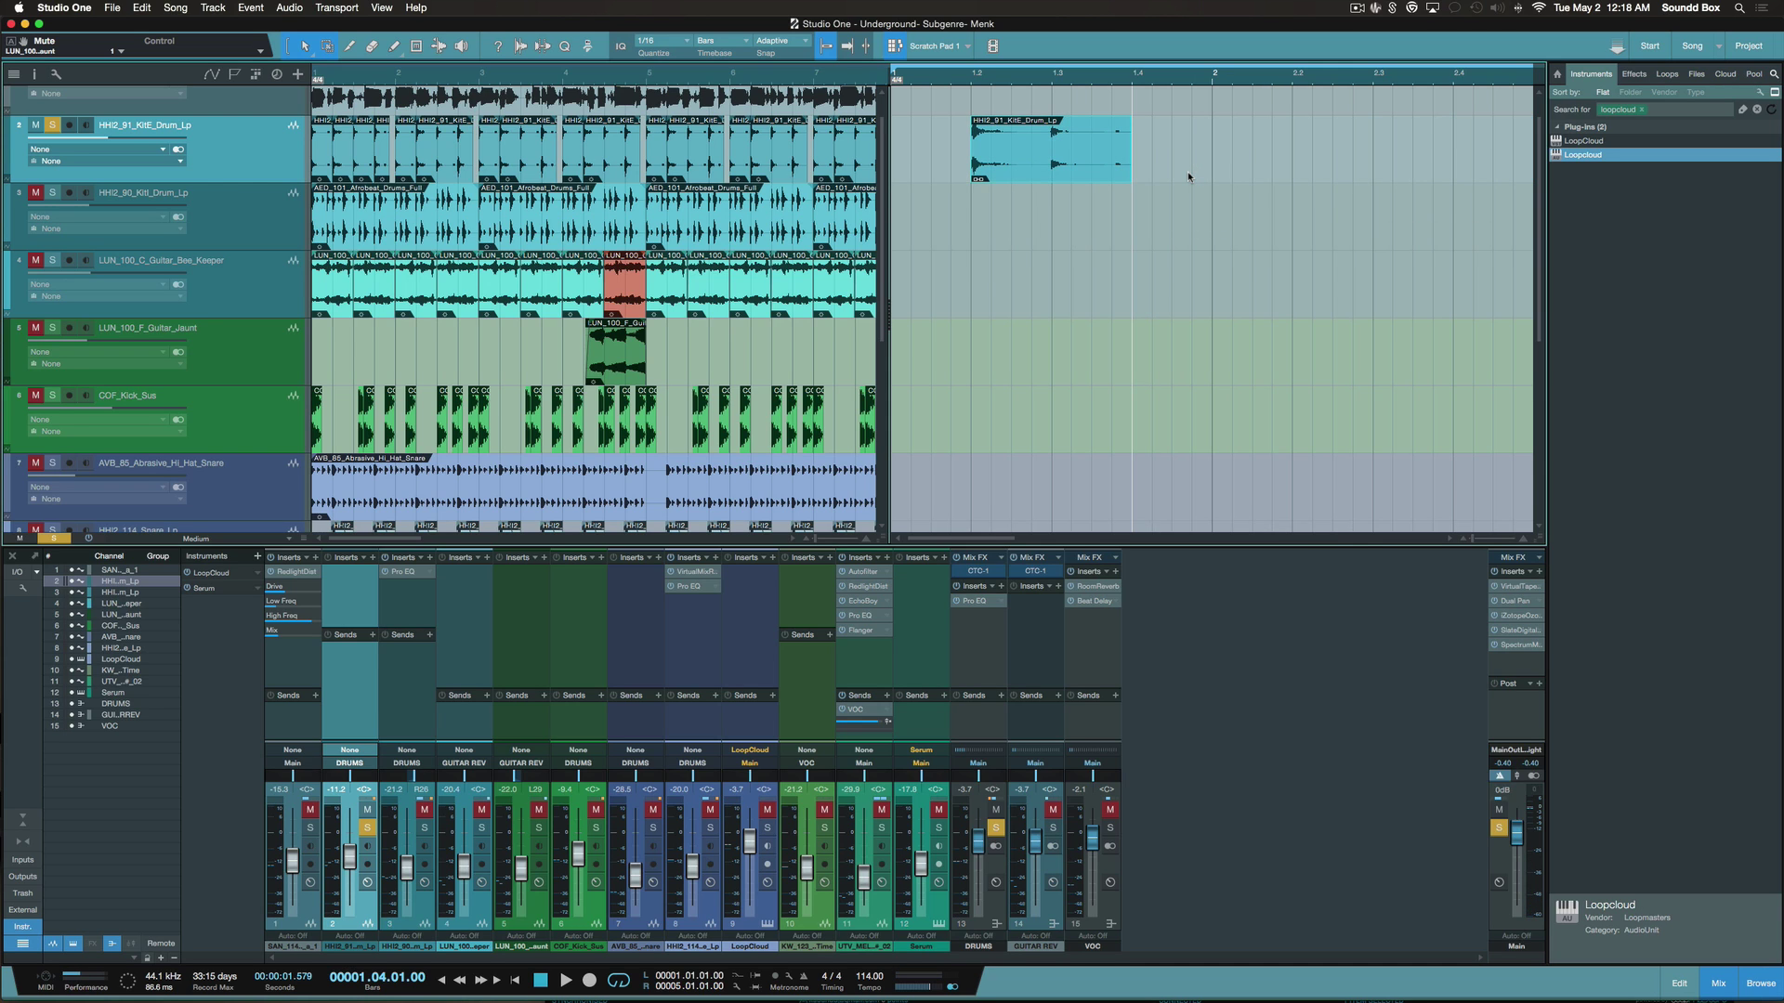
# Repeat the trimmed hi-hat clip right after itself with D
pyautogui.click(1039, 172)
pyautogui.click(895, 80)
pyautogui.press('space')
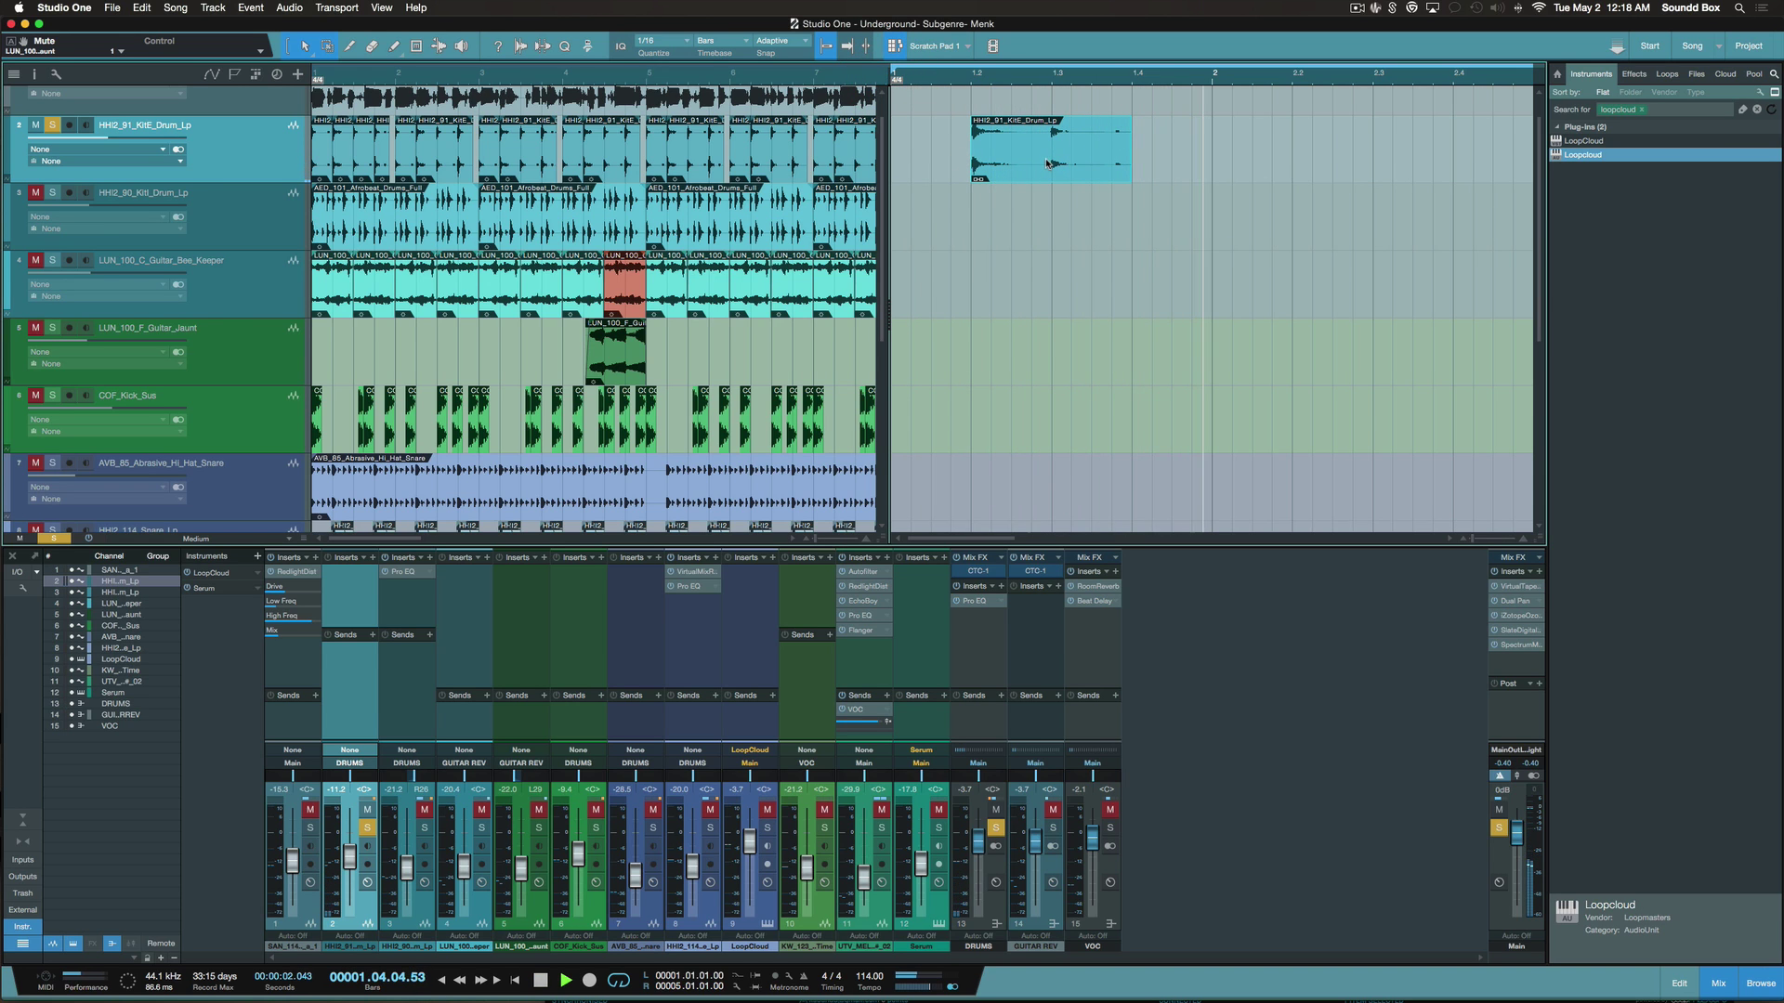
pyautogui.press('d')
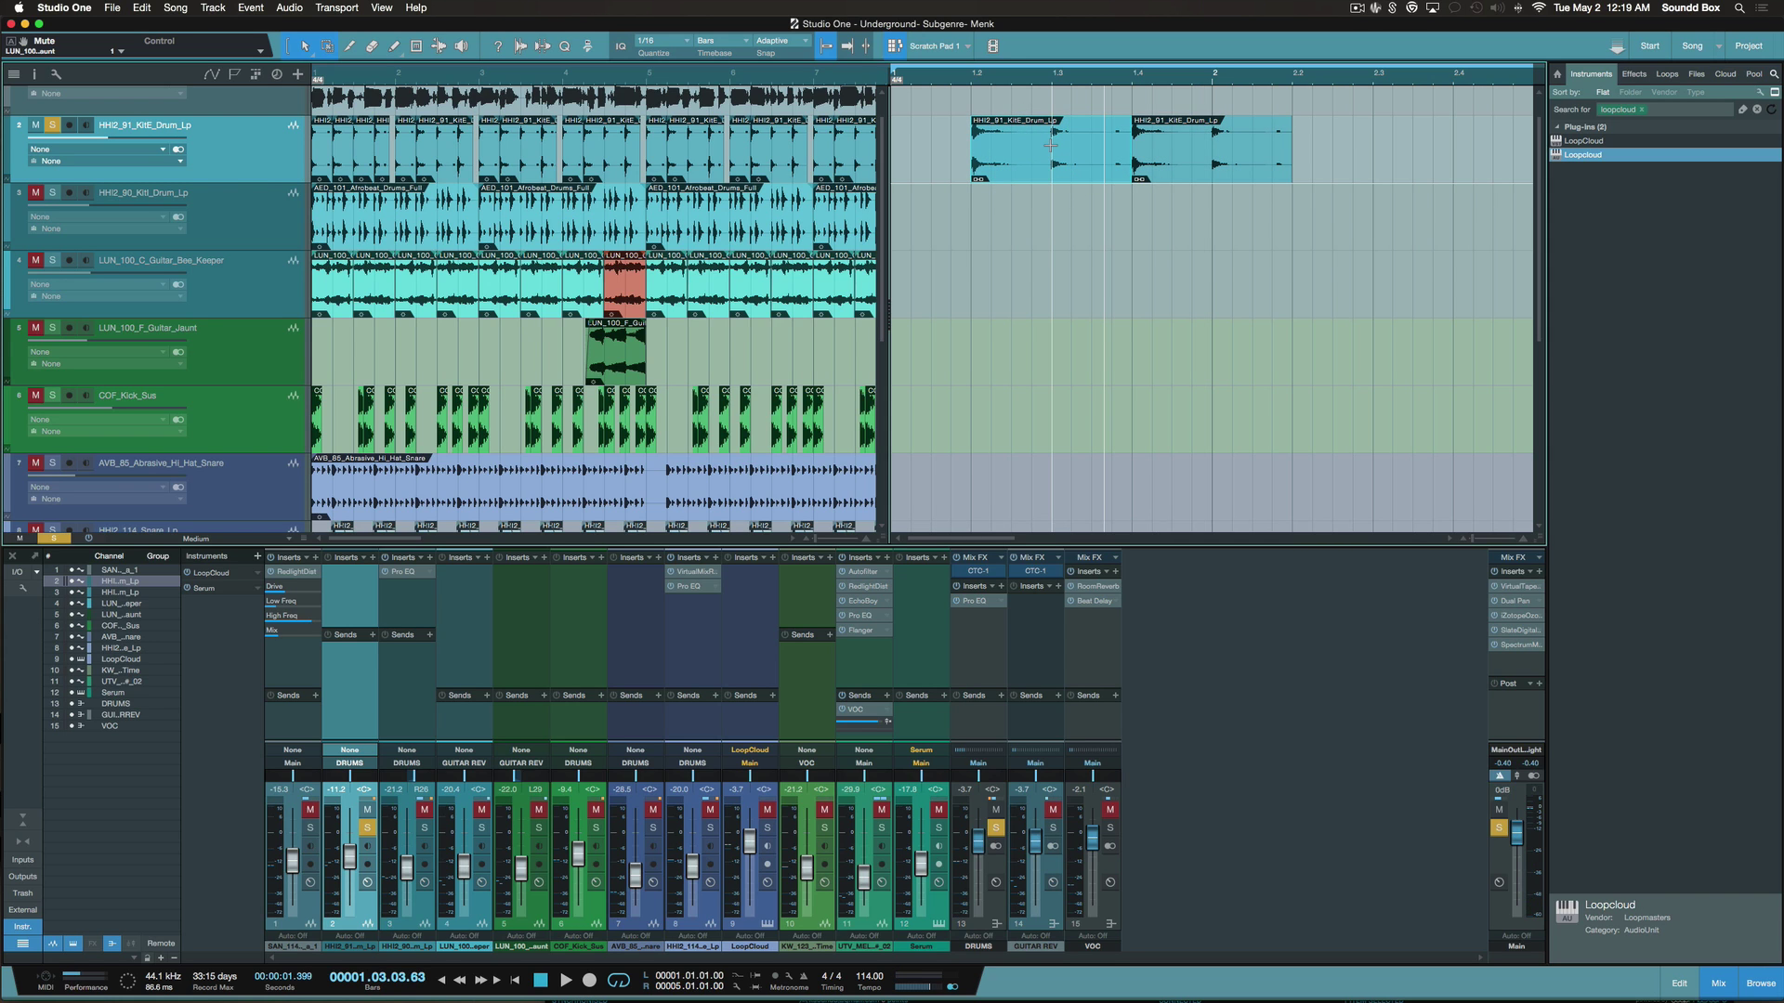
pyautogui.moveTo(1050, 144); pyautogui.dragTo(901, 169)
pyautogui.scroll(1, 1090, 176)
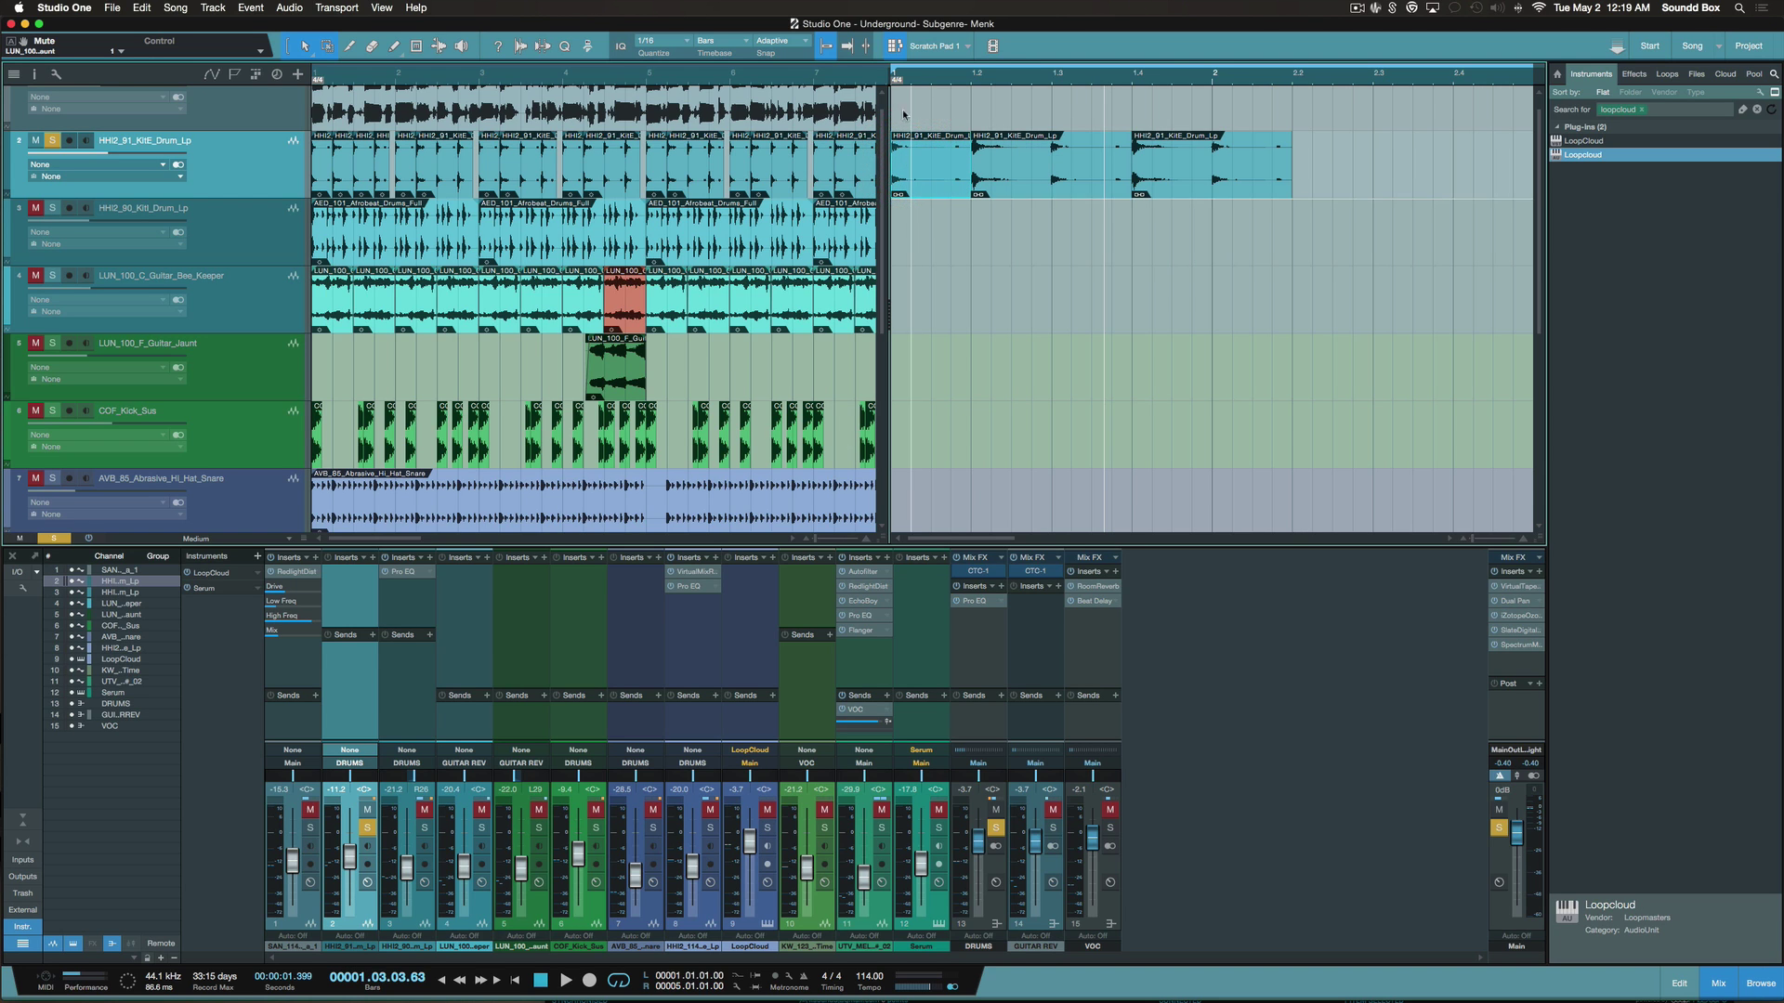
# Trim the last hi-hat clip to end at bar 2 and select all three HHI2_91 clips
pyautogui.press('space')
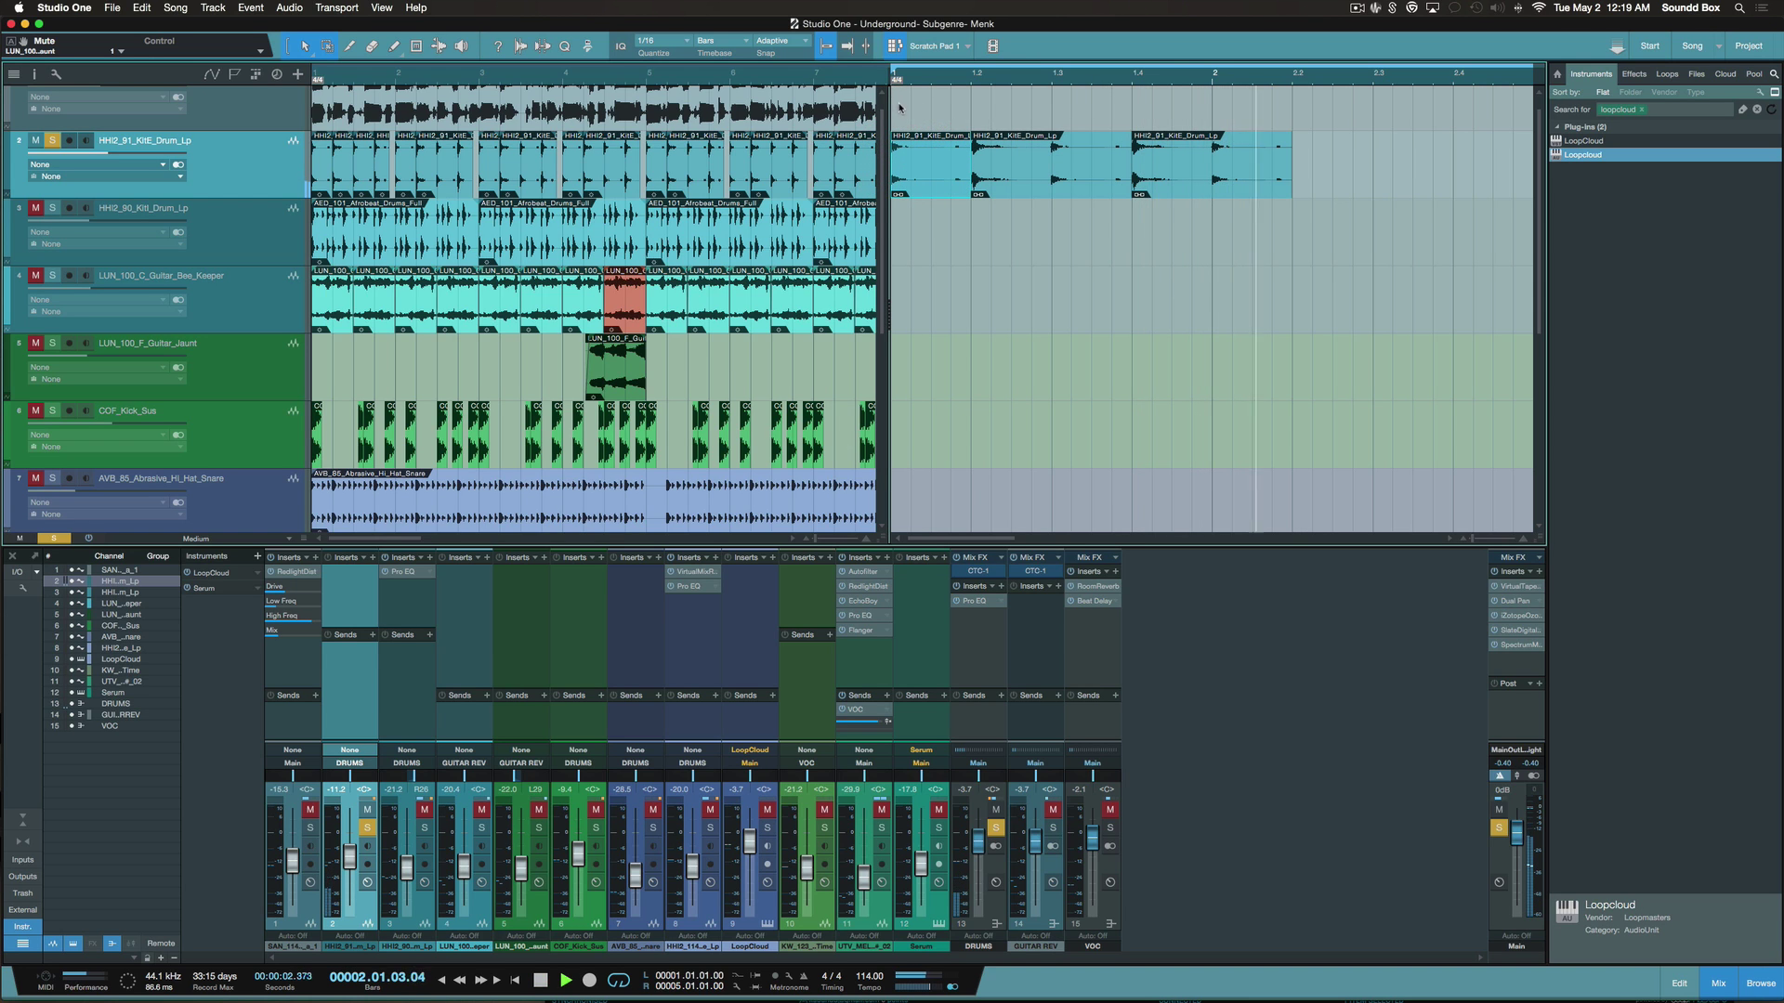
pyautogui.click(897, 106)
pyautogui.press('space')
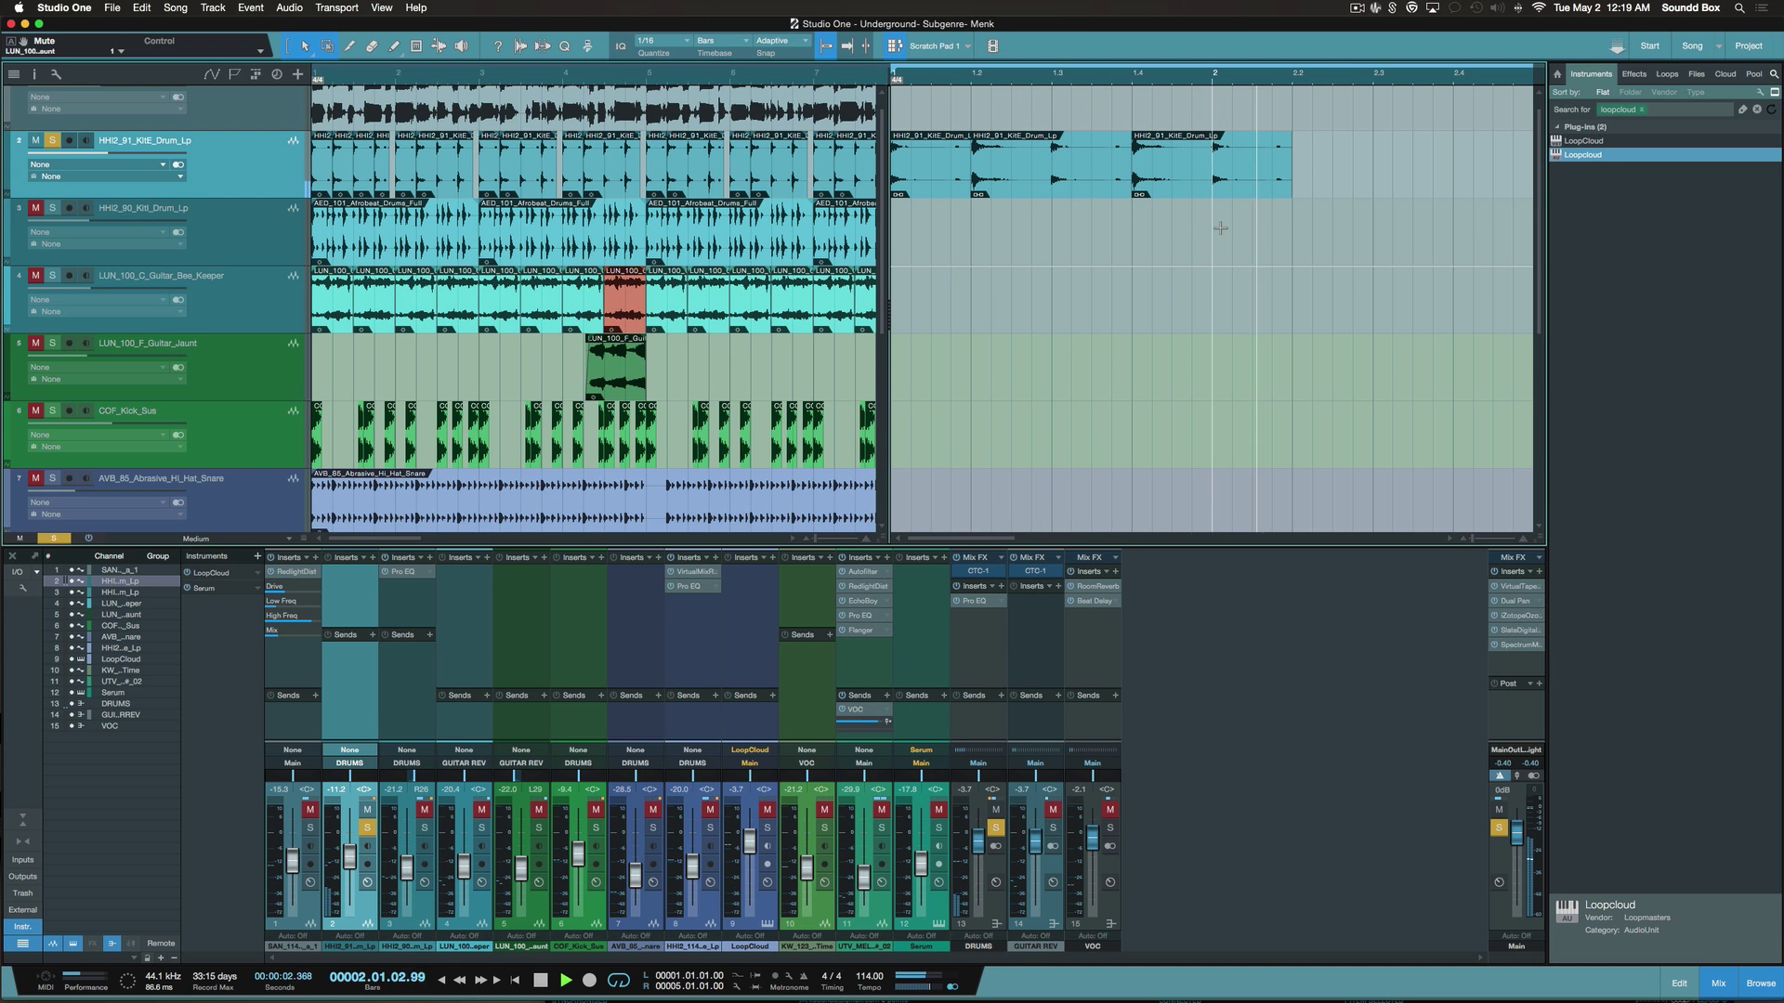
pyautogui.press('space')
pyautogui.moveTo(1289, 186); pyautogui.dragTo(1207, 183)
pyautogui.moveTo(1143, 232); pyautogui.dragTo(924, 175)
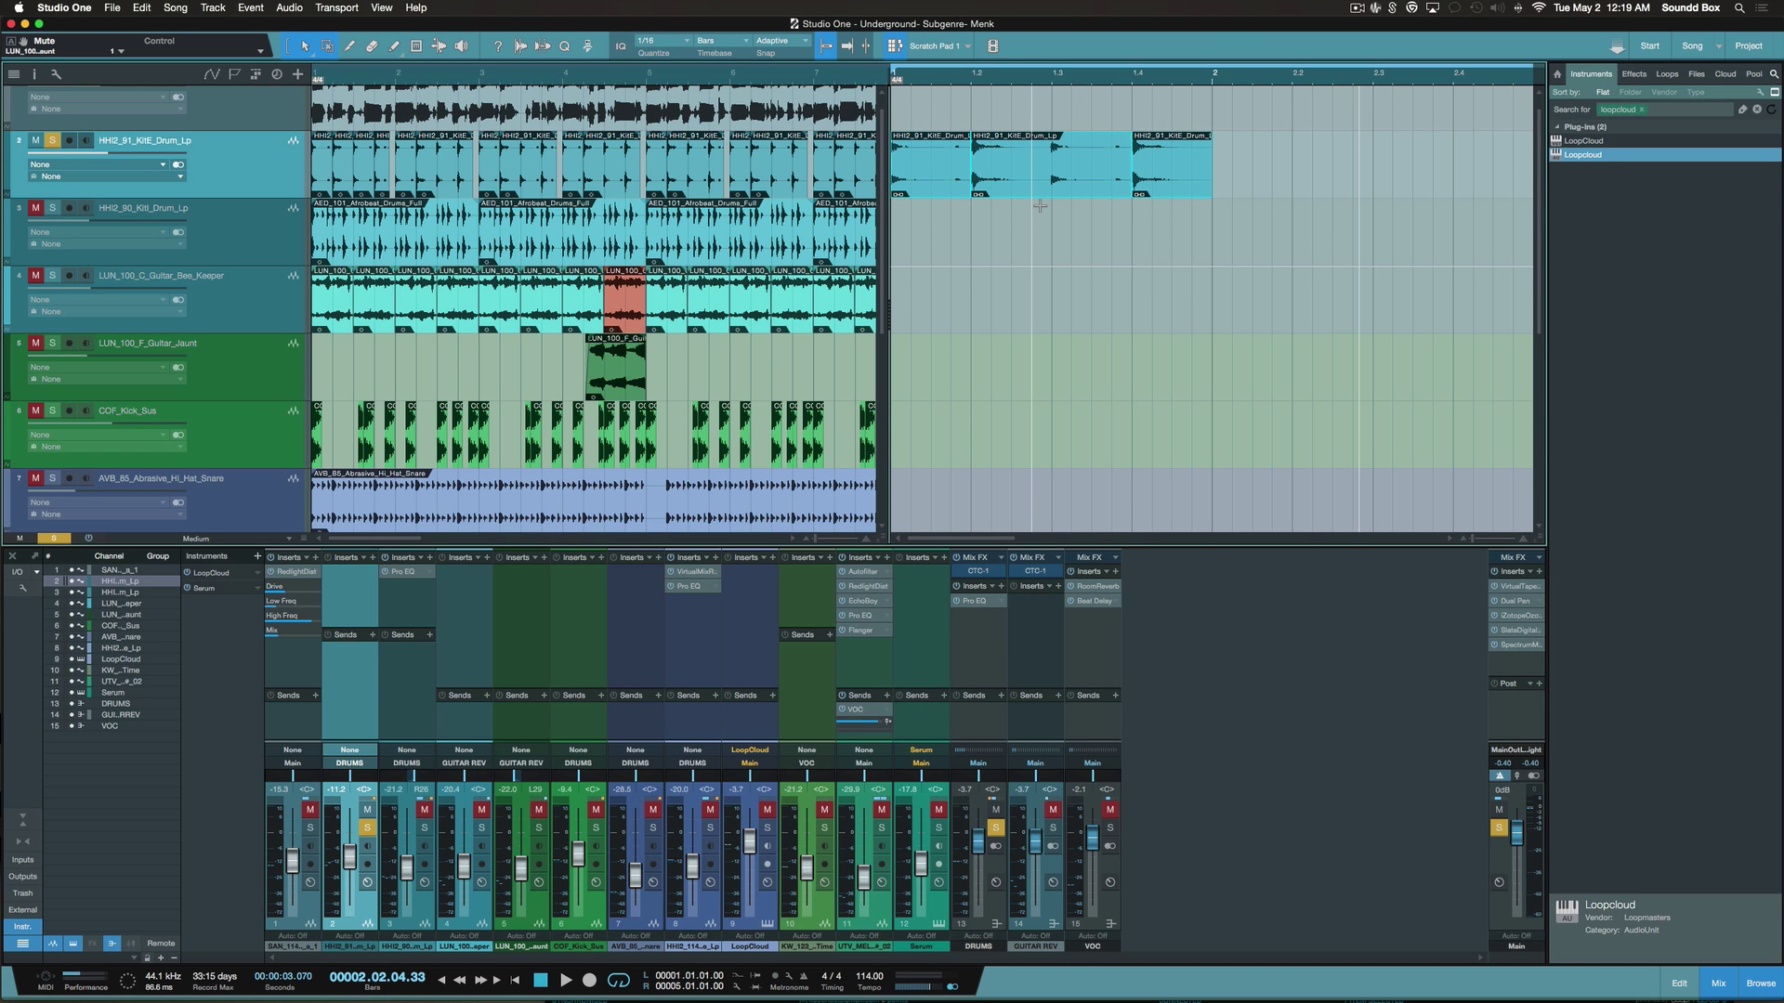
# Duplicate the hi-hat clips with D until they fill bars 1 to 5
pyautogui.press('d')
pyautogui.press('d')
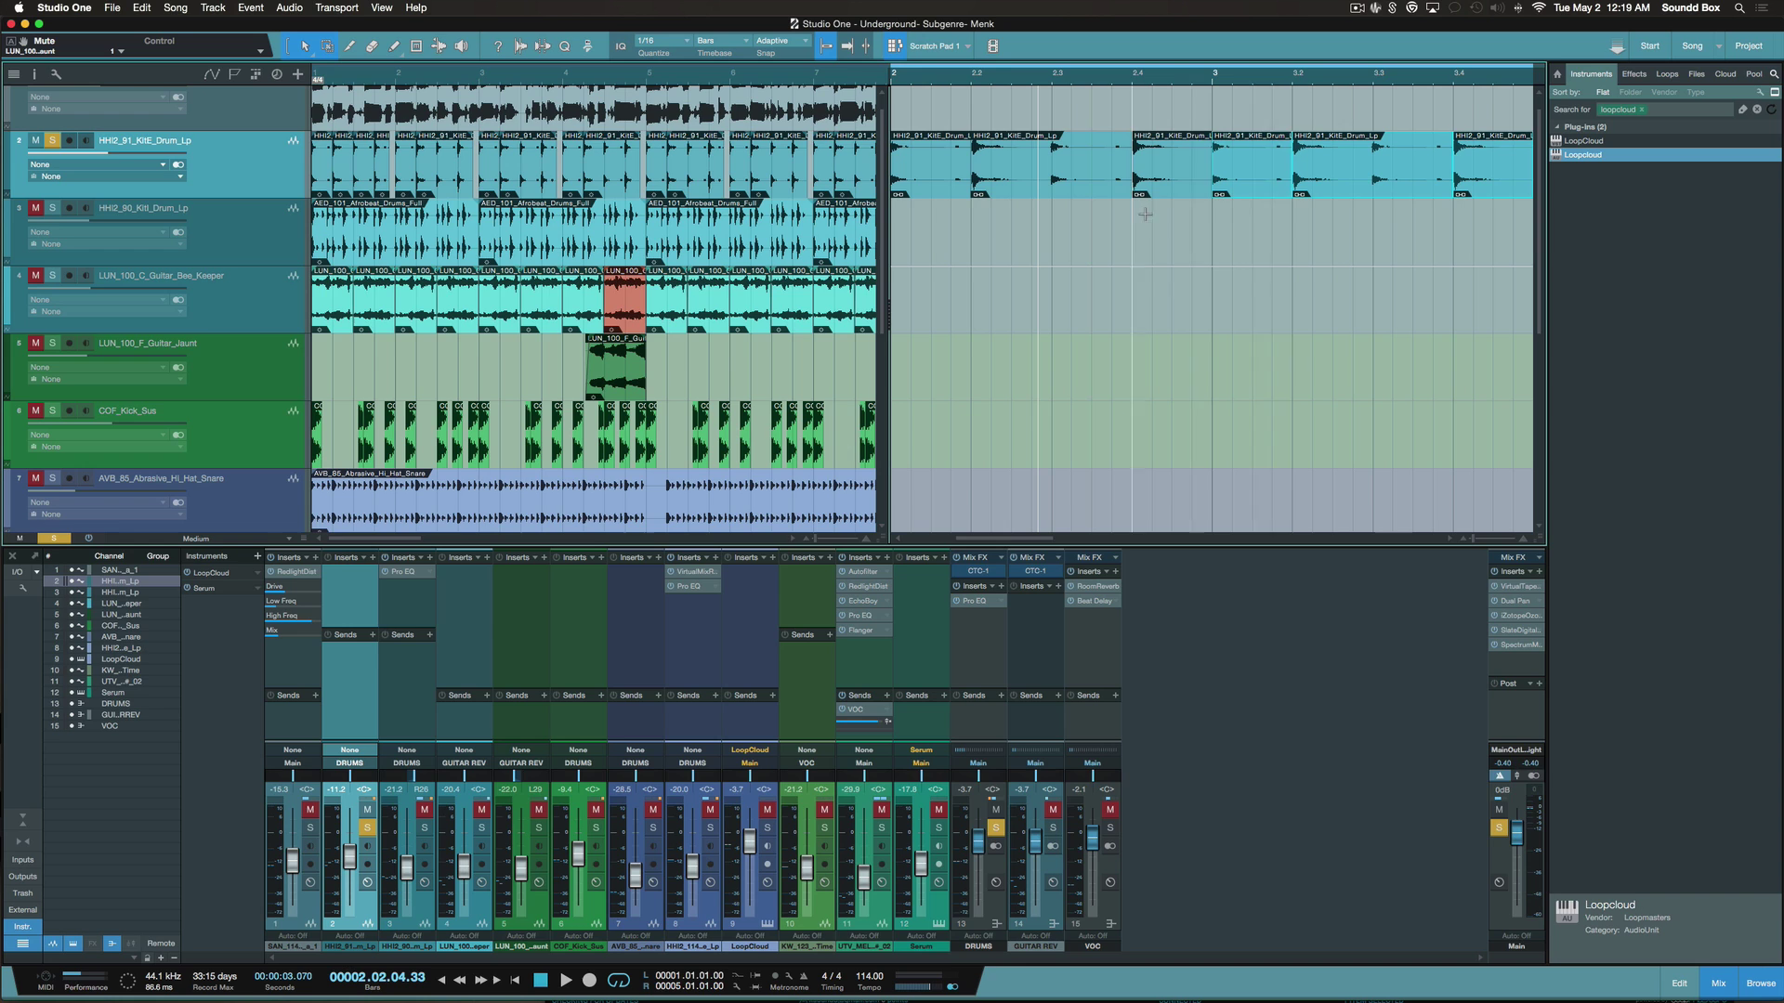
pyautogui.press('w')
pyautogui.press('w')
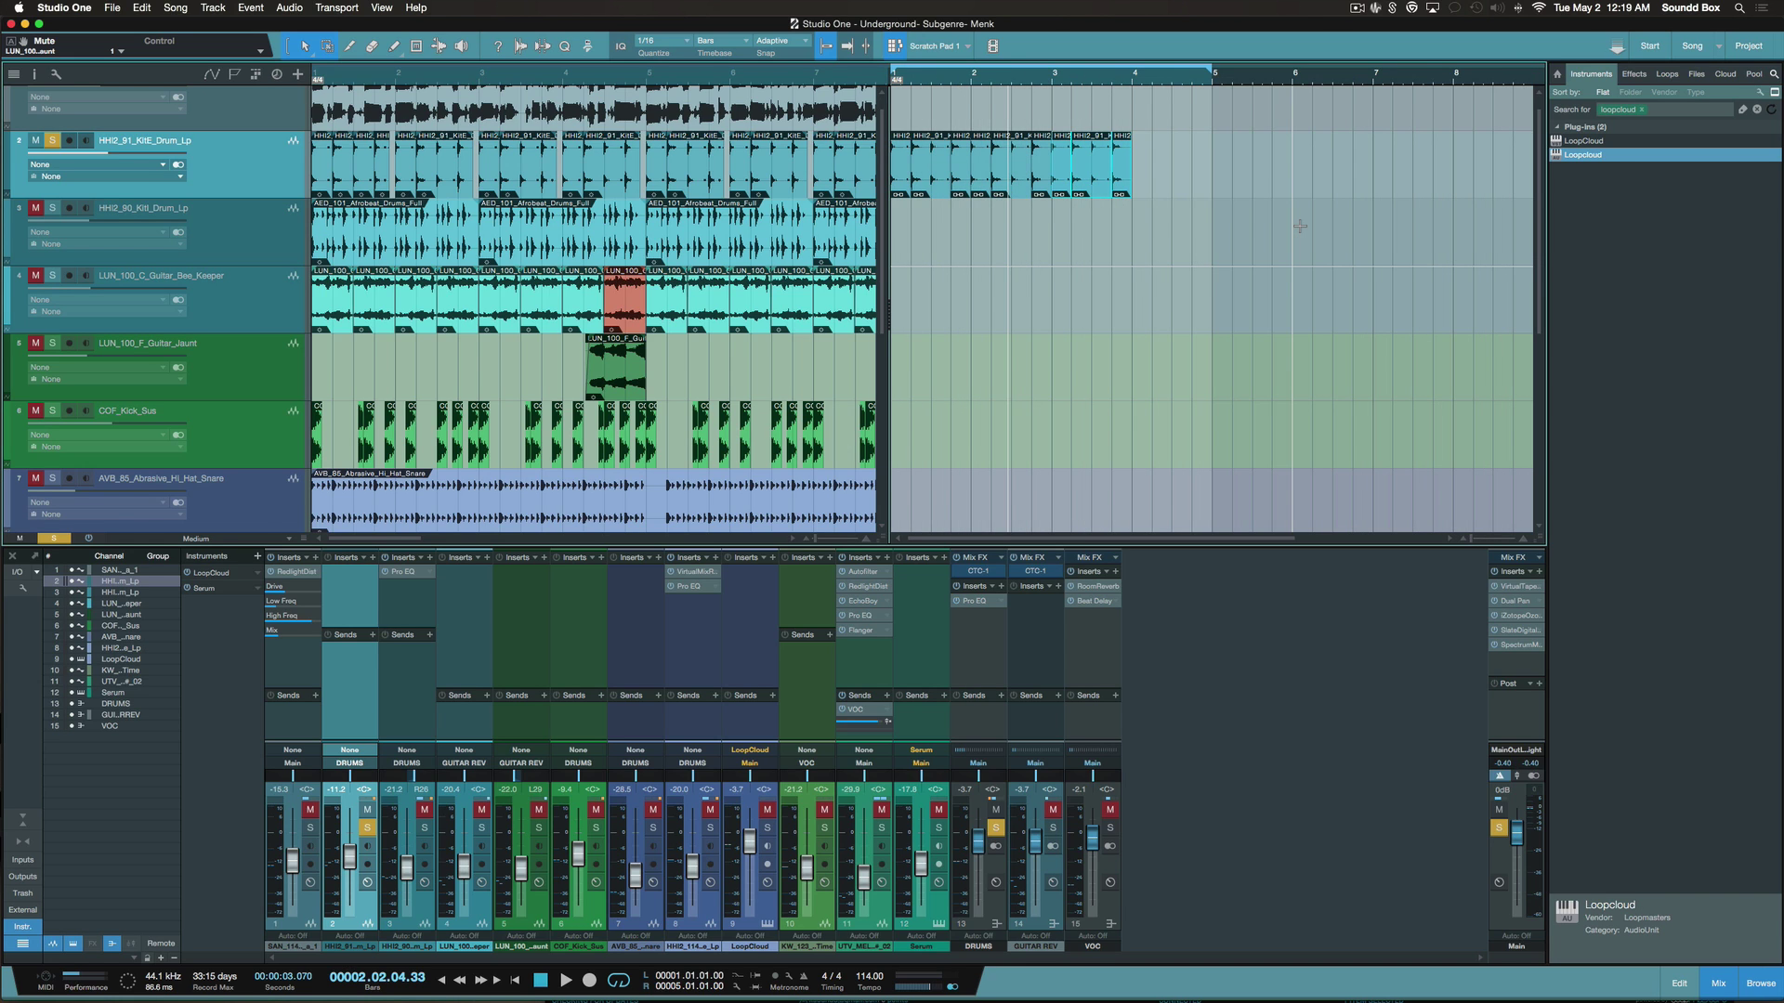
pyautogui.press('d')
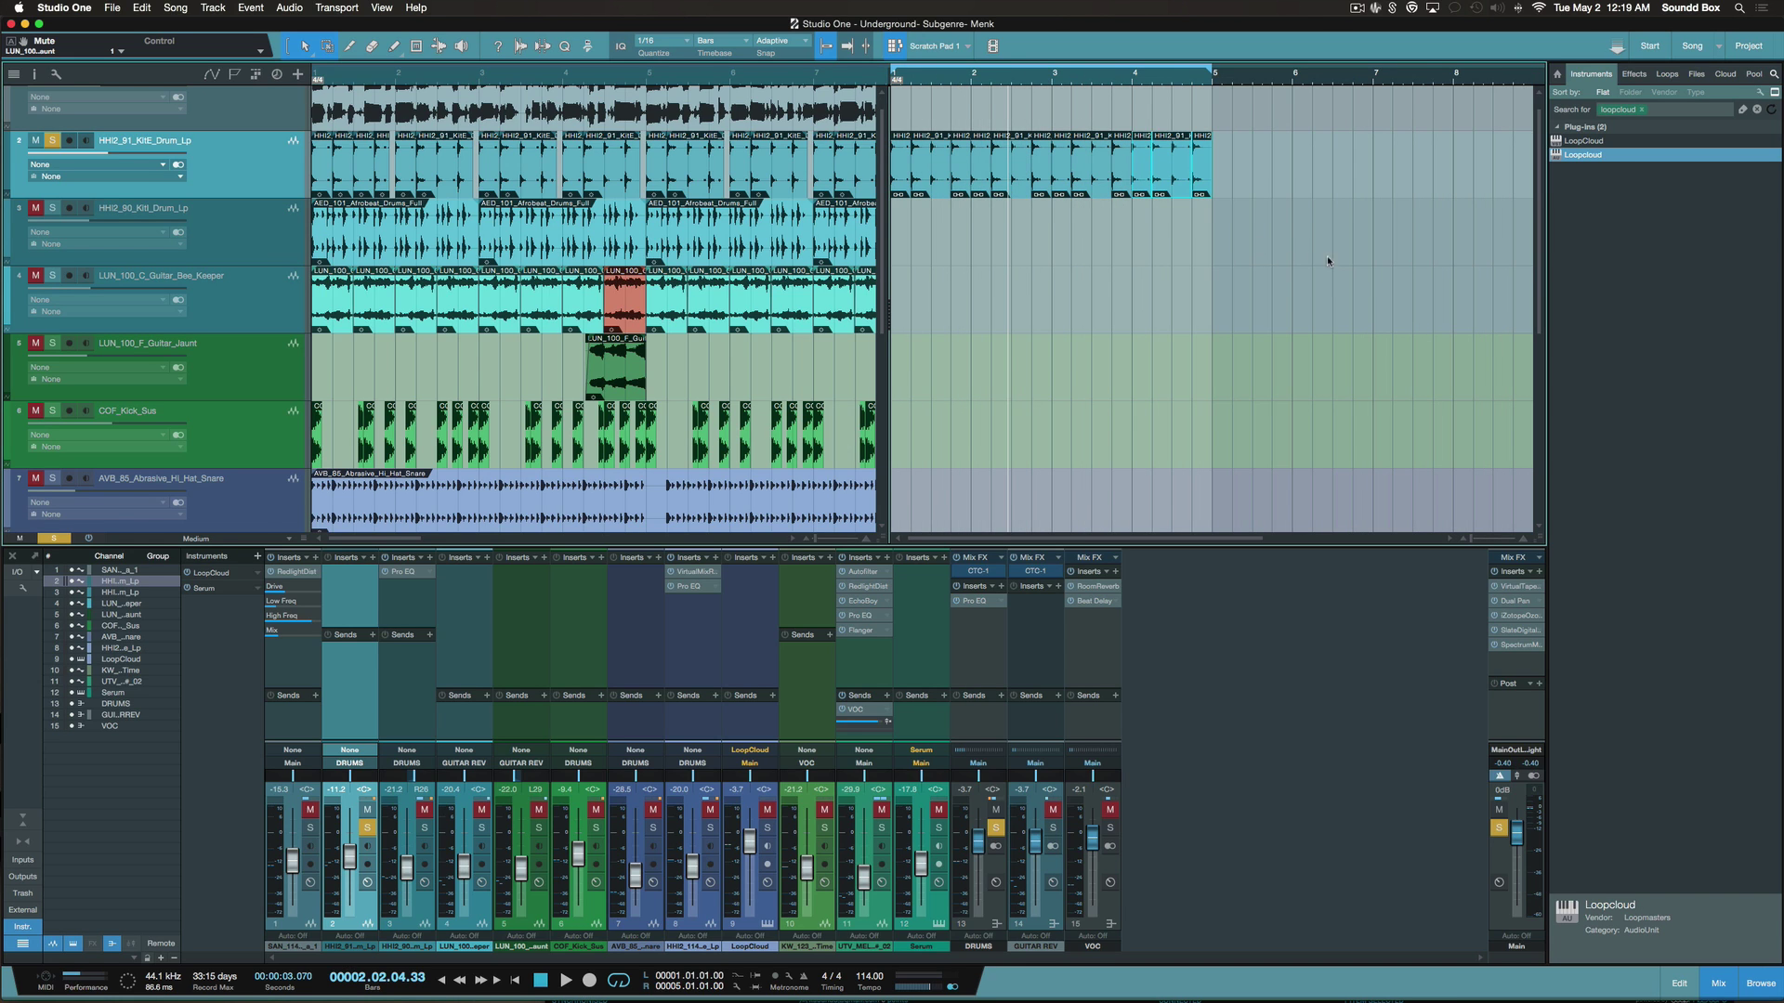
pyautogui.click(1165, 262)
# Play the main arrangement, then loop and play bars 1–5 of the Scratch Pad
pyautogui.click(445, 76)
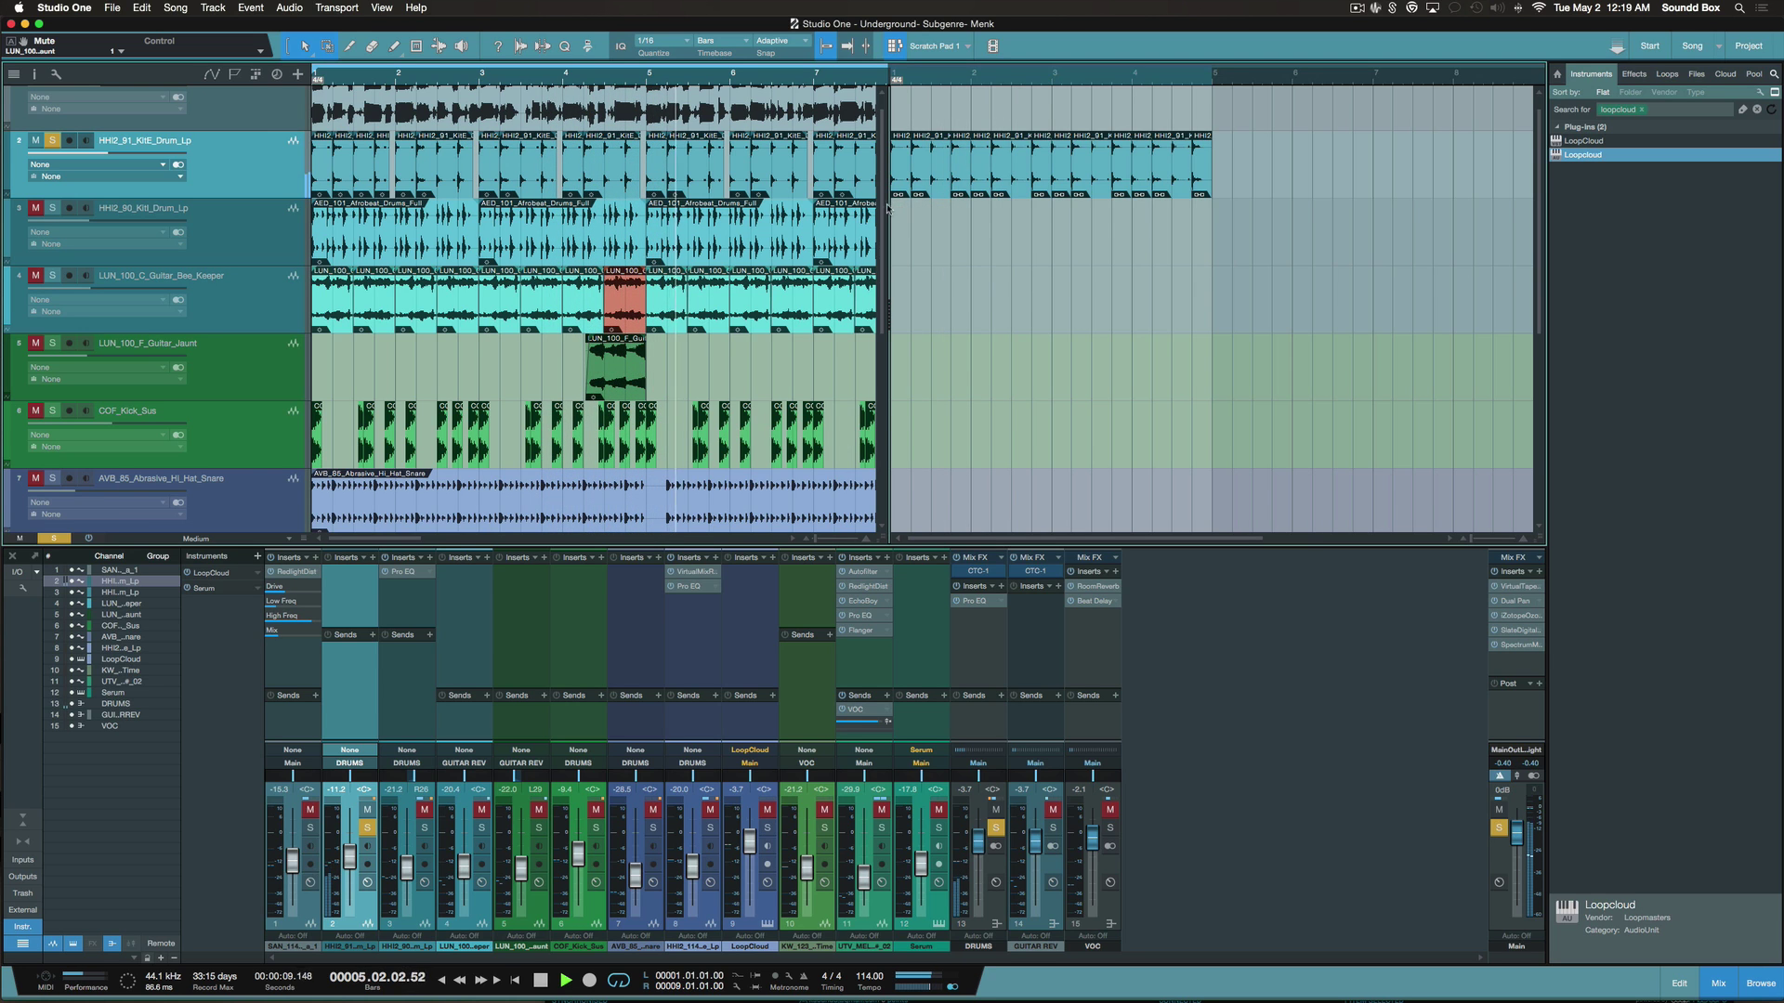
pyautogui.press('space')
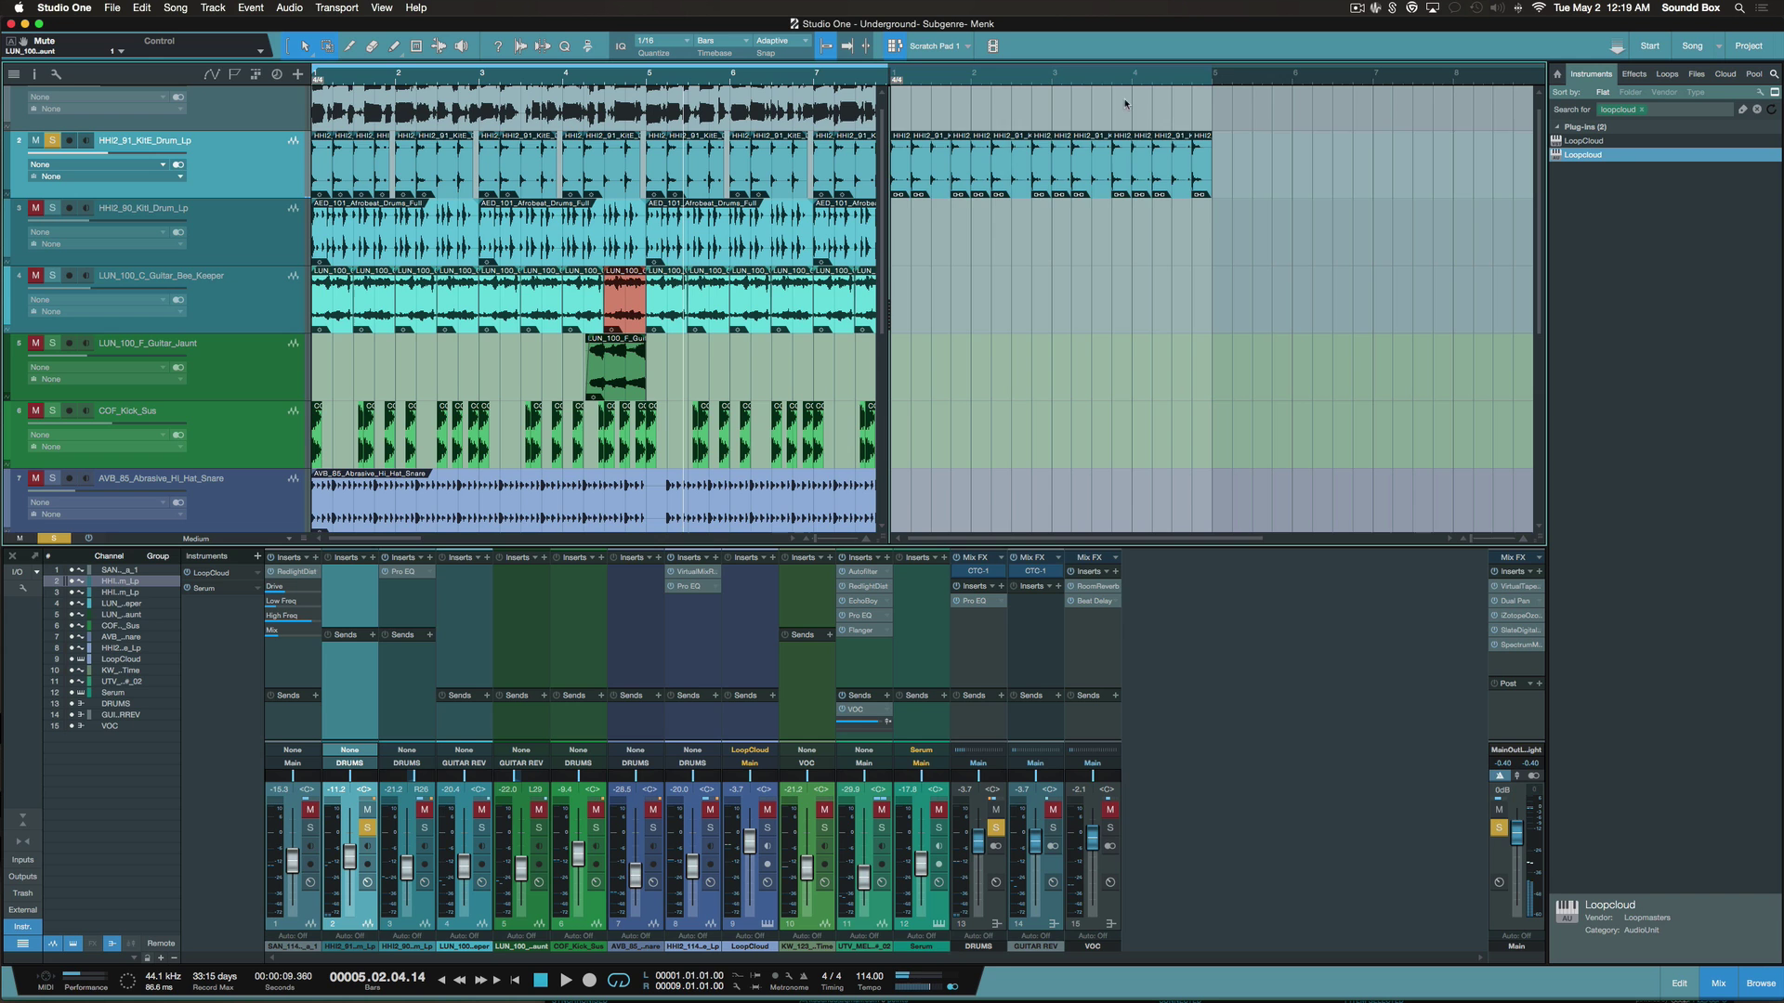
pyautogui.click(940, 80)
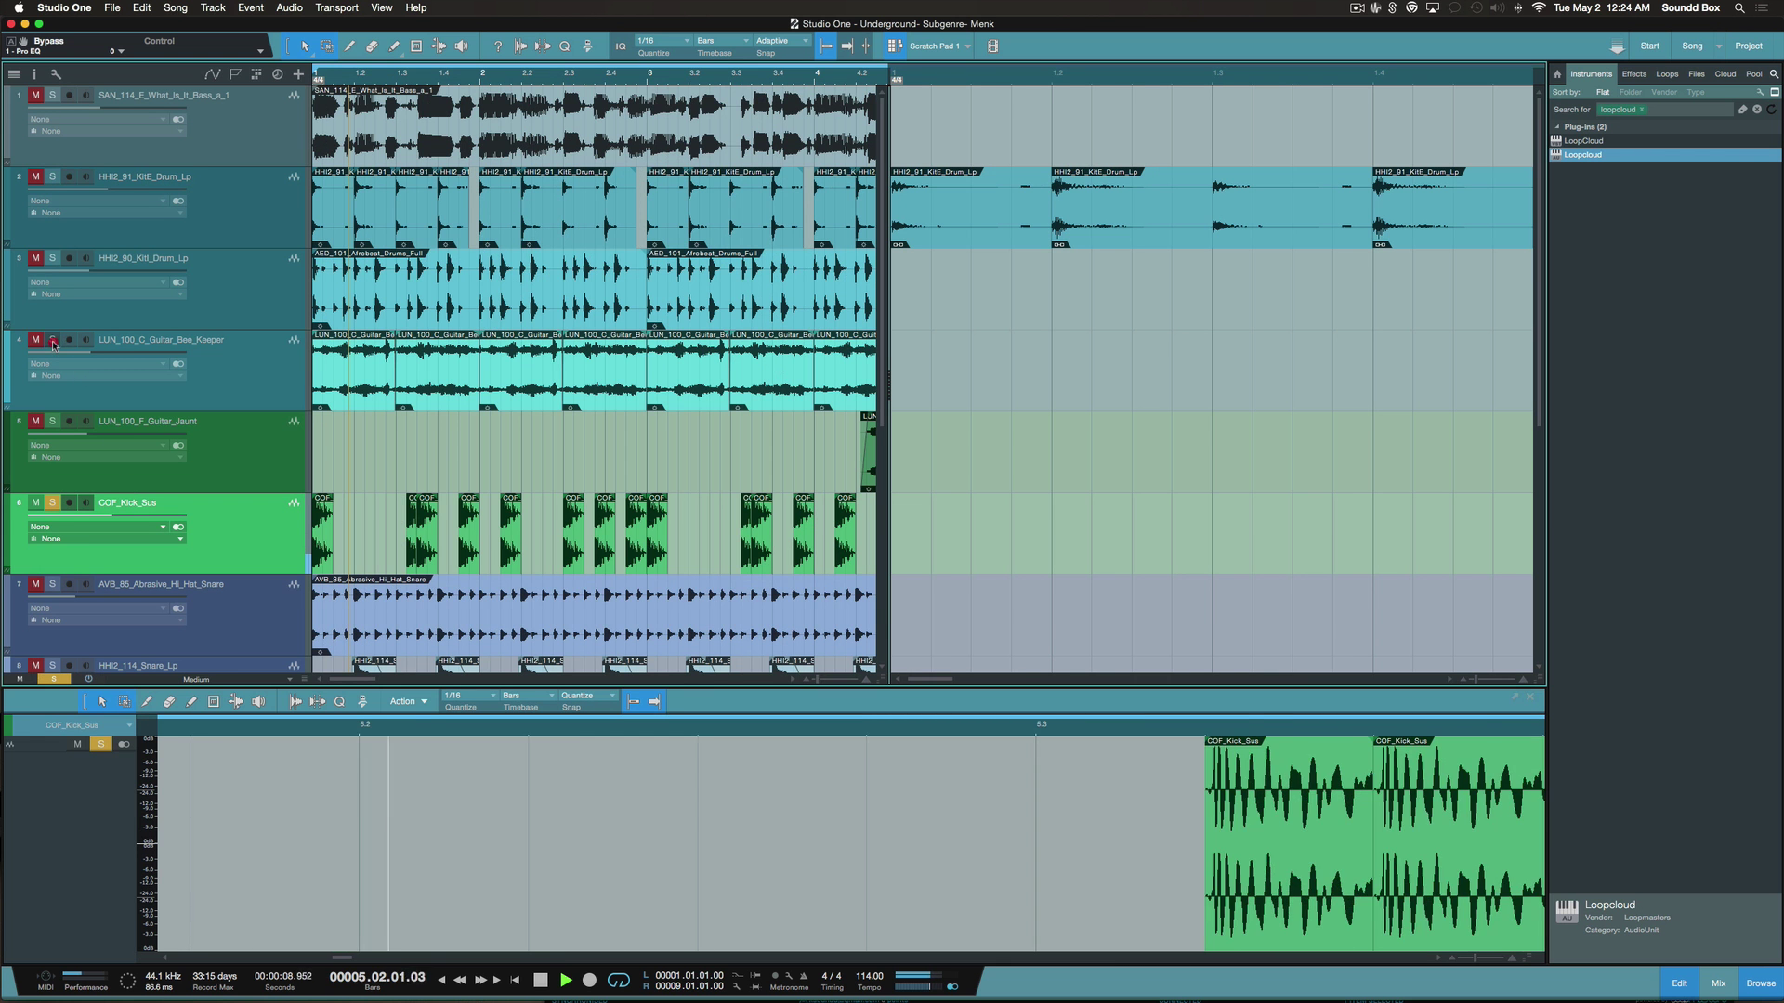
pyautogui.click(53, 343)
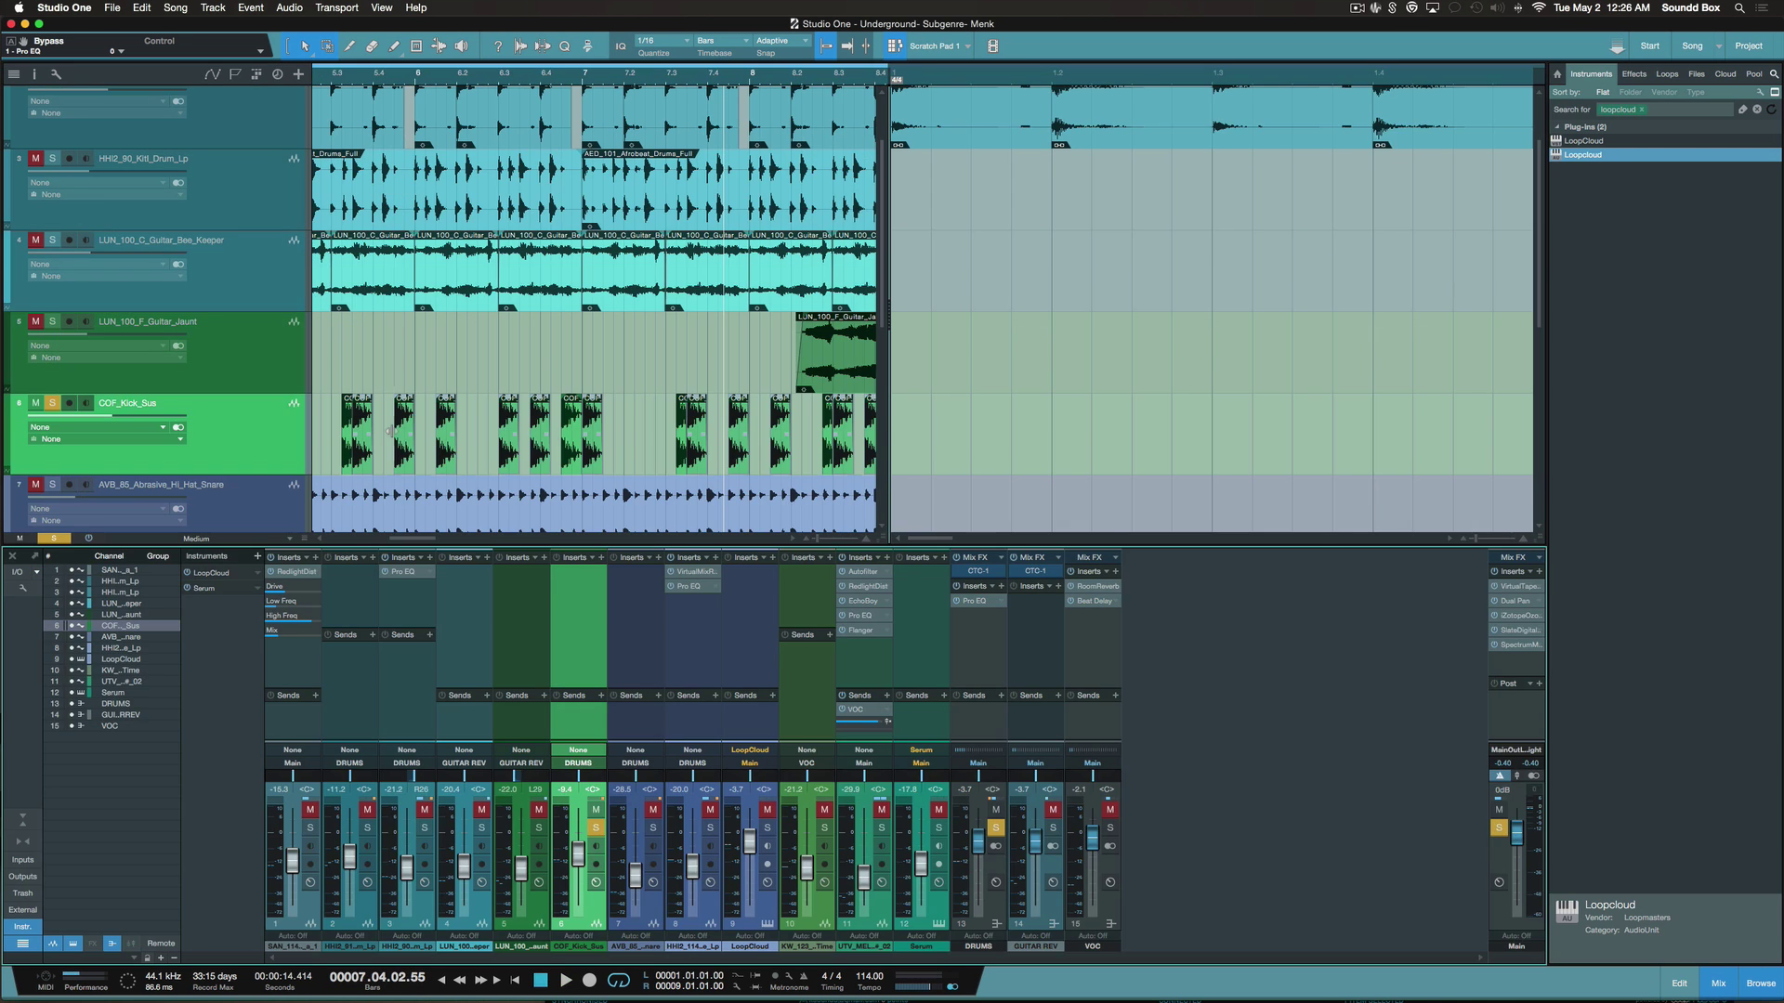
# Preview COF_Kick_Sus.wav in Loopcloud and drop it onto the kick track at bar 1
pyautogui.press('super+Tab')
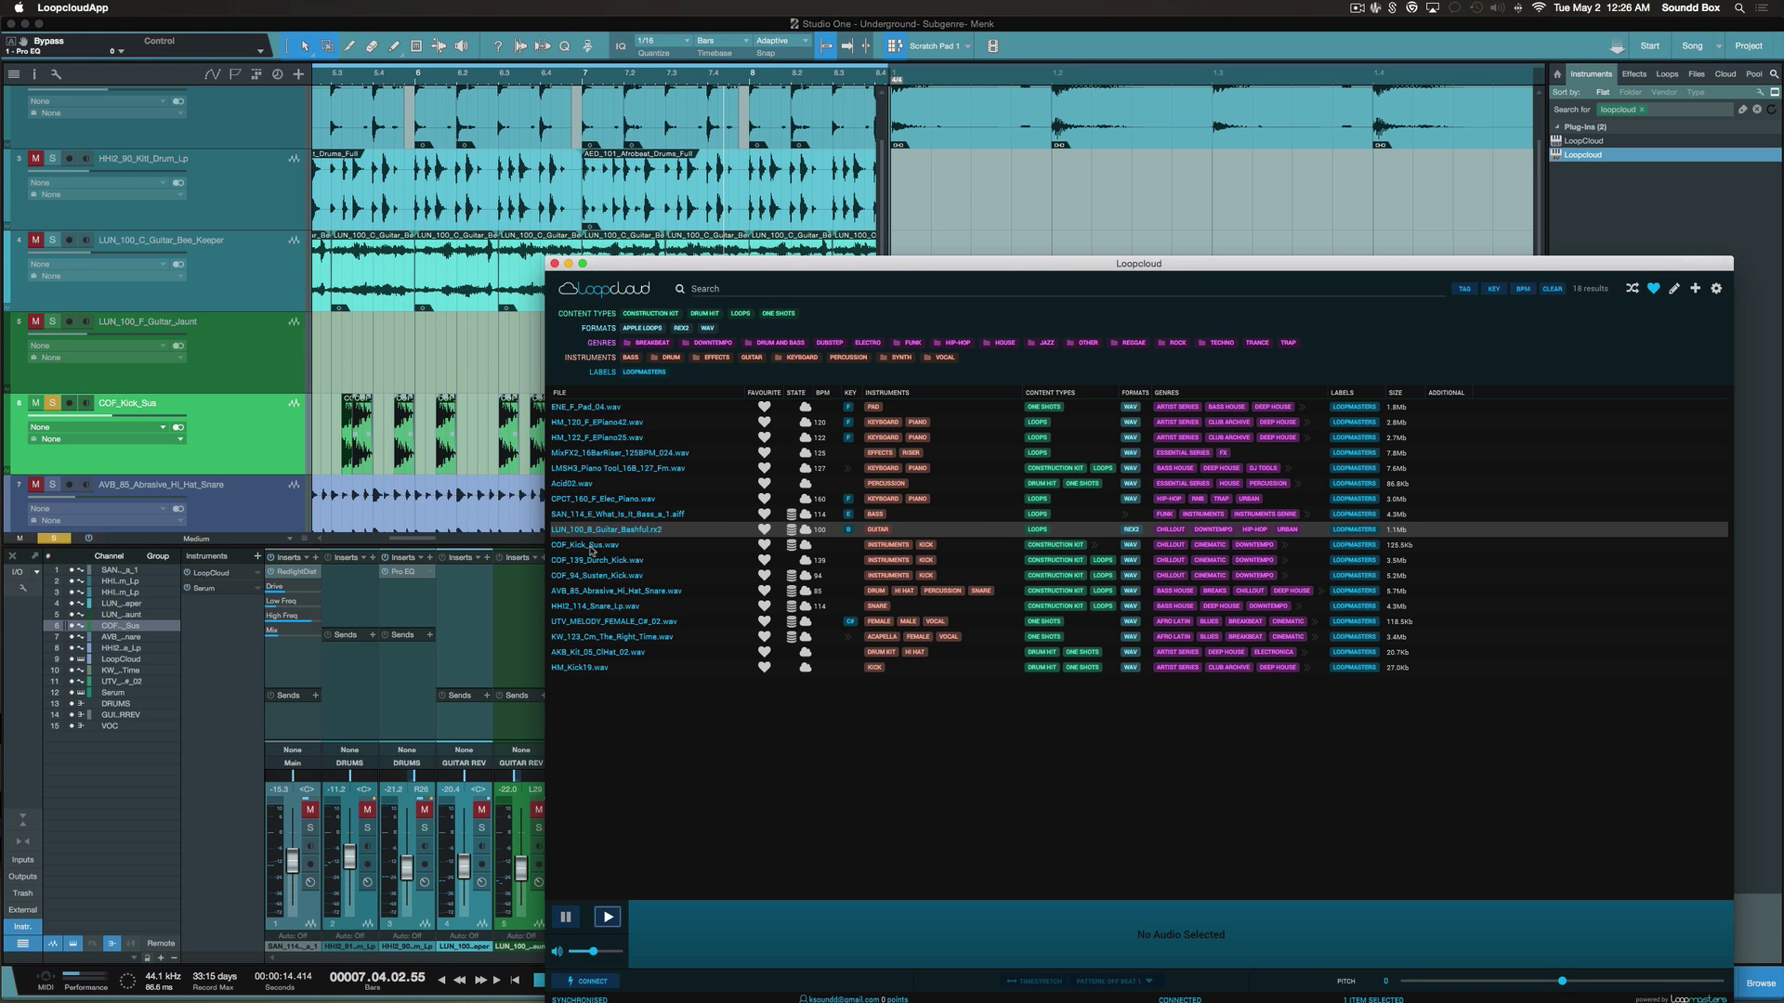
pyautogui.click(598, 548)
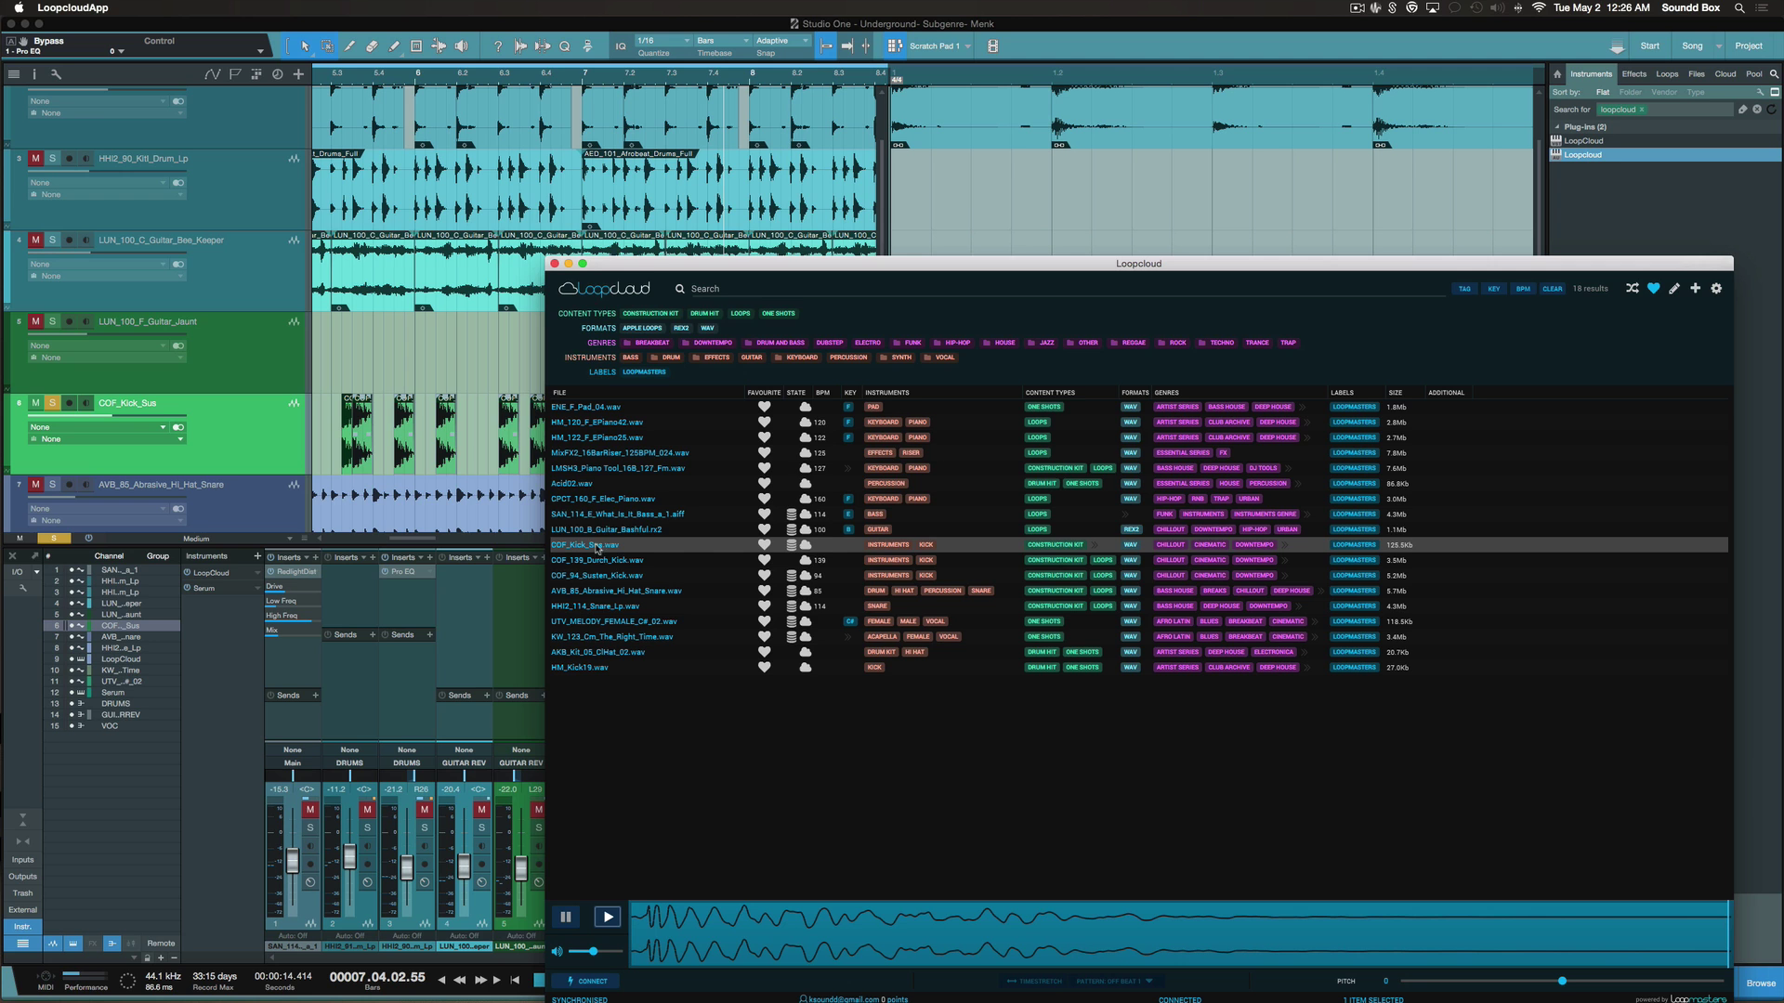
pyautogui.moveTo(657, 271); pyautogui.dragTo(705, 437)
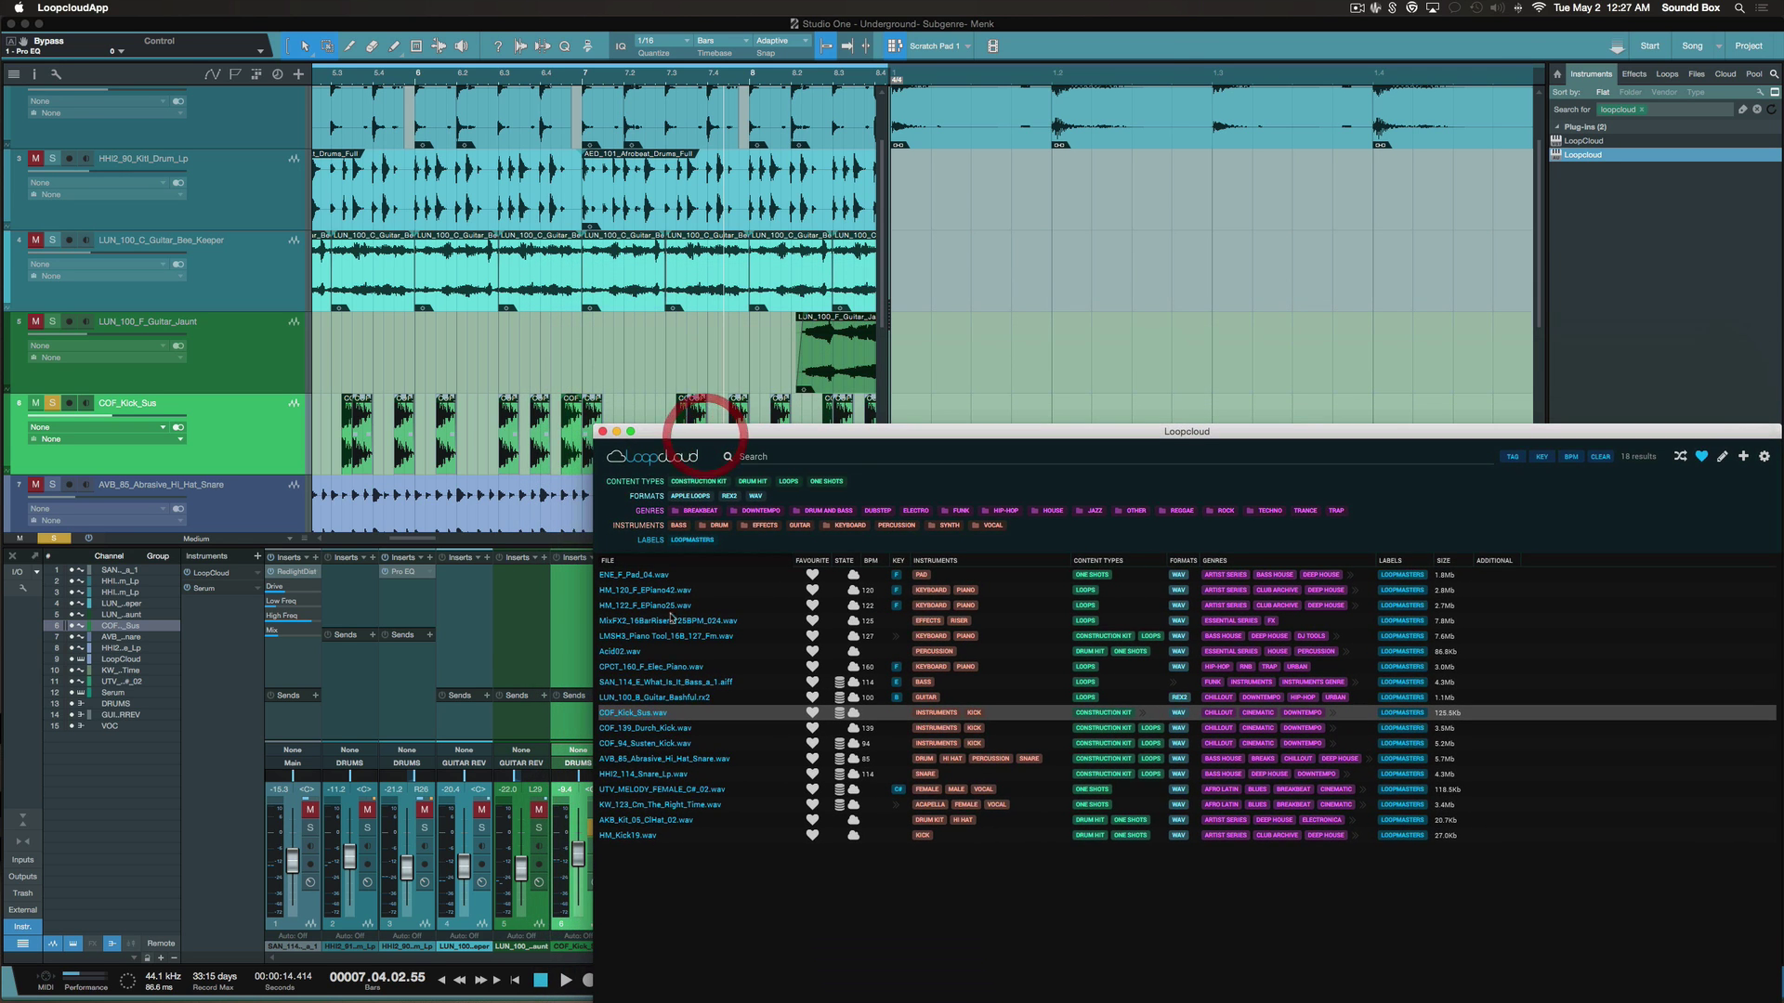
pyautogui.moveTo(659, 713); pyautogui.dragTo(925, 405)
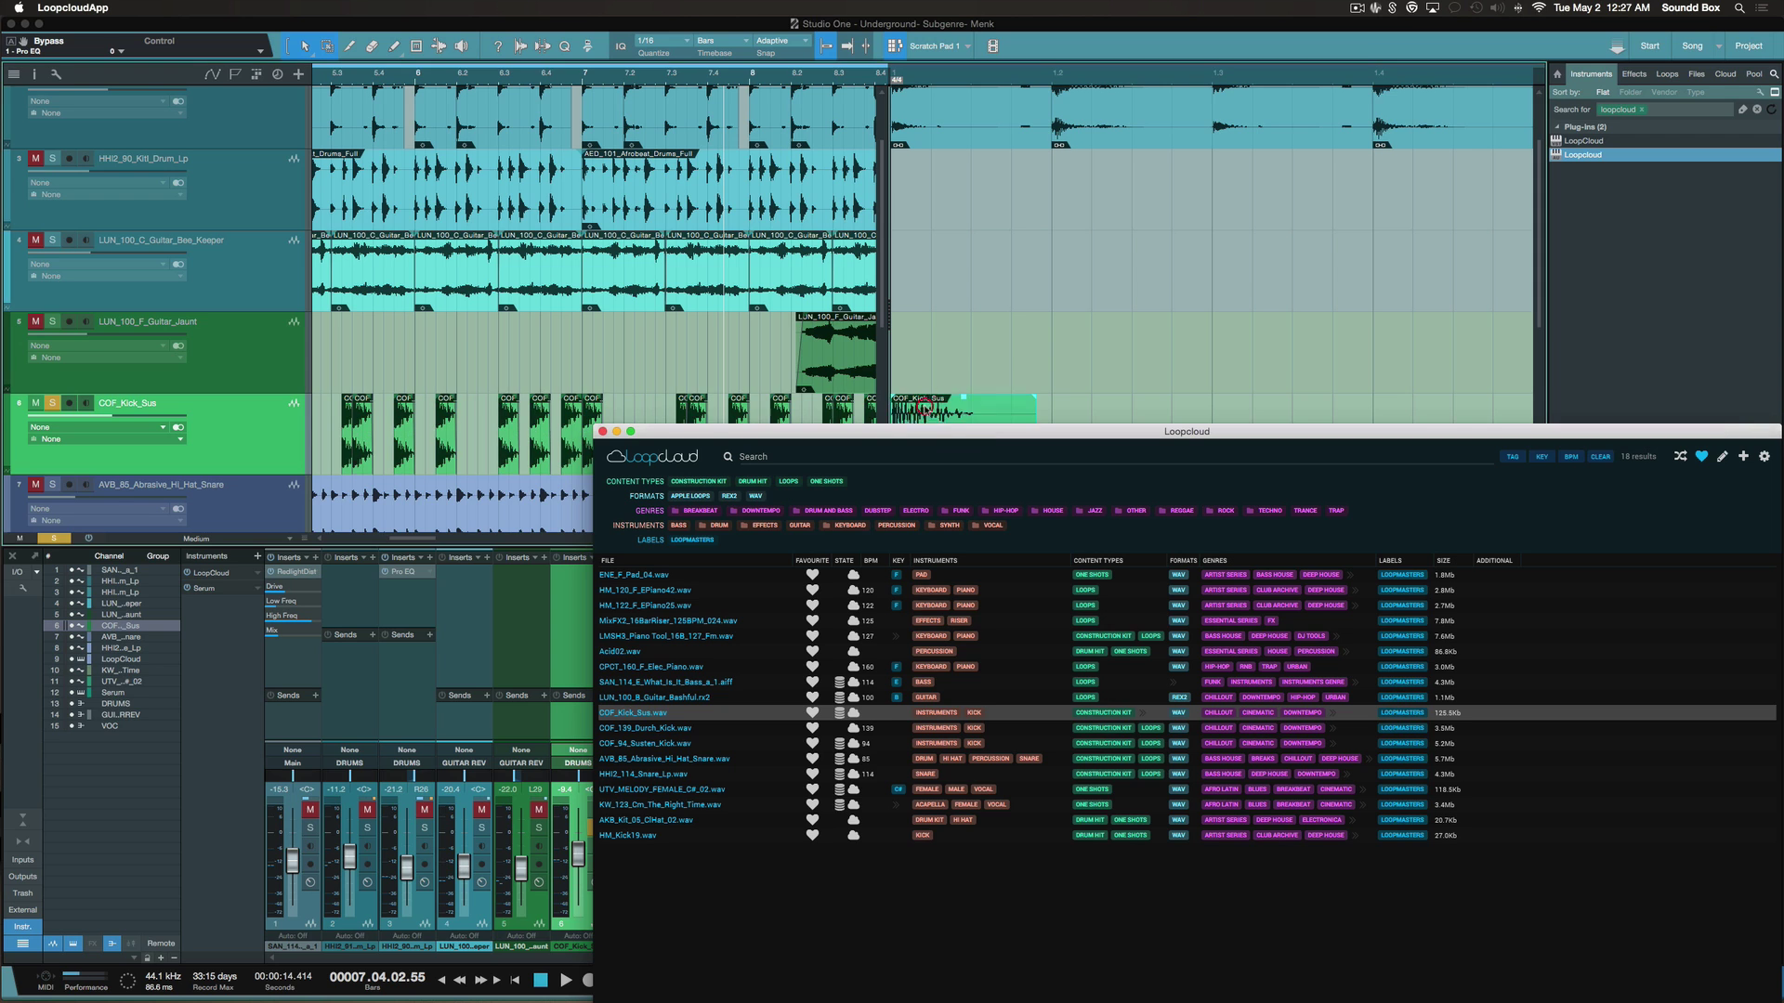
pyautogui.click(992, 327)
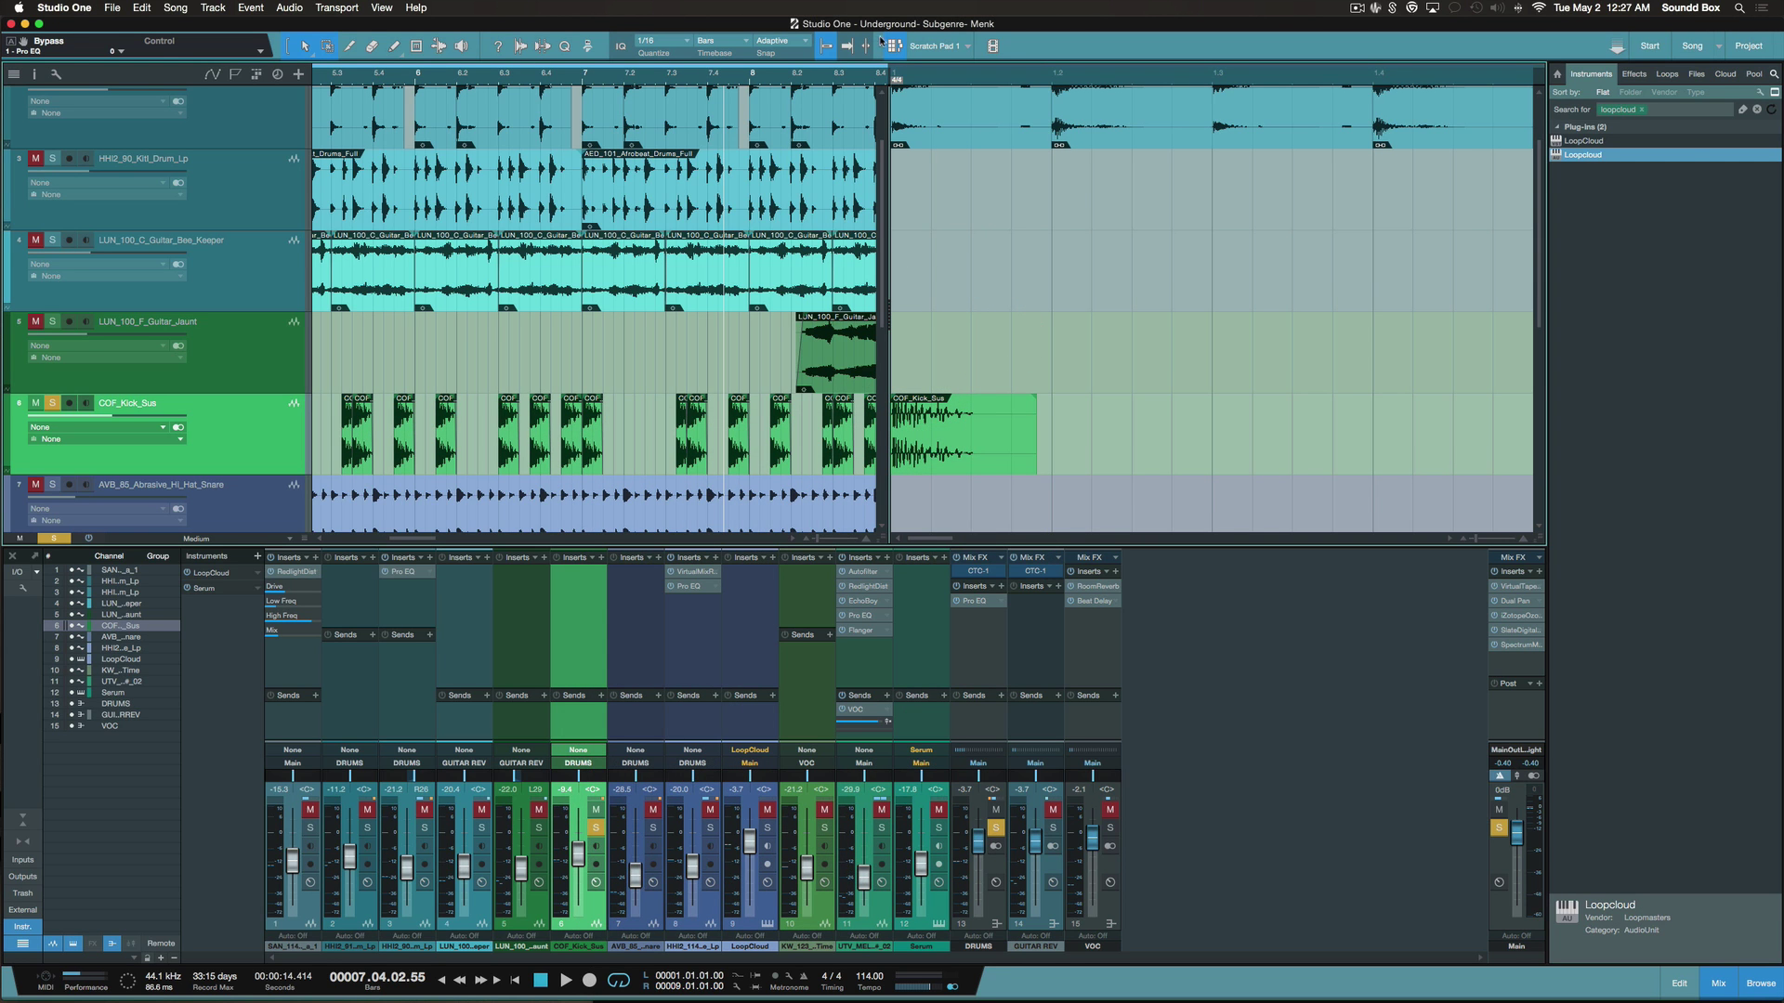
# Shorten the kick clip and add two more COF_Kick_Sus hits back-to-back later in the bar
pyautogui.click(911, 82)
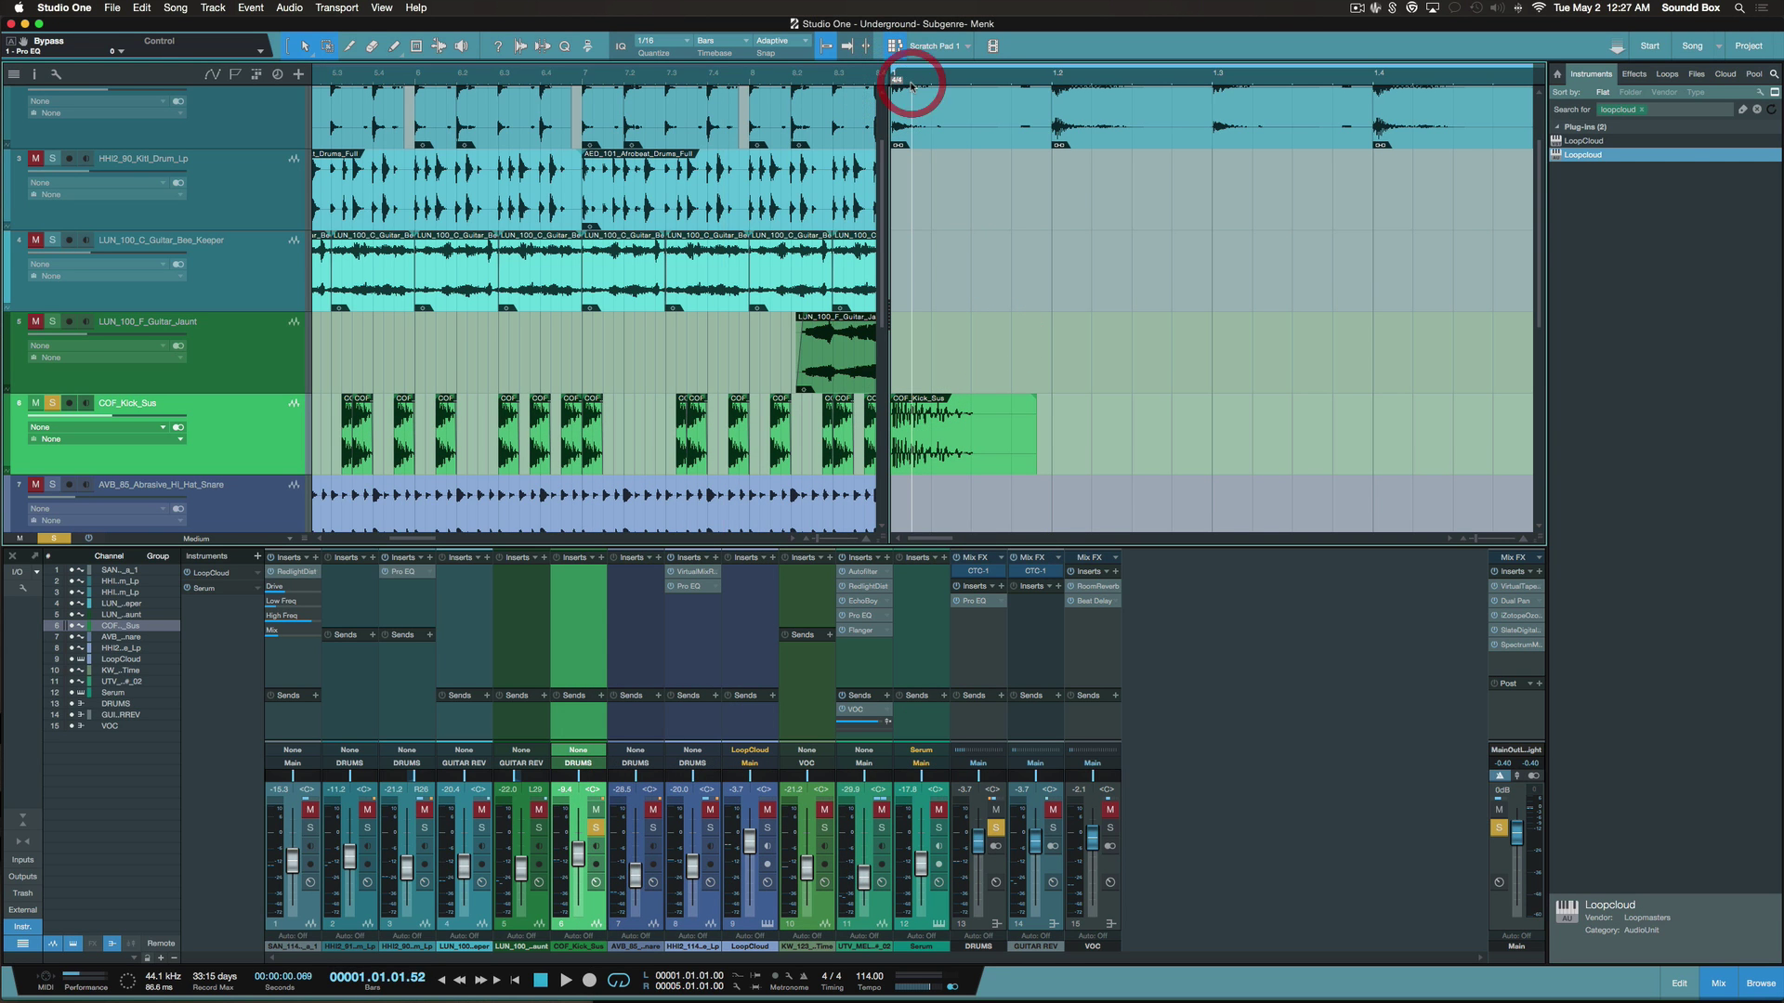
pyautogui.press('space')
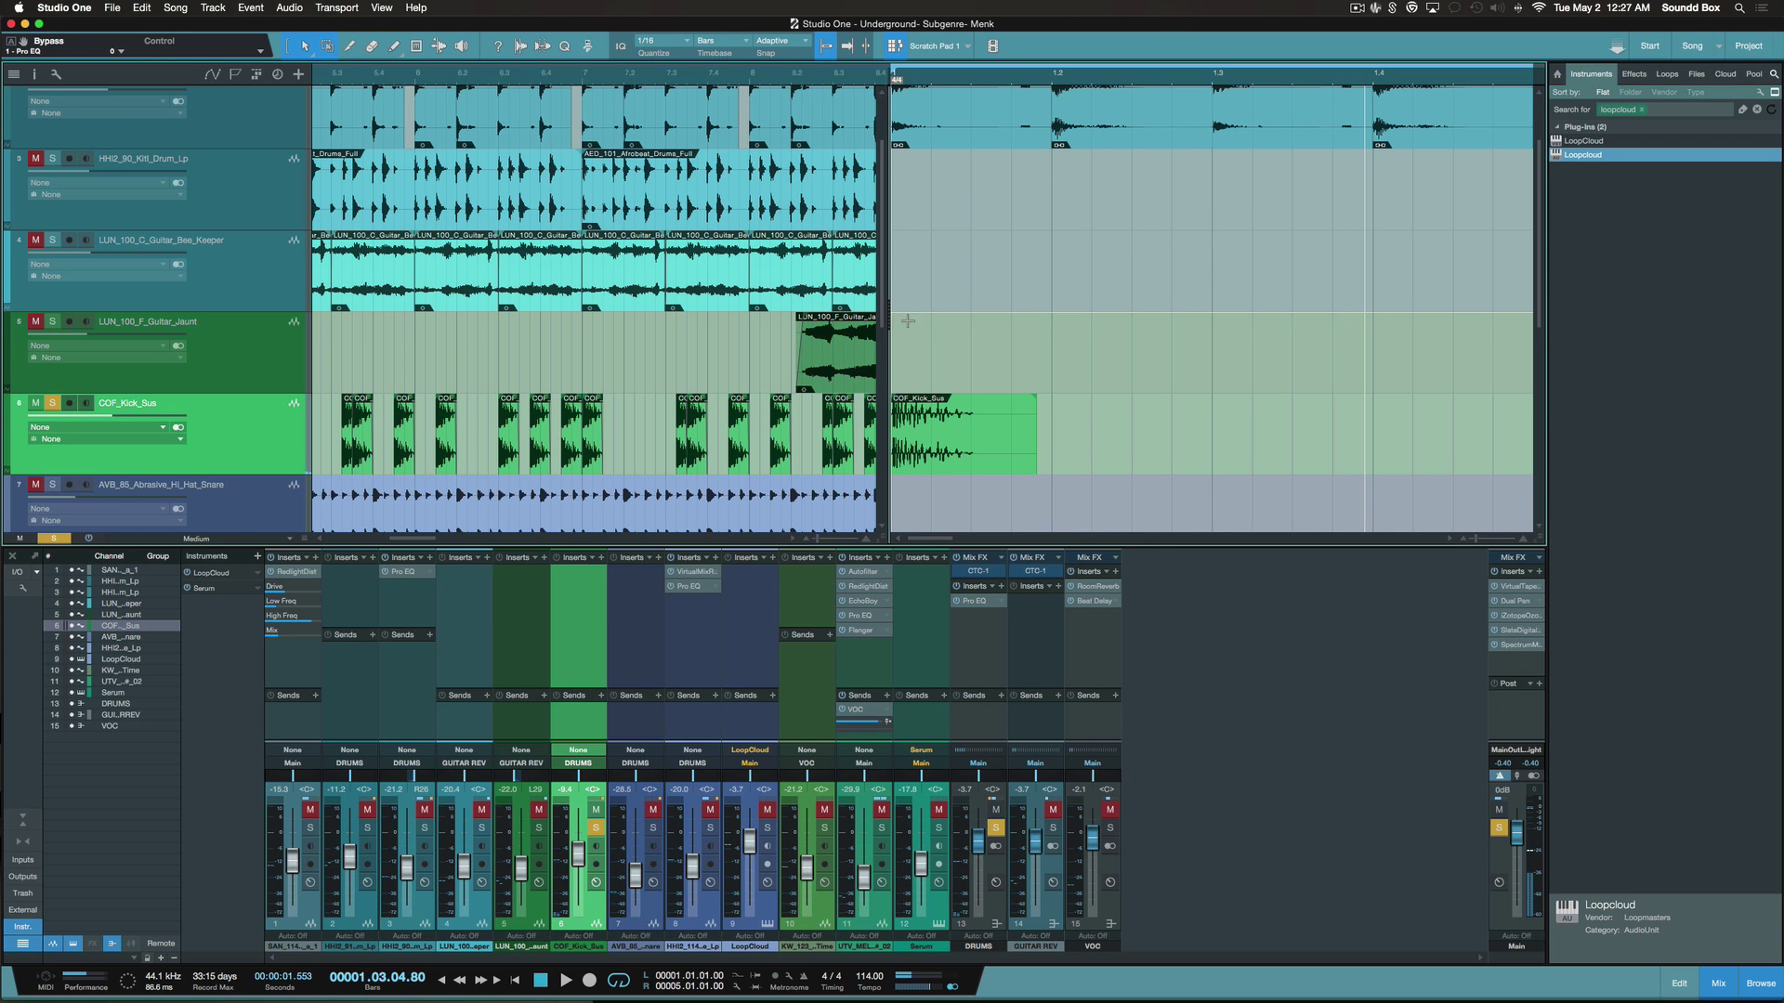
pyautogui.moveTo(1036, 455); pyautogui.dragTo(971, 451)
pyautogui.hscroll(-2, 666, 426)
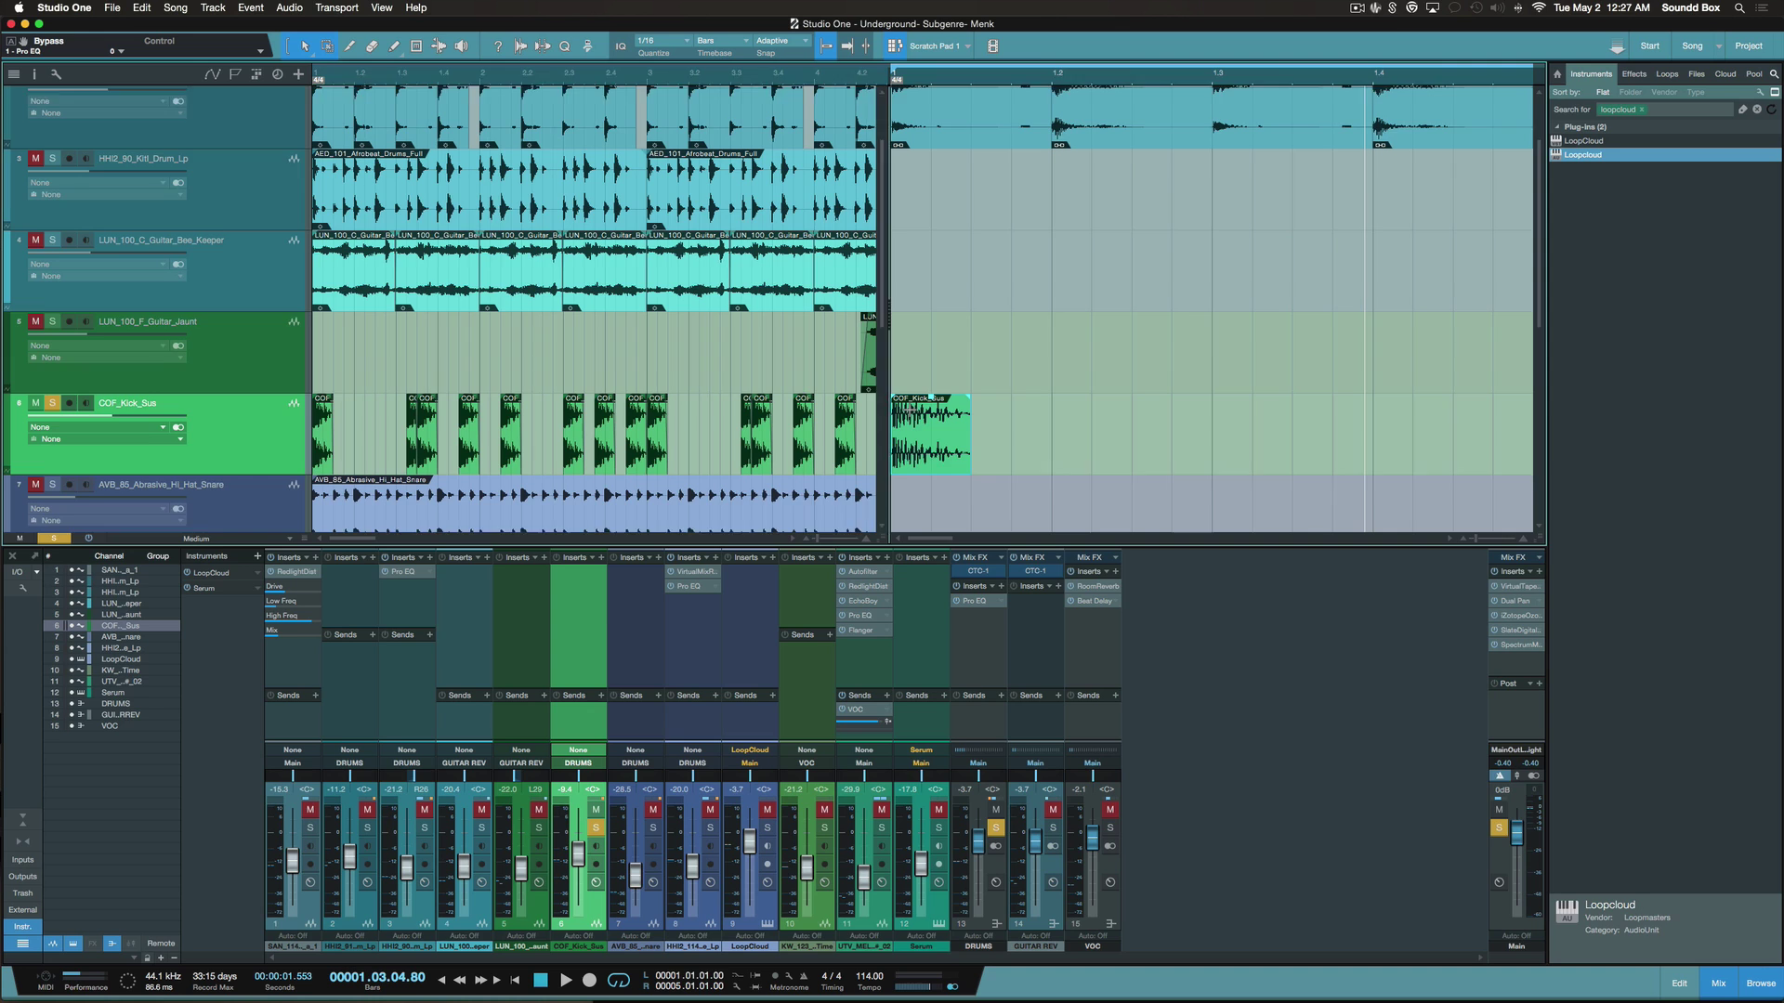
pyautogui.scroll(-1, 911, 427)
pyautogui.moveTo(930, 429); pyautogui.dragTo(1279, 440)
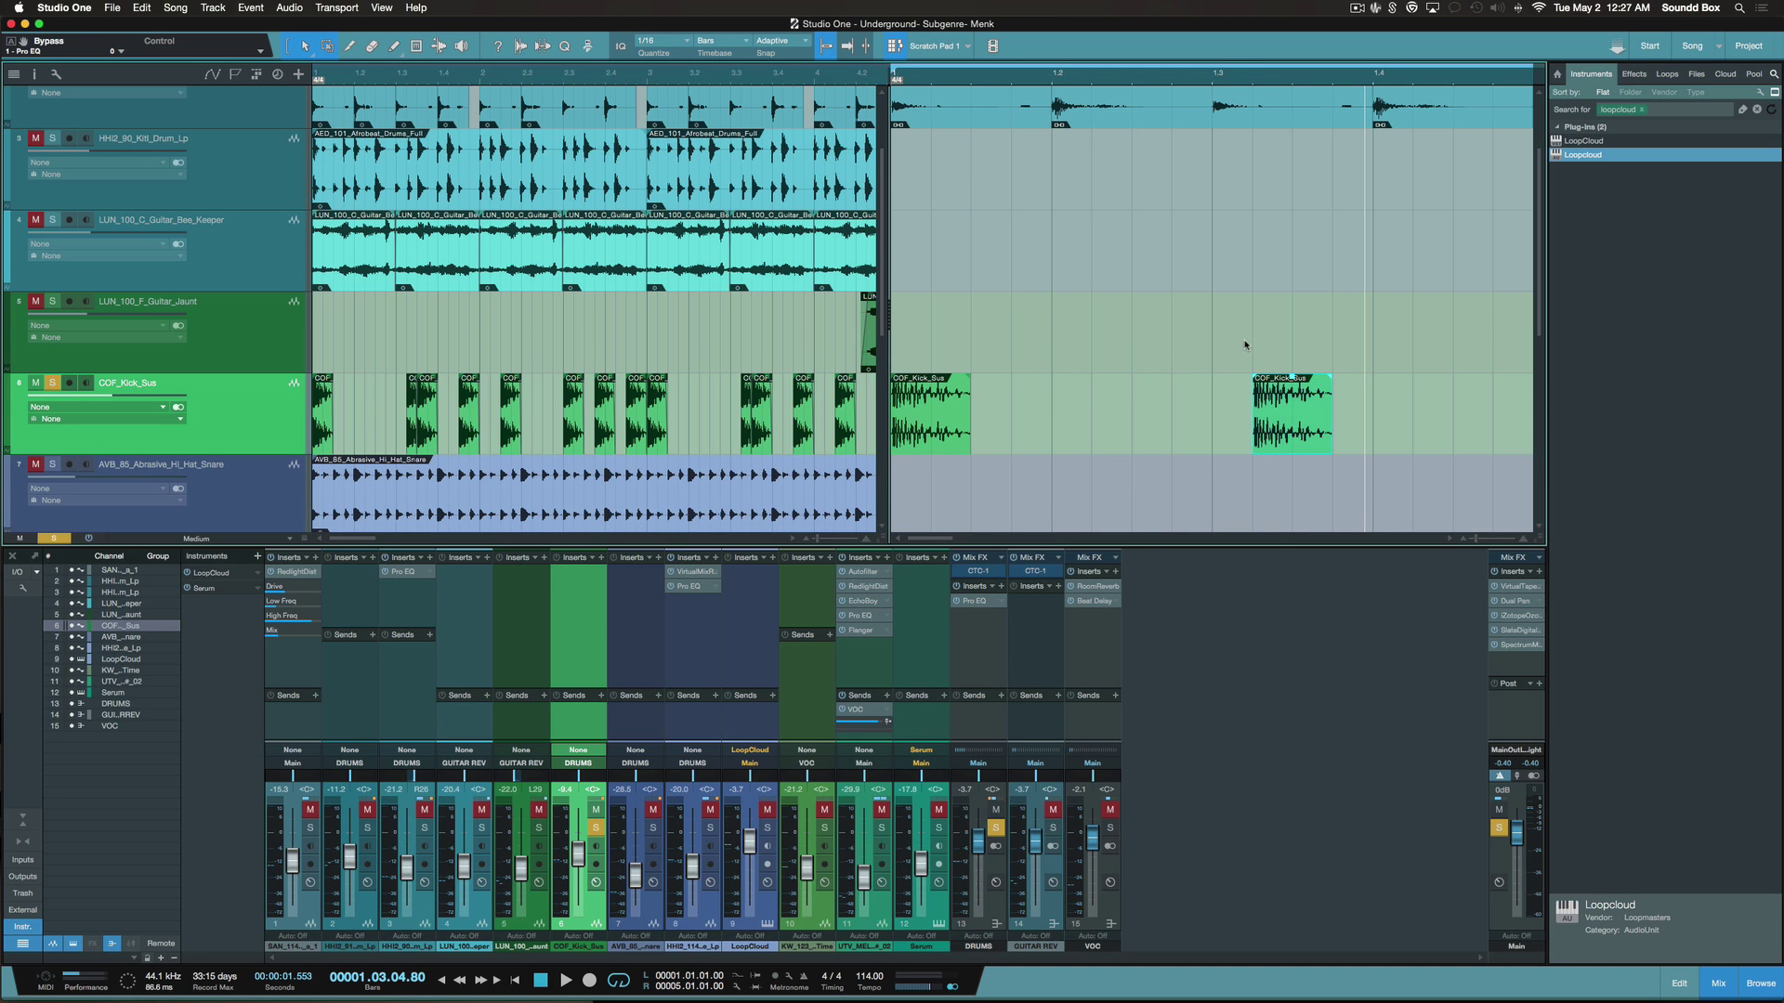
pyautogui.moveTo(1292, 433); pyautogui.dragTo(1332, 433)
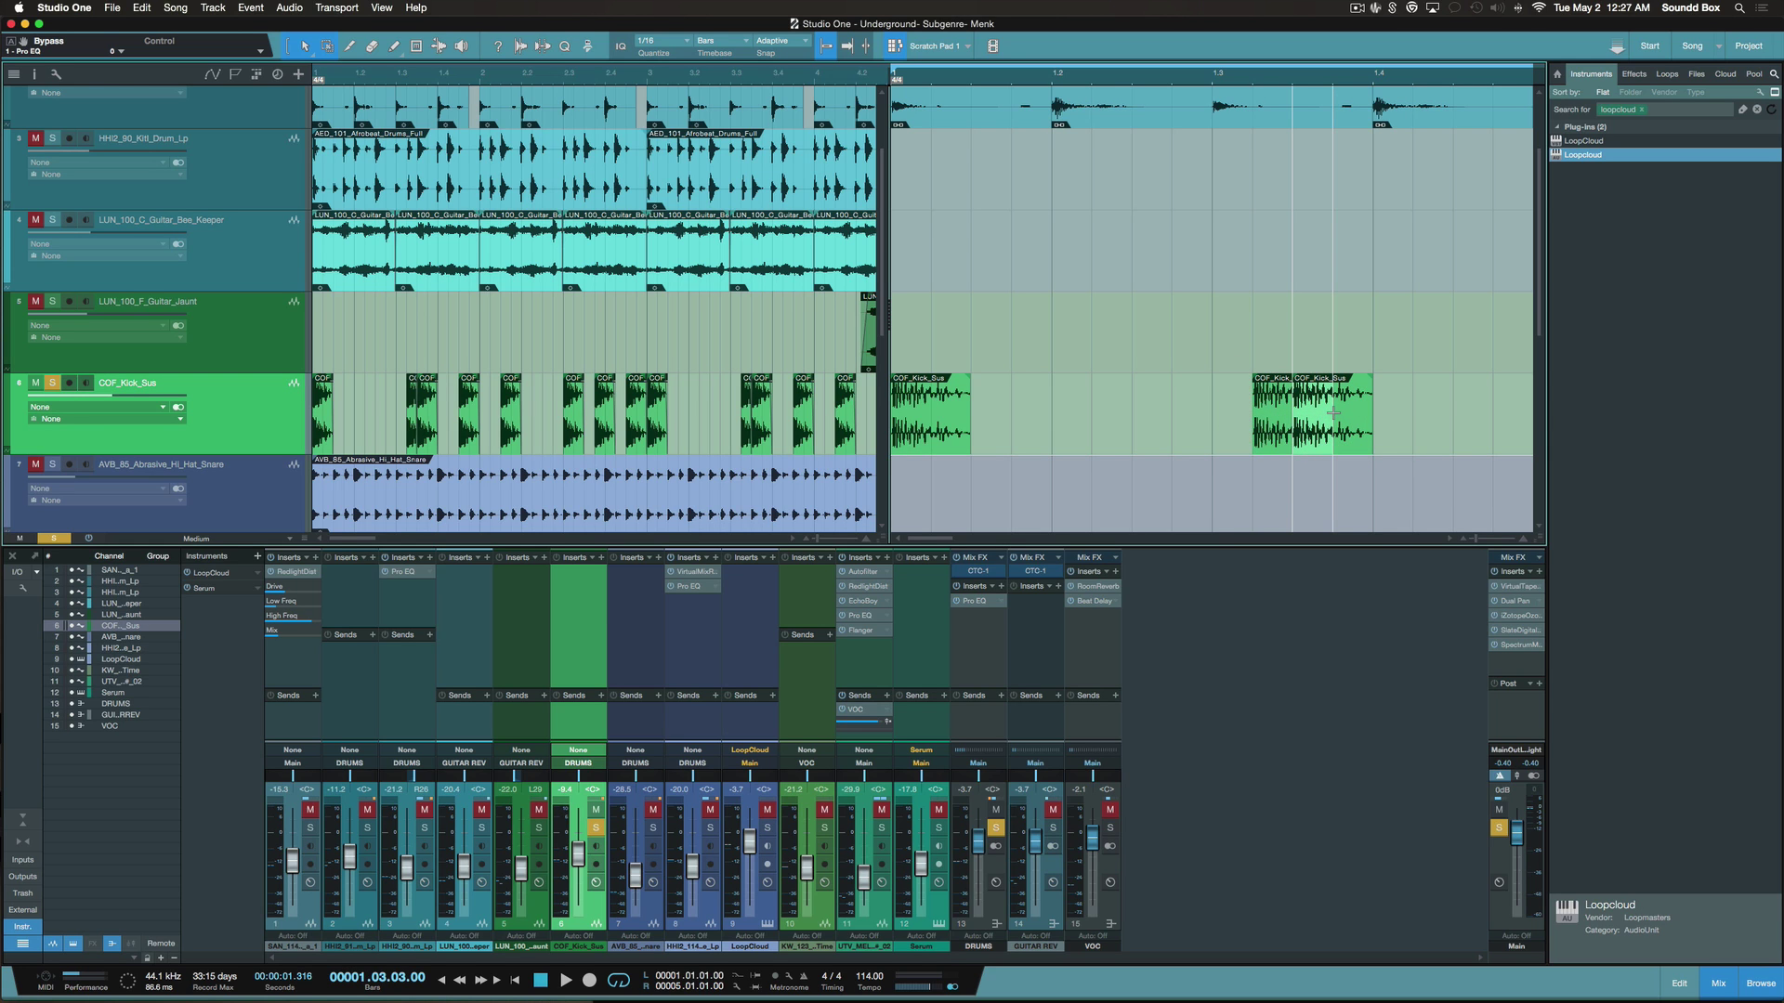
pyautogui.moveTo(1333, 413); pyautogui.dragTo(1293, 418)
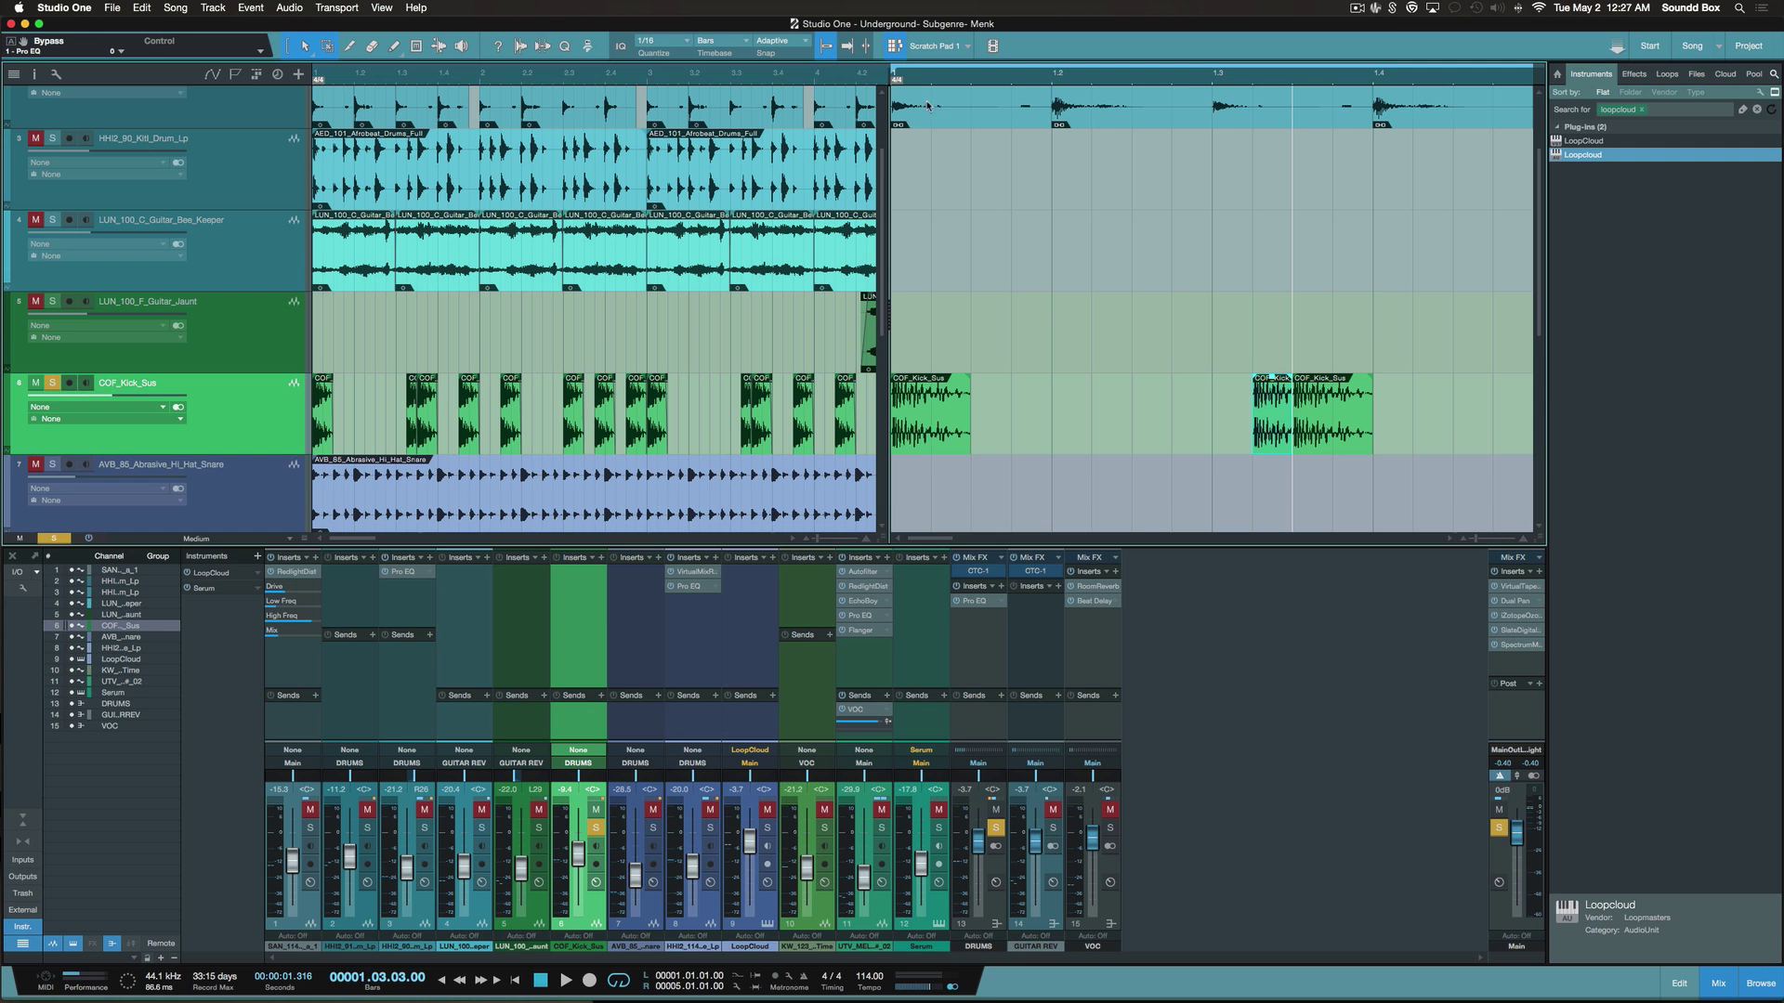
# Give all kick events an 11 ms fade-out and play the kick pattern back
pyautogui.press('space')
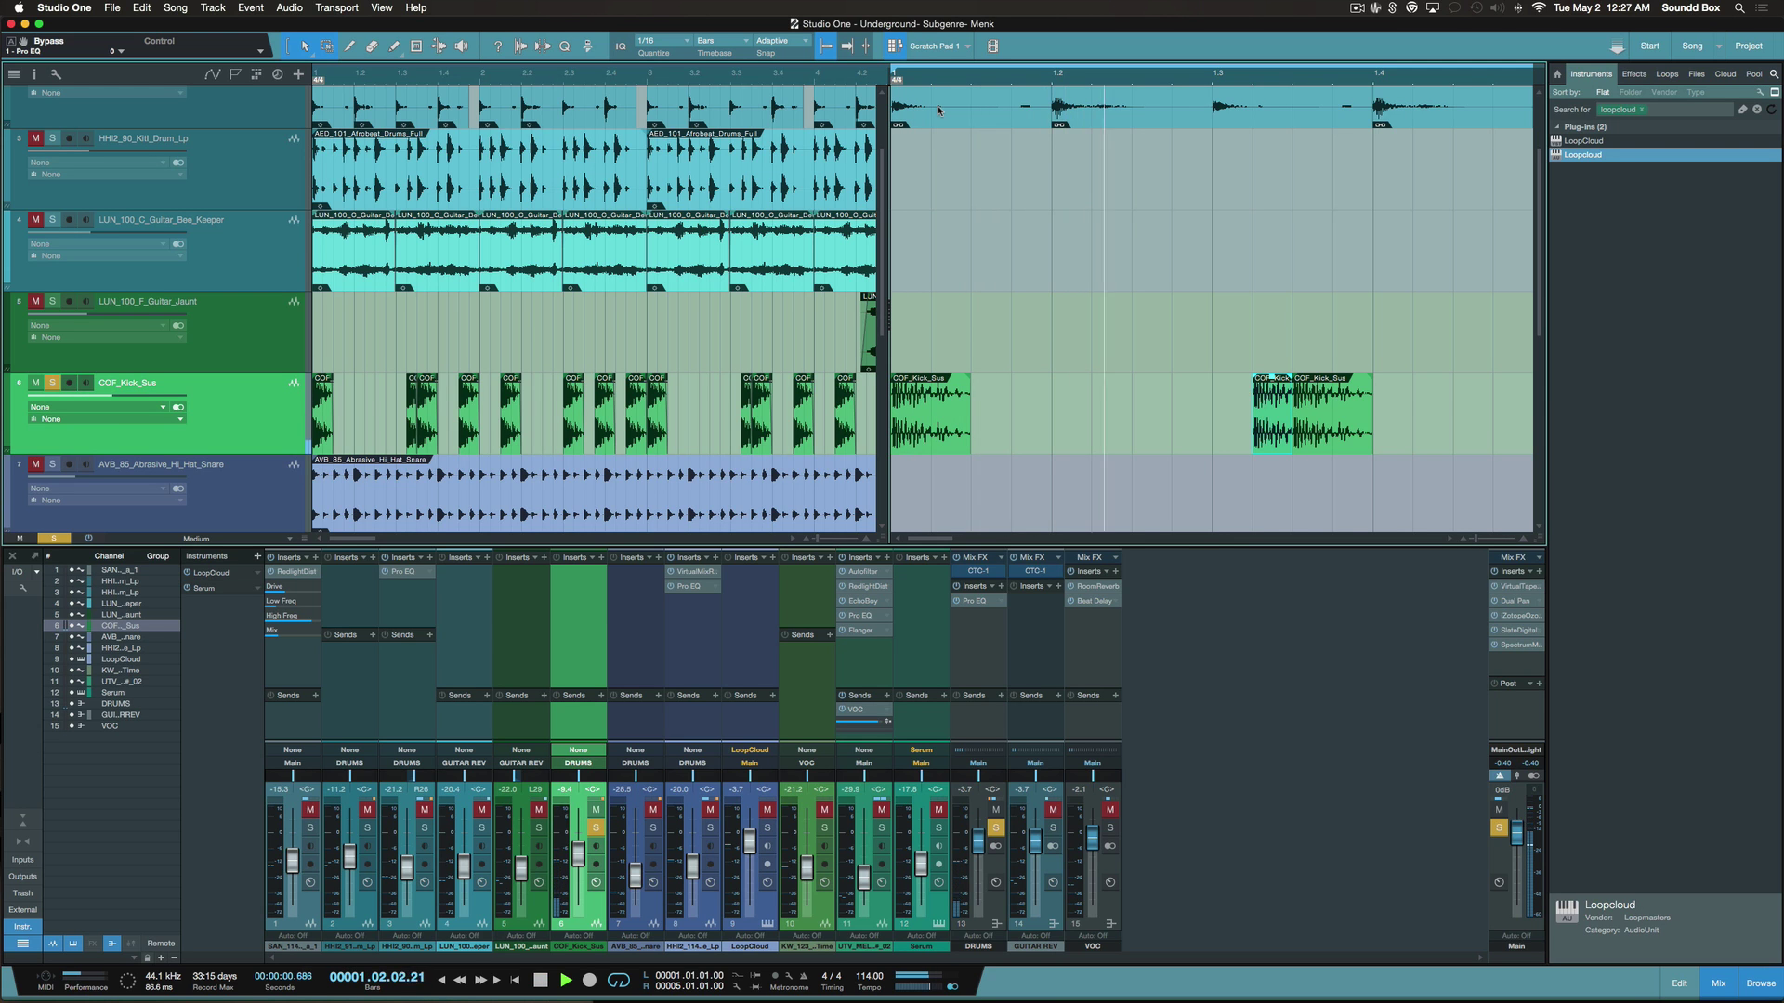
pyautogui.press('space')
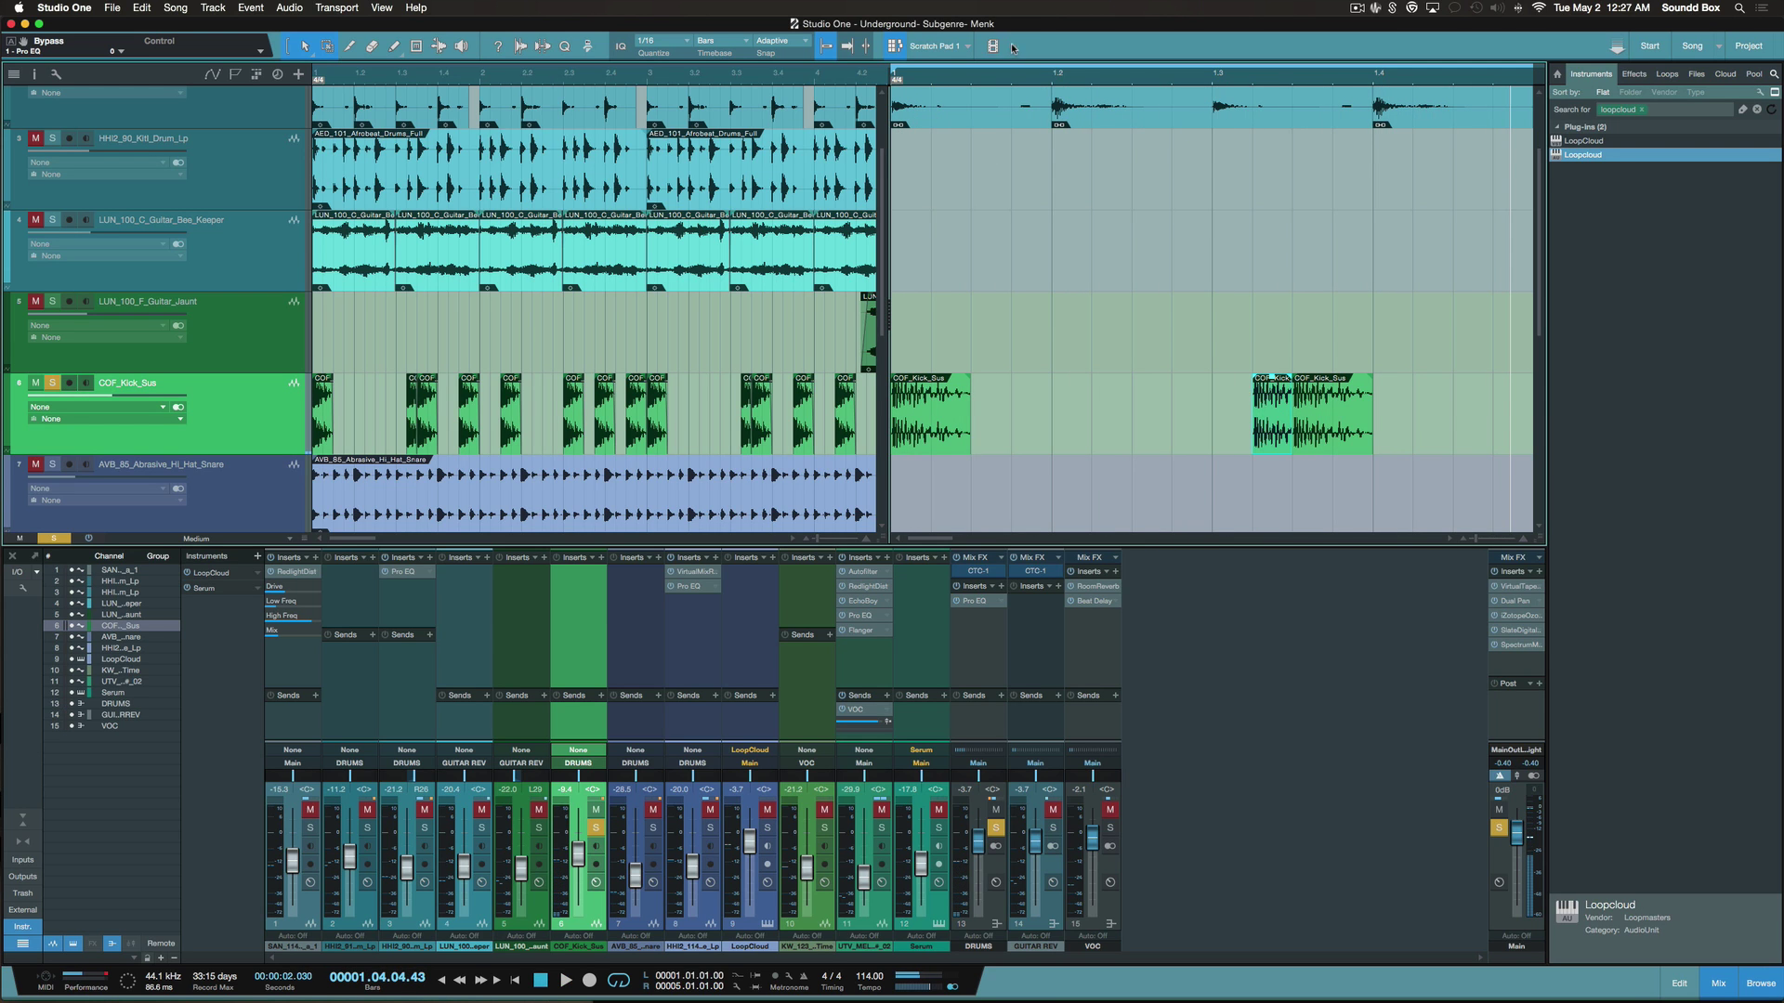
pyautogui.press('super+a')
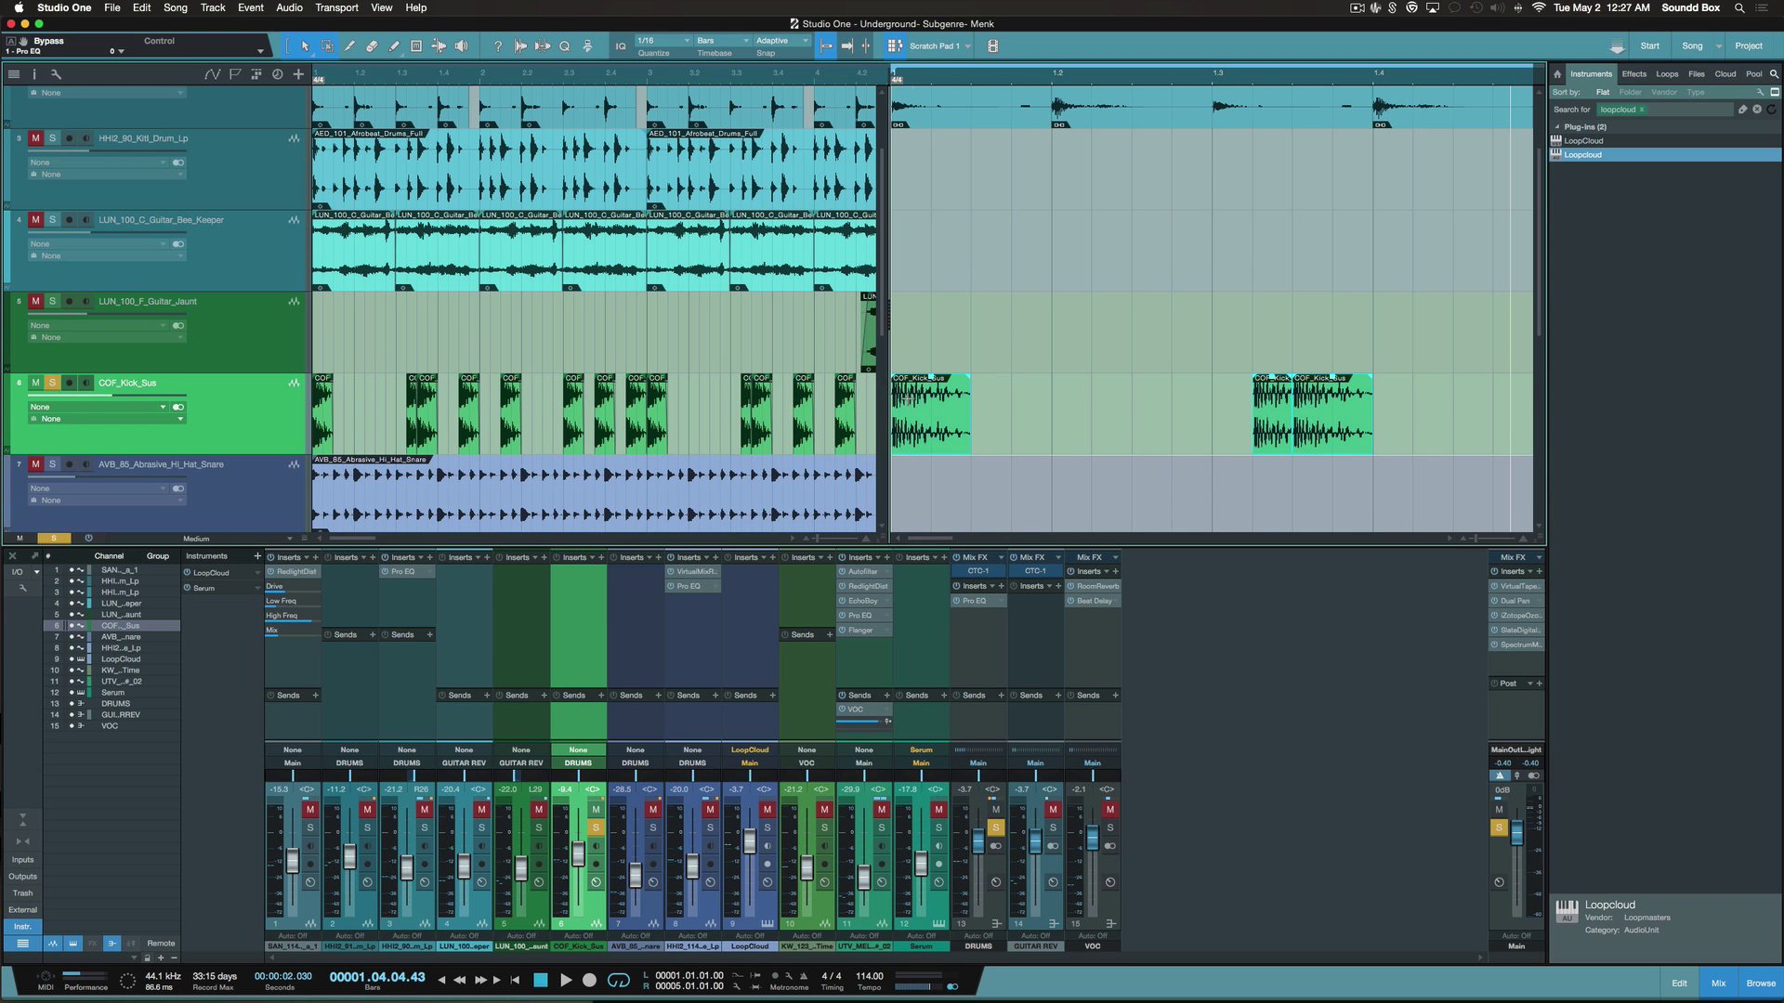
pyautogui.moveTo(969, 378); pyautogui.dragTo(956, 386)
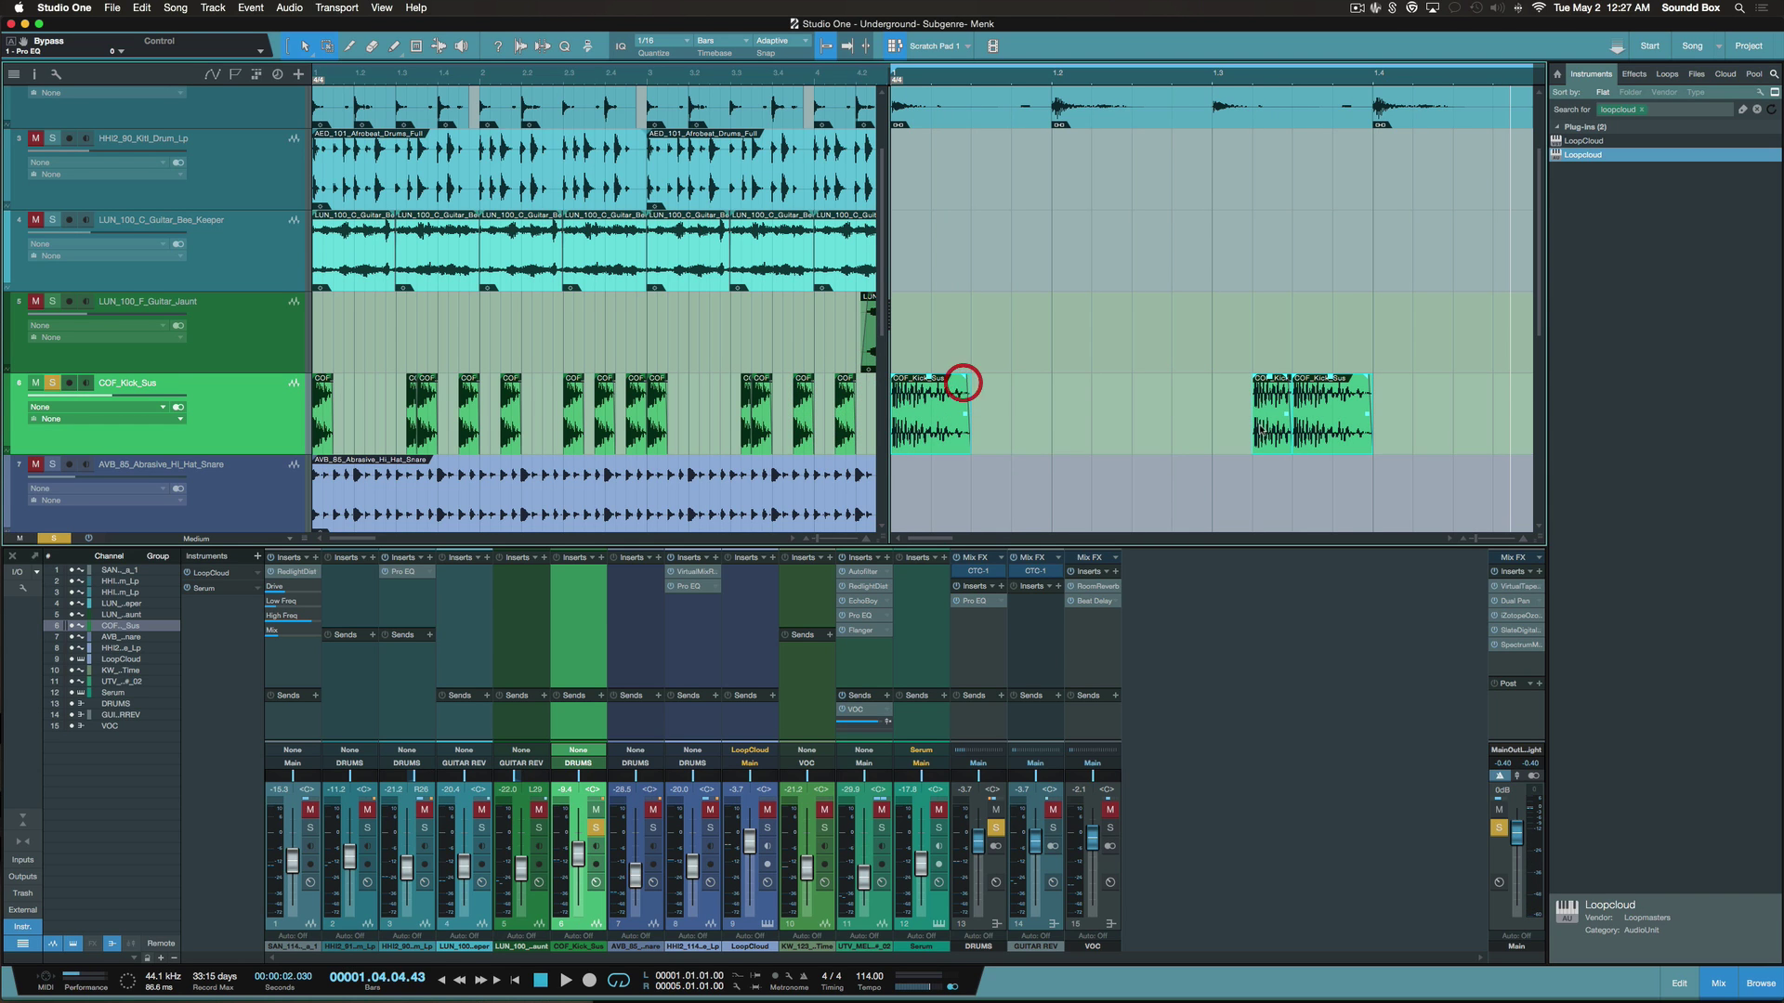
pyautogui.click(1193, 430)
pyautogui.click(1279, 435)
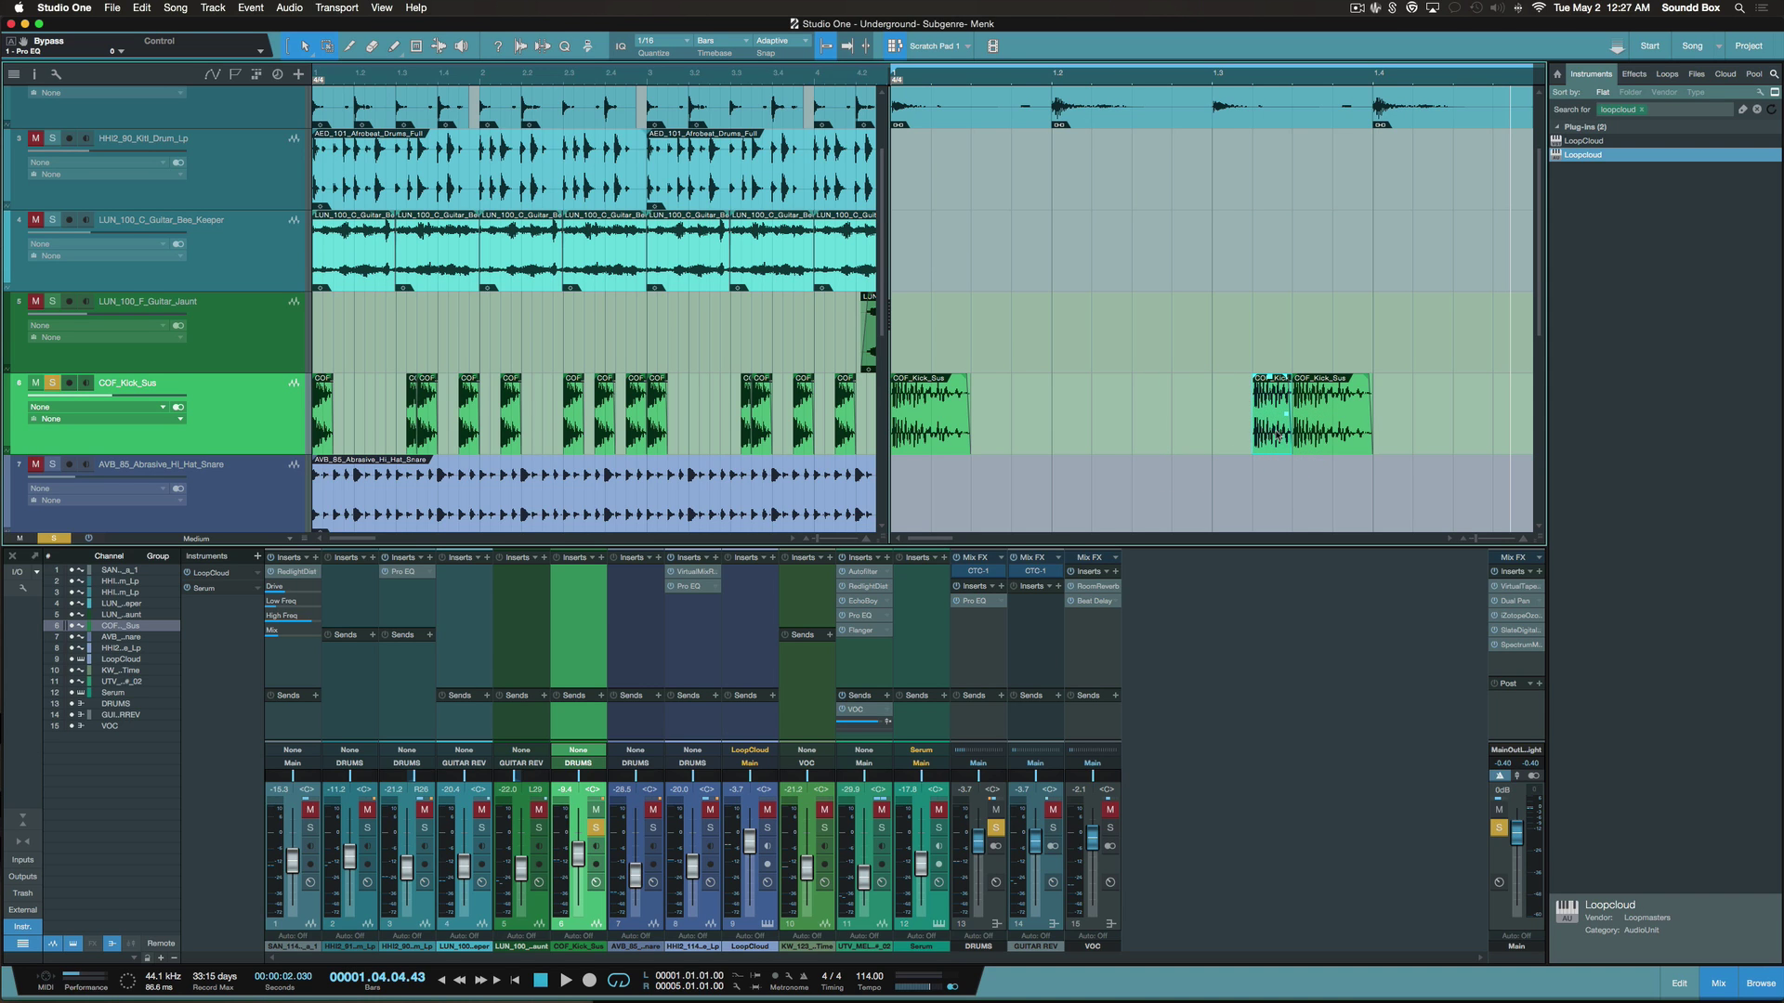
pyautogui.click(1061, 315)
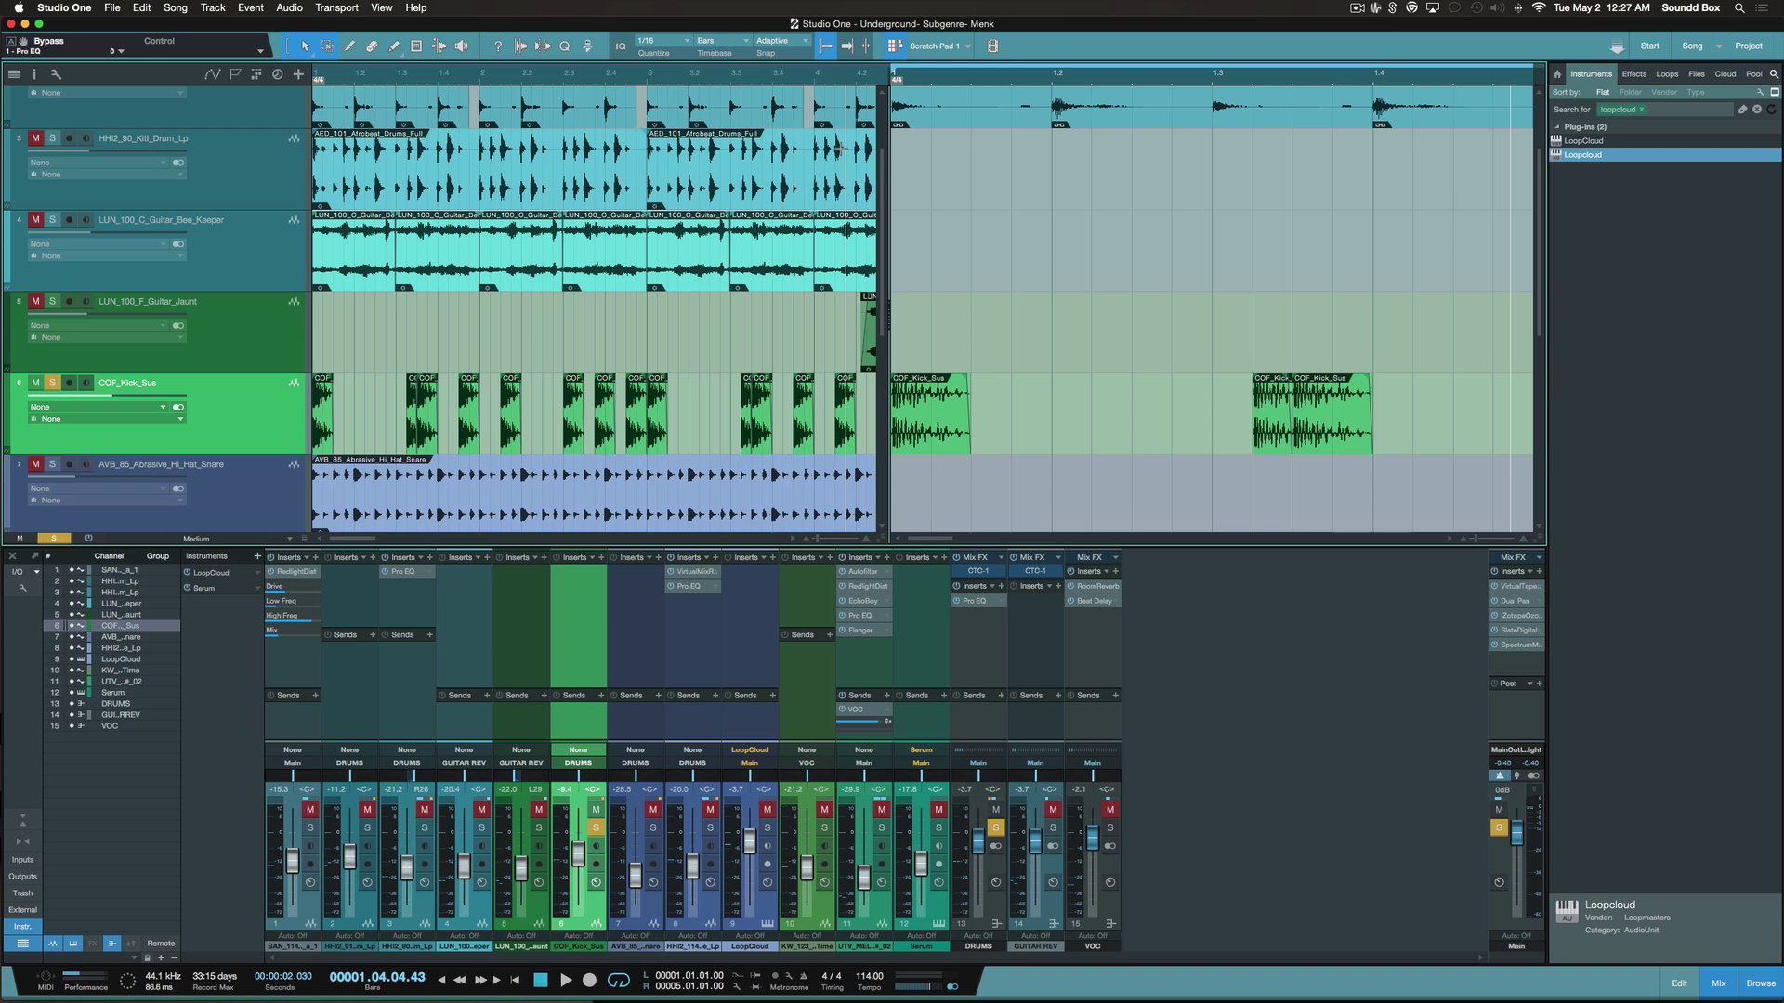
pyautogui.press('space')
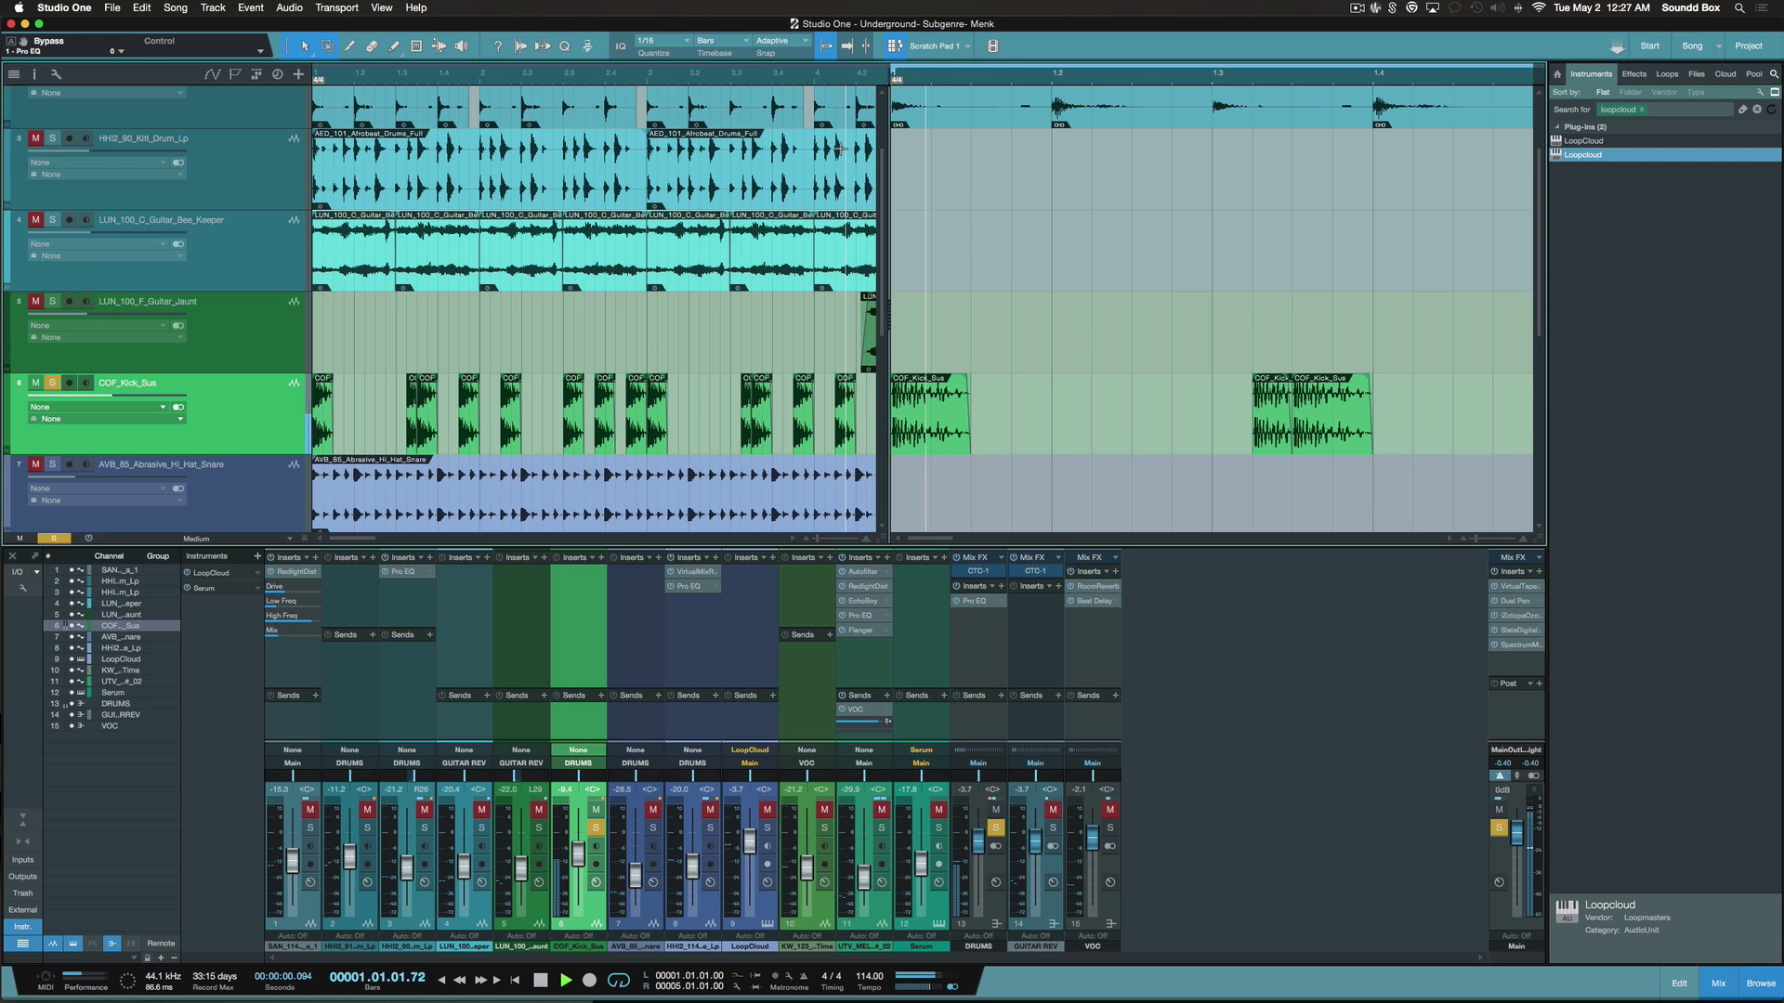
pyautogui.press('space')
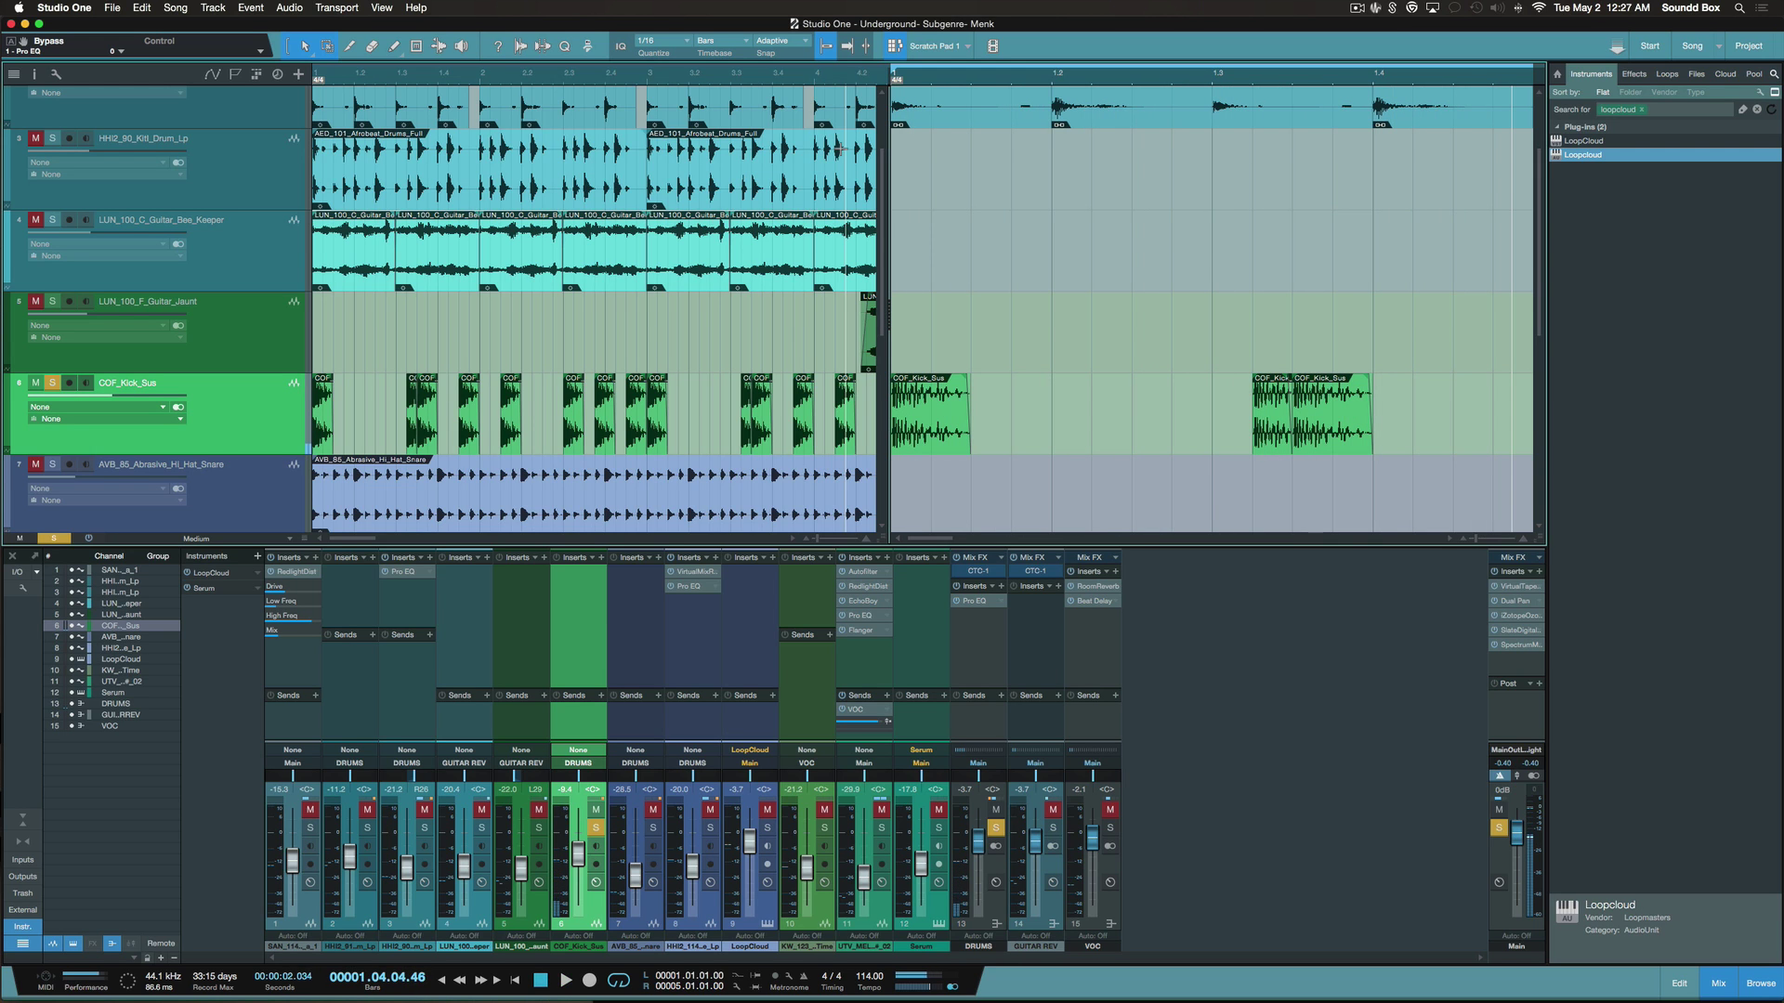
pyautogui.press('space')
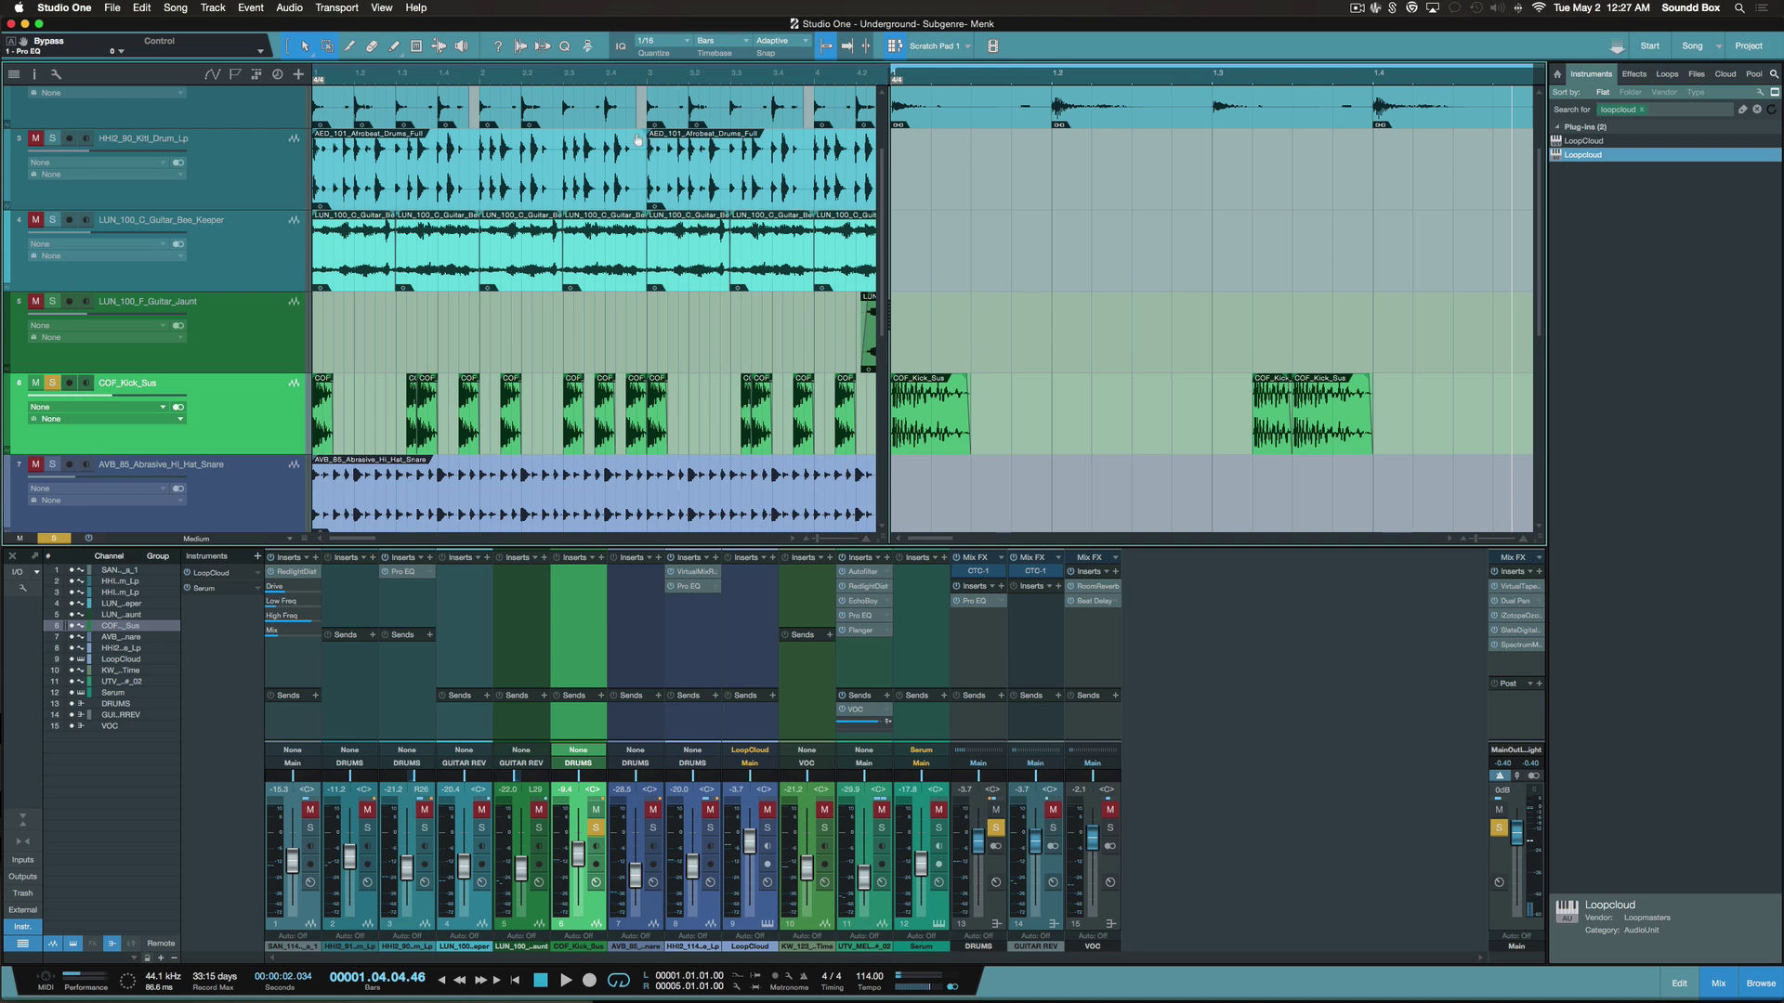
pyautogui.scroll(-3, 186, 325)
pyautogui.keyDown('super'); pyautogui.click(52, 200); pyautogui.keyUp('super')
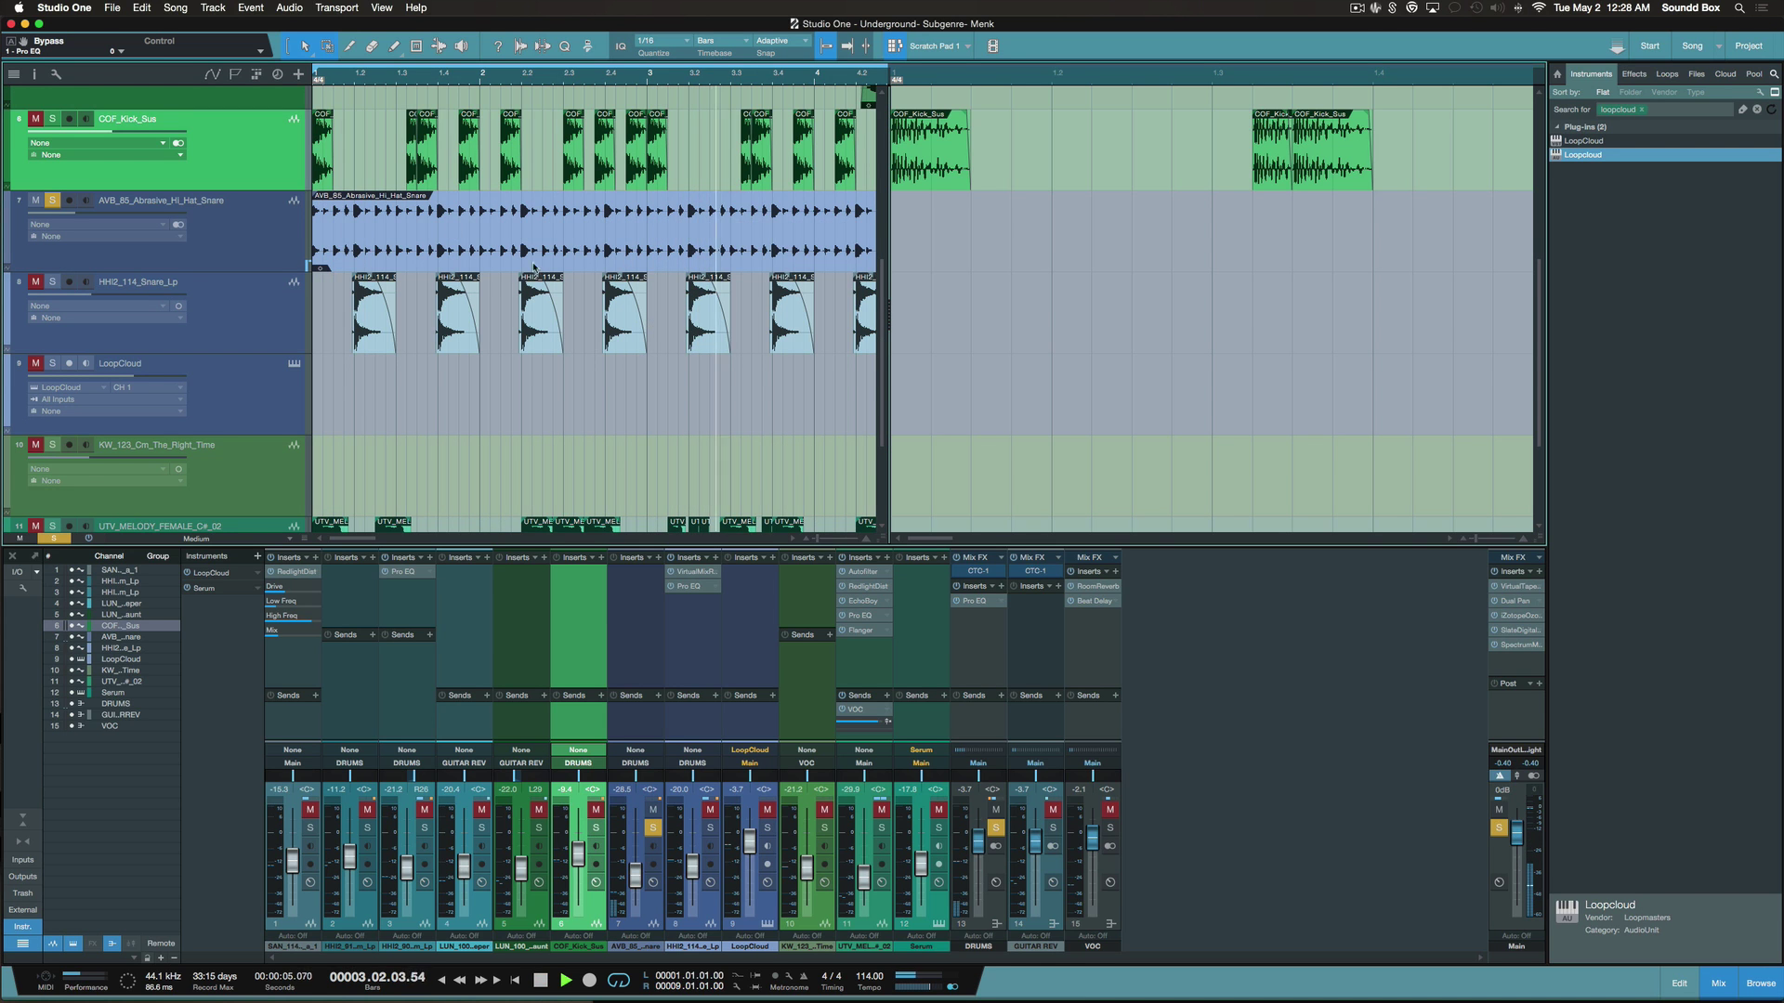
pyautogui.click(241, 247)
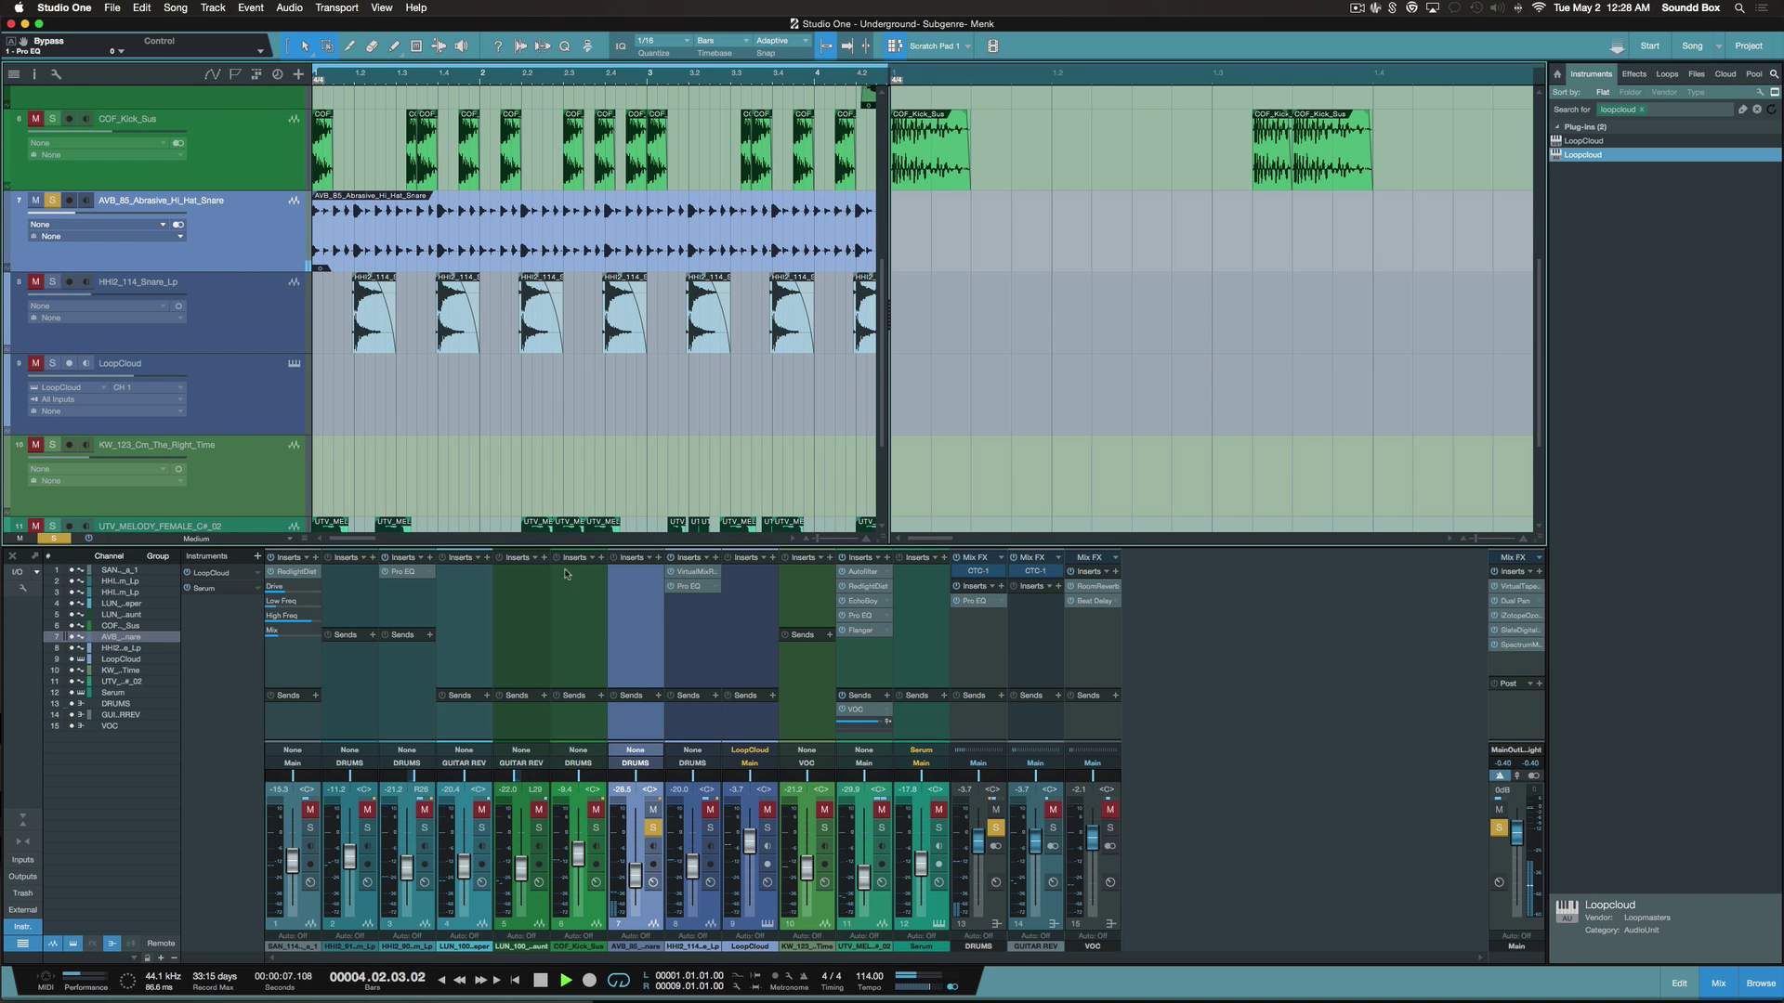
pyautogui.rightClick(503, 262)
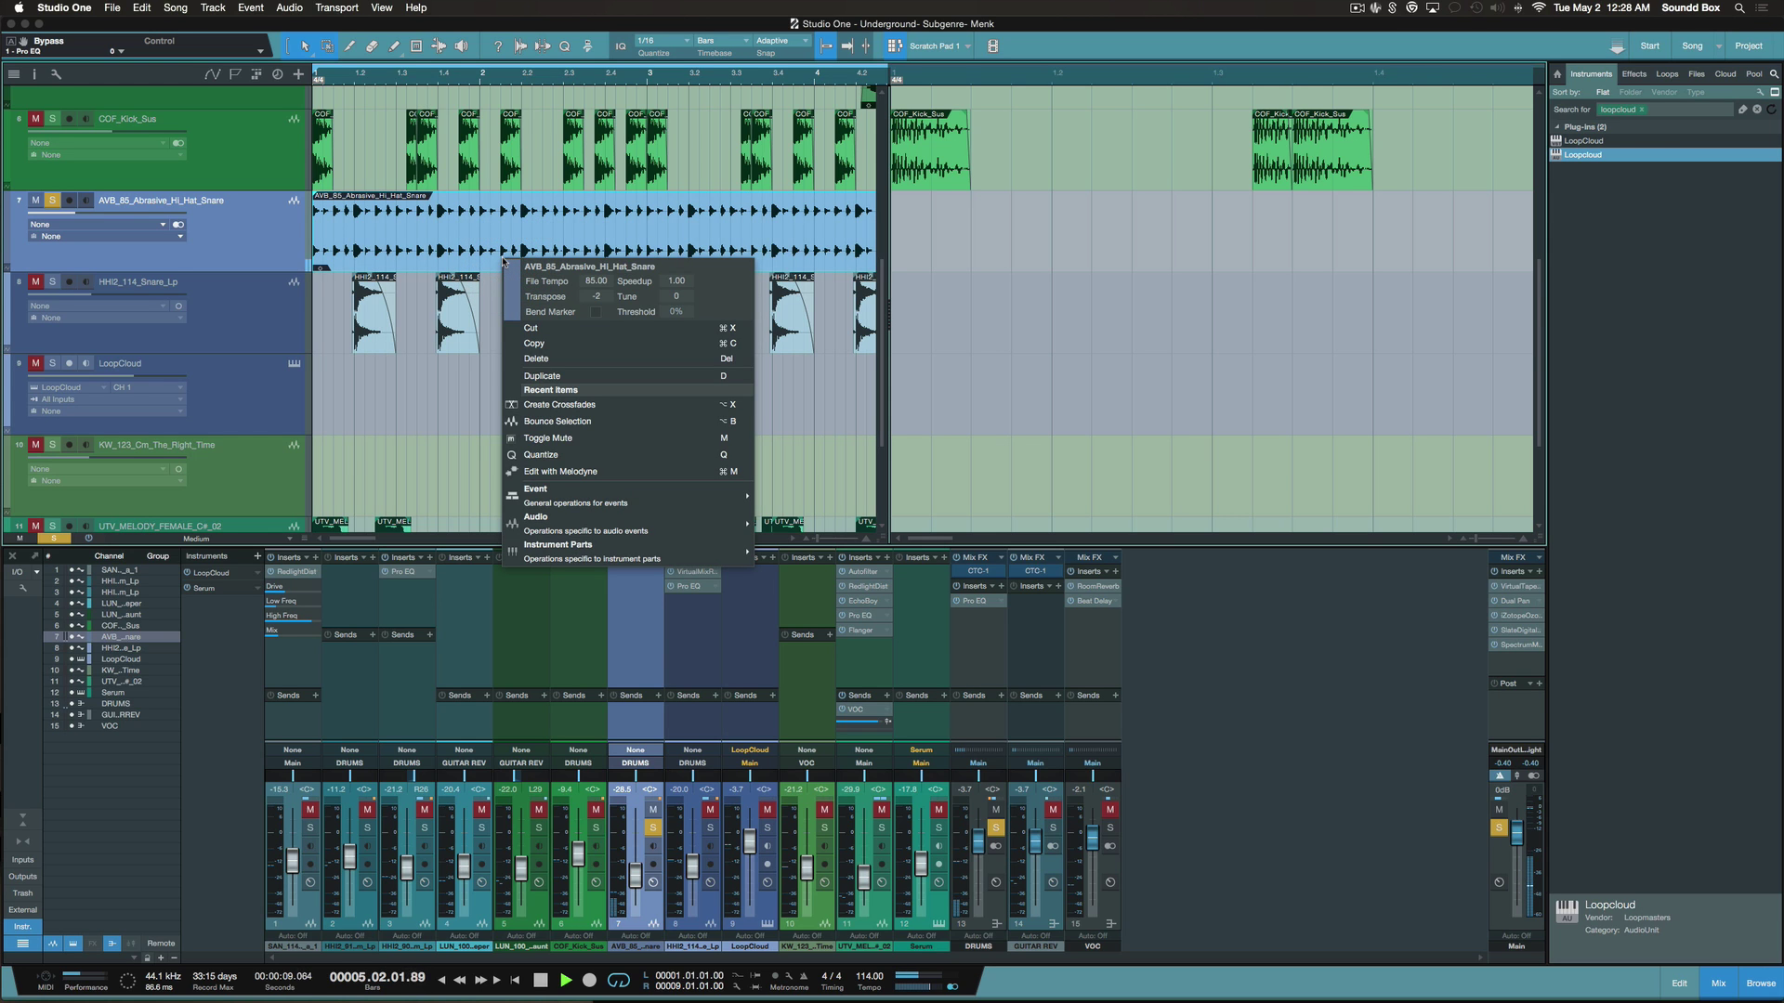
pyautogui.click(474, 376)
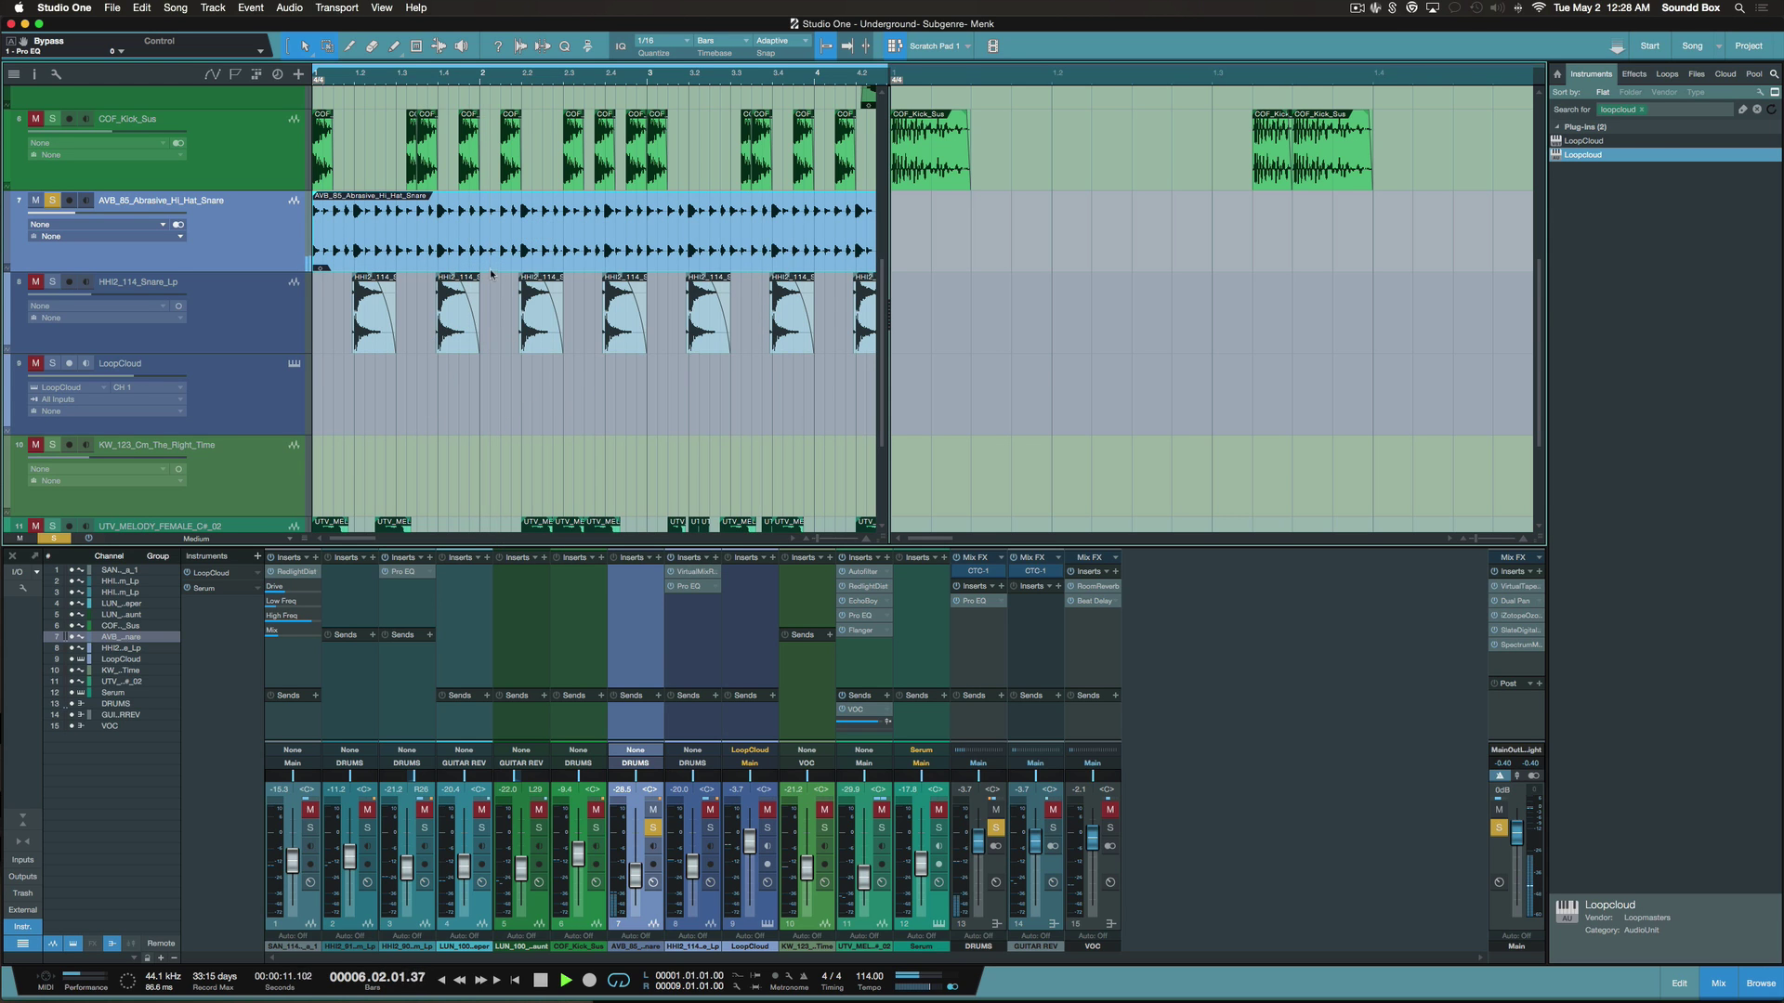
pyautogui.rightClick(495, 259)
pyautogui.click(591, 294)
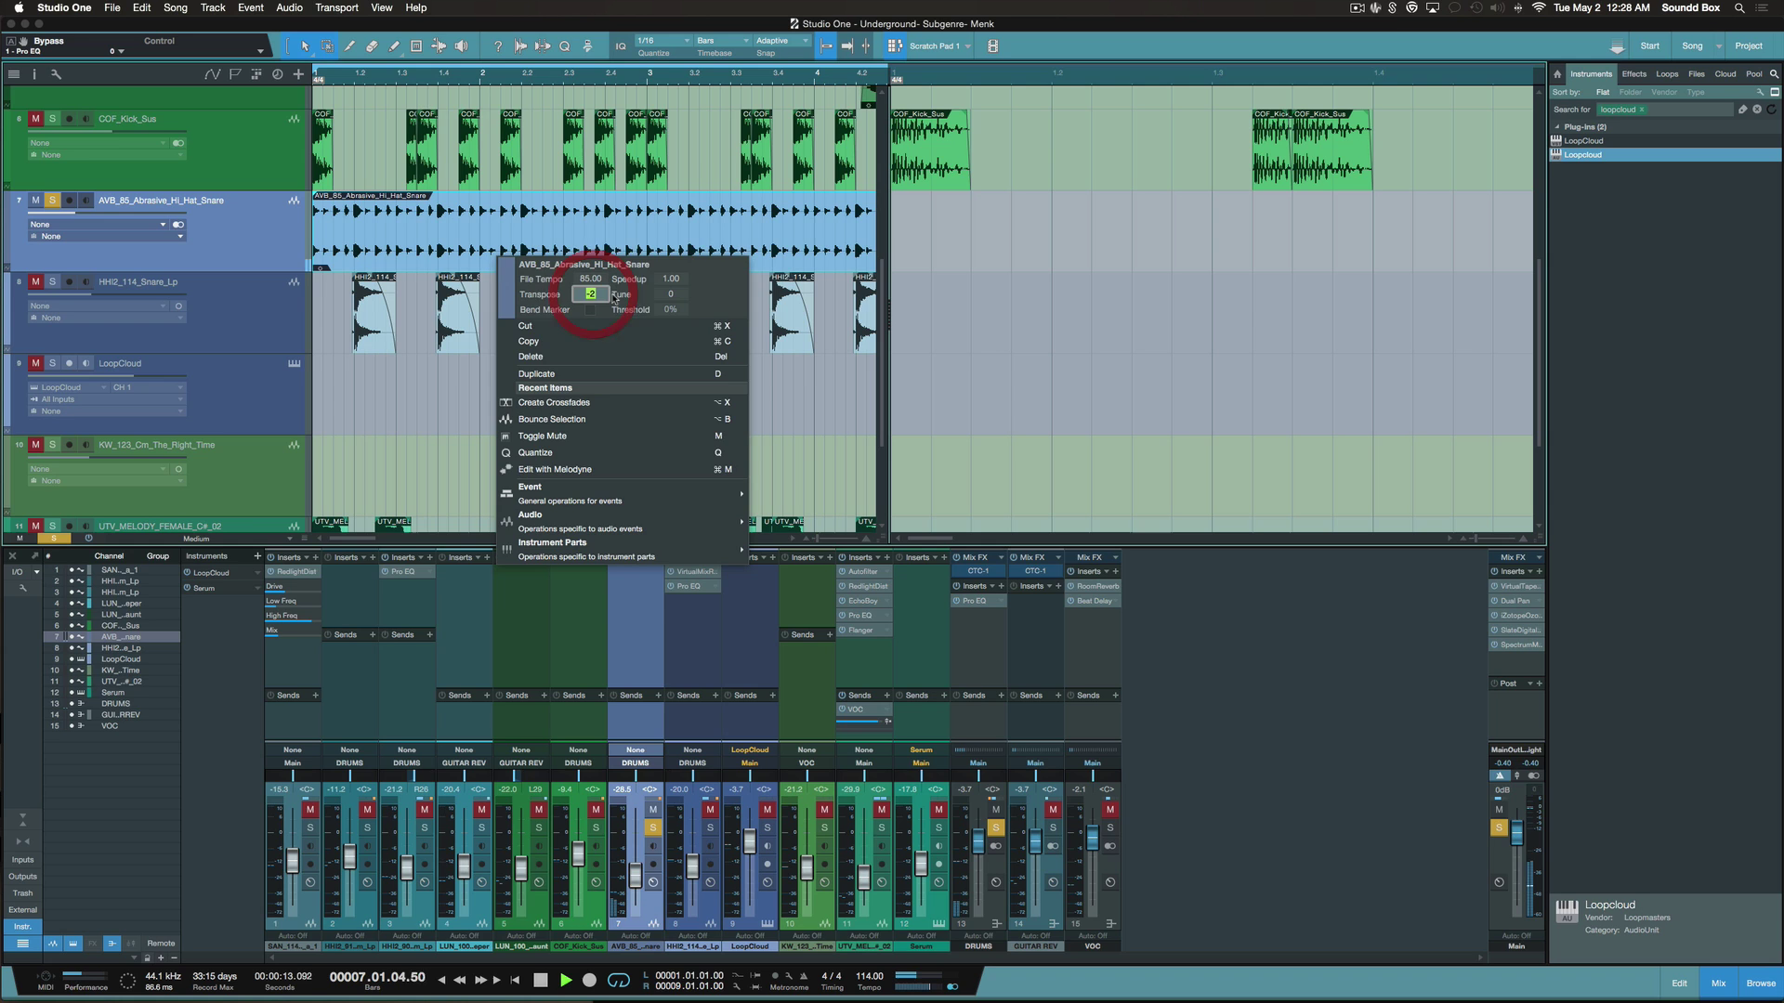
pyautogui.press('Return')
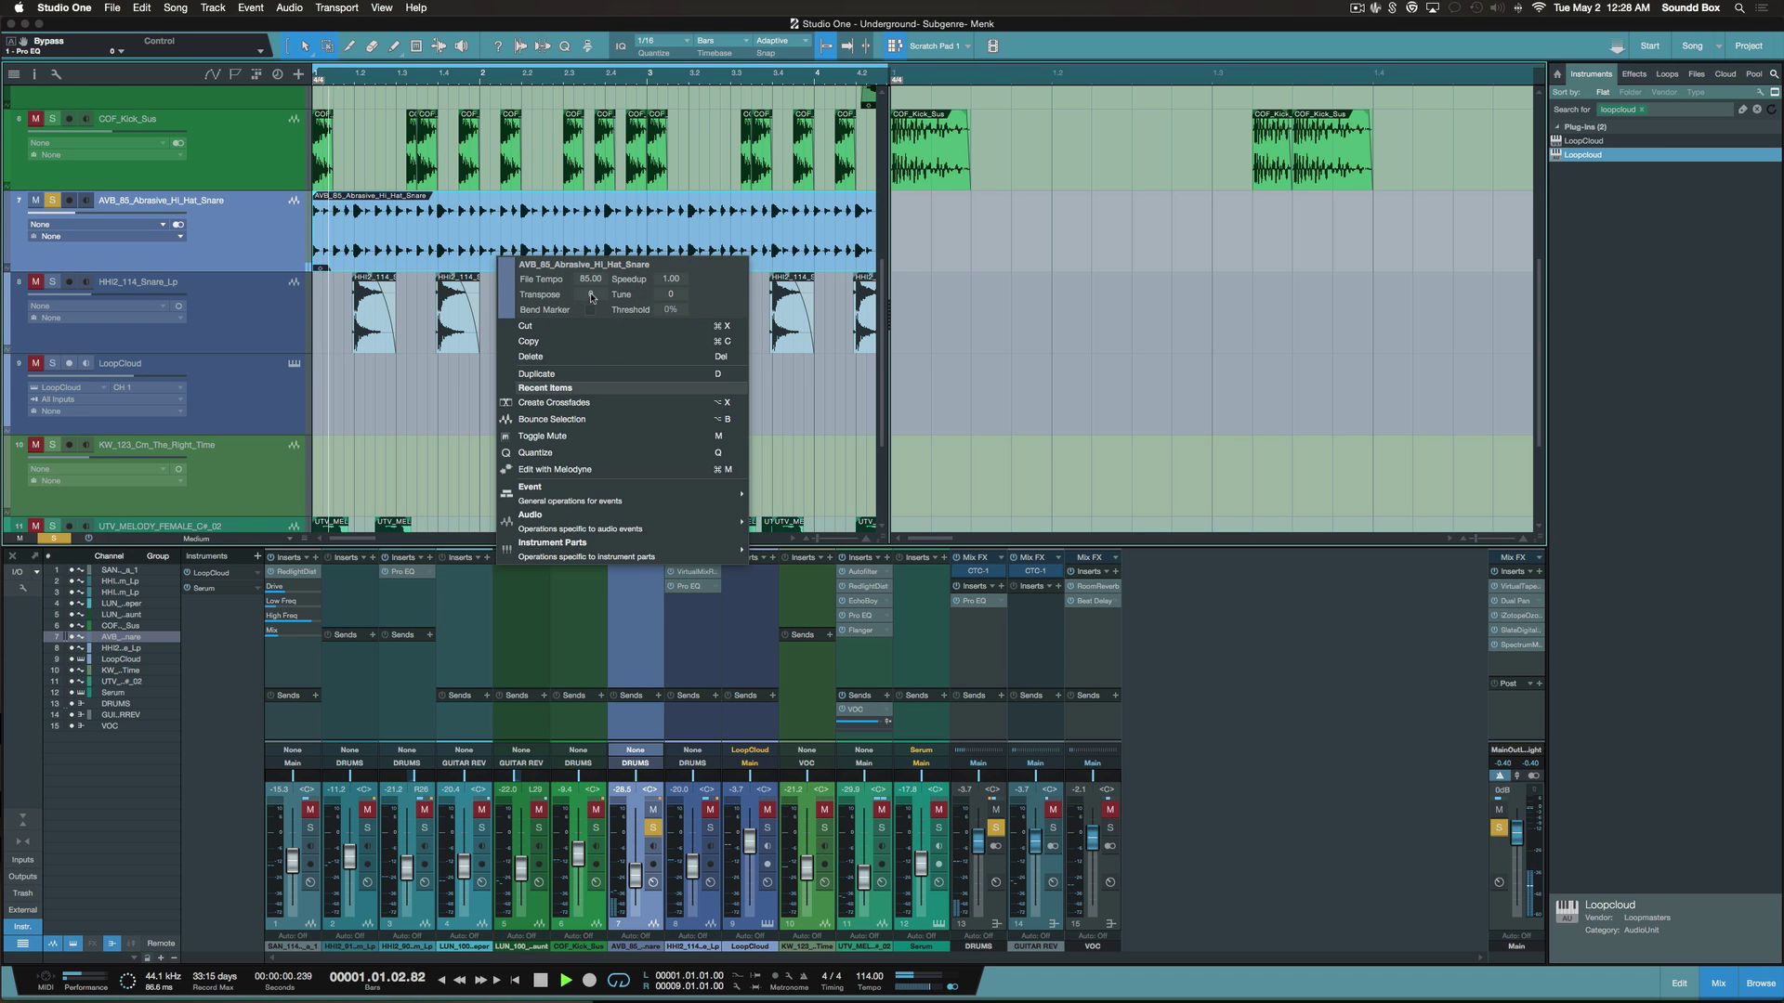
pyautogui.click(591, 295)
pyautogui.write('-2')
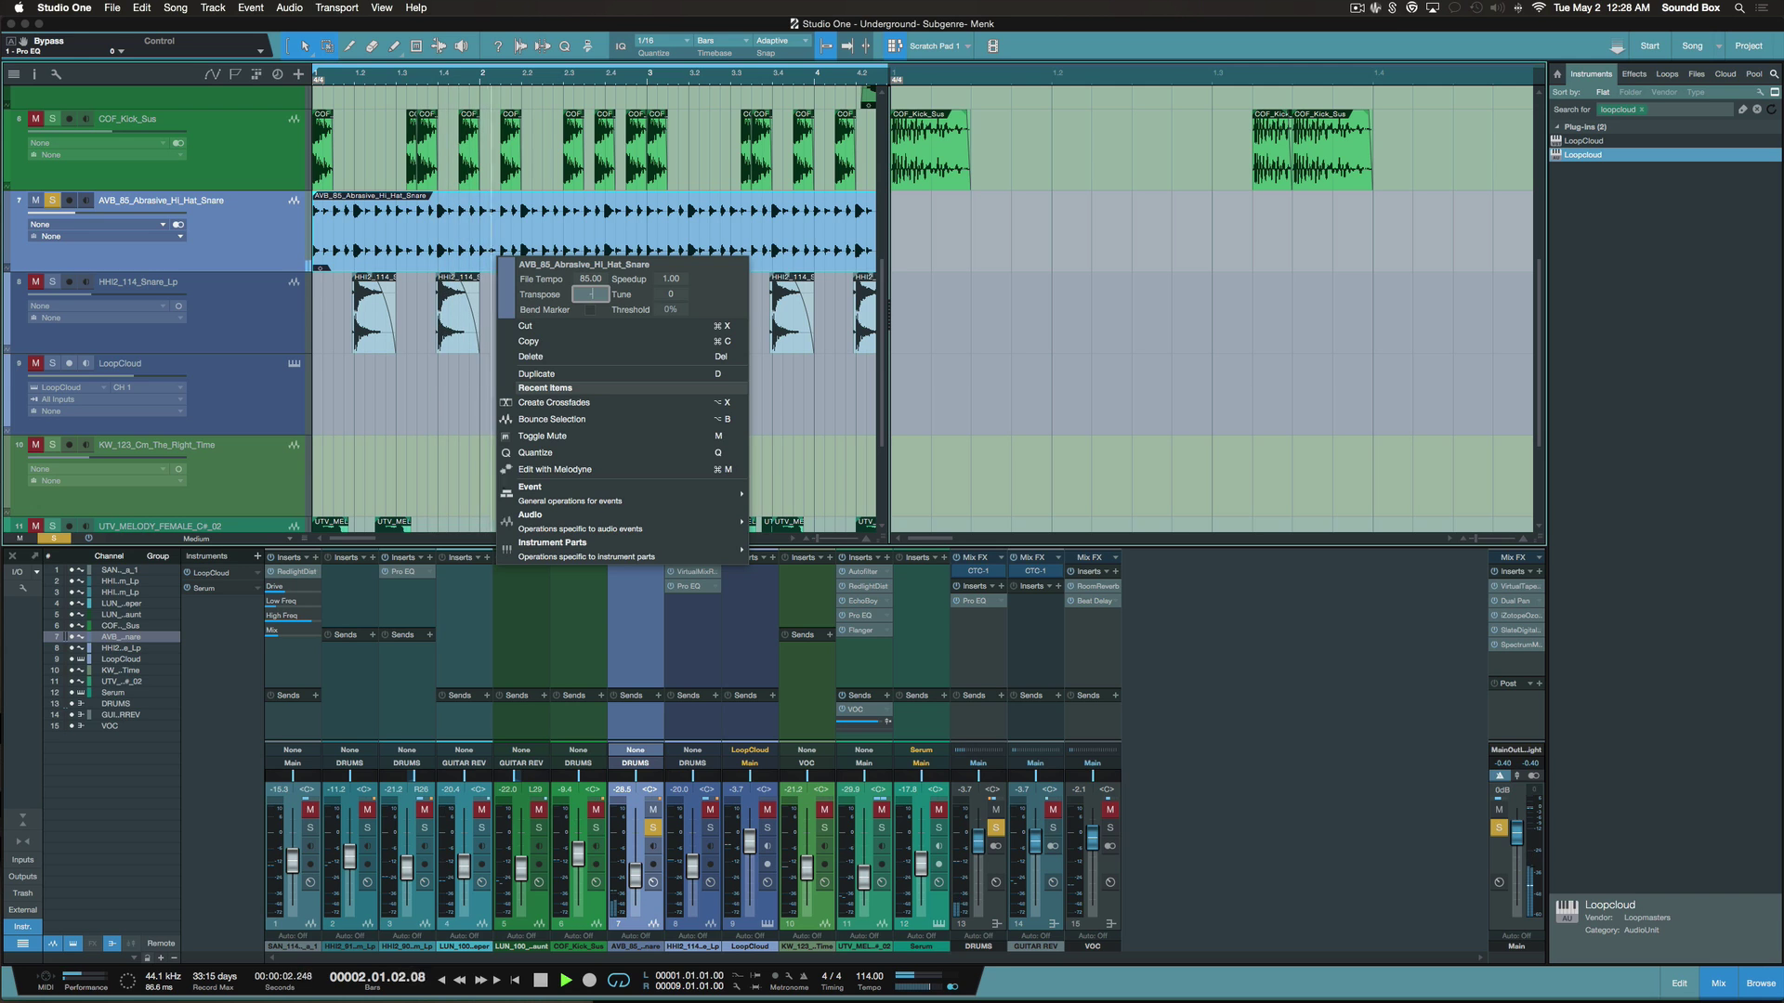
pyautogui.press('Return')
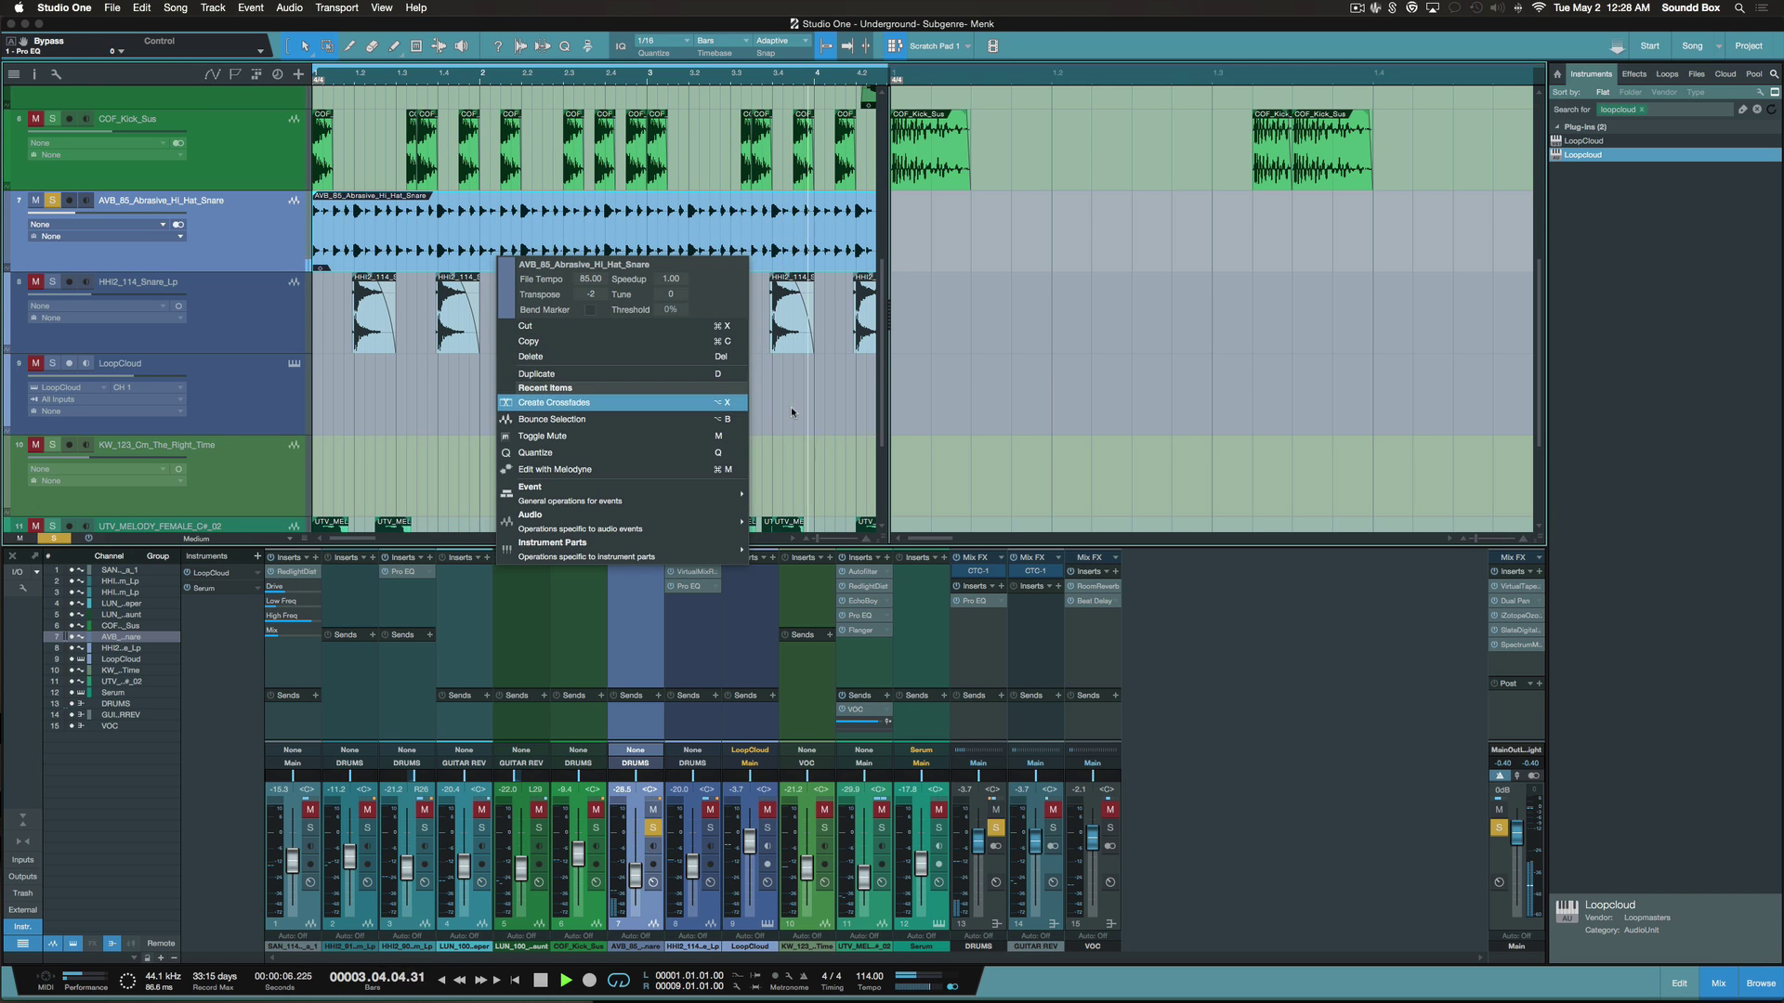
pyautogui.click(109, 299)
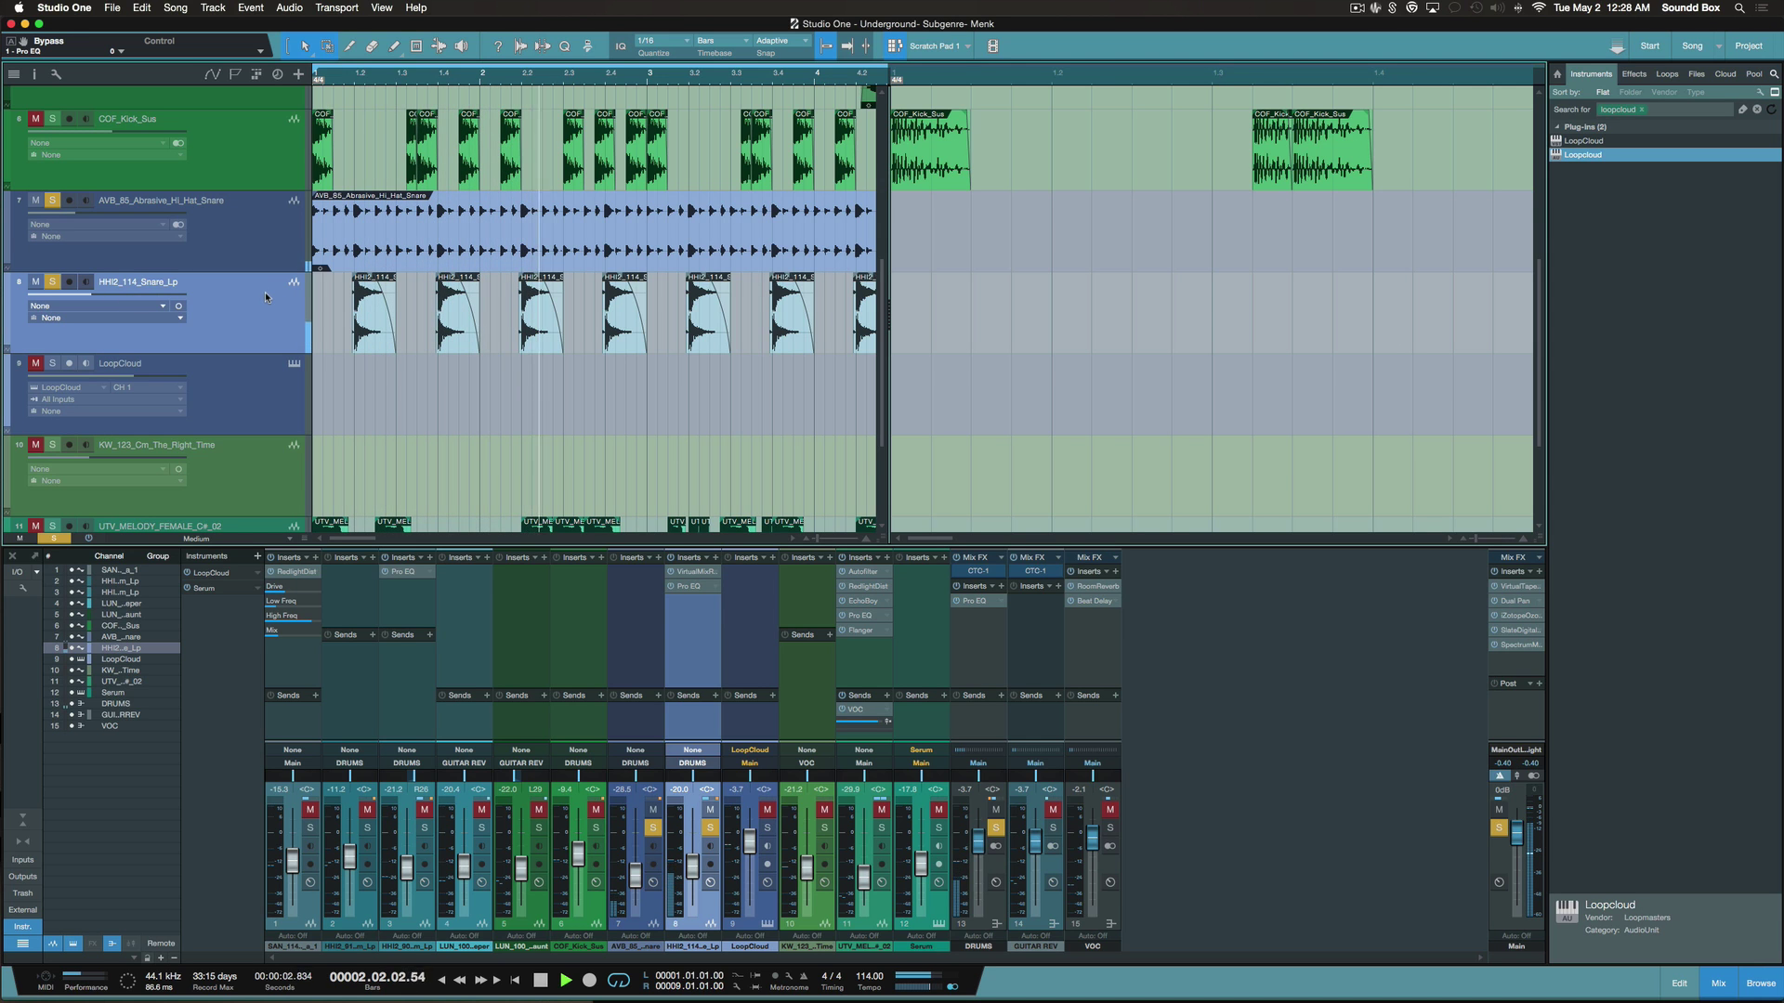
# Stop playback, deselect the snare lane and clear all track solos
pyautogui.scroll(3, 487, 301)
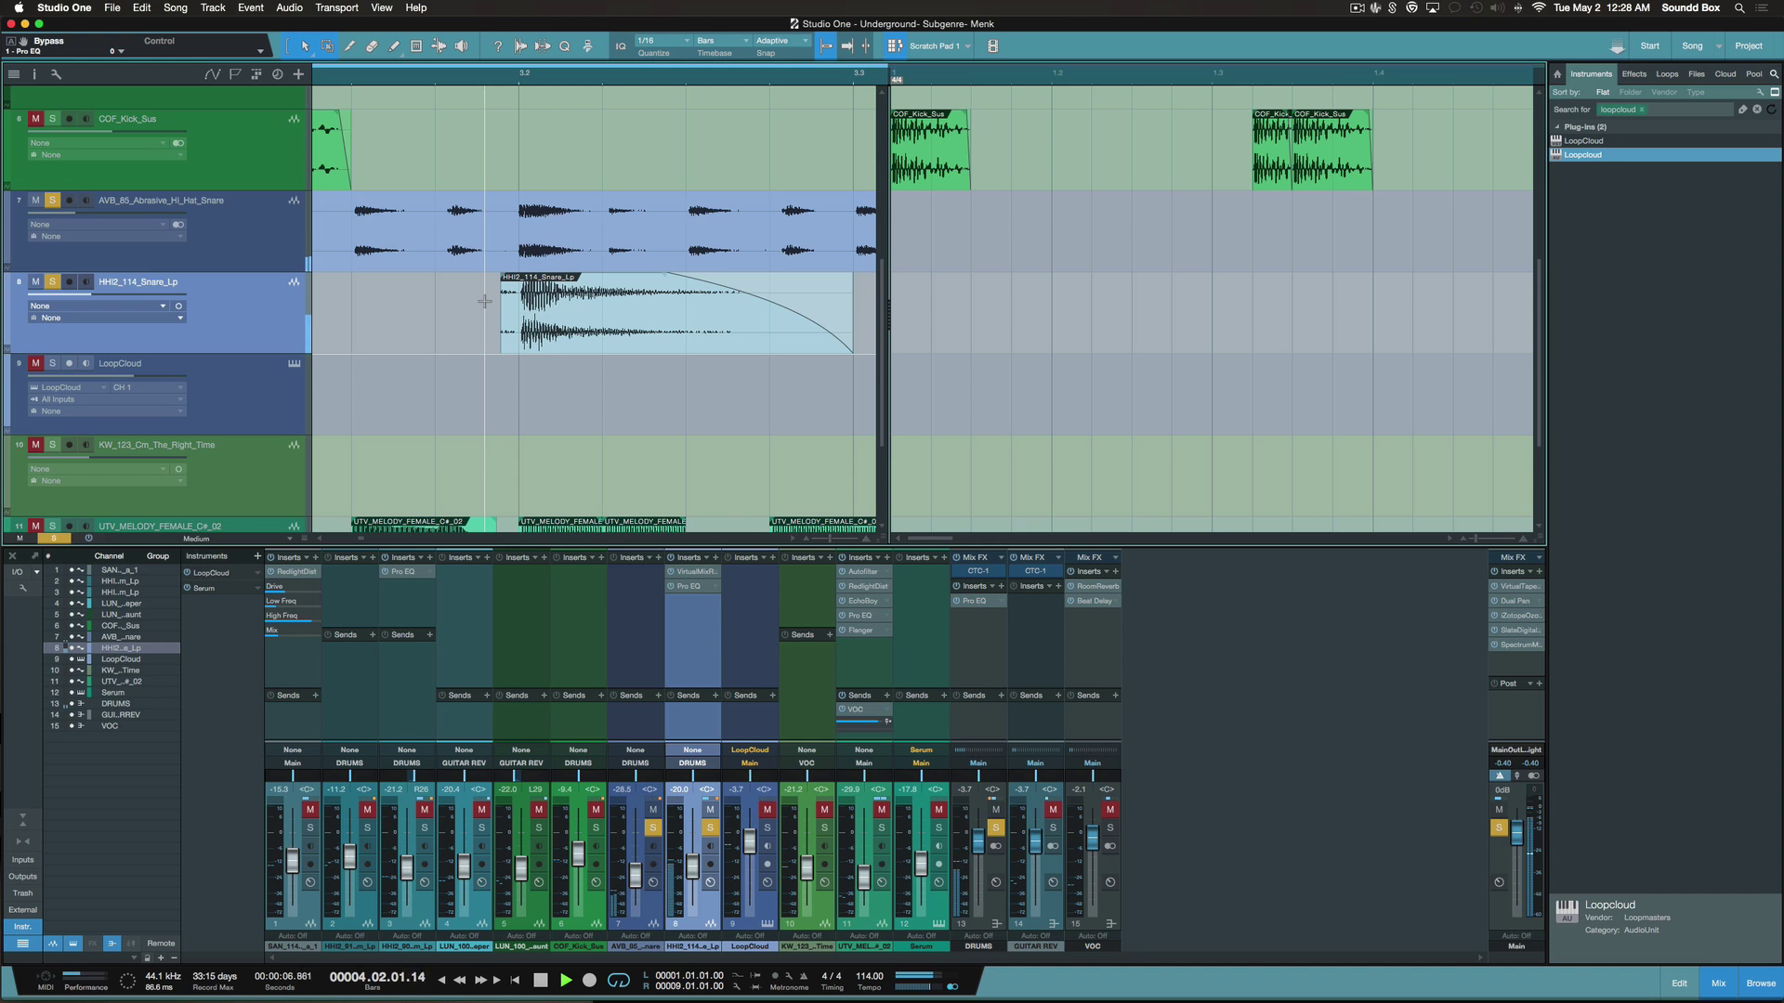
pyautogui.press('space')
pyautogui.click(418, 326)
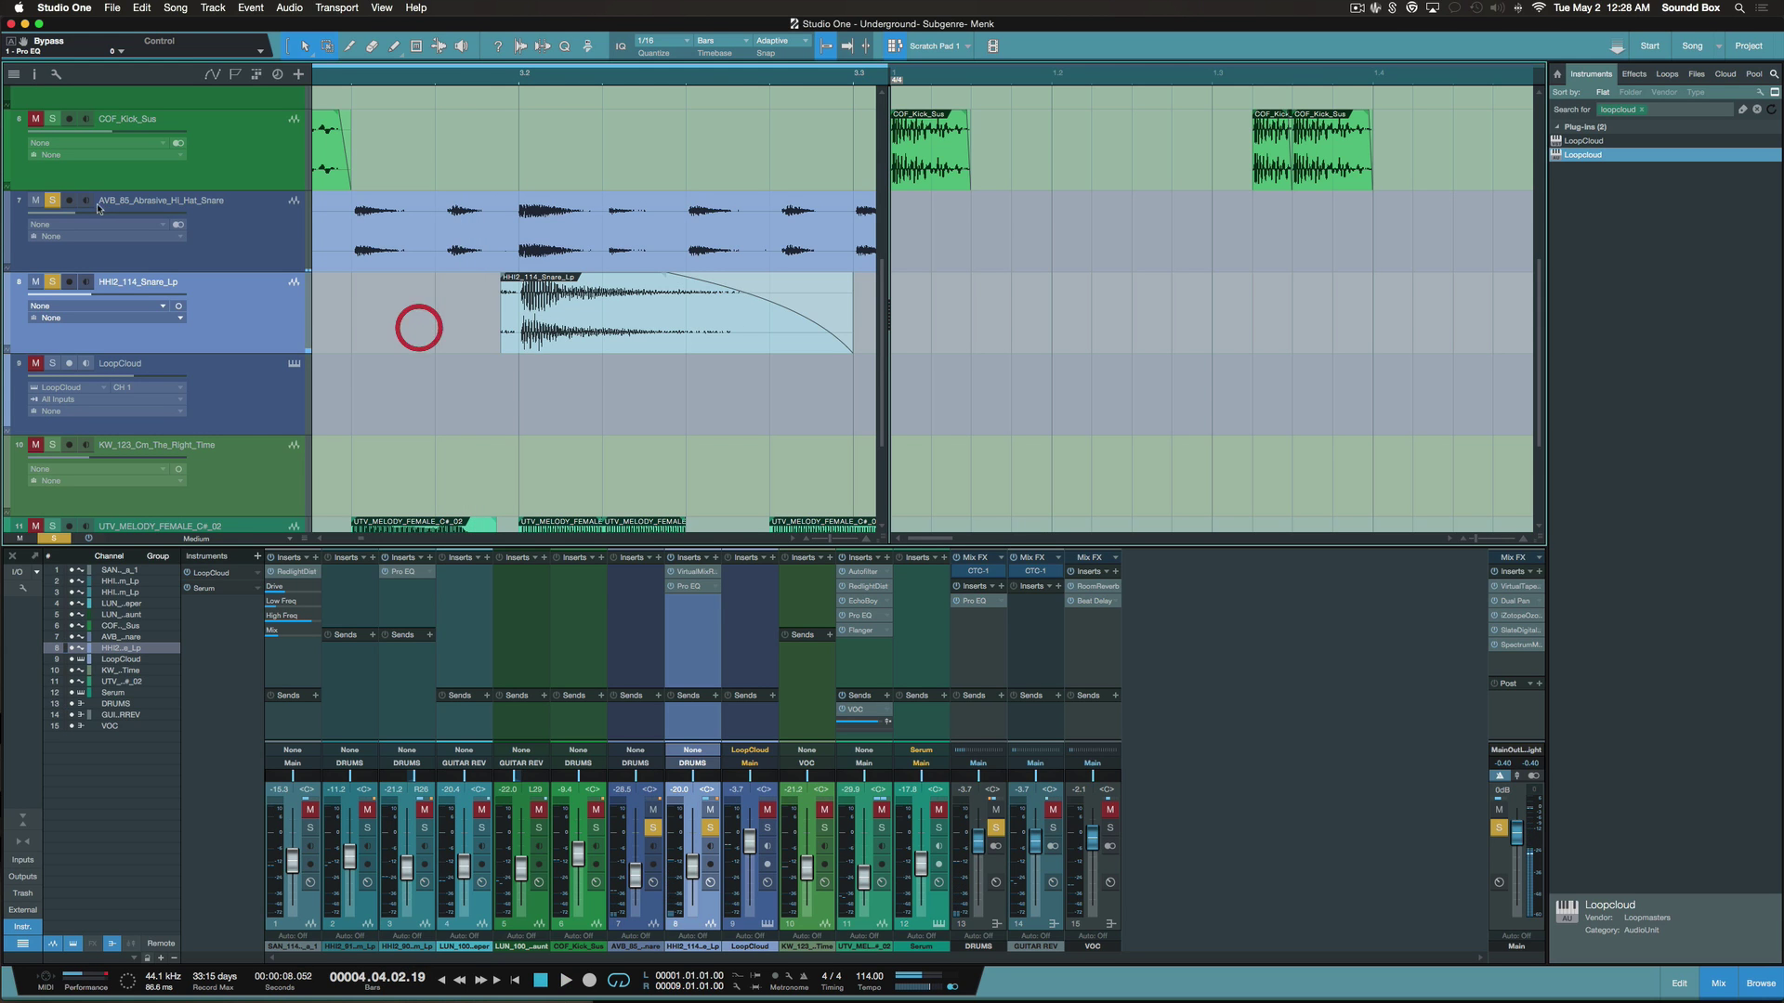
pyautogui.click(52, 200)
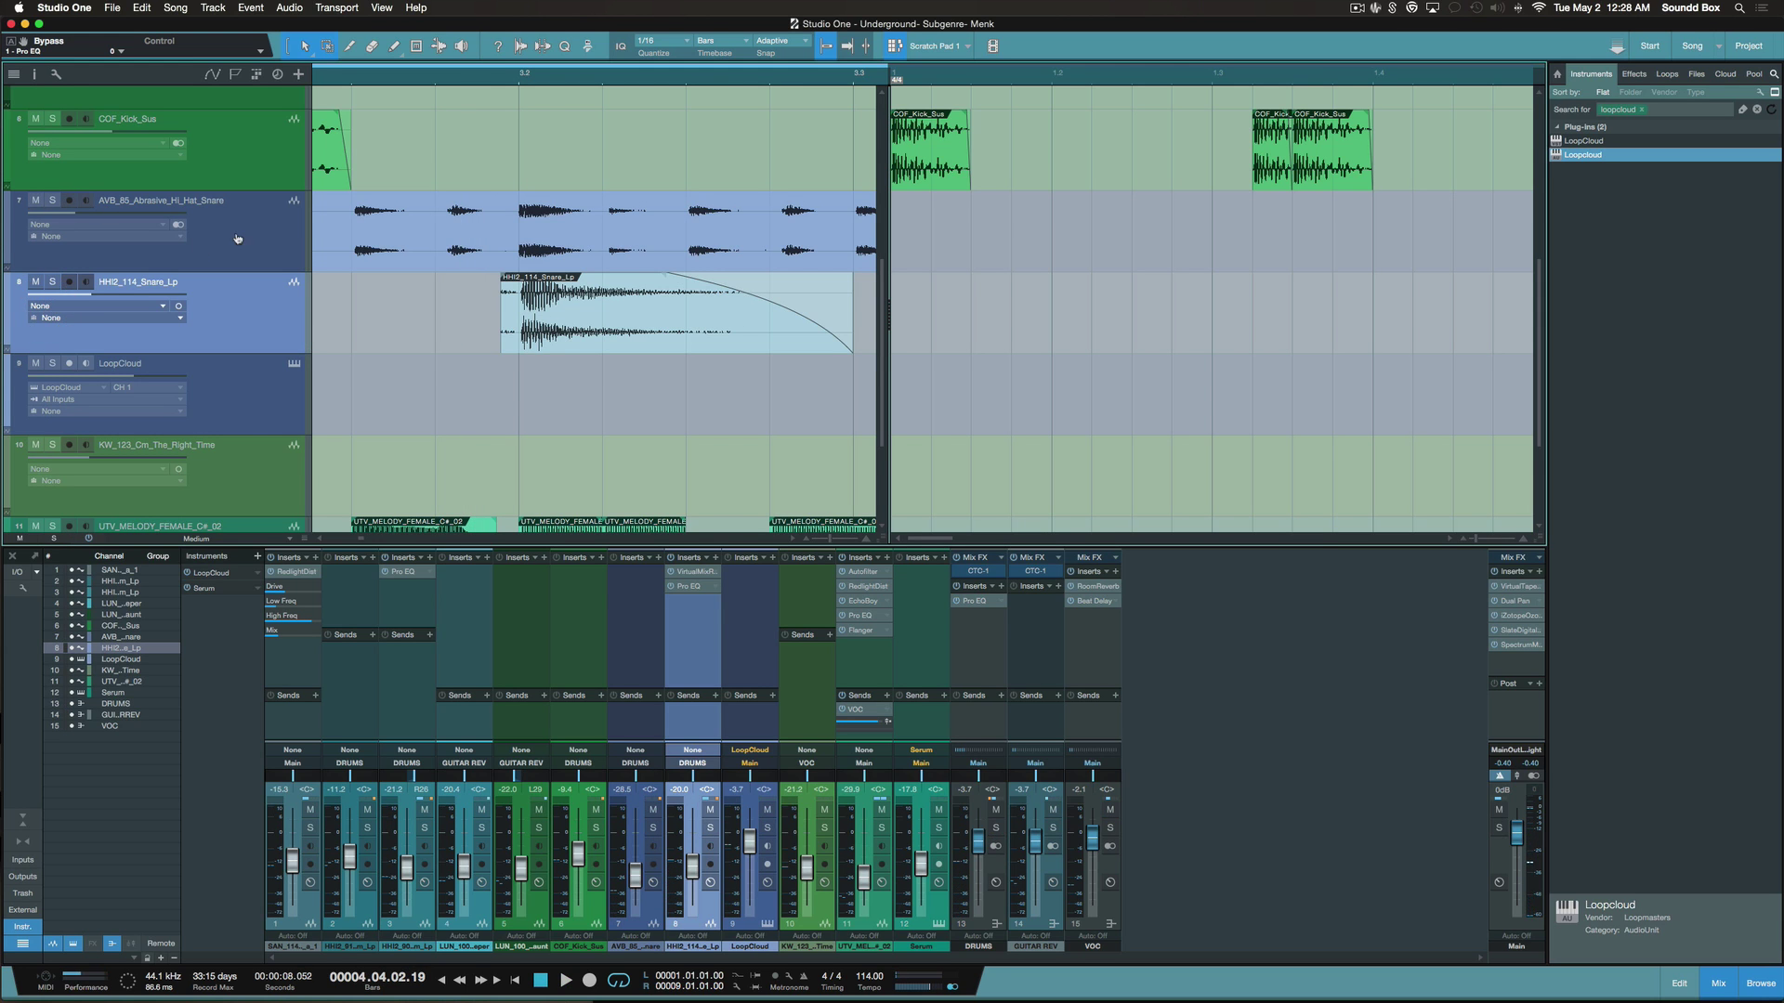
# Search Loopcloud for 'hhi2_114_snare' and preview HHI2_114_Snare_Lp.rex2
pyautogui.press('super+Tab')
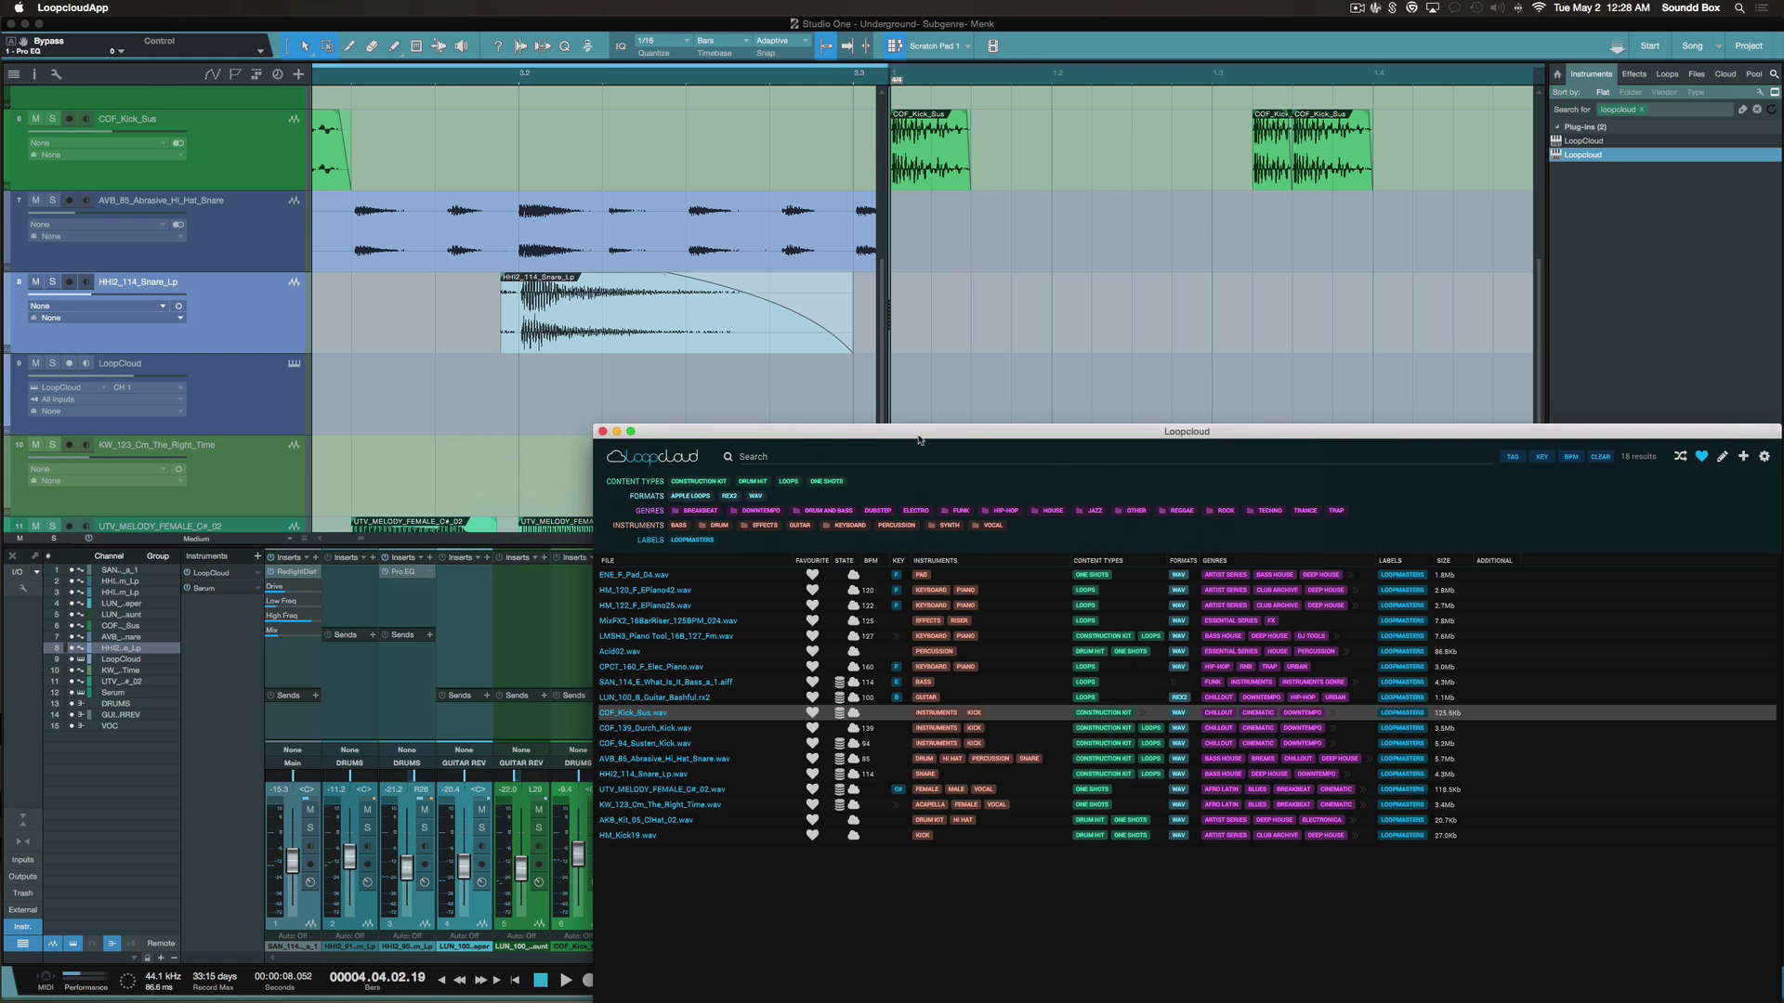
pyautogui.moveTo(941, 439); pyautogui.dragTo(833, 260)
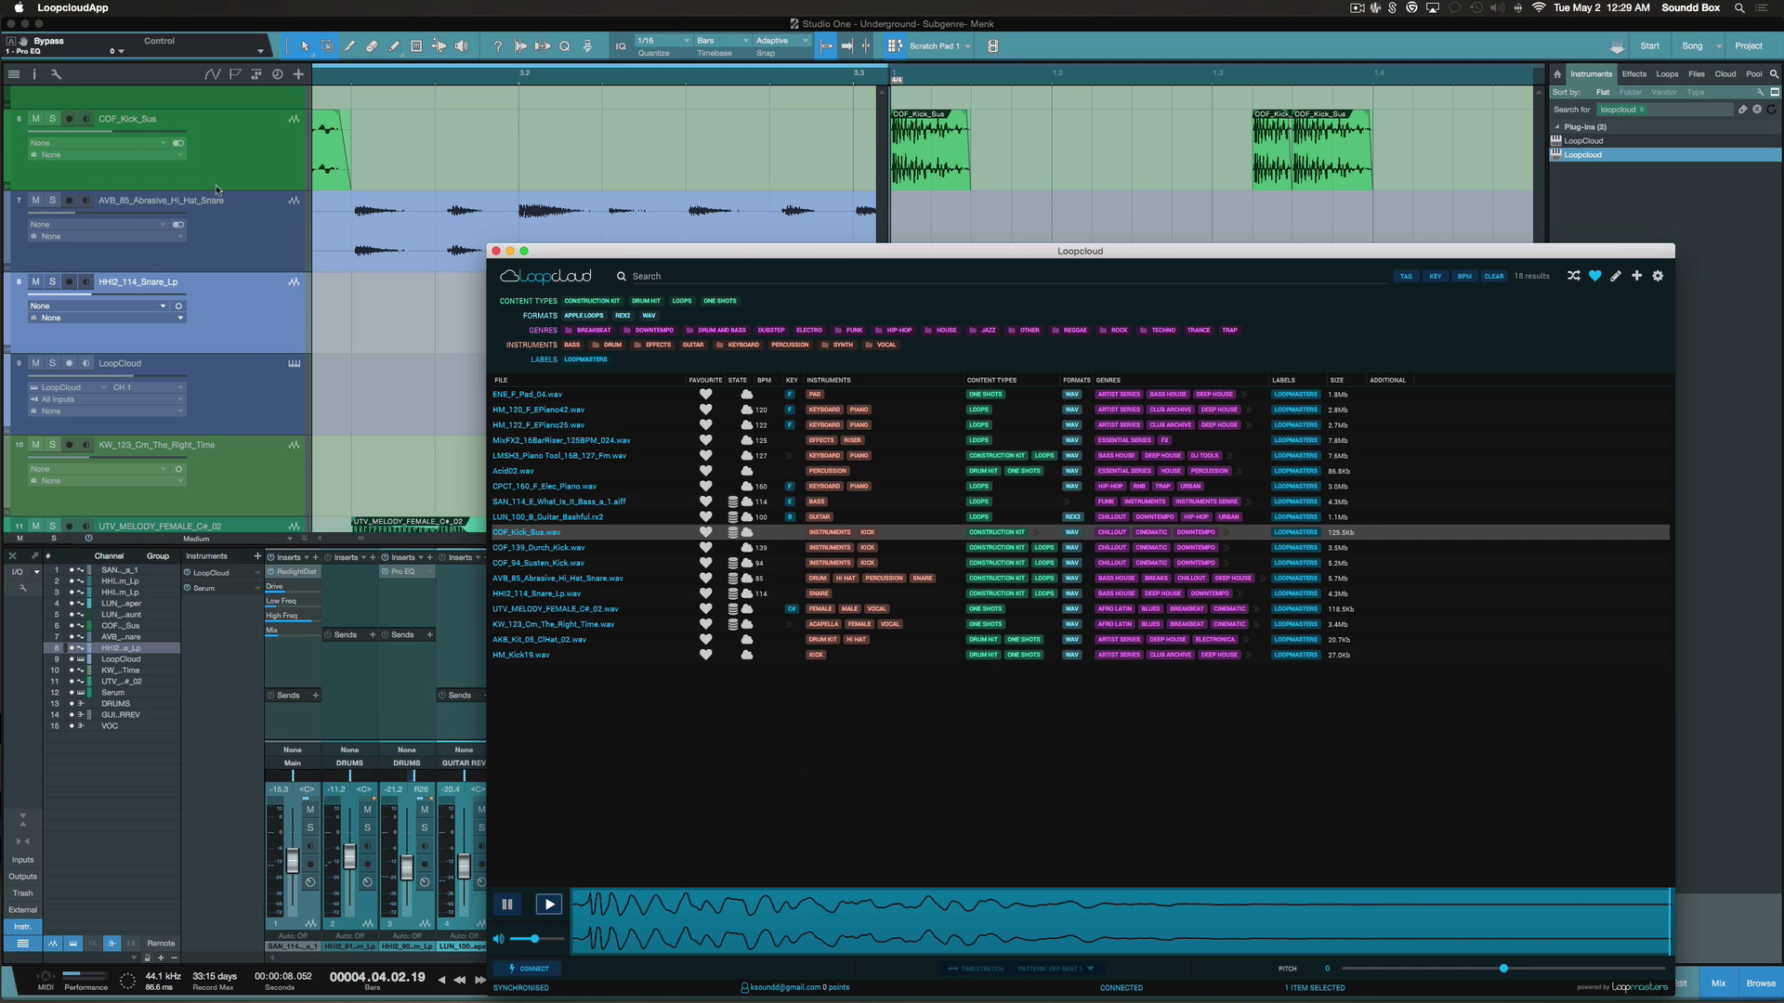
pyautogui.moveTo(614, 251); pyautogui.dragTo(452, 189)
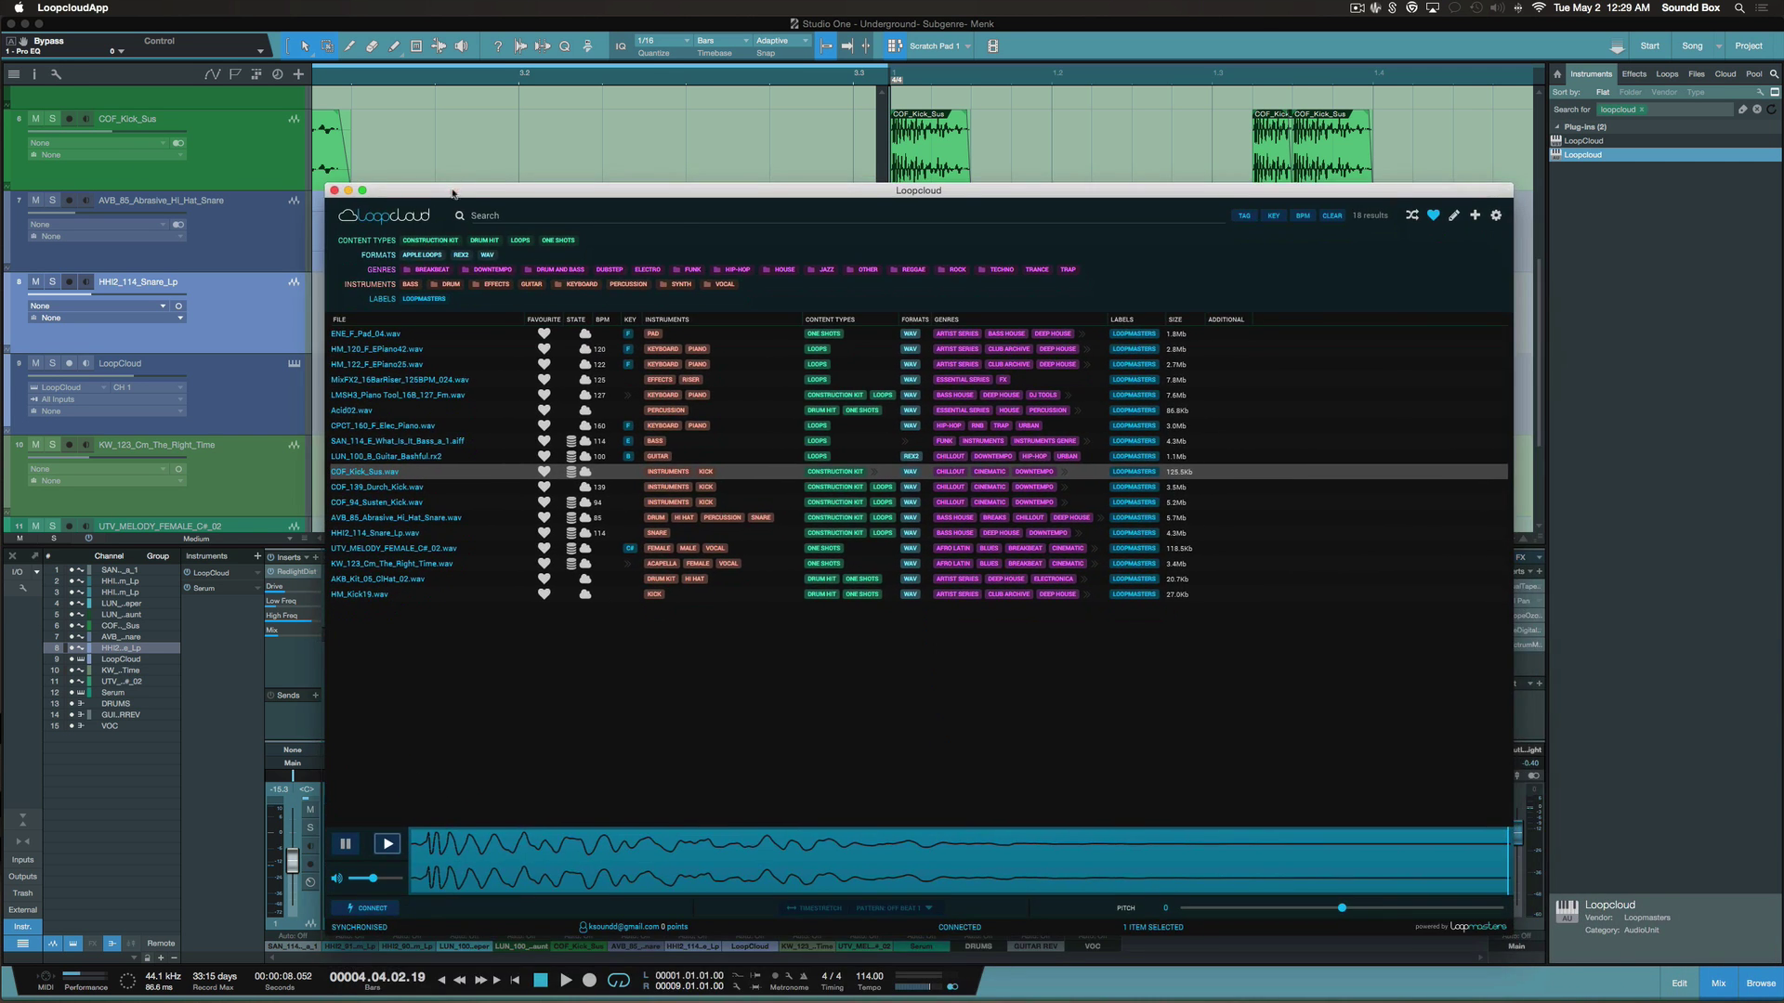
pyautogui.click(540, 215)
pyautogui.write('hhi2_114_snare')
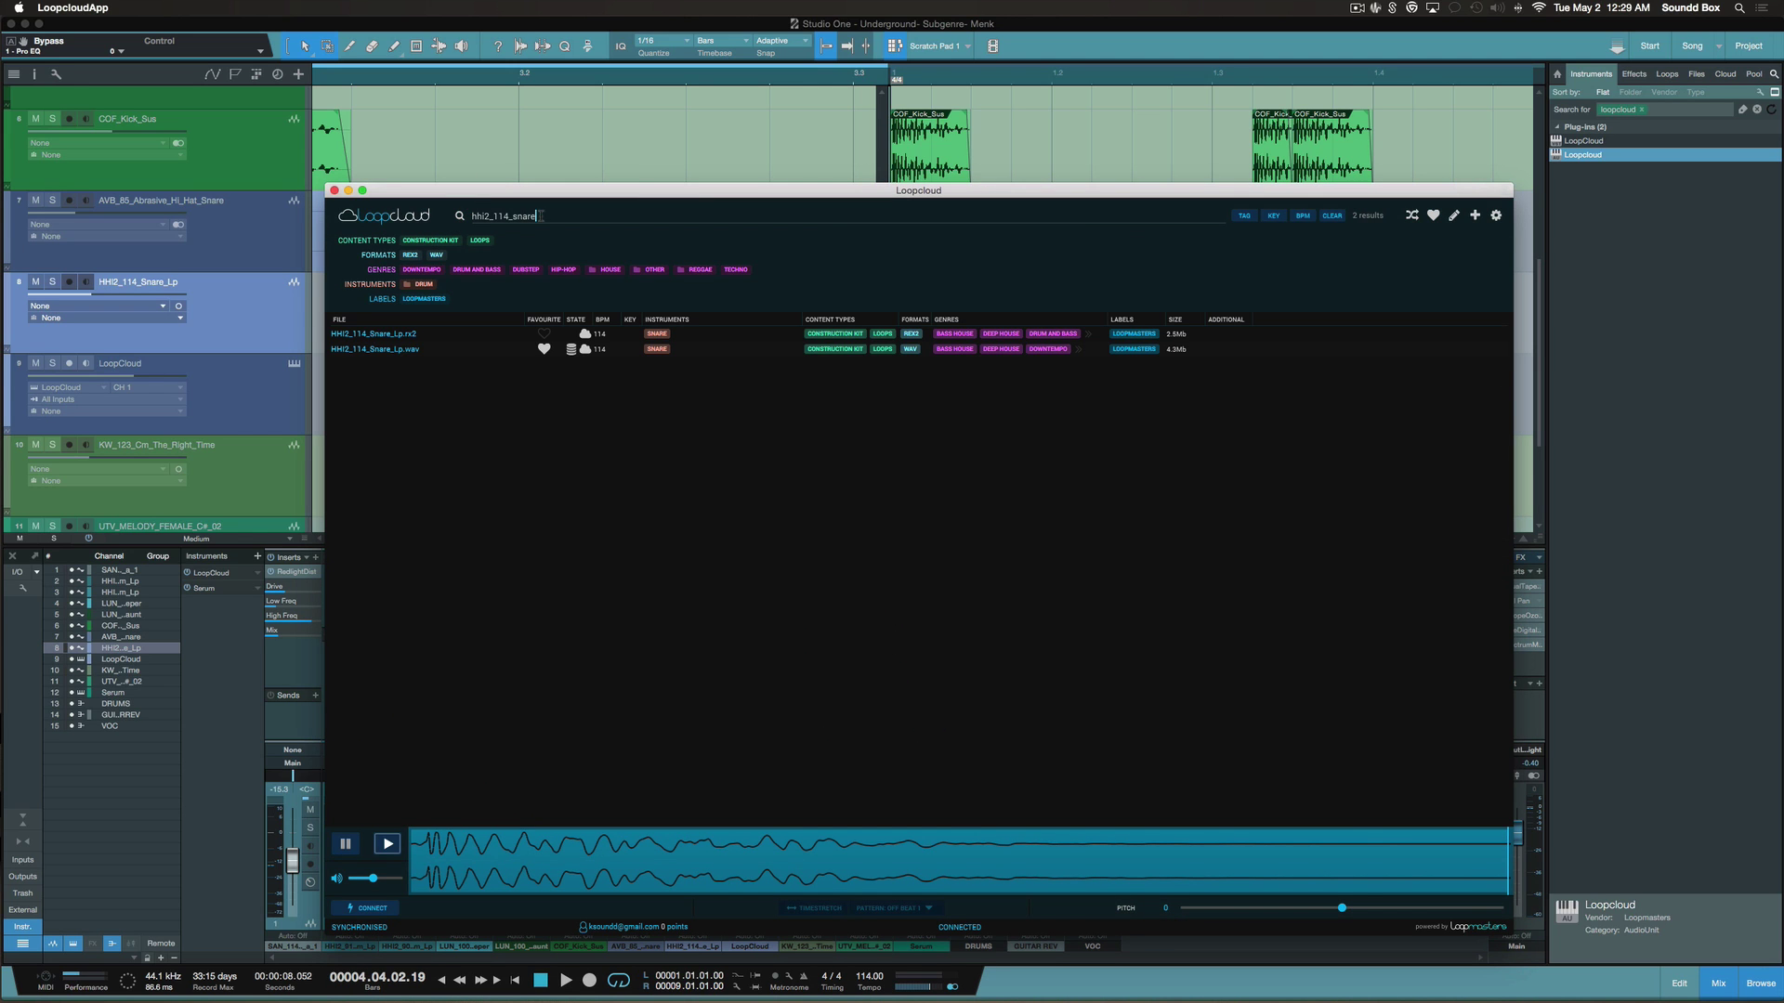
pyautogui.click(476, 337)
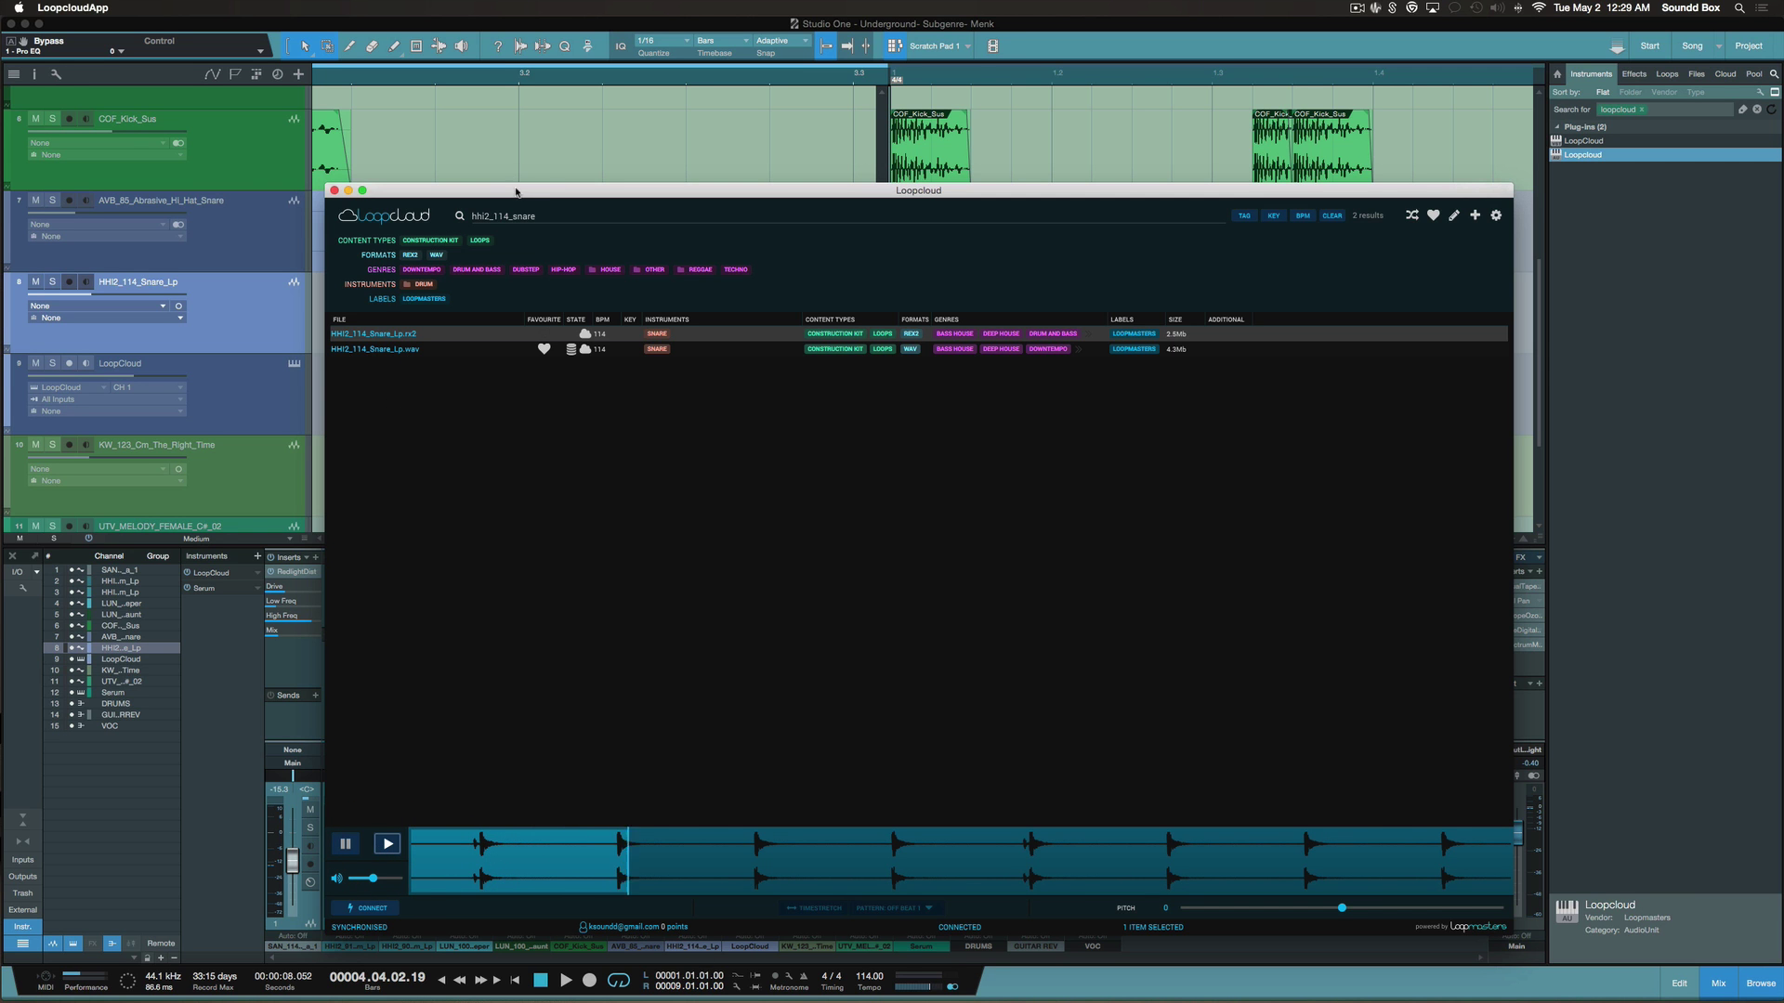
pyautogui.moveTo(461, 191); pyautogui.dragTo(933, 310)
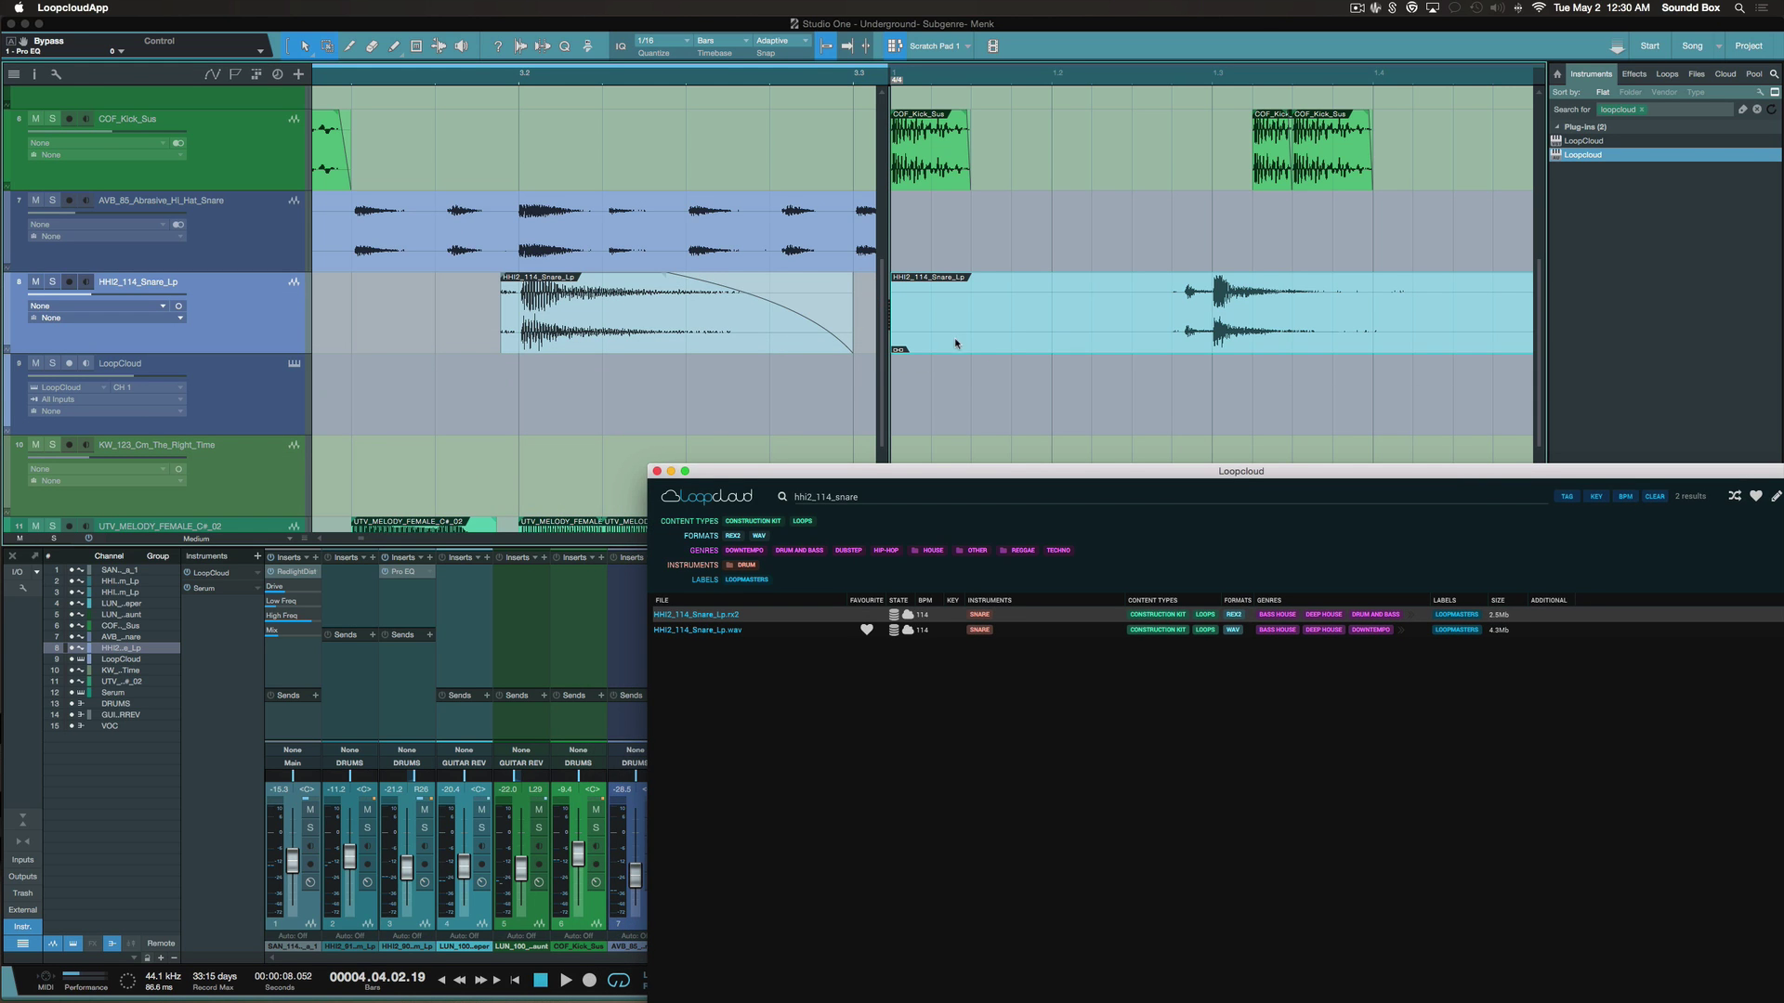
# Widen the Scratch Pad and trim the HHI2_114_Snare_Lp clip's start to the playhead
pyautogui.click(899, 75)
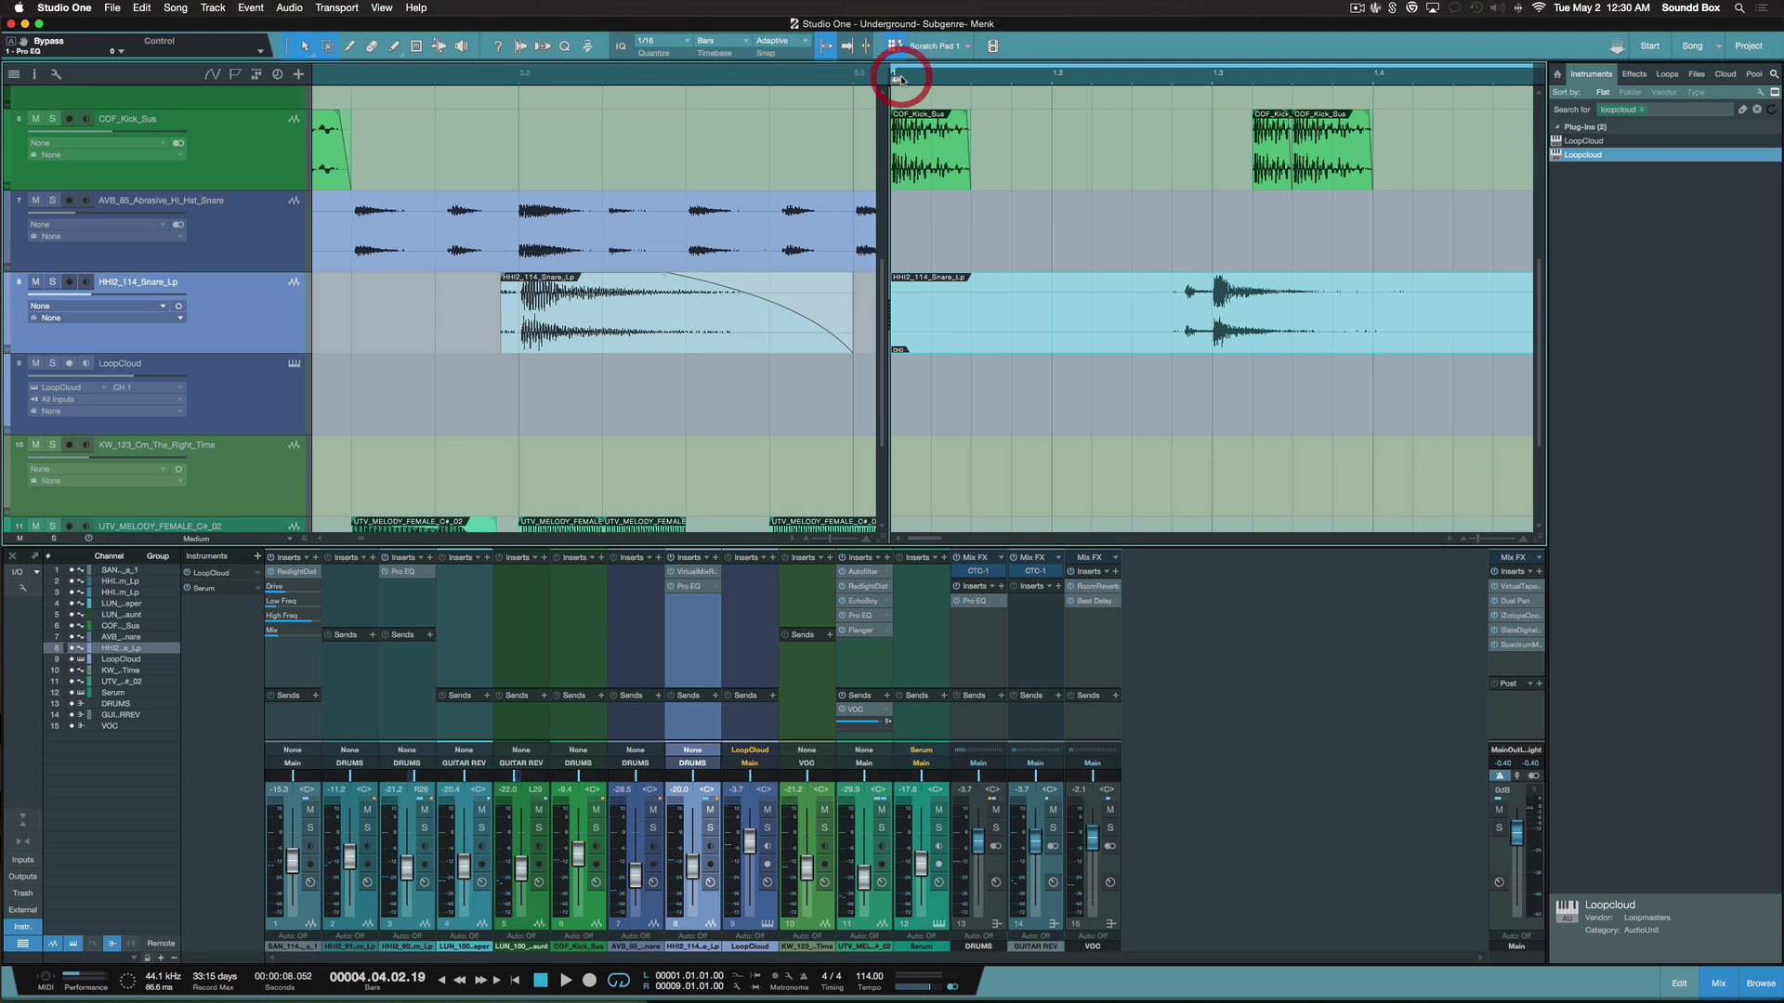
pyautogui.press('space')
pyautogui.press('space')
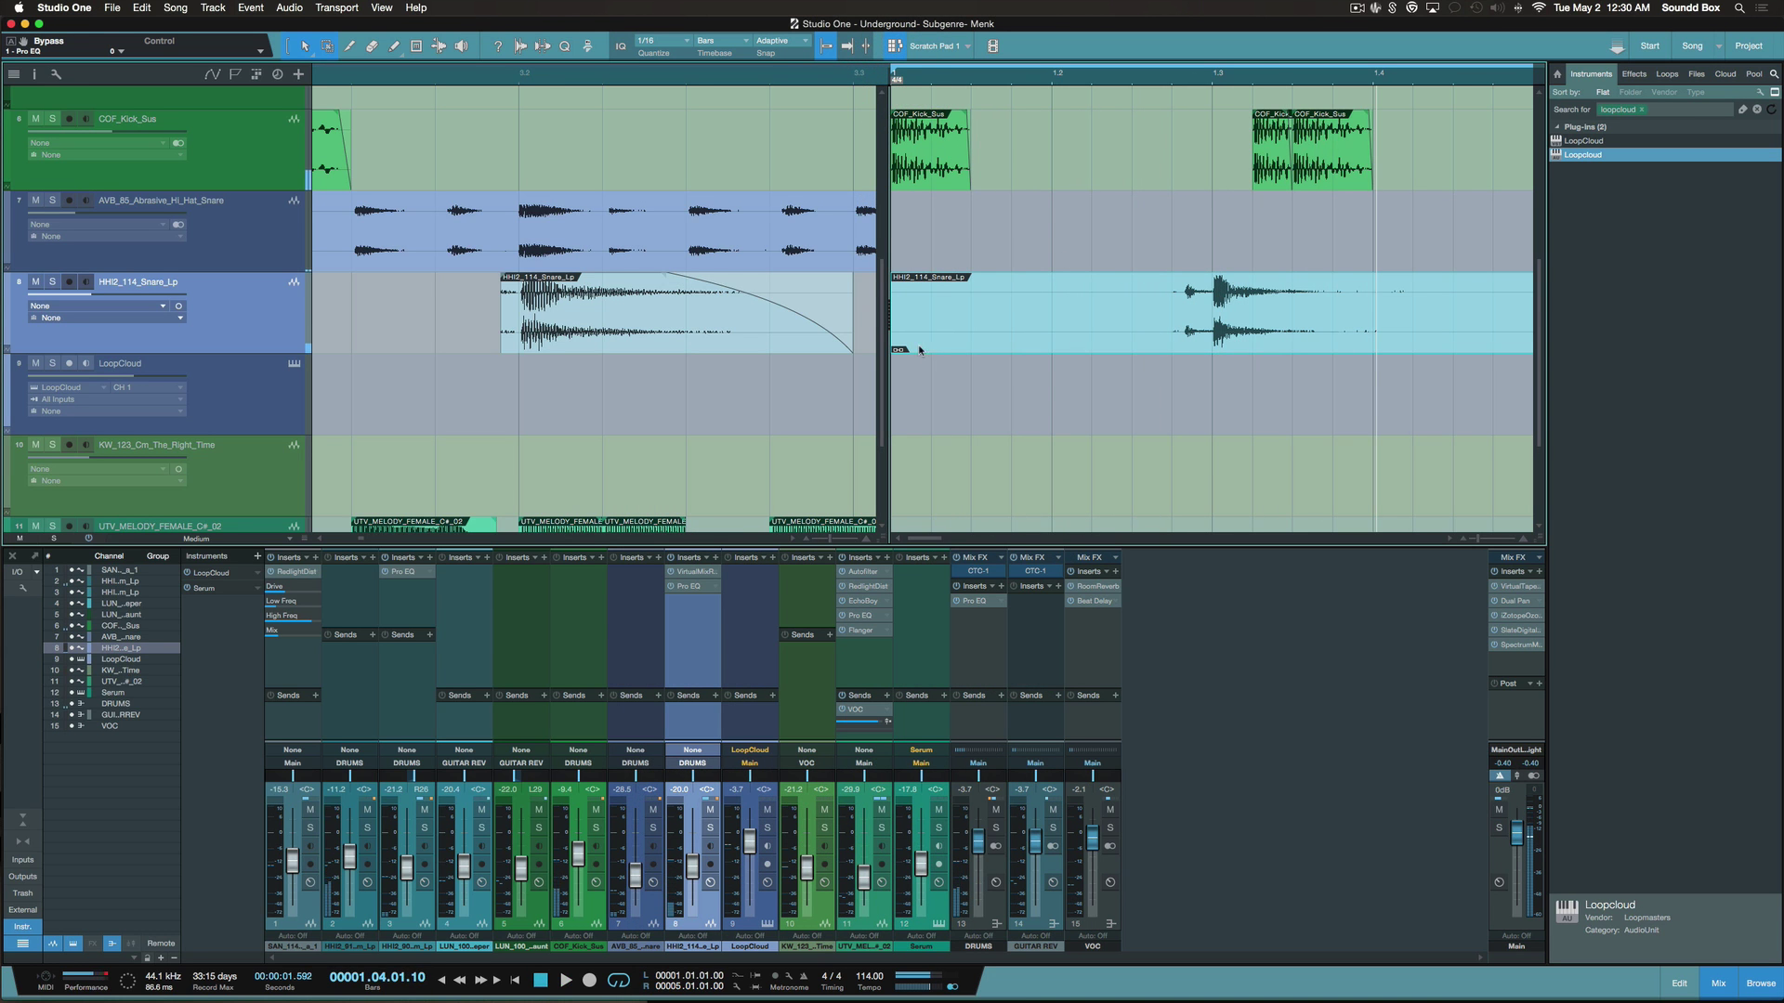
pyautogui.moveTo(893, 335)
pyautogui.mouseDown()
pyautogui.moveTo(1119, 335)
pyautogui.moveTo(940, 336)
pyautogui.moveTo(1127, 371)
pyautogui.moveTo(1226, 366)
pyautogui.moveTo(1260, 315)
pyautogui.moveTo(1238, 336)
pyautogui.mouseUp()
pyautogui.click(1053, 79)
pyautogui.press('space')
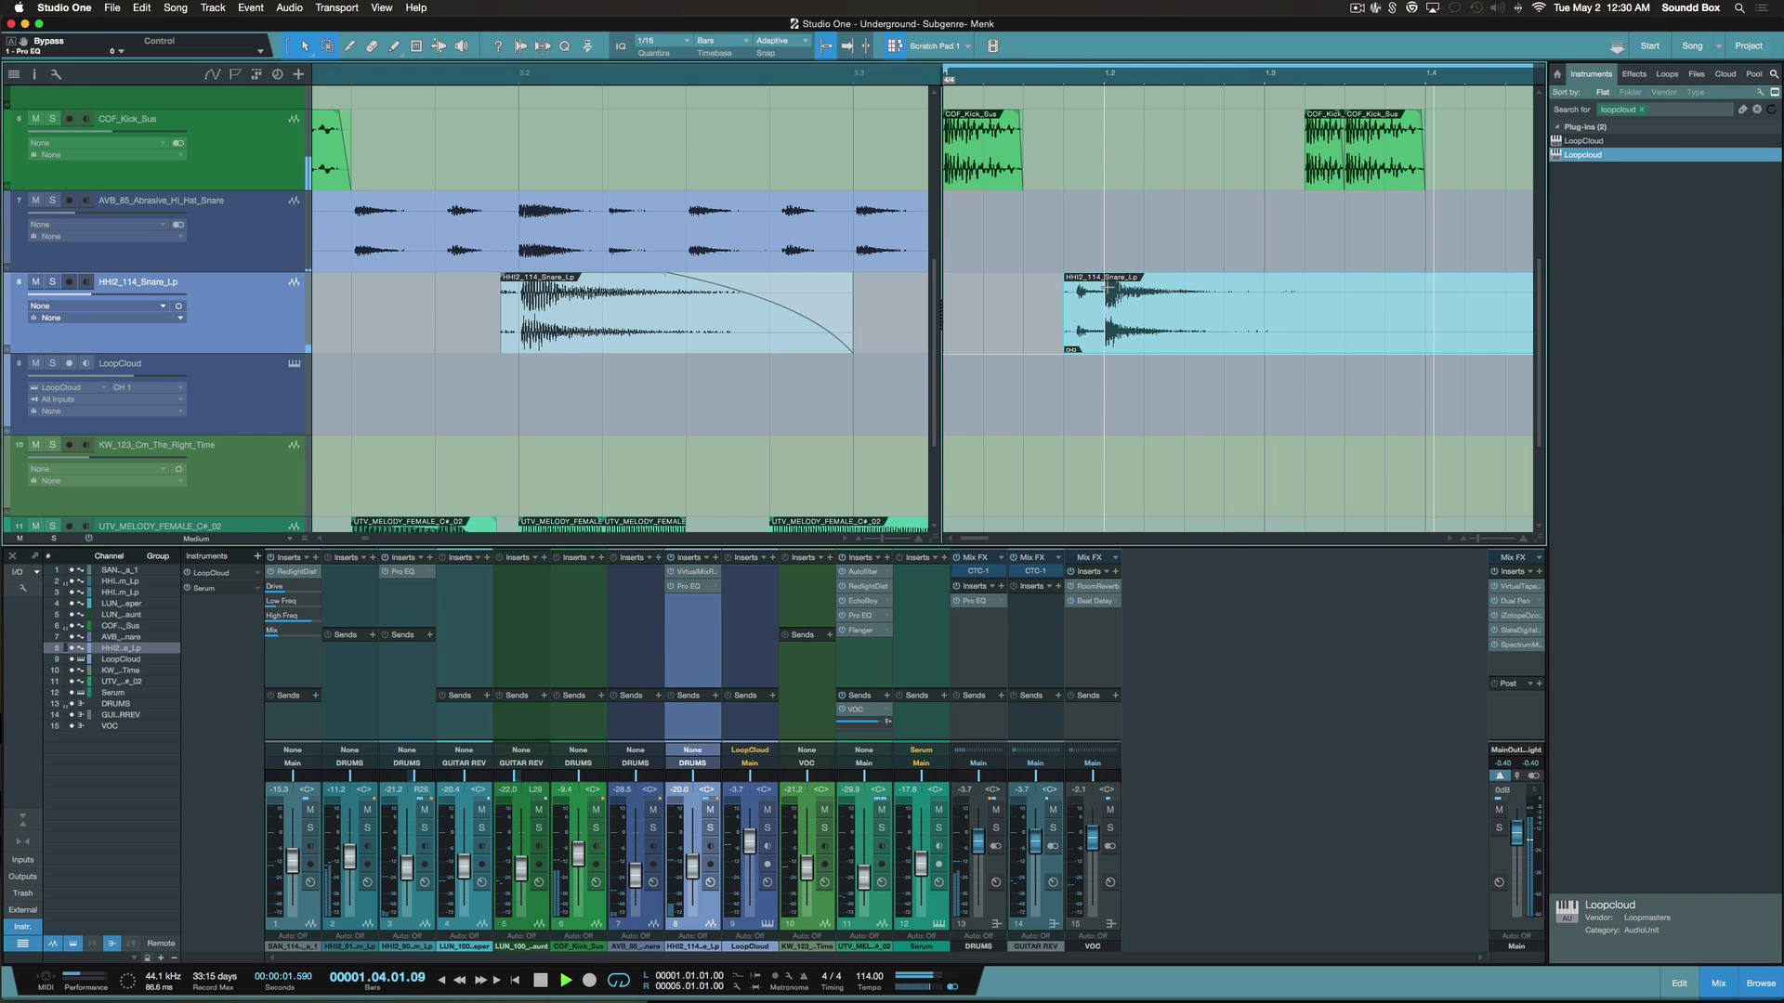
pyautogui.moveTo(1065, 339); pyautogui.dragTo(1103, 327)
# Split off and delete the snare clip's remainder, then reshape its tail with a long fade-out
pyautogui.keyDown('alt'); pyautogui.click(1242, 291); pyautogui.keyUp('alt')
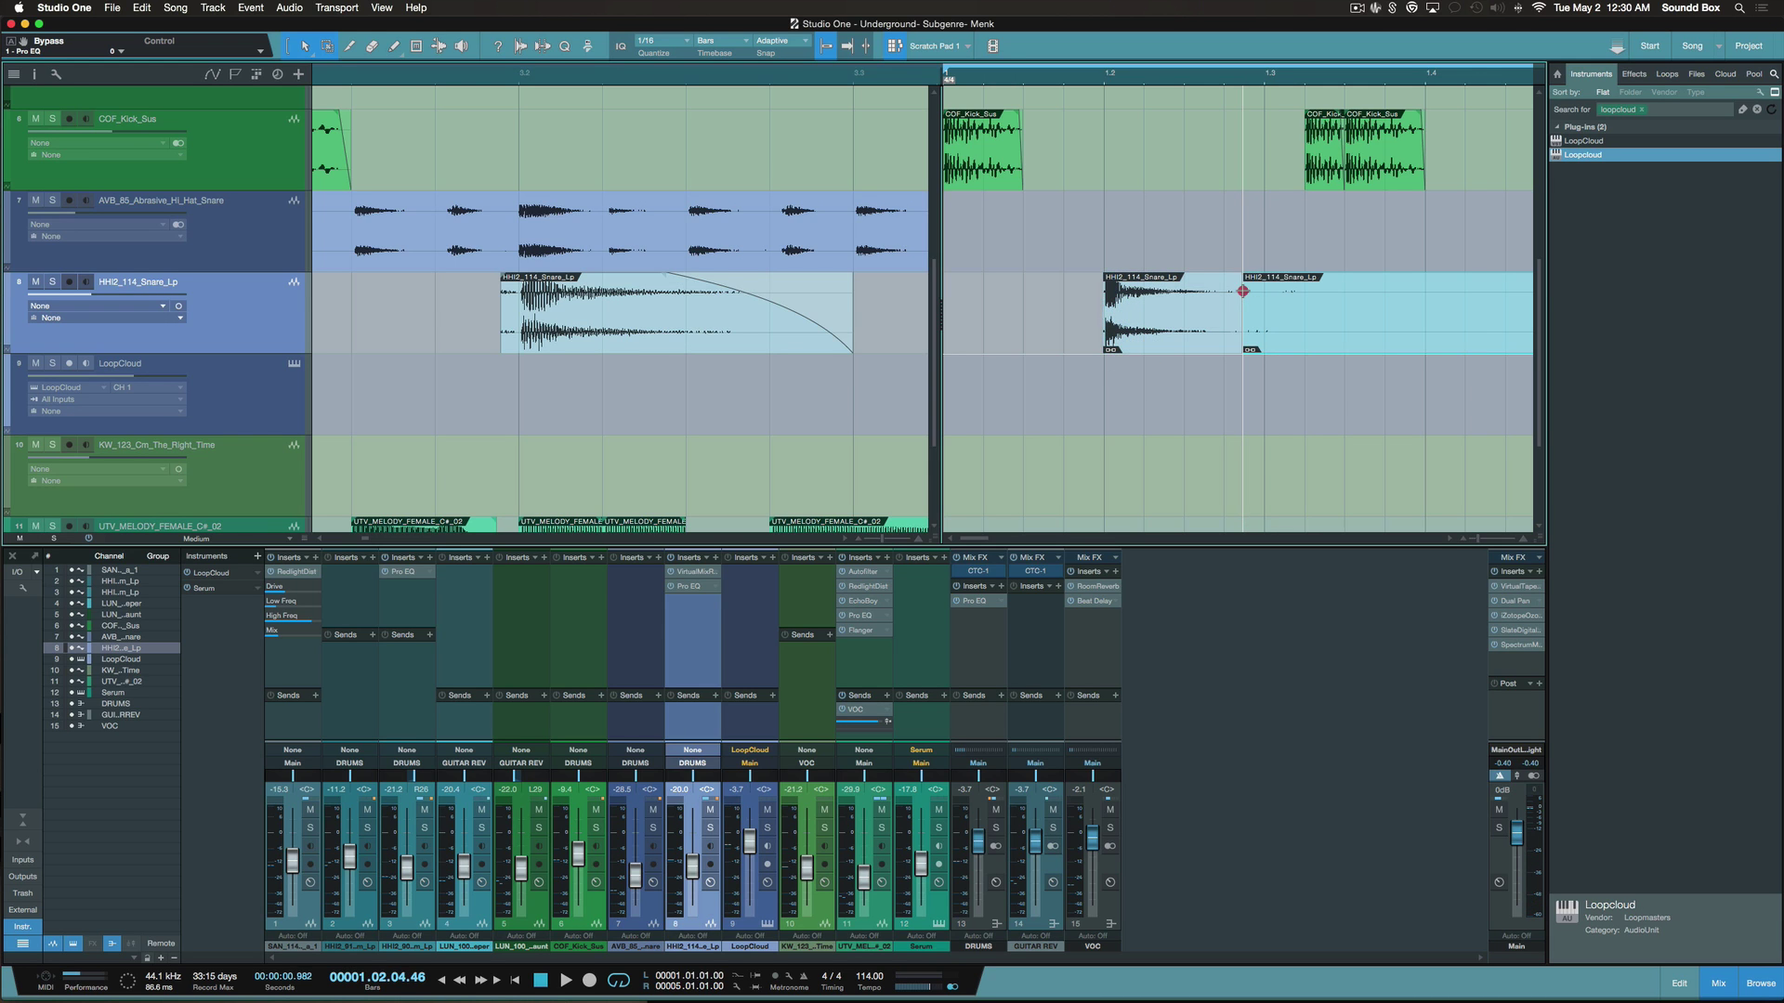
pyautogui.click(1282, 335)
pyautogui.press('Delete')
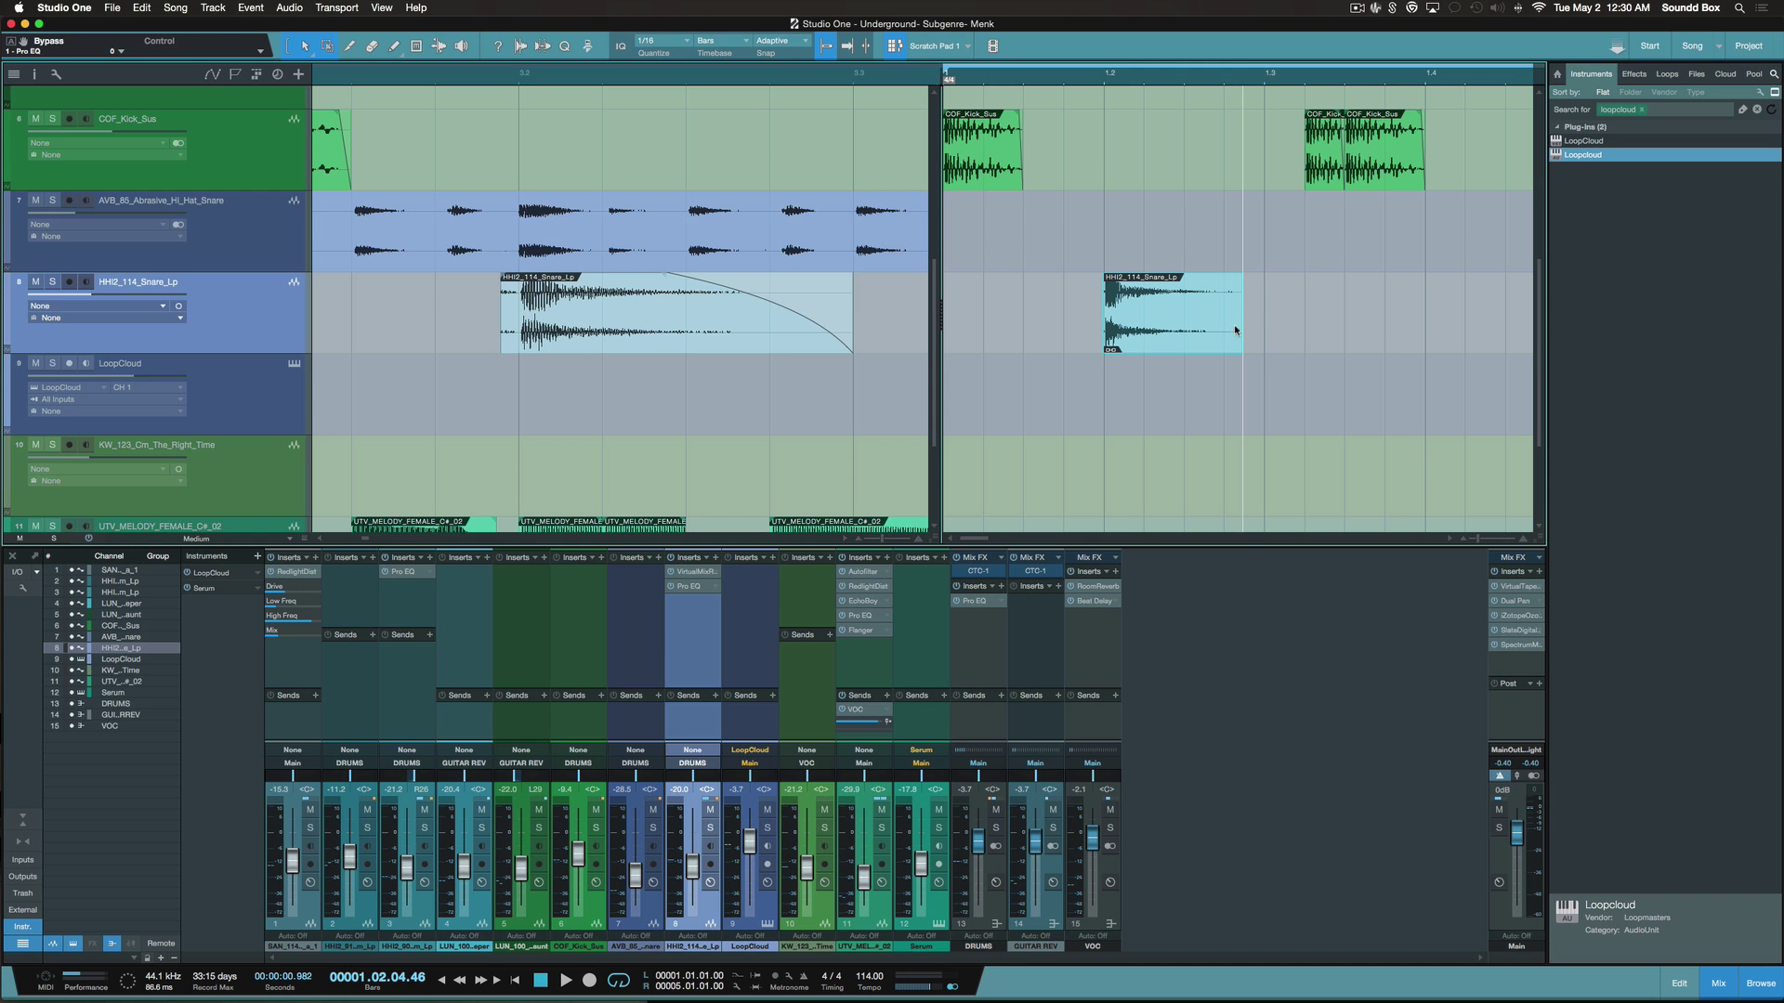
pyautogui.moveTo(1243, 327); pyautogui.dragTo(1426, 329)
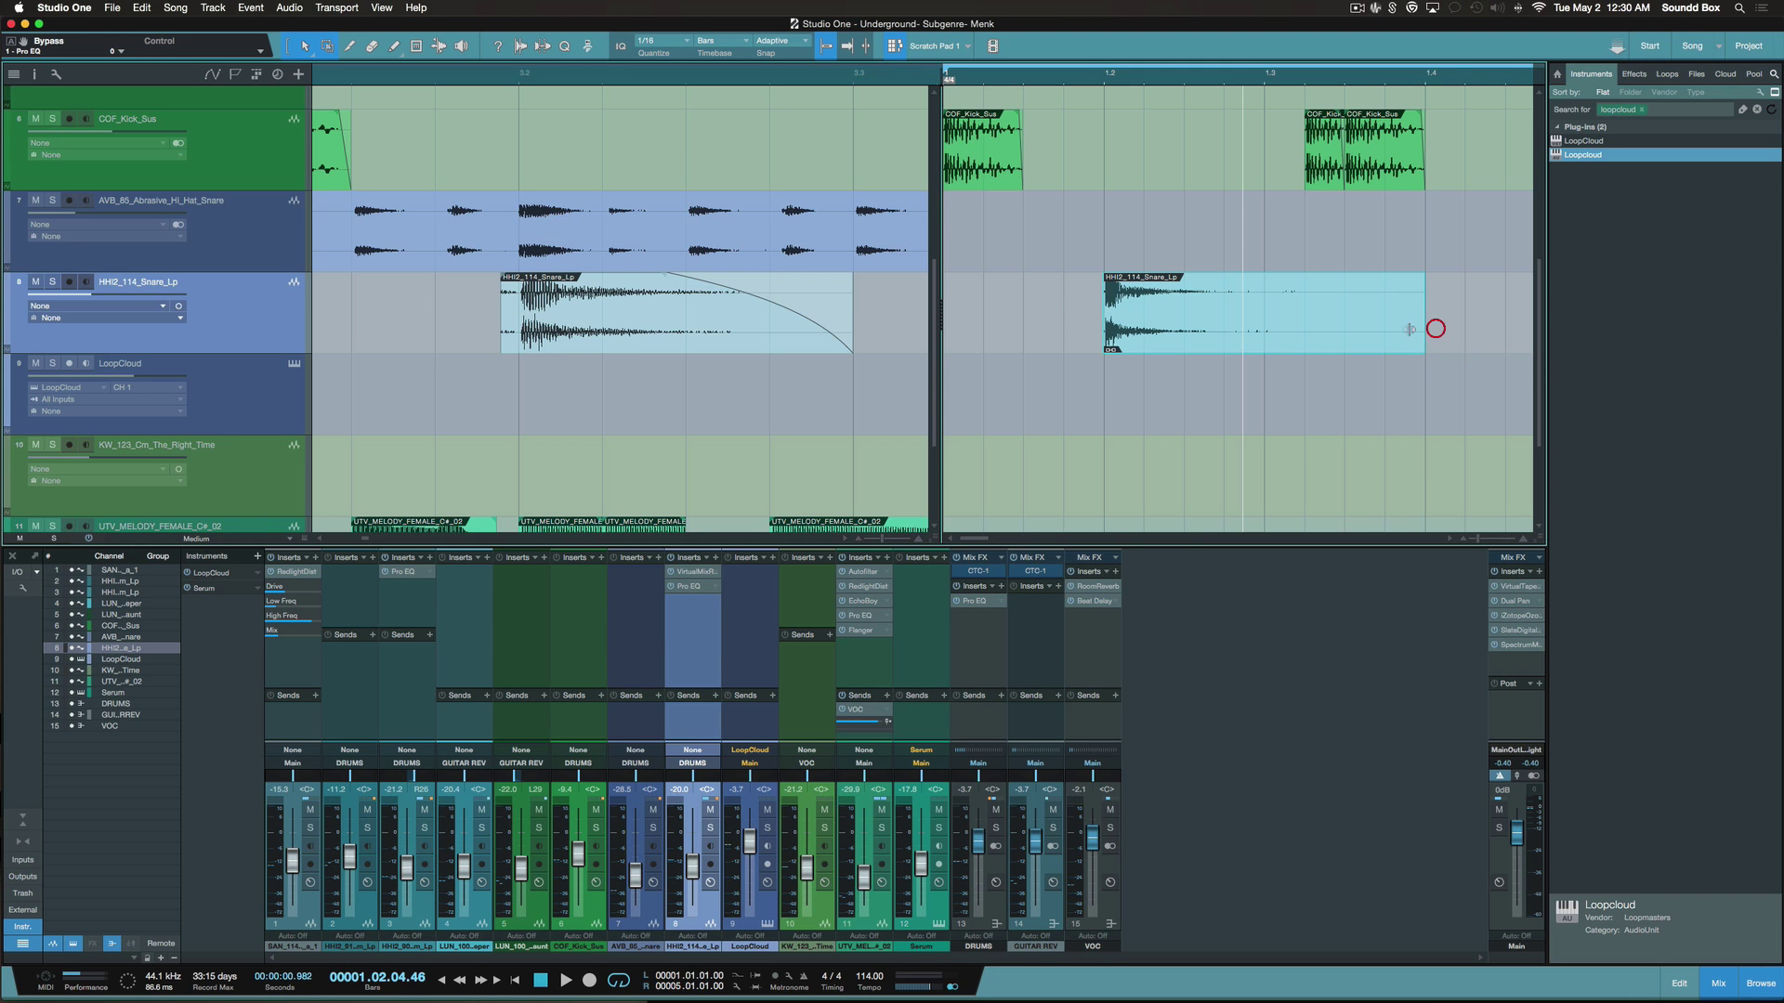
pyautogui.hscroll(3, 1050, 278)
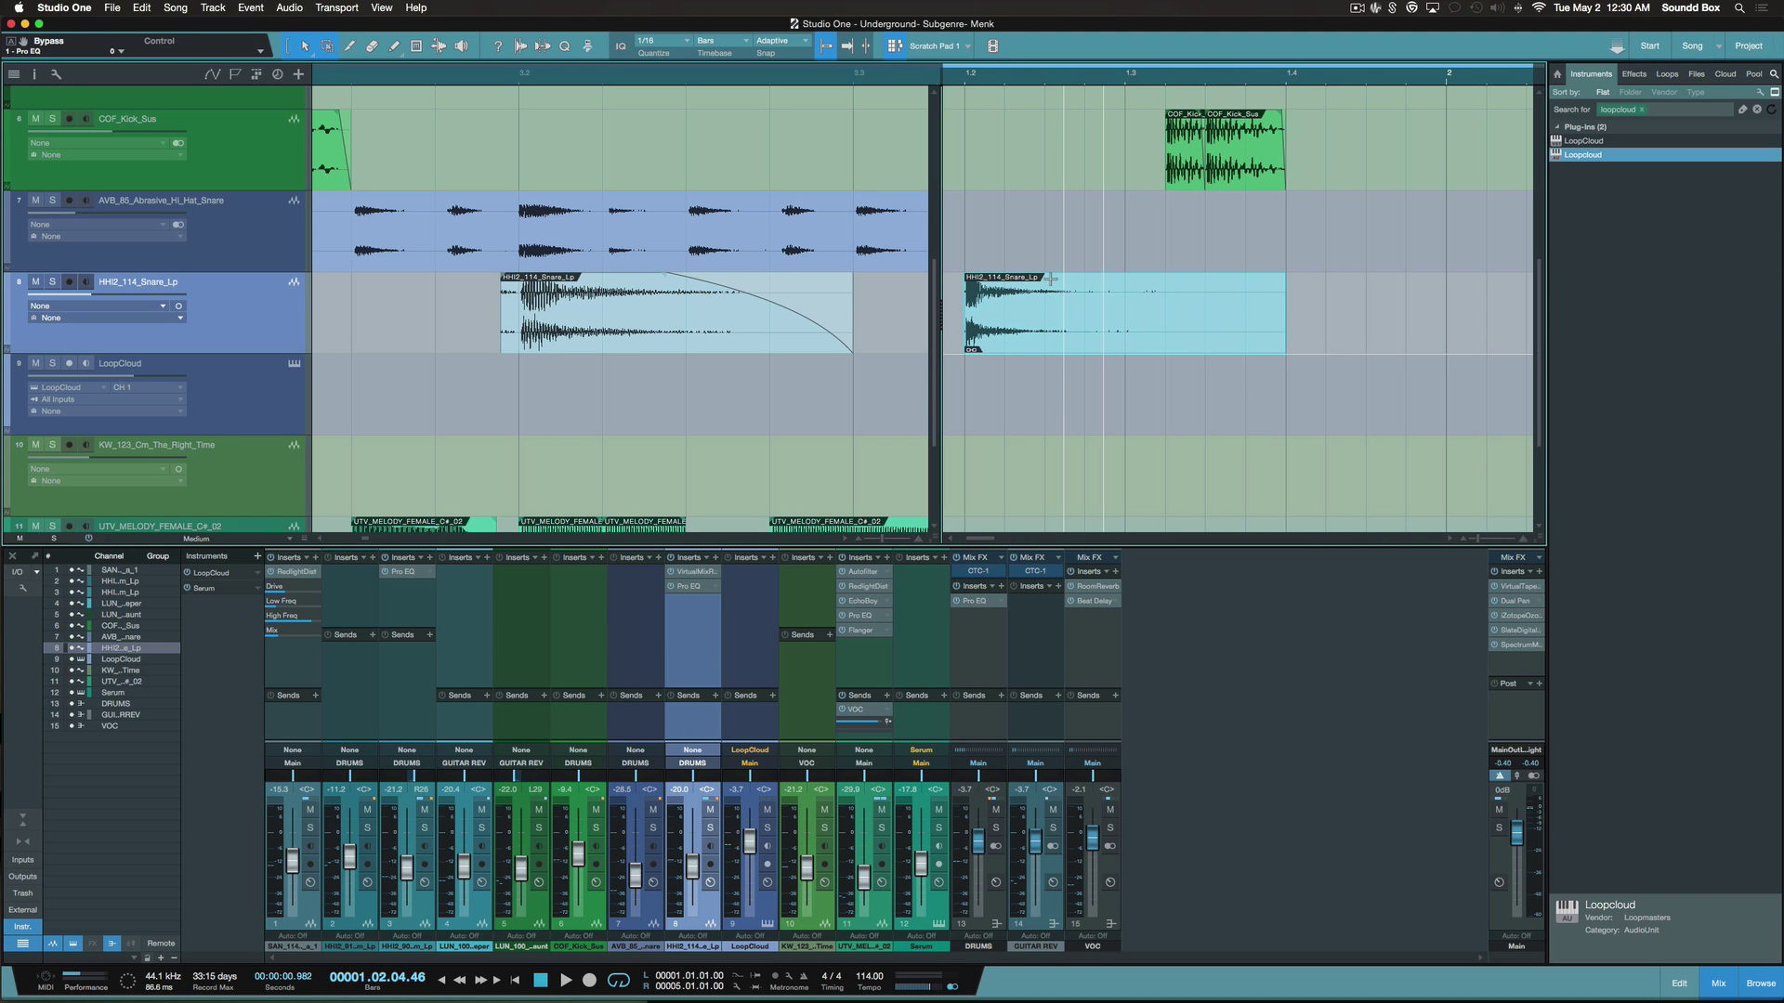
pyautogui.hscroll(3, 1051, 278)
pyautogui.moveTo(1127, 280)
pyautogui.mouseDown()
pyautogui.moveTo(1285, 281)
pyautogui.moveTo(1068, 275)
pyautogui.mouseUp()
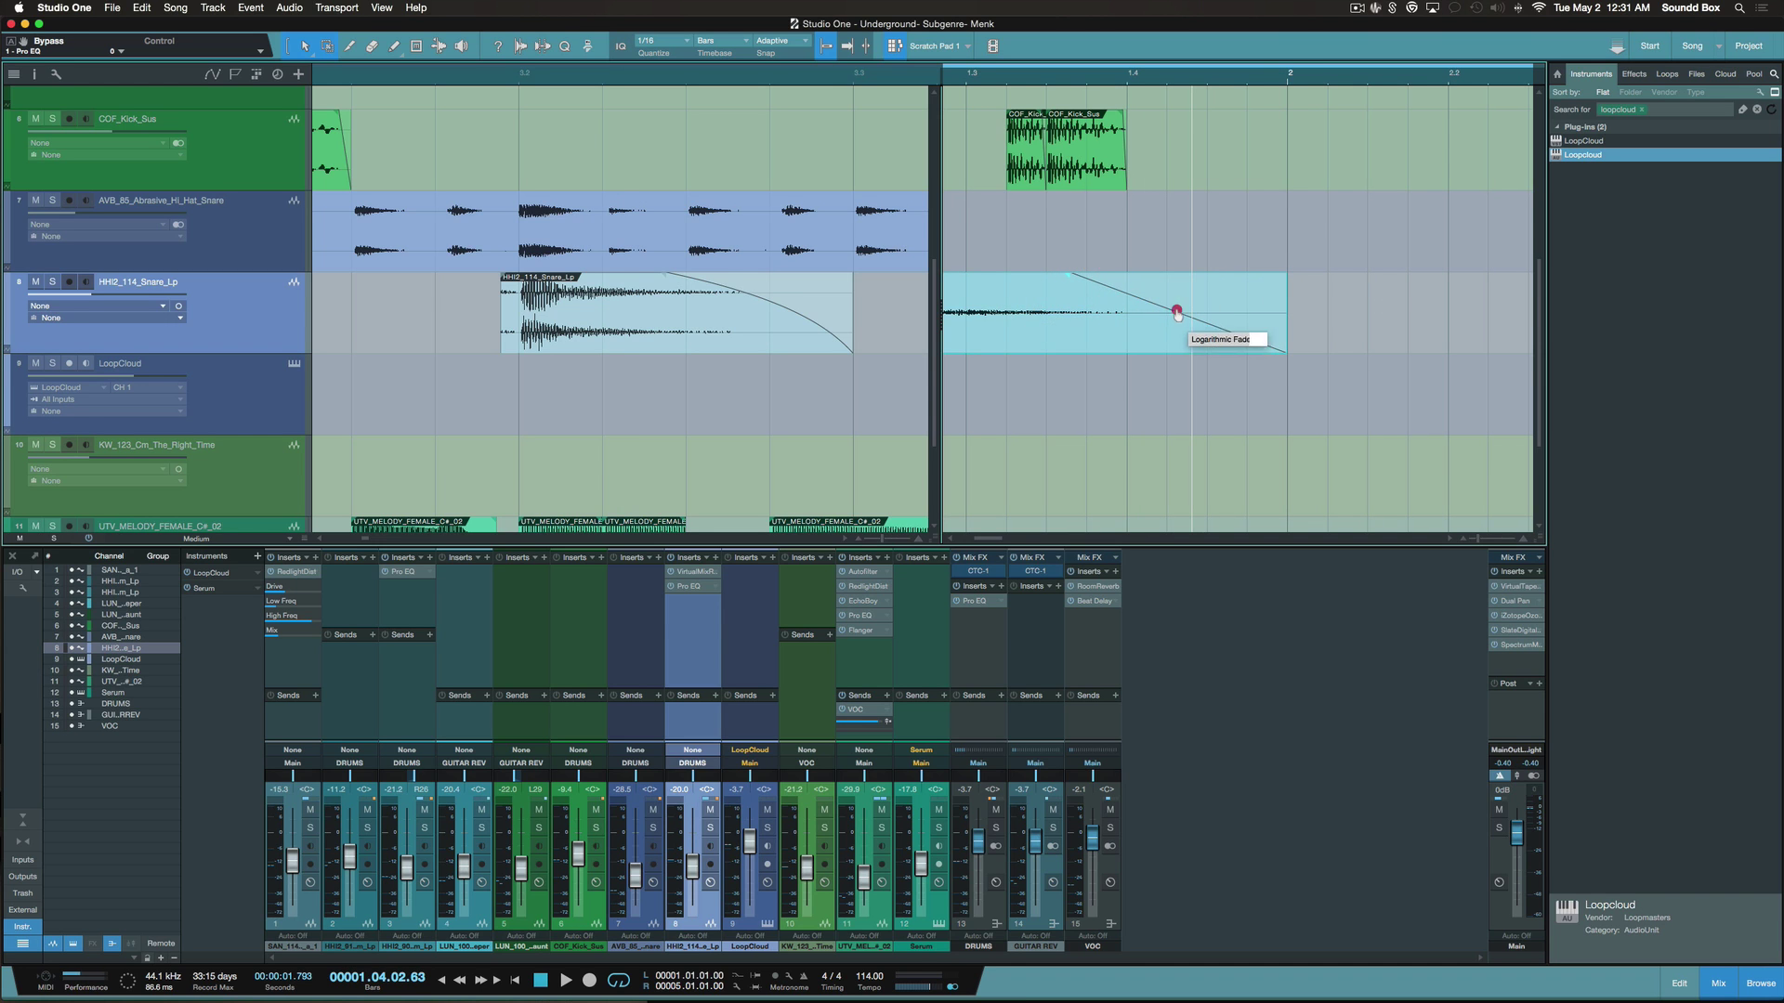
pyautogui.moveTo(1177, 314); pyautogui.dragTo(1176, 302)
pyautogui.scroll(-3, 1199, 186)
pyautogui.moveTo(1255, 240); pyautogui.dragTo(1137, 233)
pyautogui.hscroll(-5, 1124, 169)
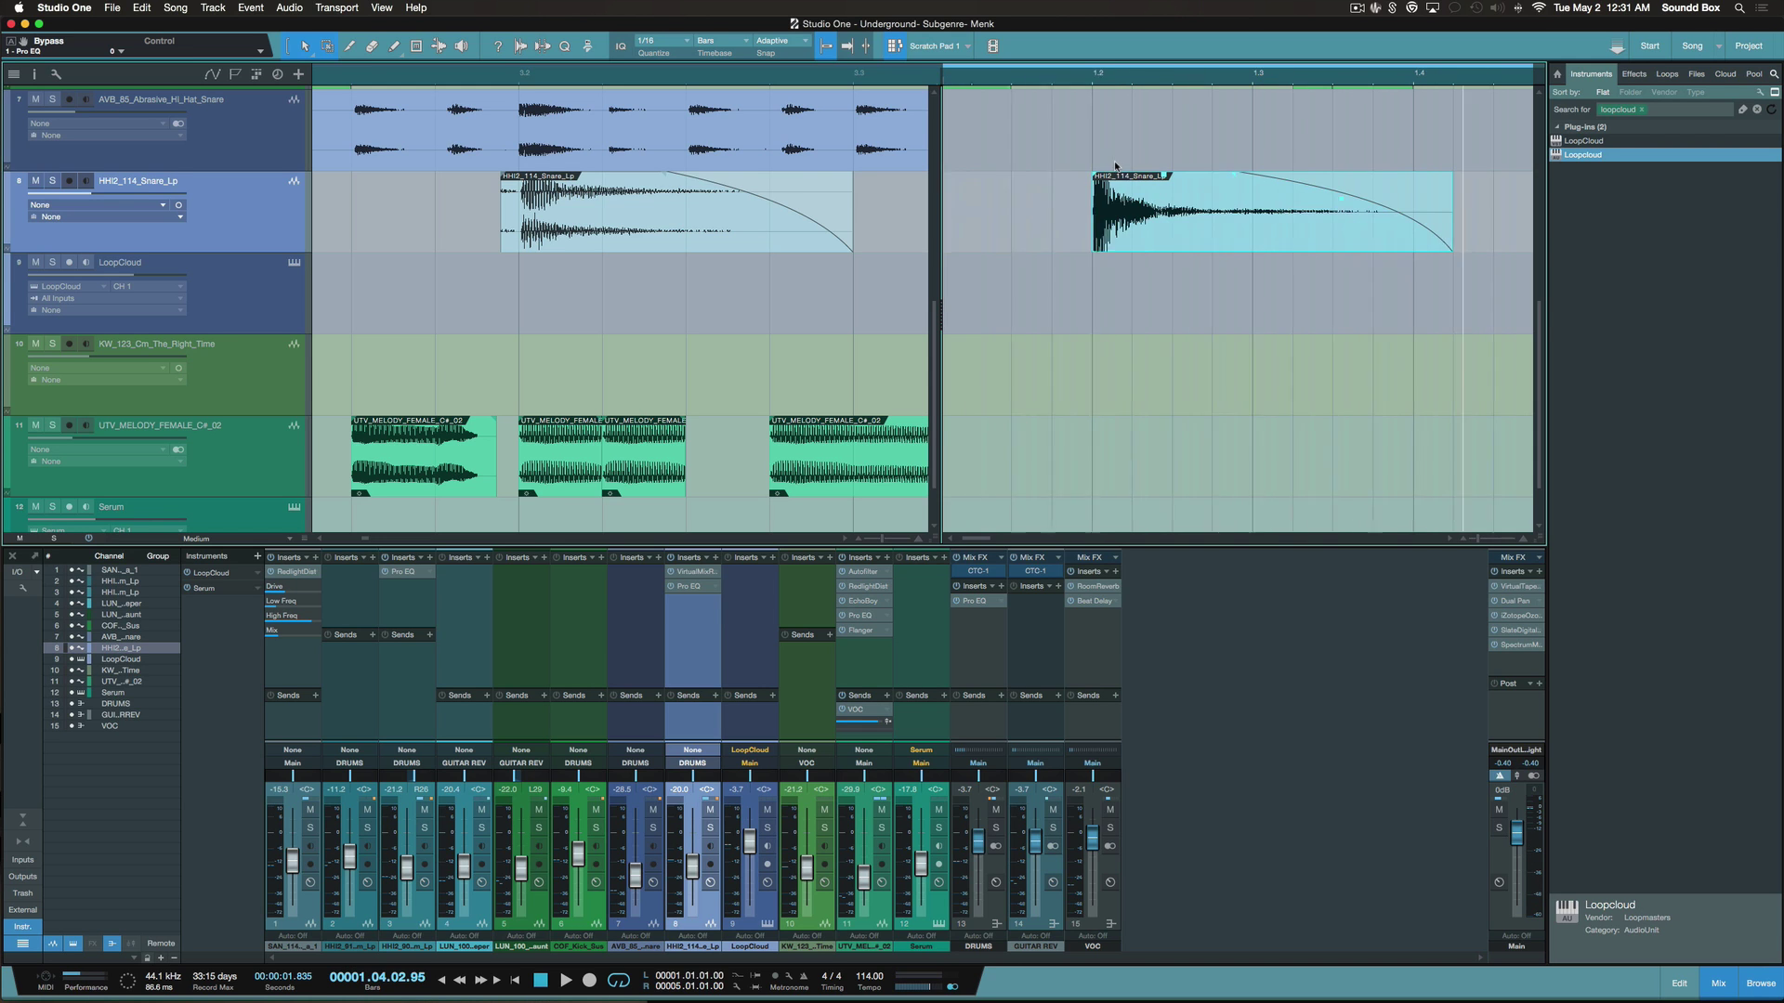
# Tighten the snare clip to a shorter hit while listening from just before it
pyautogui.press('w')
pyautogui.press('w')
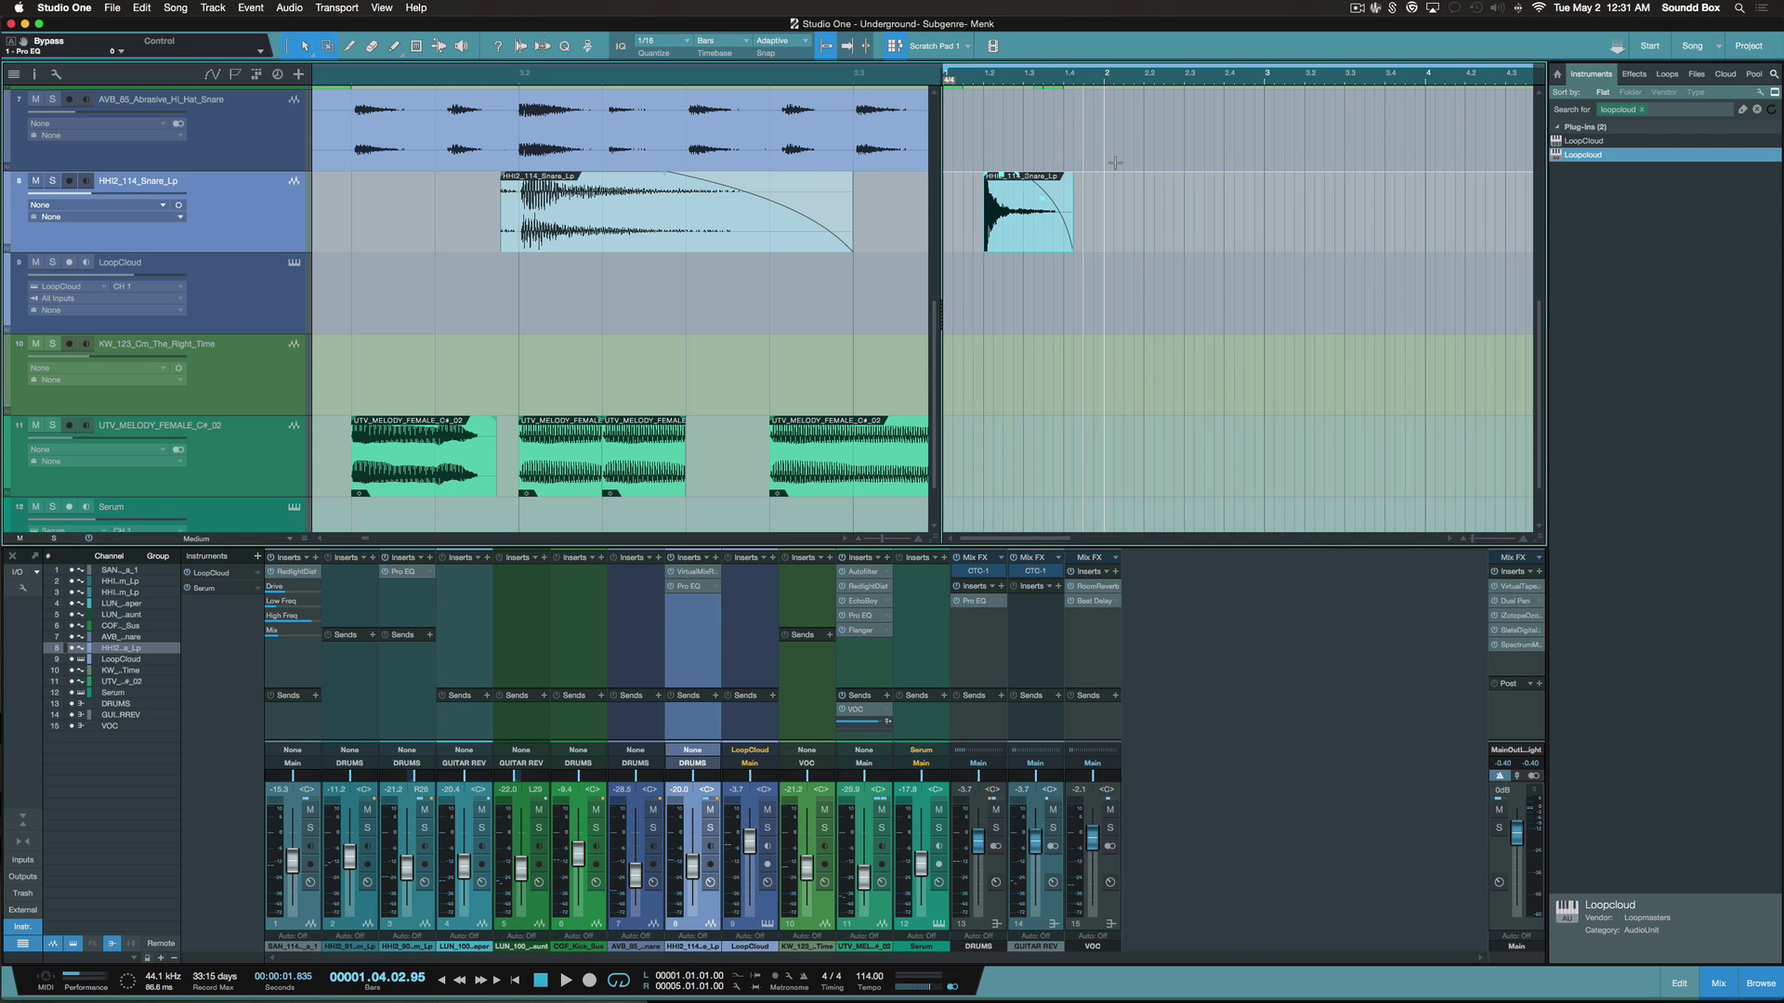
pyautogui.click(997, 81)
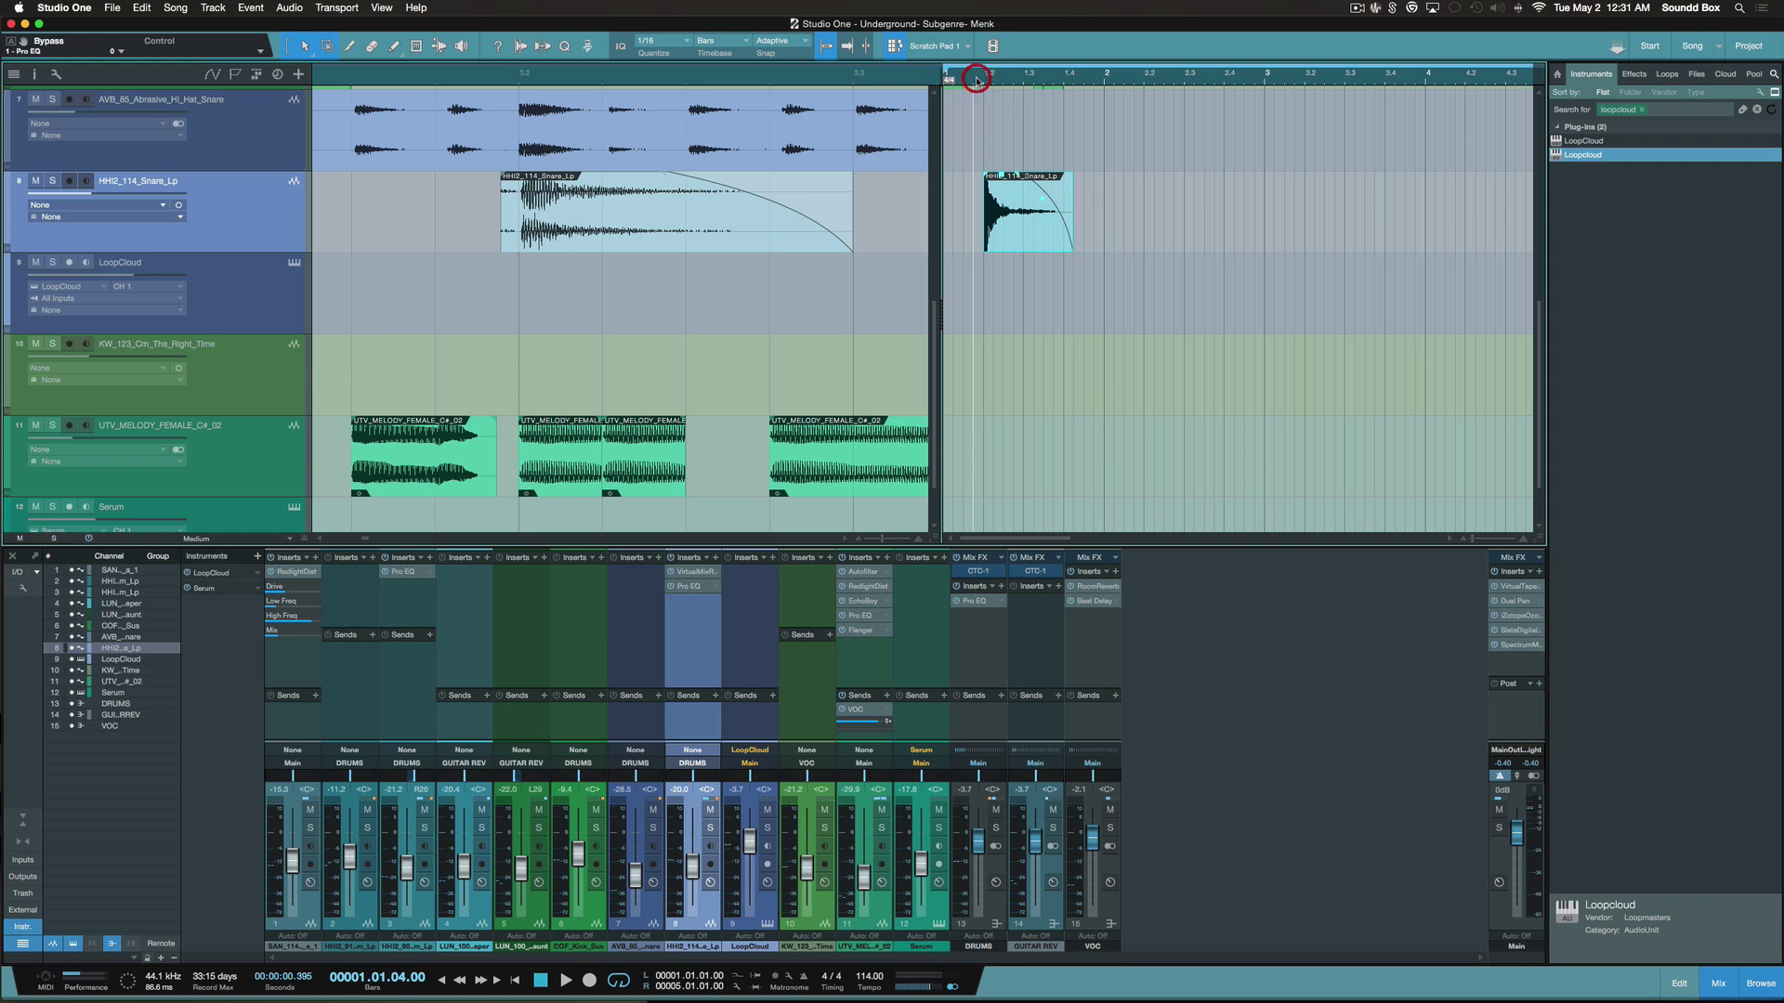
pyautogui.press('space')
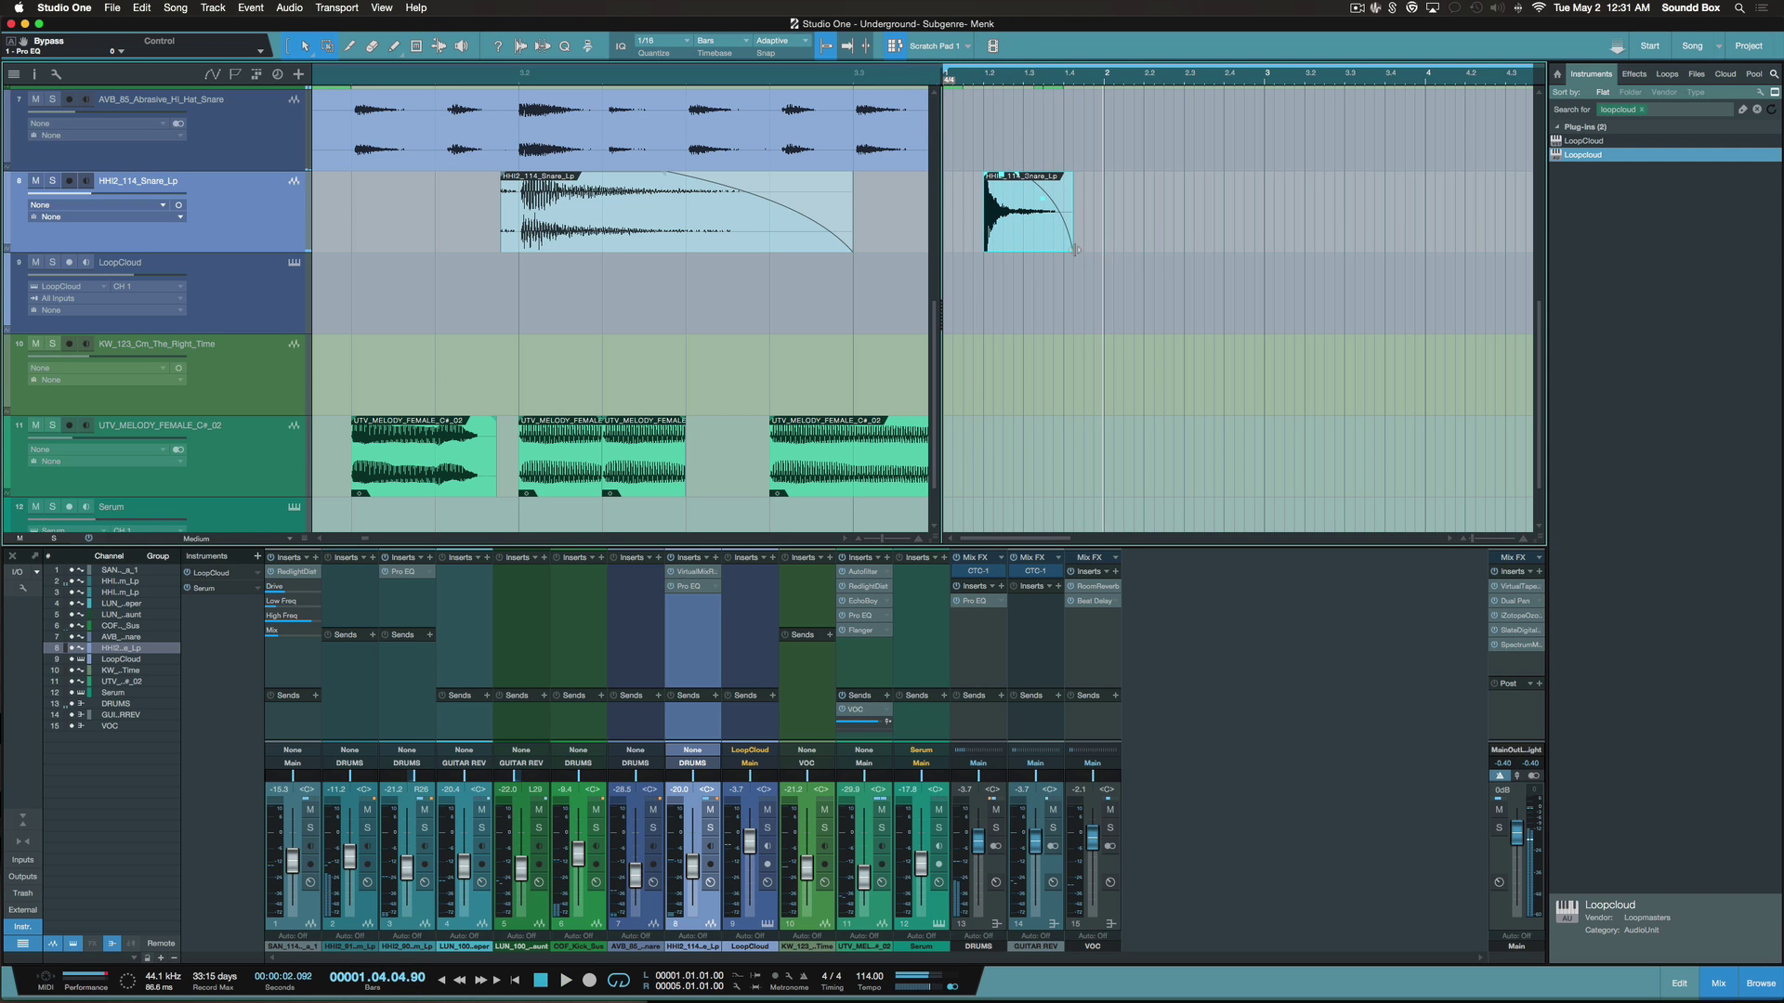
pyautogui.moveTo(1073, 249)
pyautogui.mouseDown()
pyautogui.moveTo(1049, 248)
pyautogui.moveTo(1098, 228)
pyautogui.moveTo(1078, 231)
pyautogui.mouseUp()
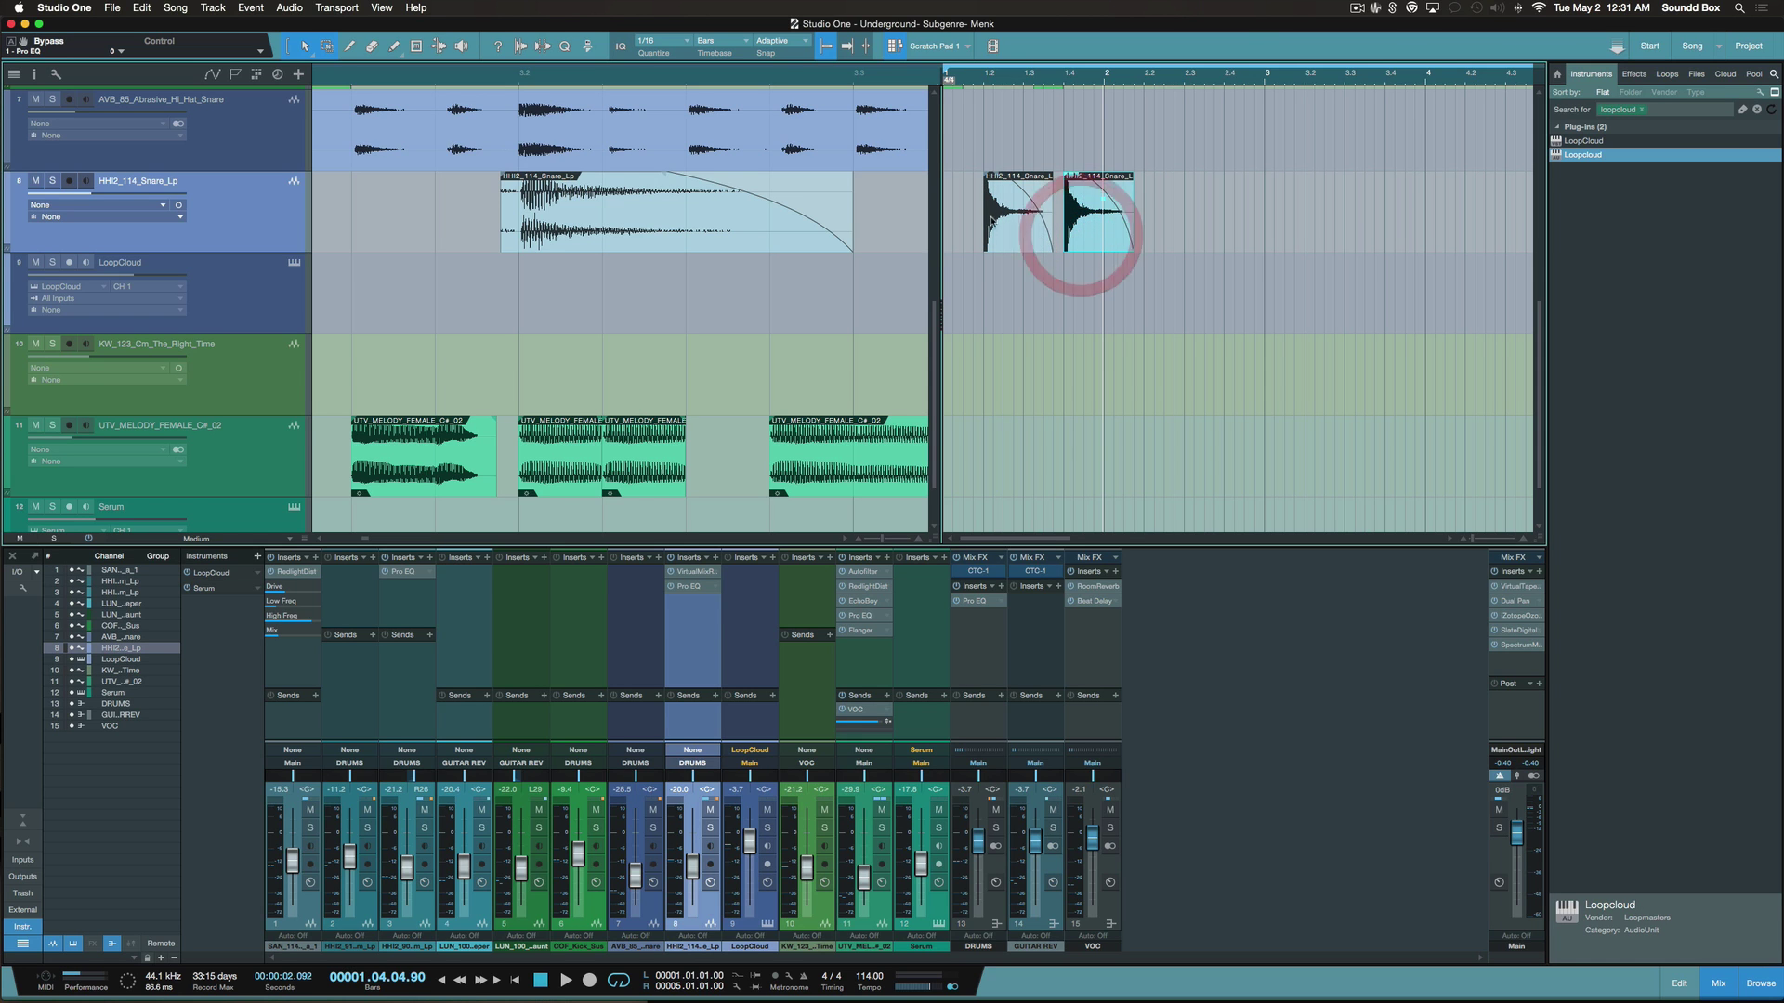
# Select both snare clips and duplicate them twice into a row of hits
pyautogui.click(1028, 270)
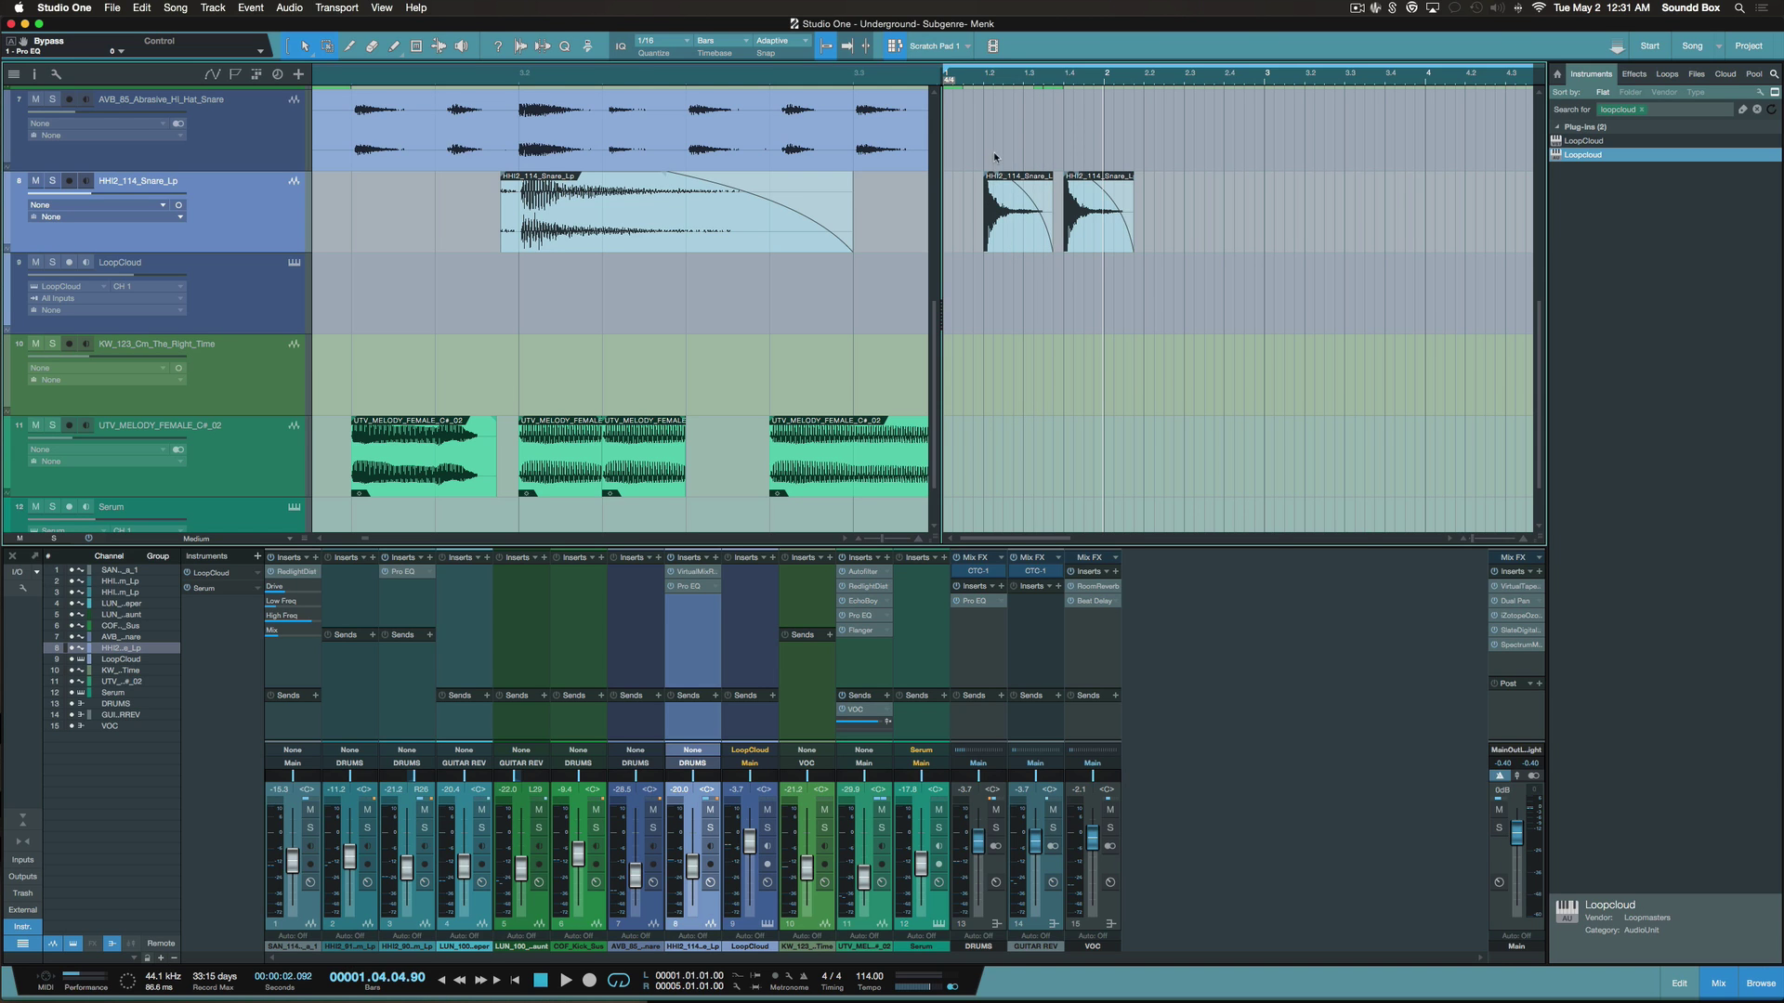
pyautogui.moveTo(994, 158); pyautogui.dragTo(1093, 258)
pyautogui.press('d')
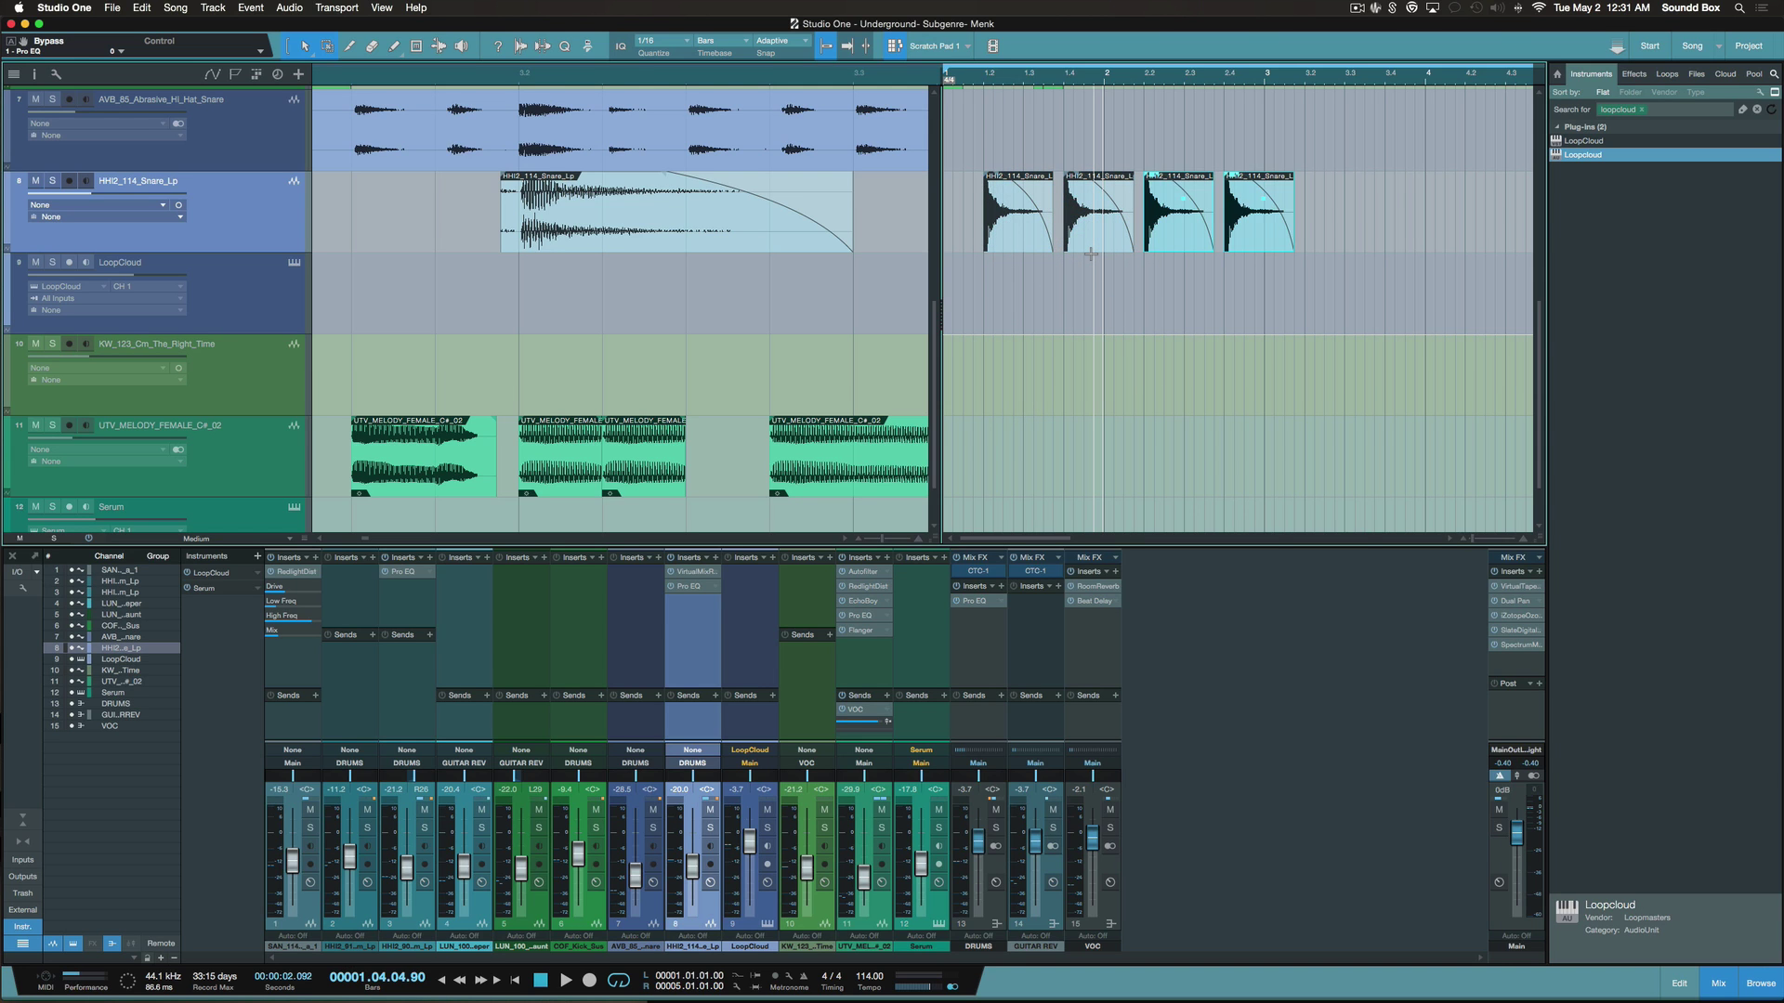
pyautogui.press('d')
pyautogui.press('d')
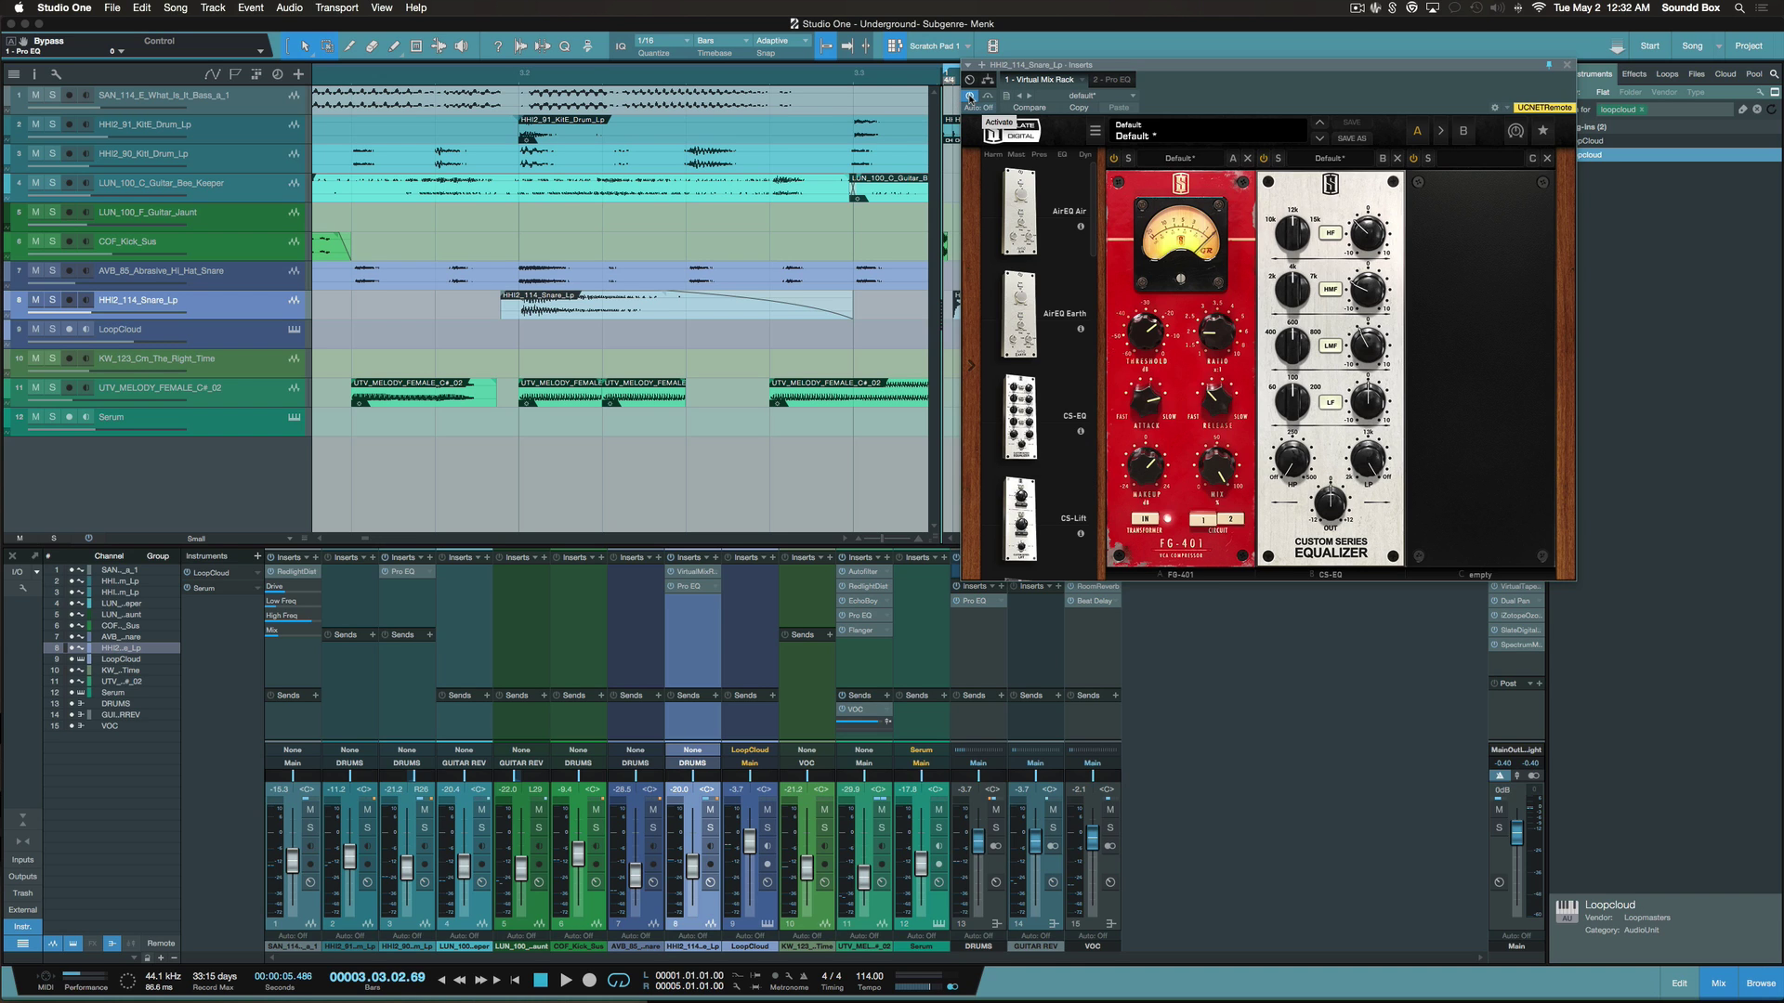
# Bypass the Virtual Mix Rack, solo the snare channel and compare its Pro EQ on and off
pyautogui.click(987, 96)
pyautogui.press('space')
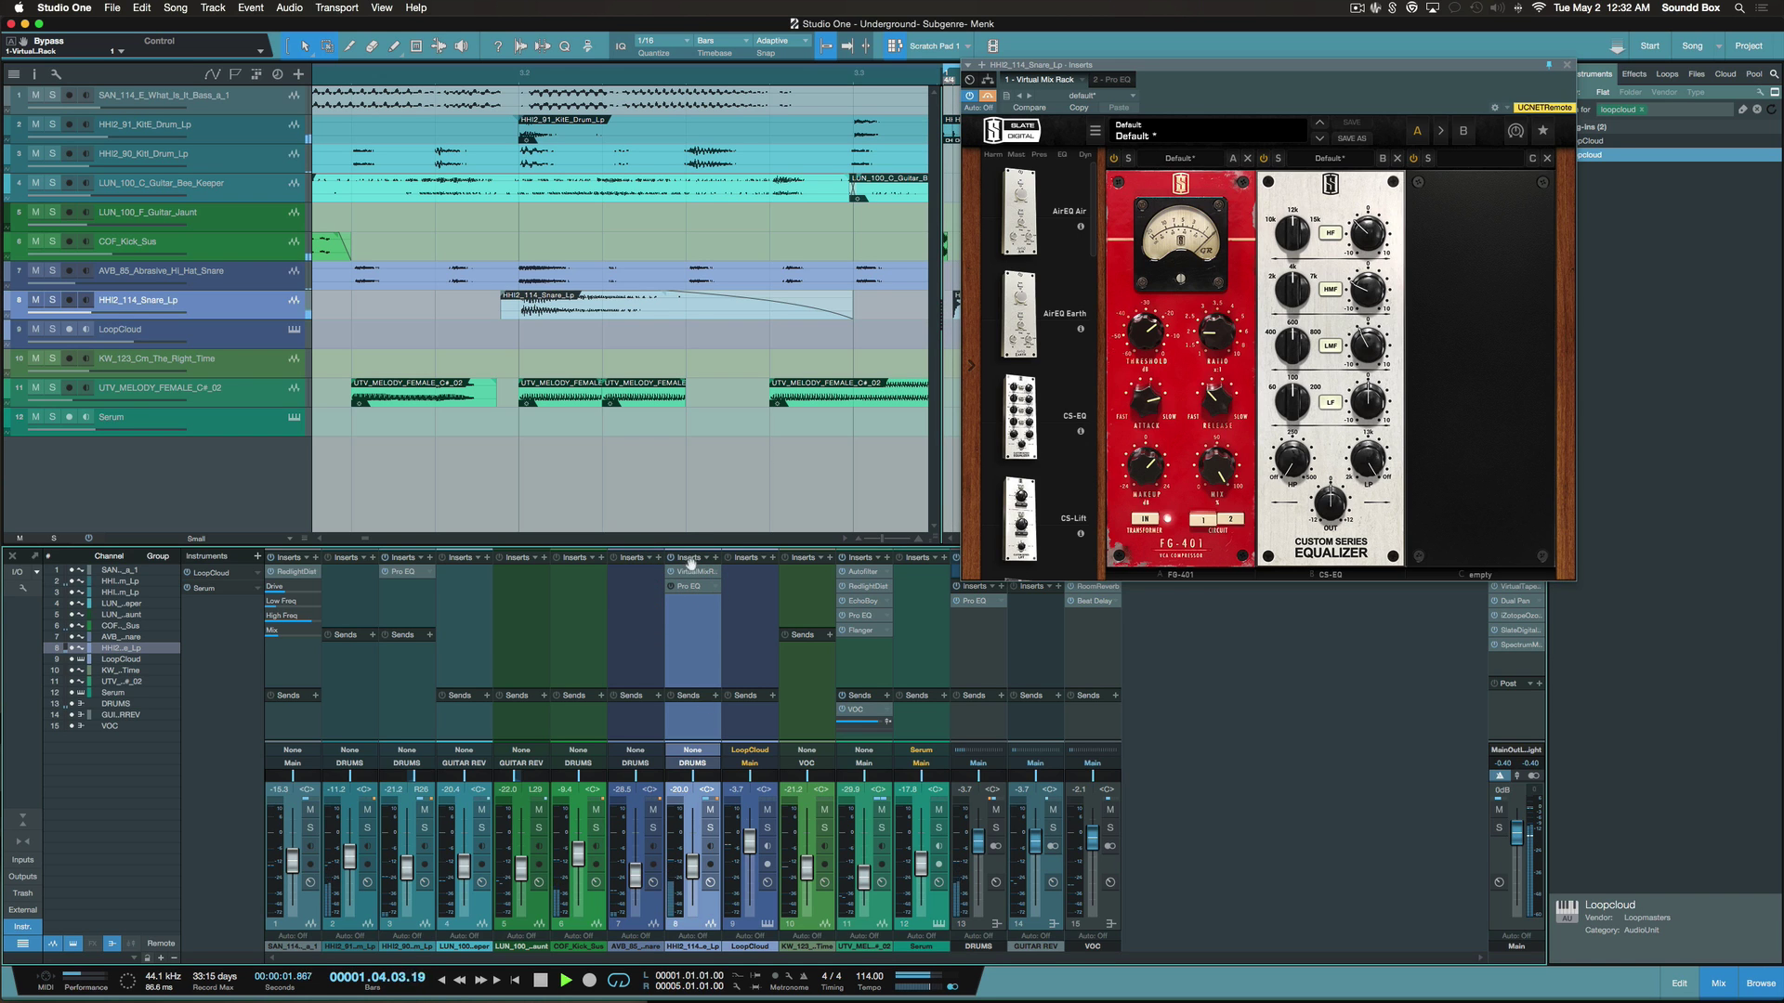
pyautogui.click(709, 828)
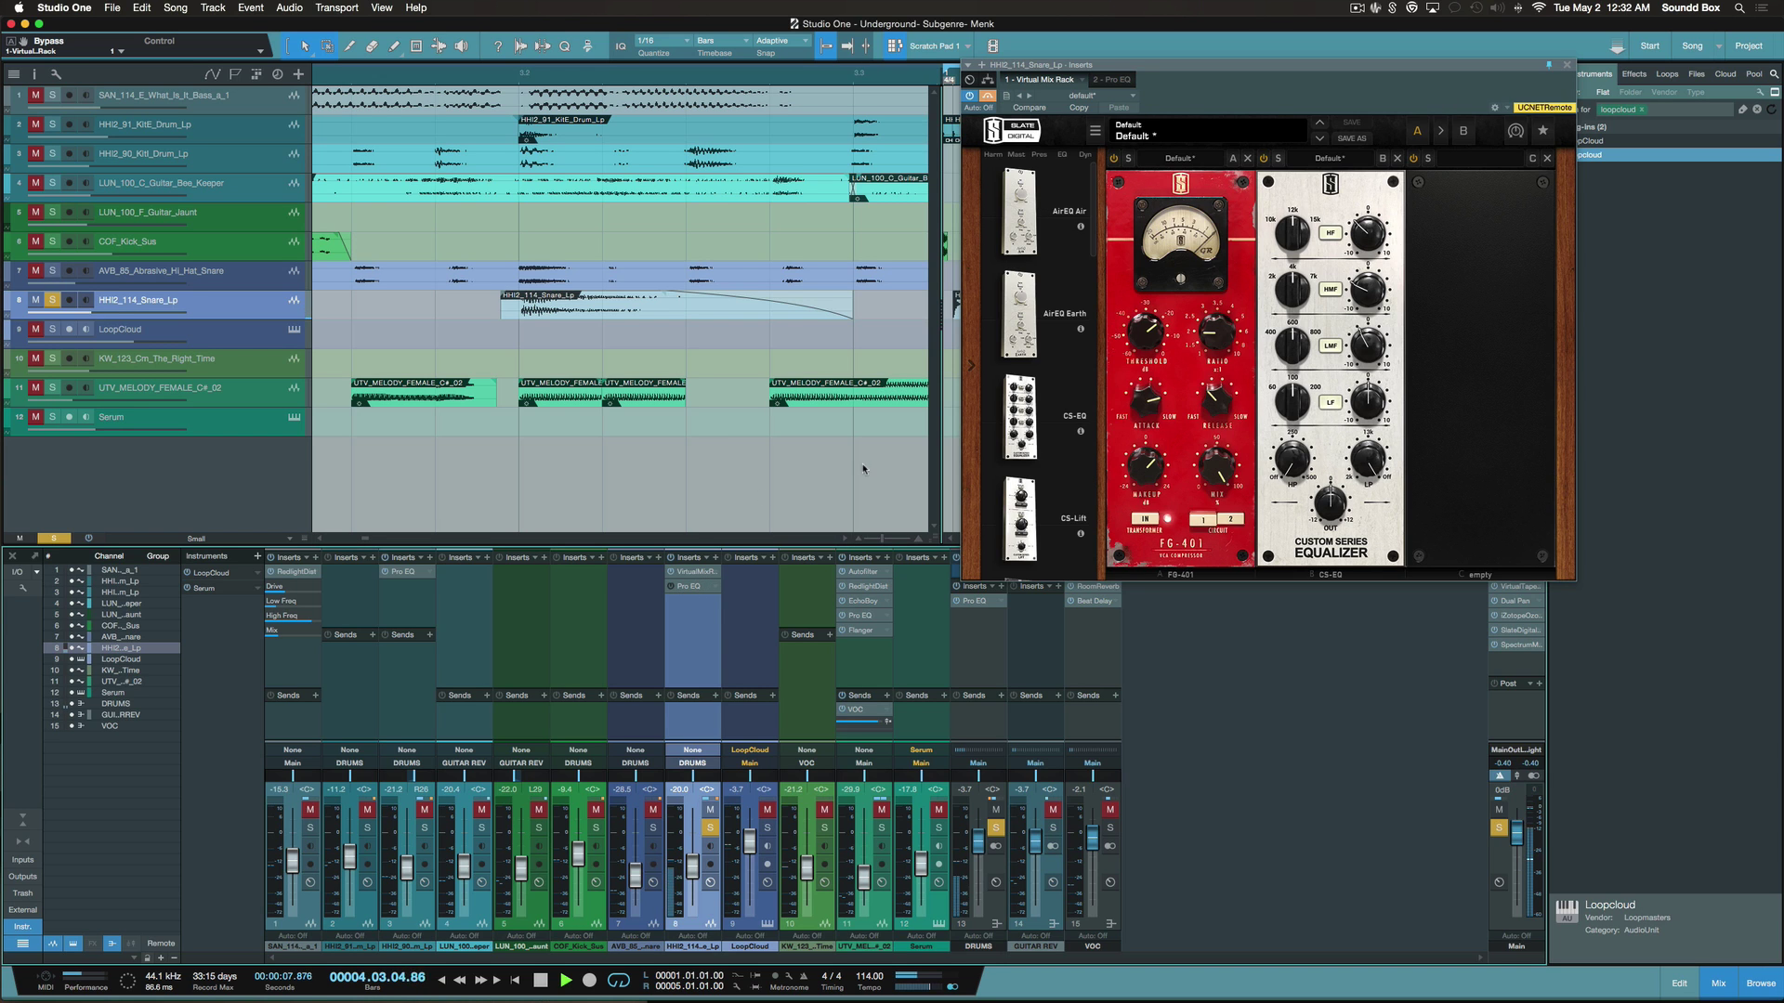
pyautogui.click(691, 589)
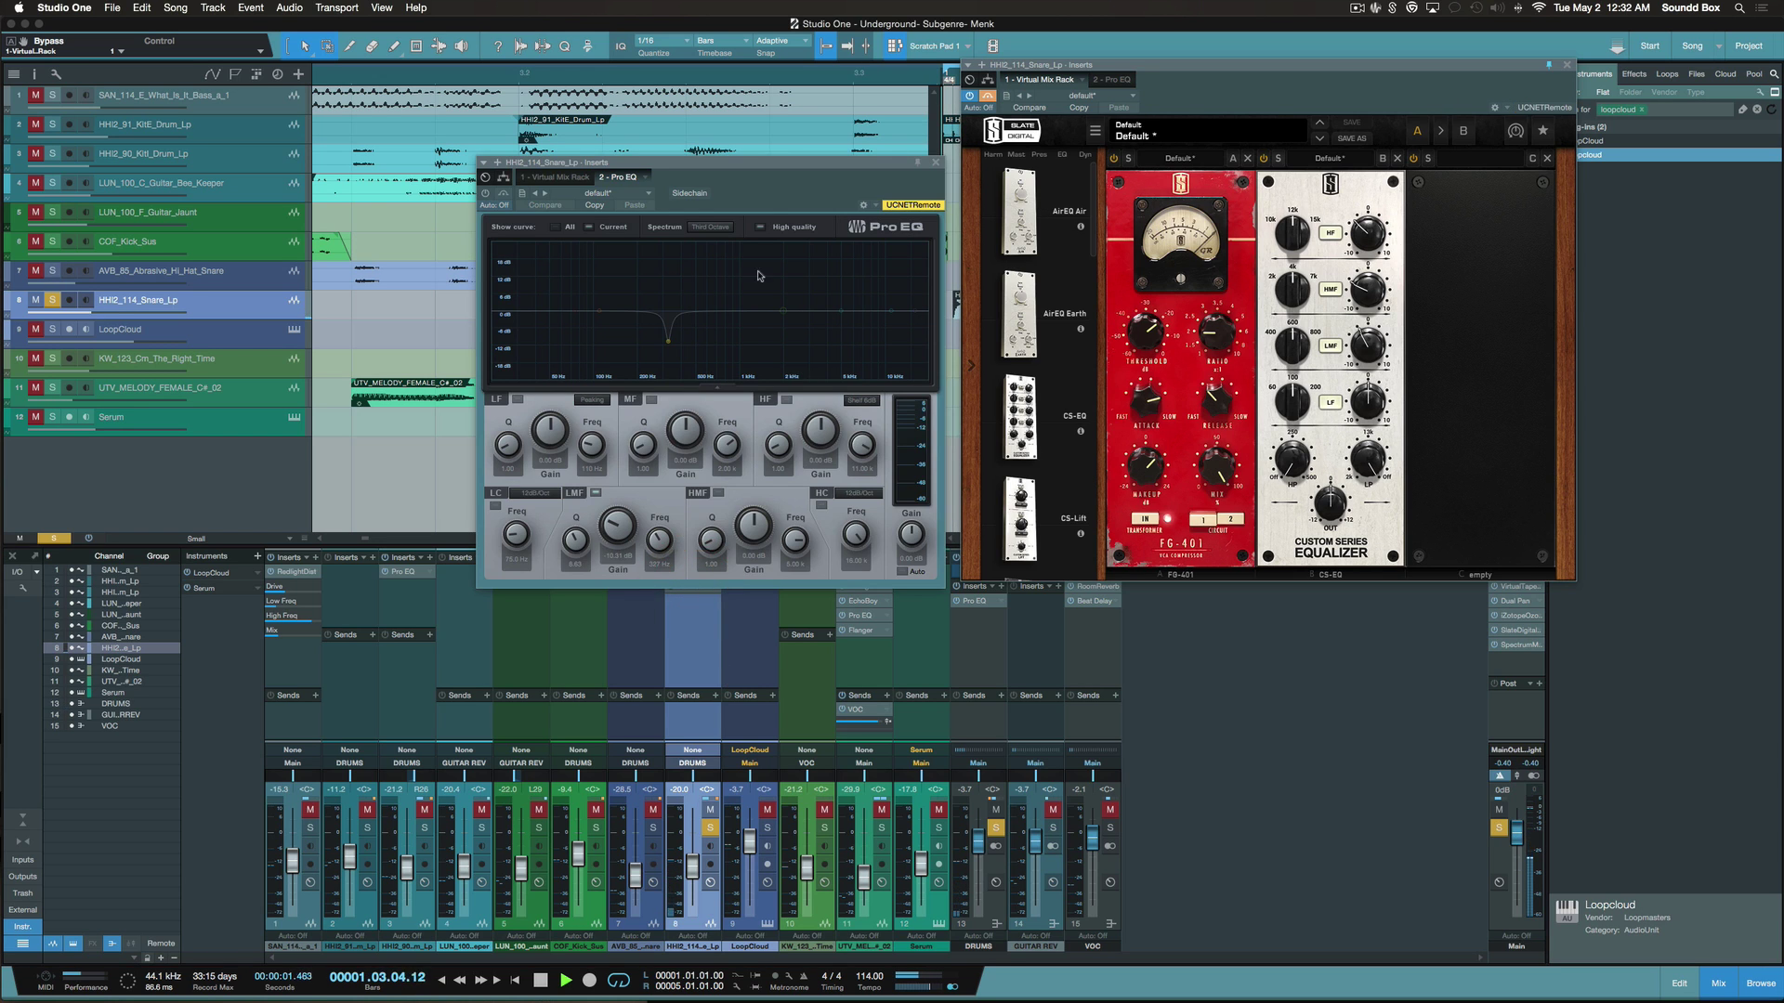
pyautogui.moveTo(739, 170); pyautogui.dragTo(599, 158)
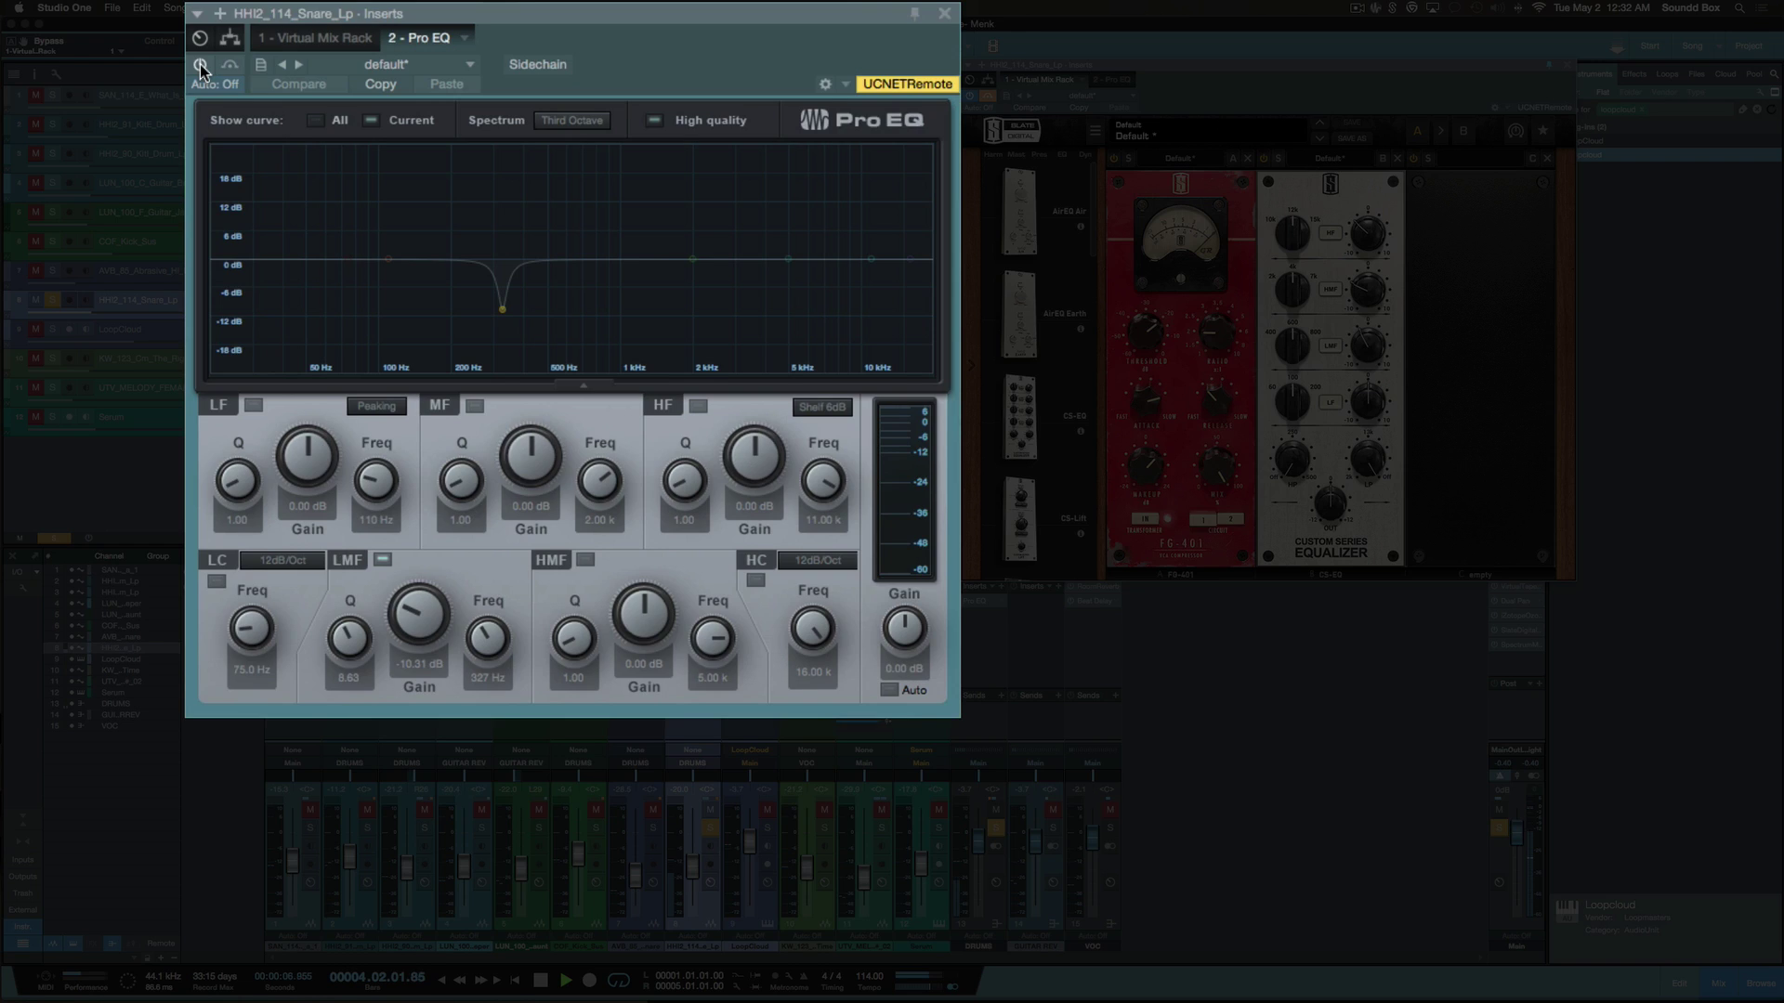
pyautogui.click(366, 183)
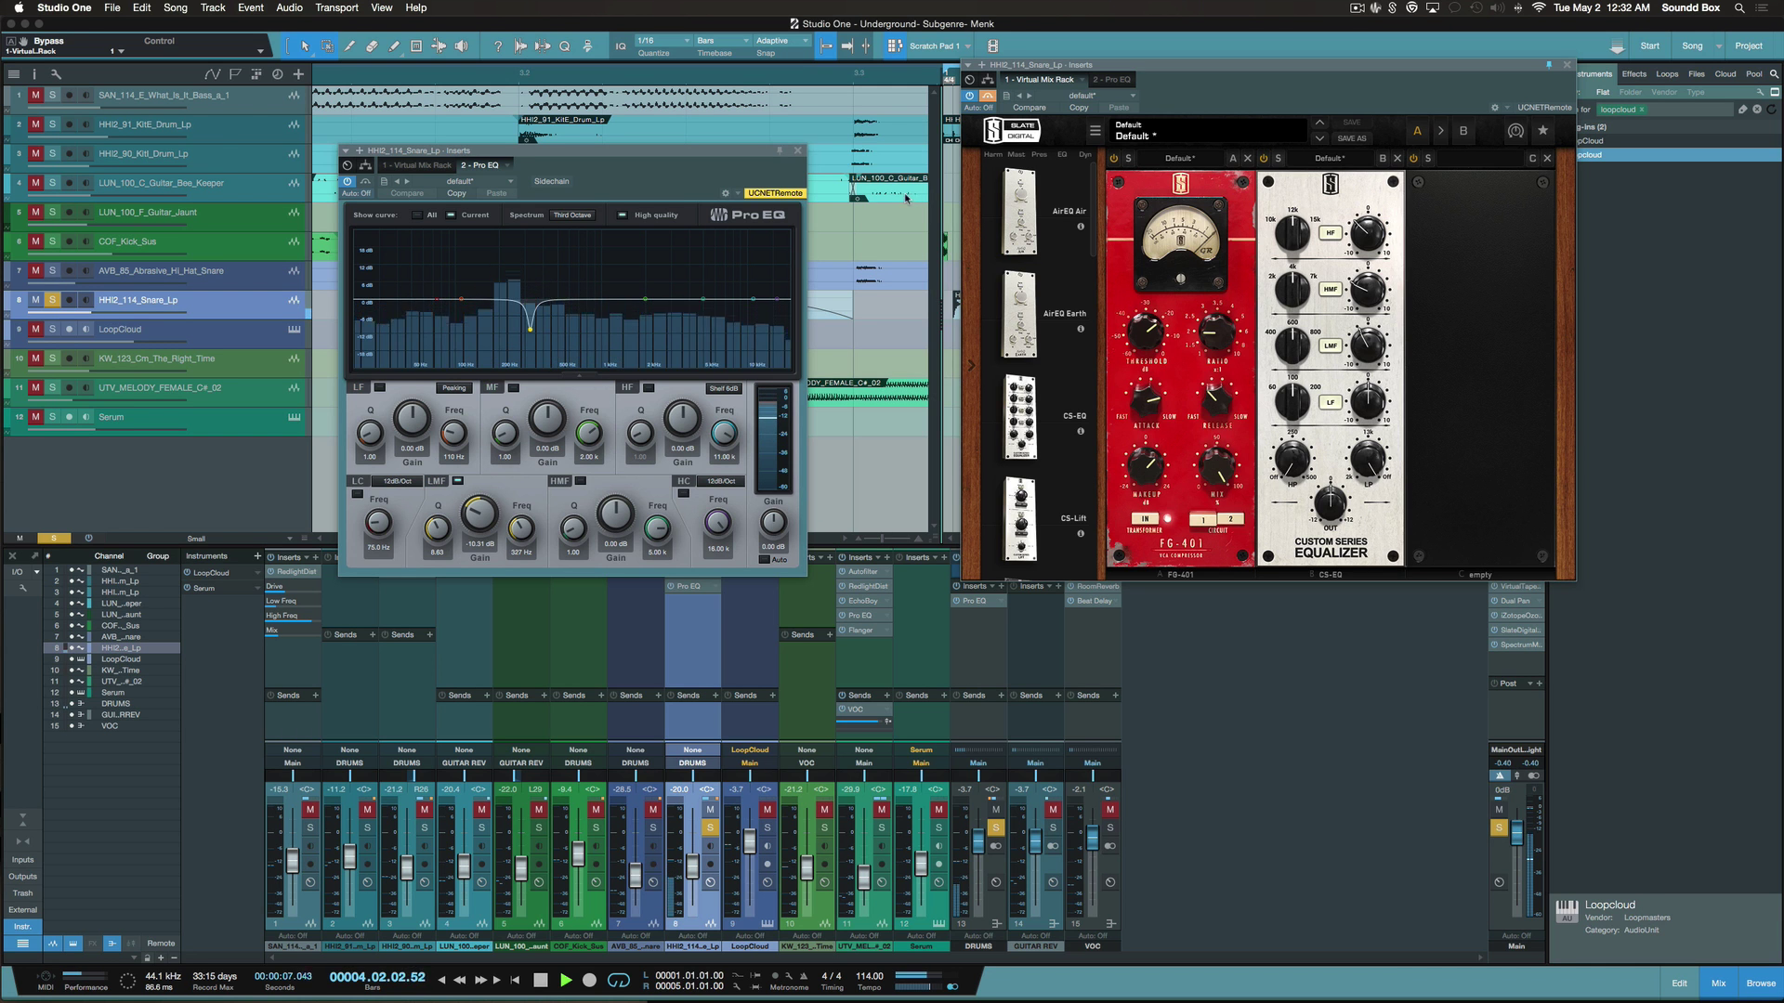
pyautogui.click(993, 100)
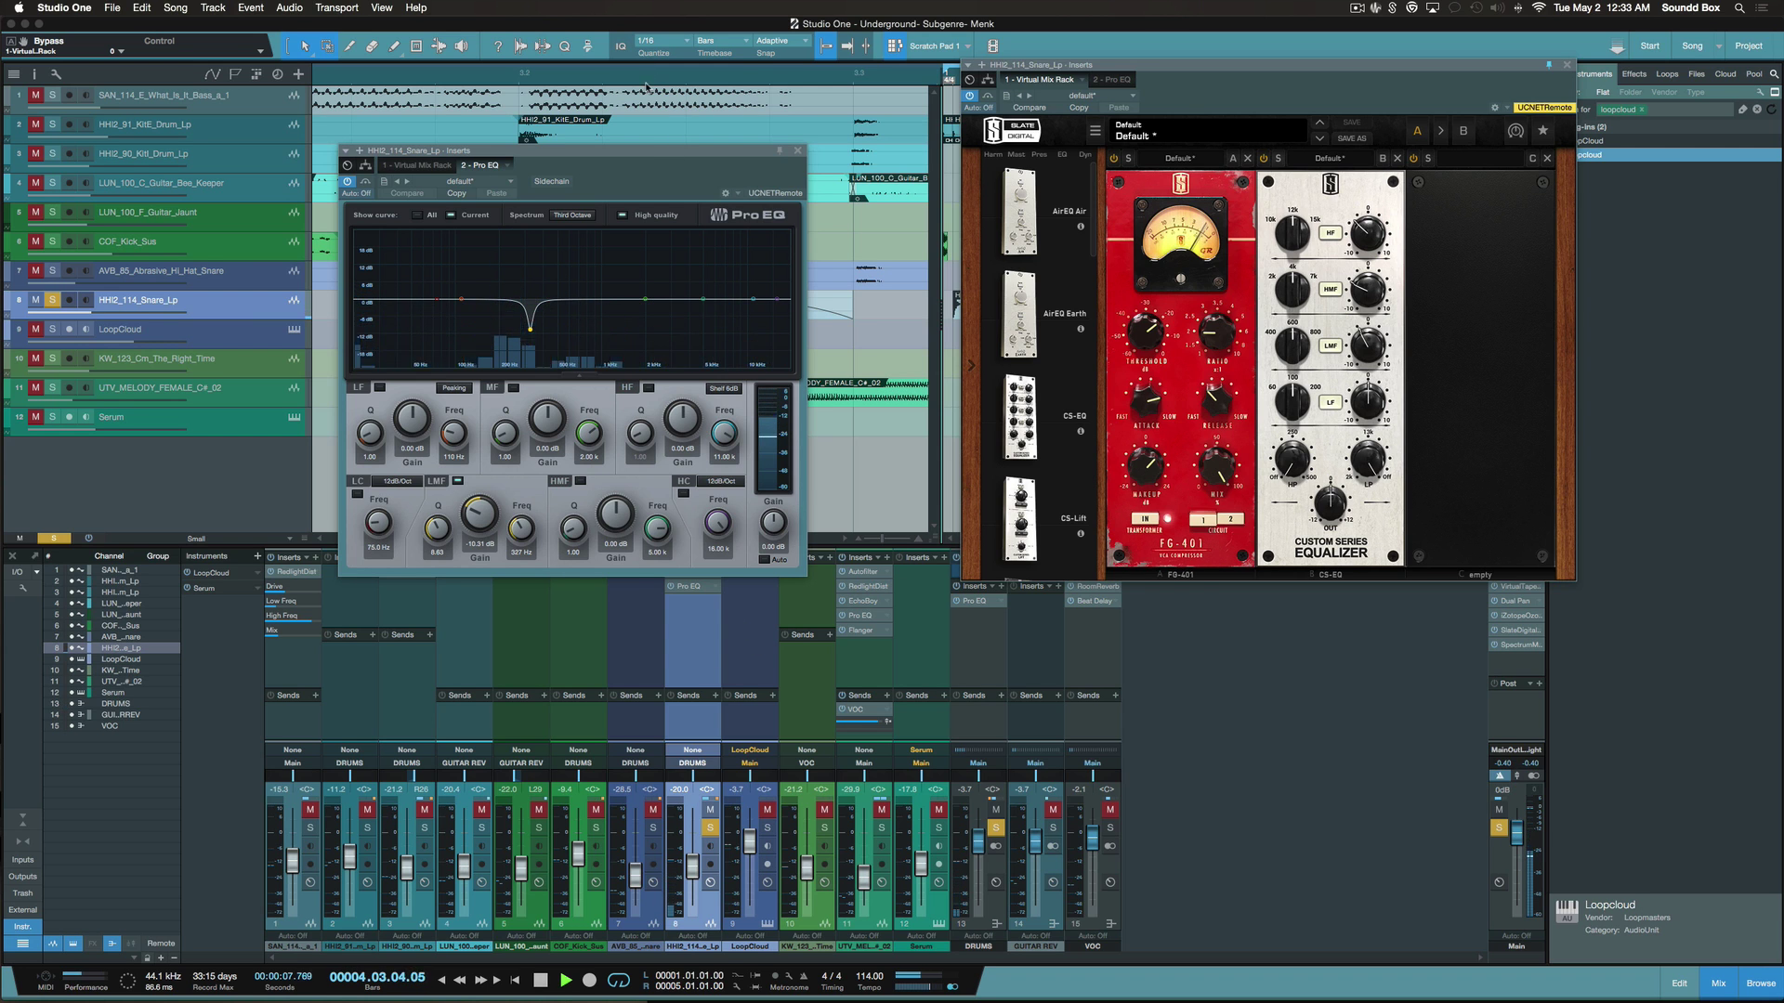
pyautogui.moveTo(557, 150); pyautogui.dragTo(481, 77)
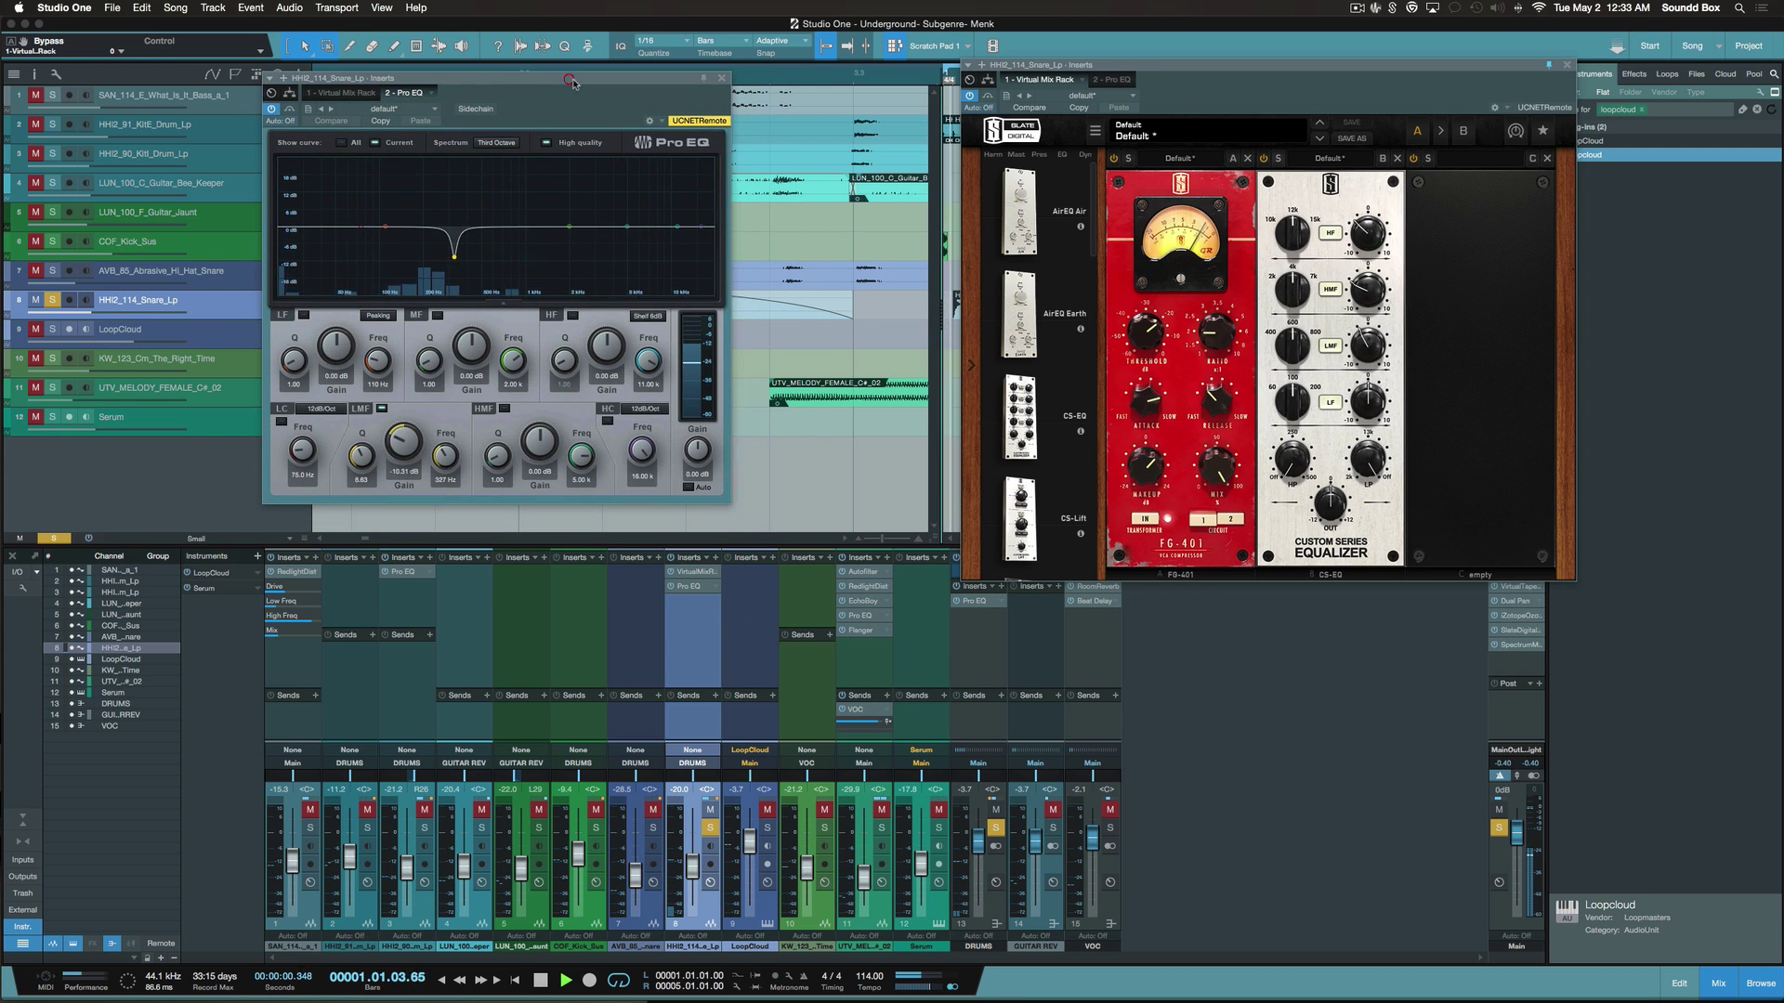
# Re-enable the snare channel's insert plug-ins and move the Loopcloud instrument window aside
pyautogui.click(670, 558)
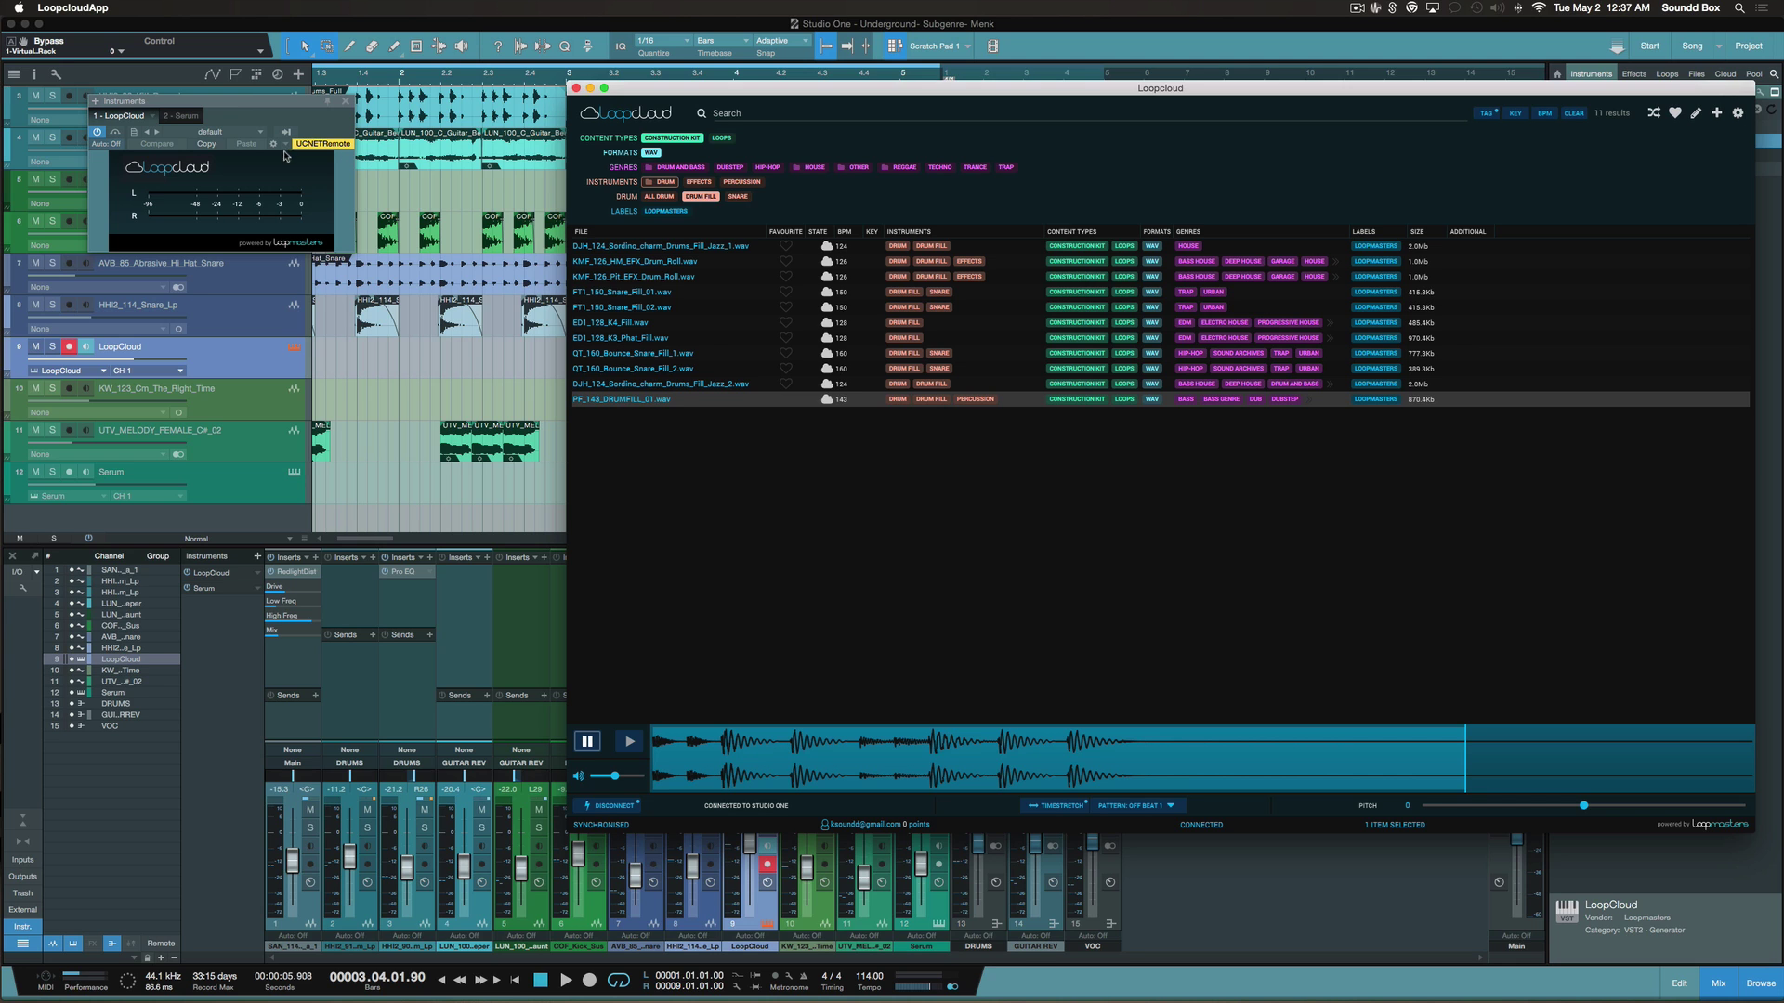
pyautogui.moveTo(247, 108); pyautogui.dragTo(293, 231)
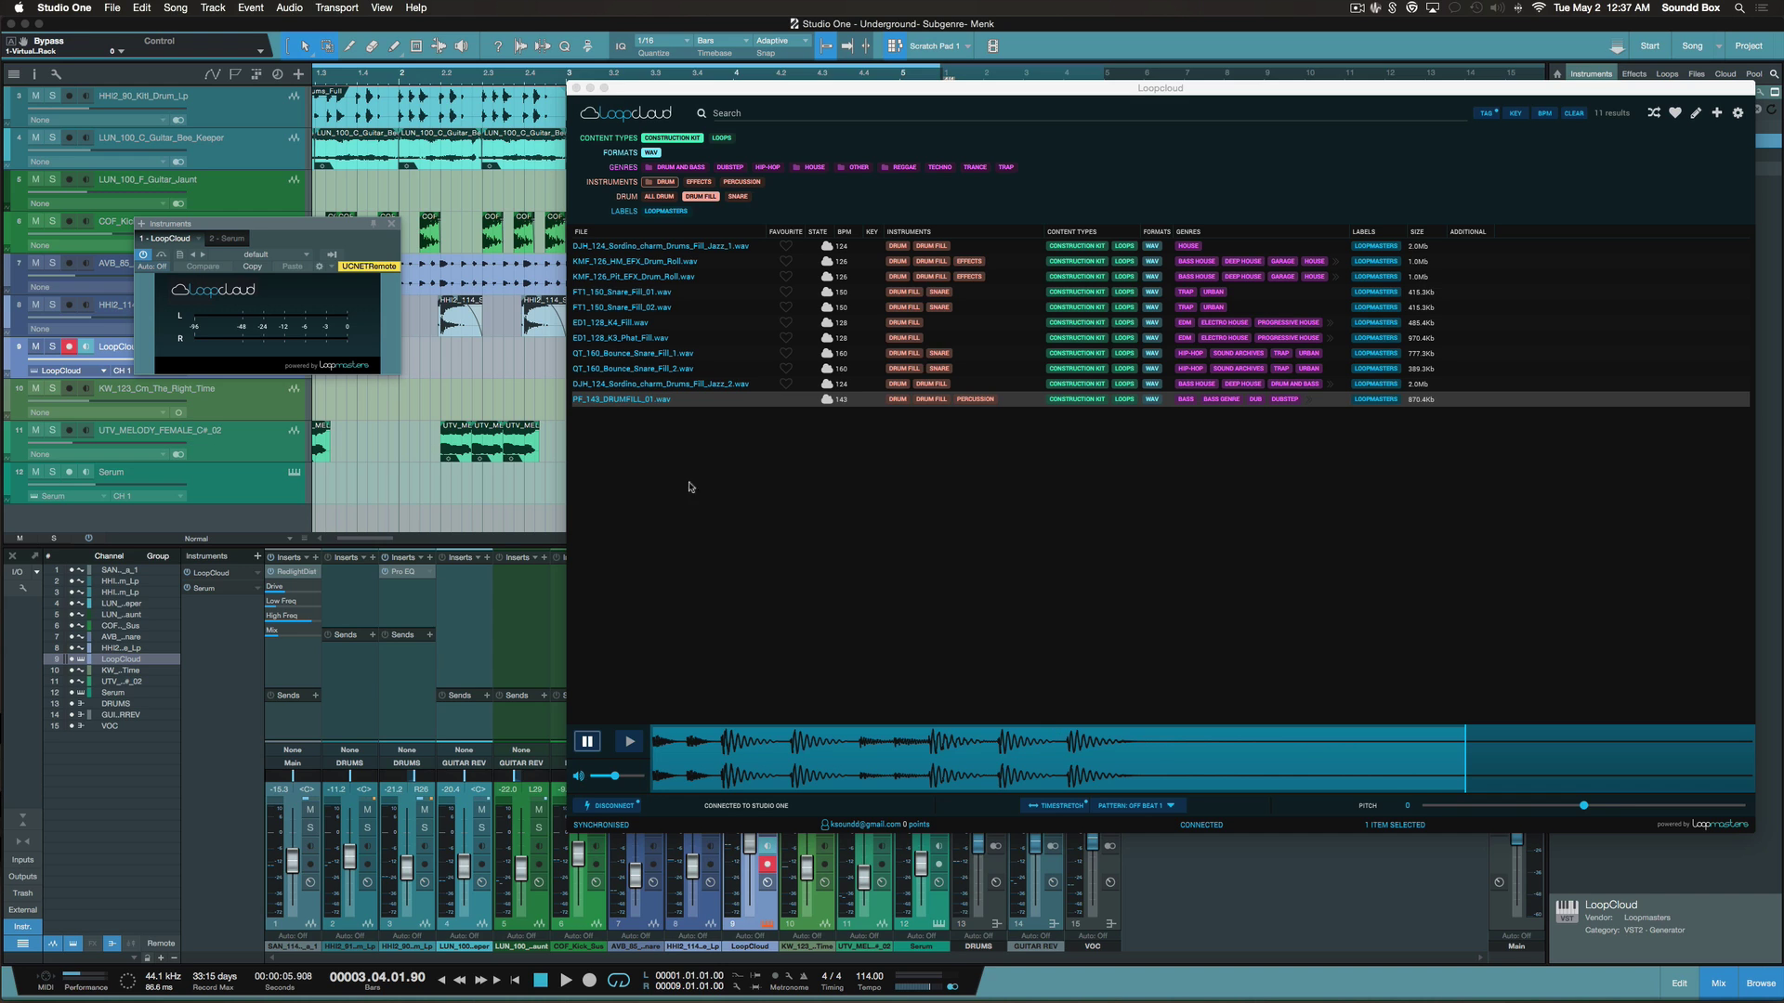
# Choose the KICK 1 pattern preset in Loopcloud's Pattern list
pyautogui.click(1169, 805)
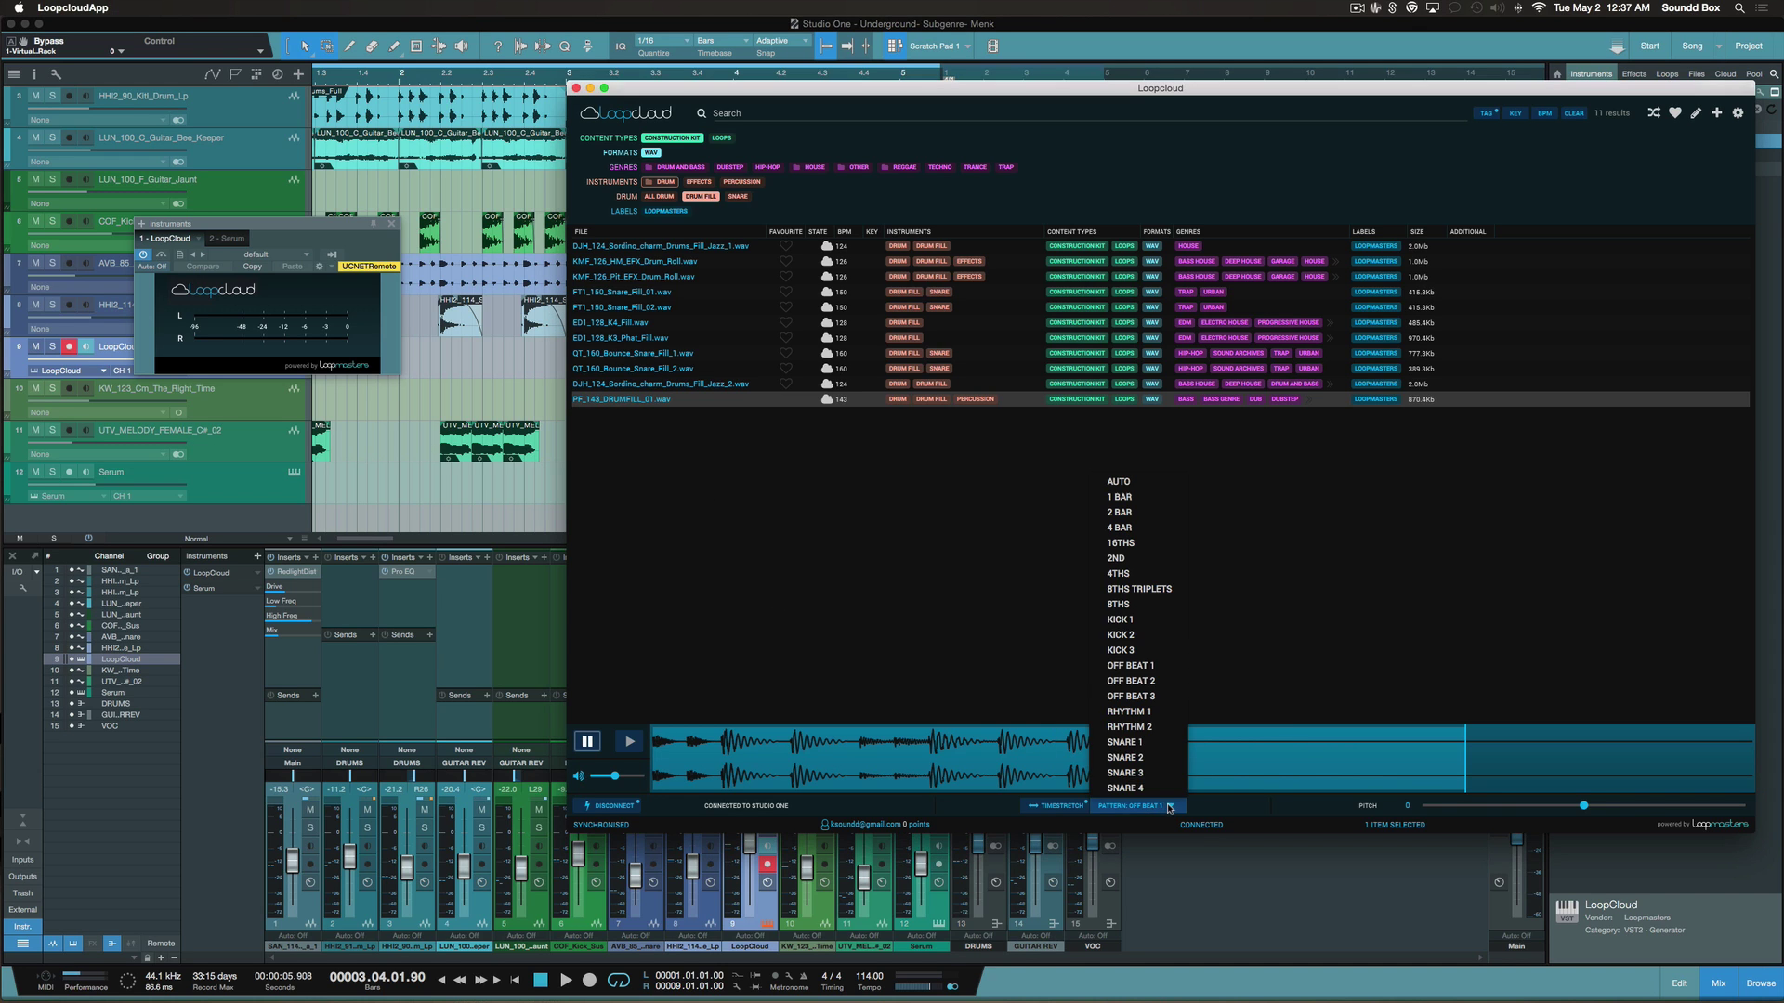
pyautogui.click(1134, 621)
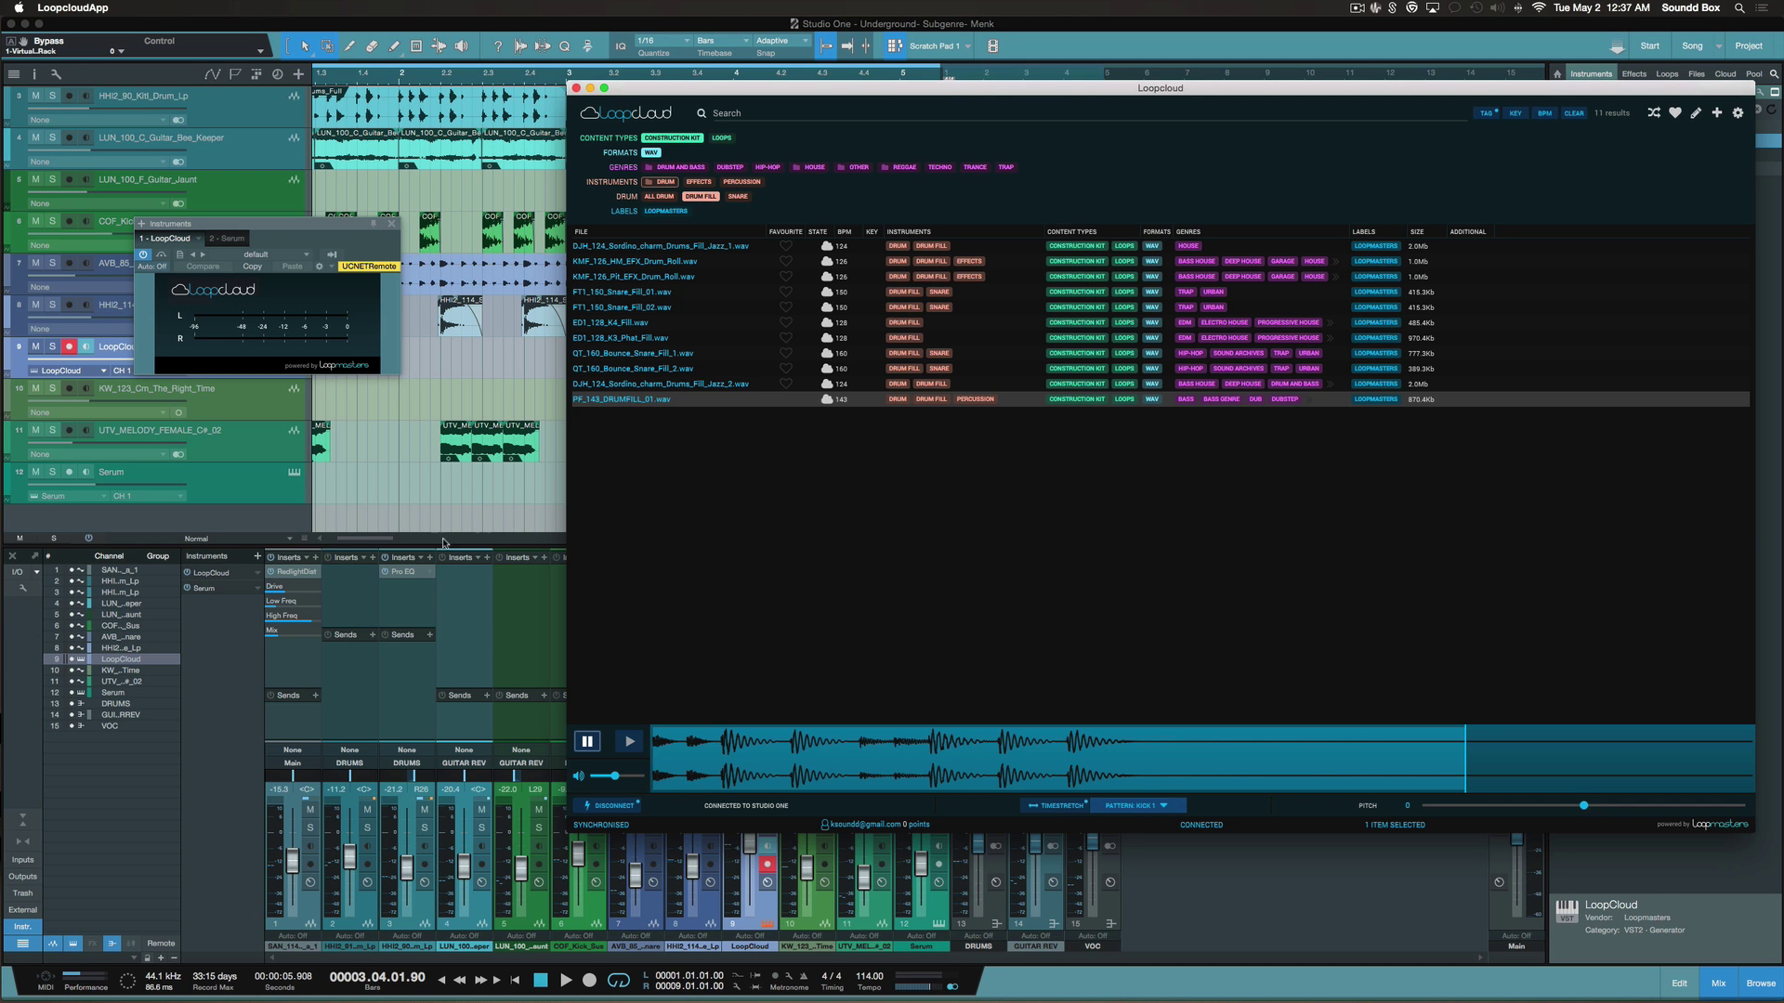
pyautogui.click(505, 493)
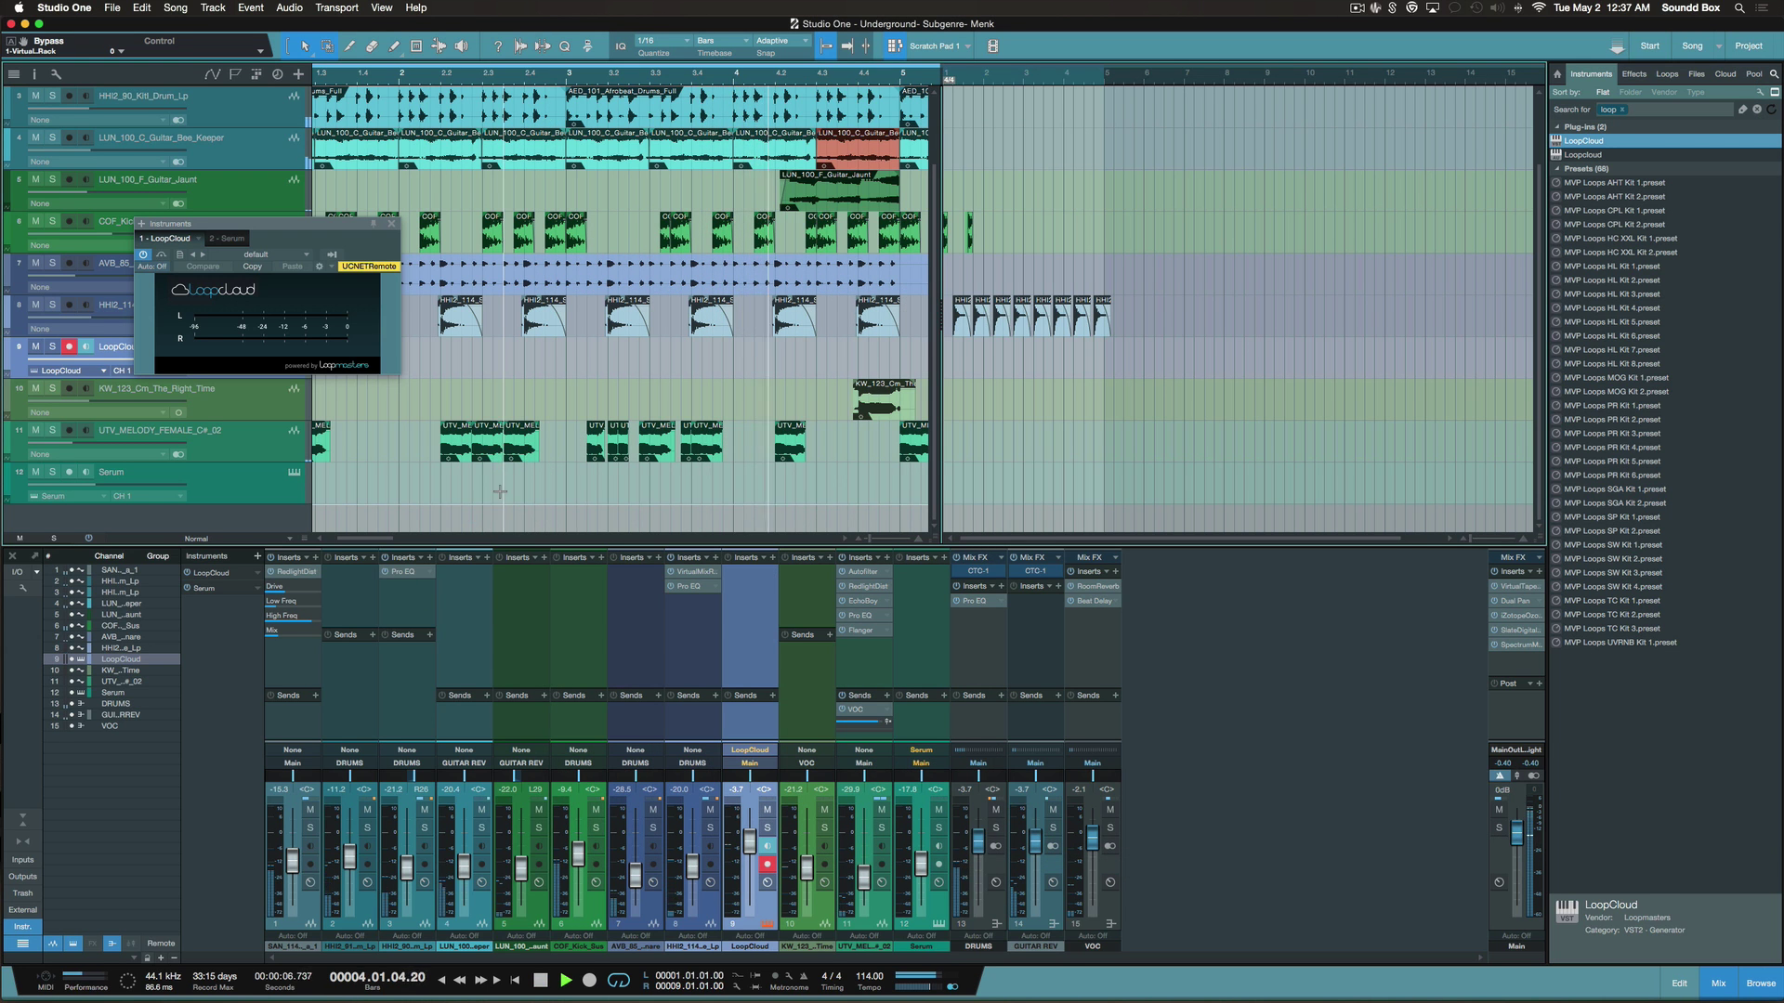
pyautogui.press('super+Tab')
pyautogui.press('super+Tab')
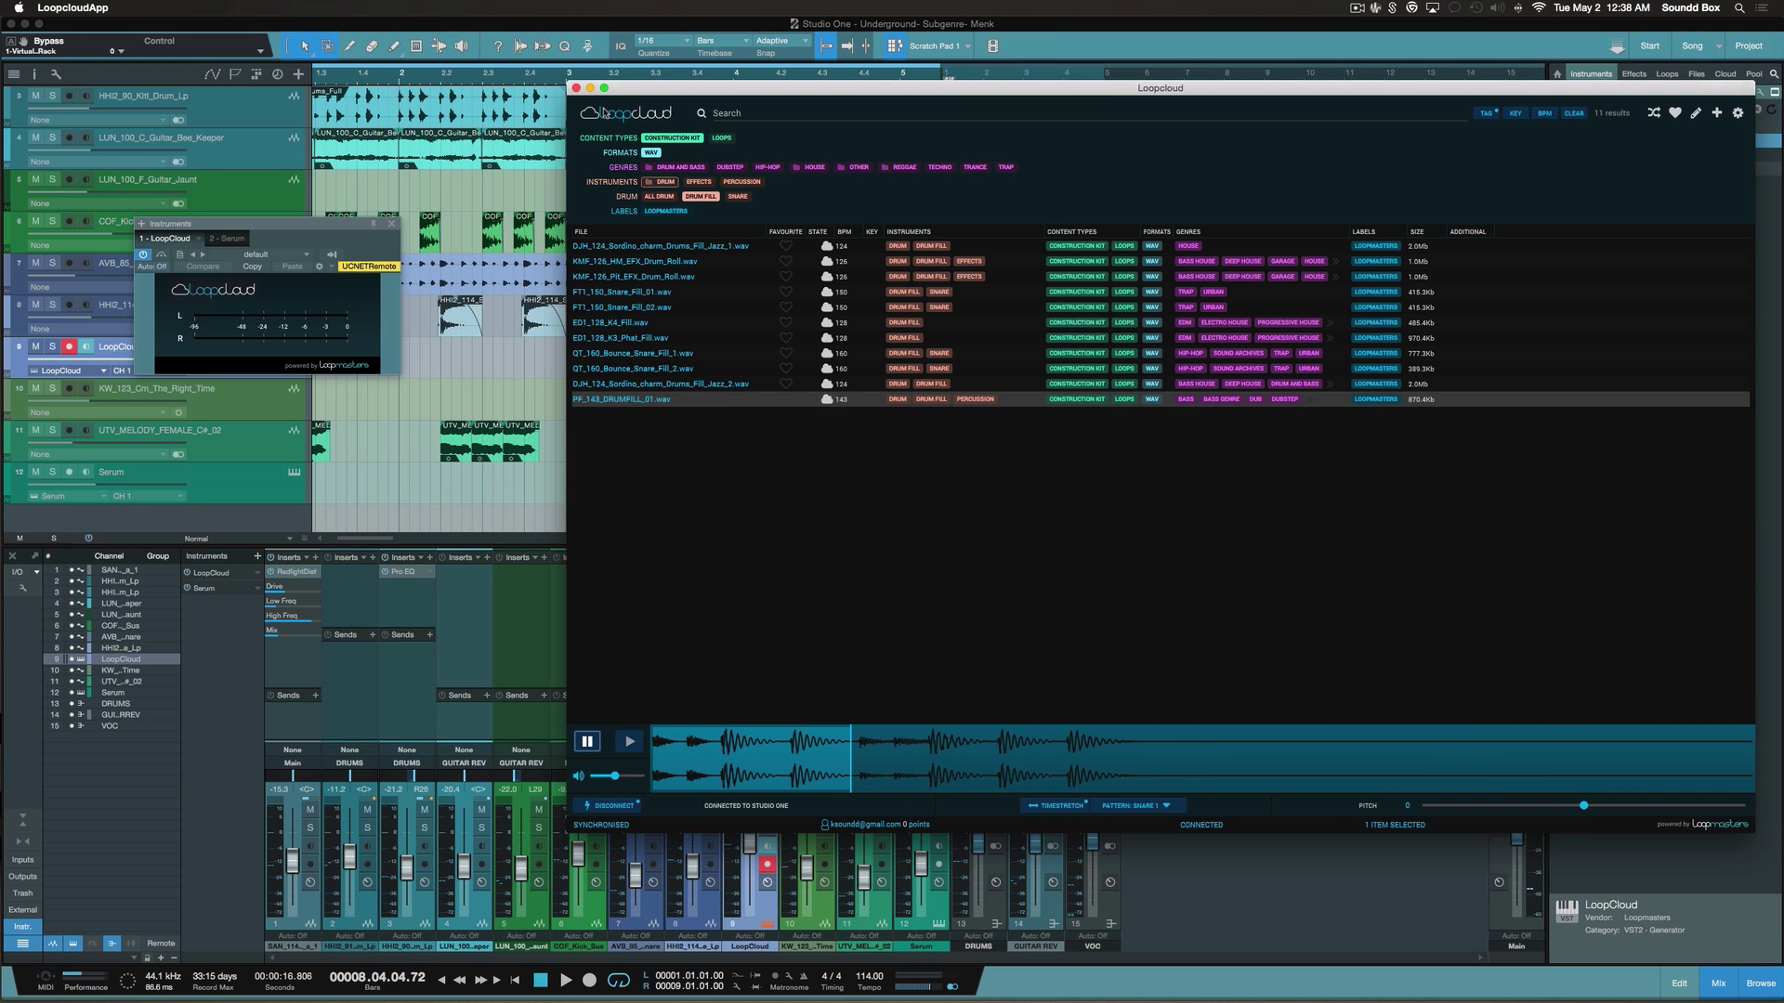
# Audition FT1_150_Snare_Fill_01 and QT_160_Bounce_Snare_Fill_2 alongside the playing song
pyautogui.click(721, 137)
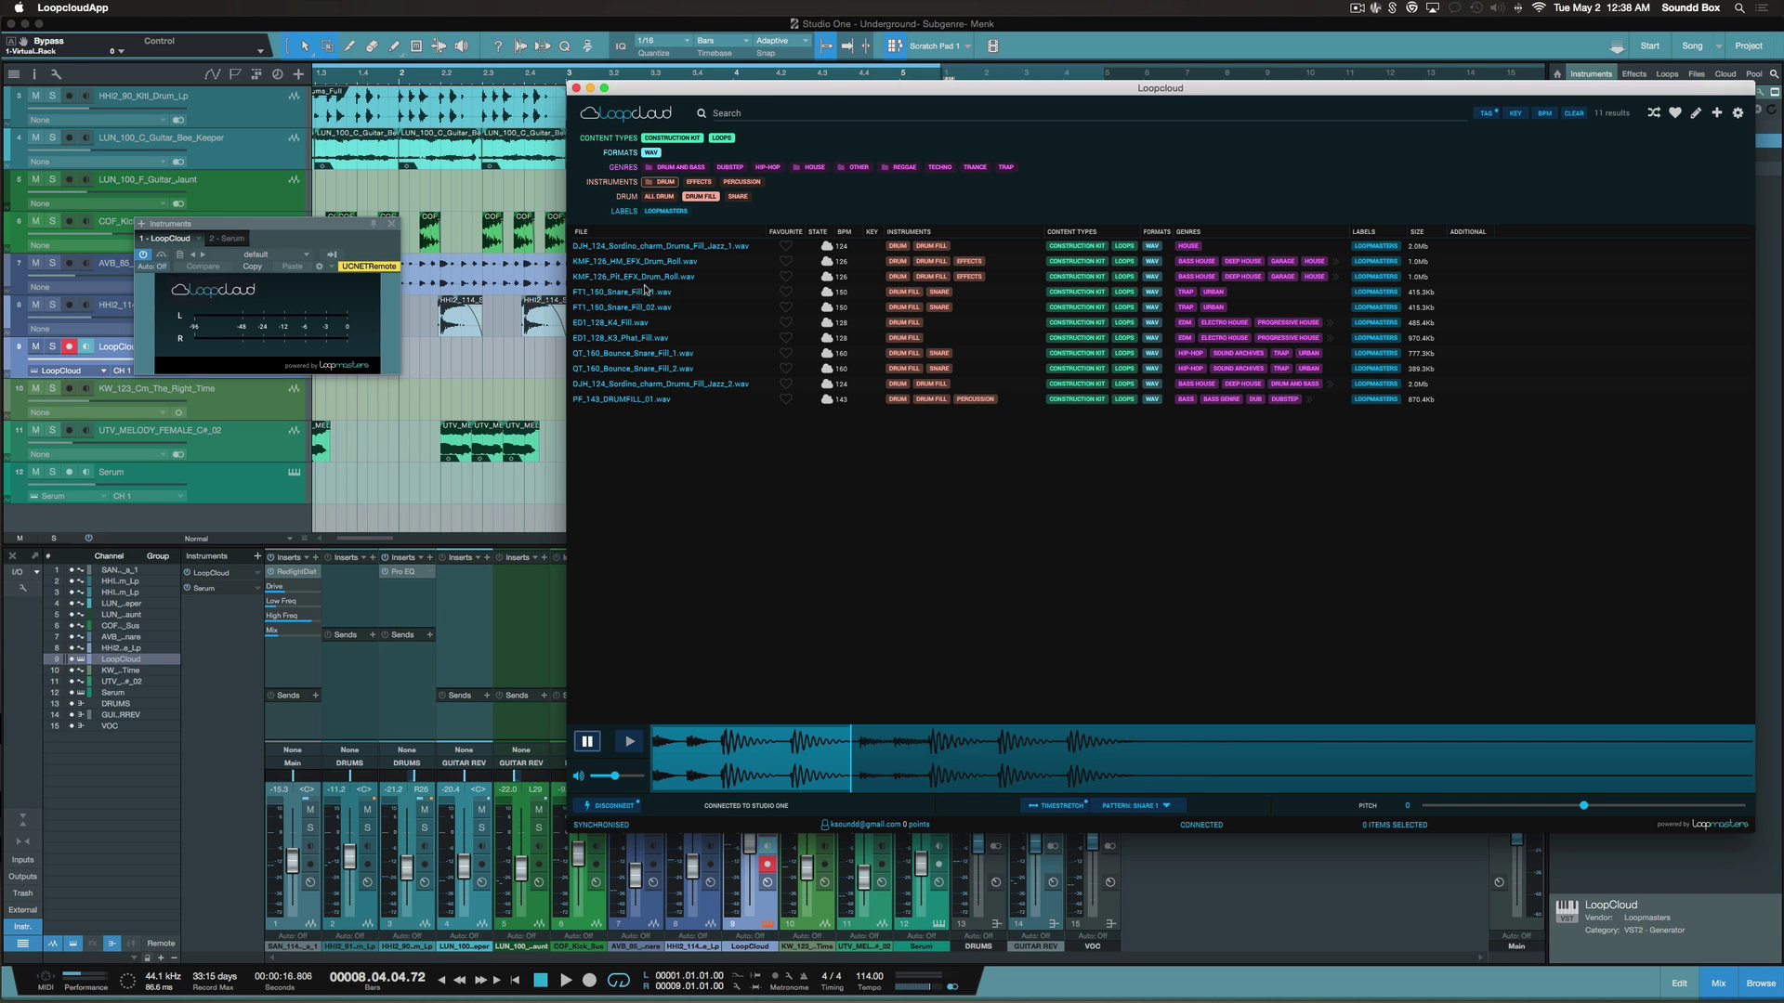
pyautogui.click(662, 293)
pyautogui.click(639, 368)
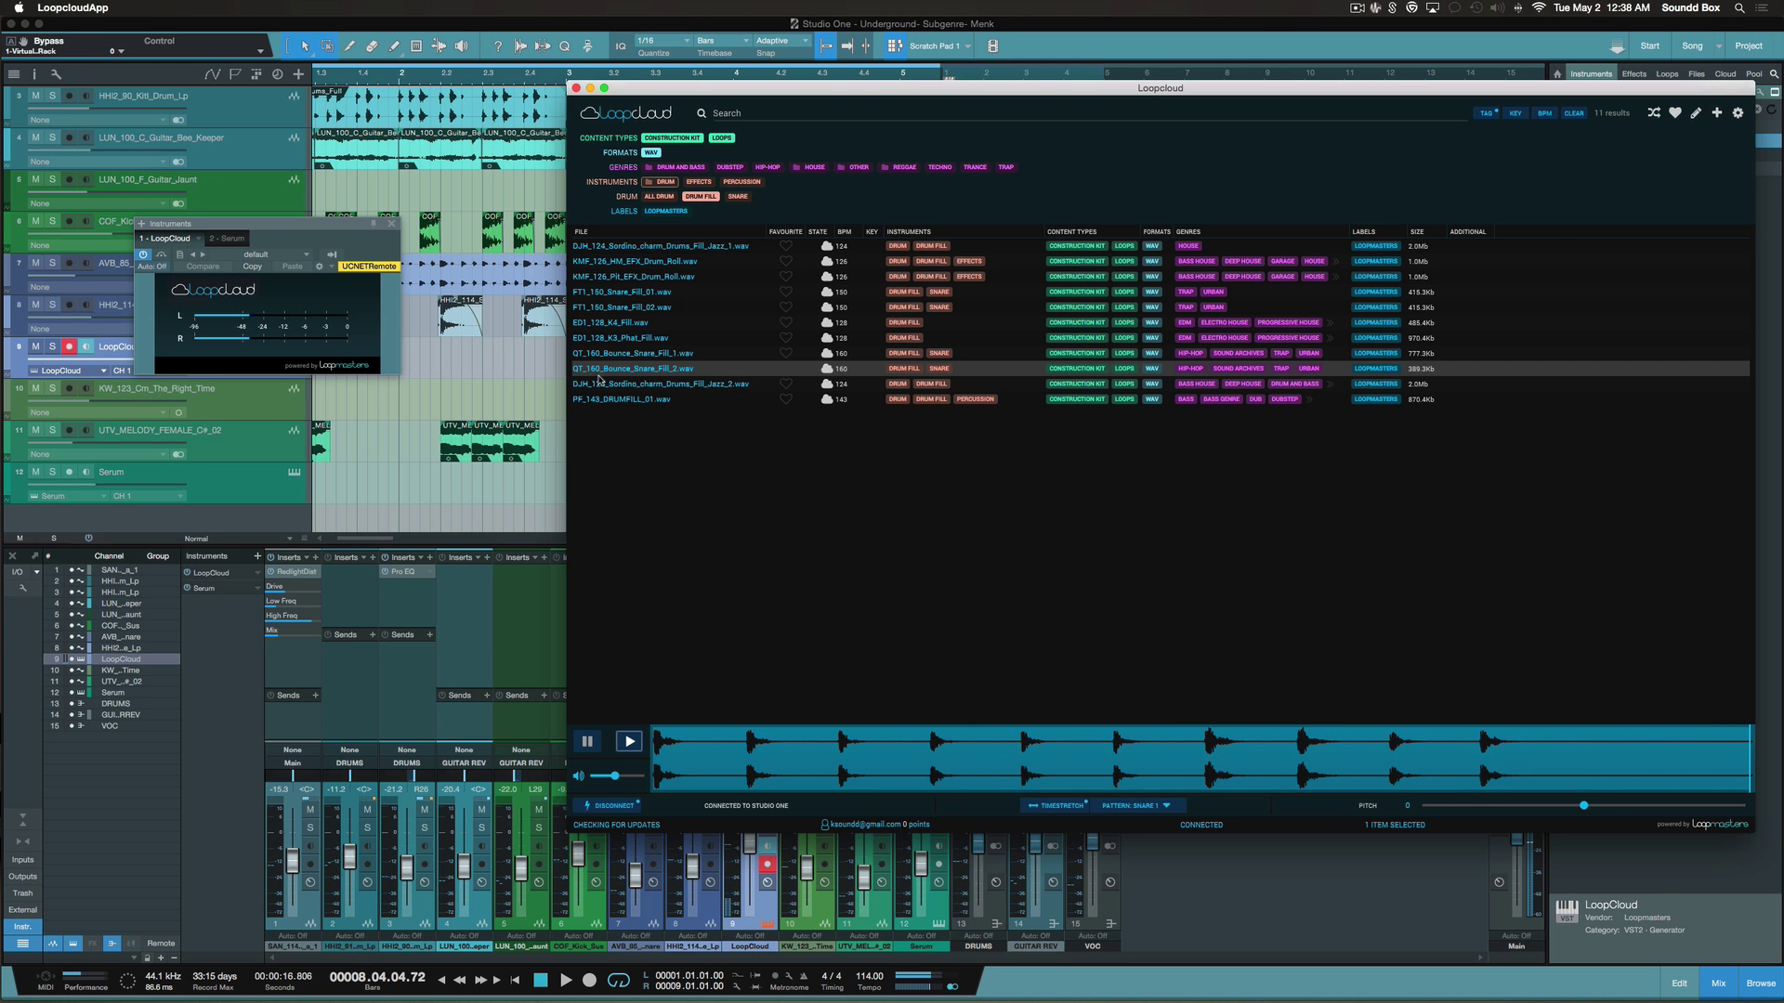
pyautogui.click(510, 366)
pyautogui.press('space')
pyautogui.press('super+Tab')
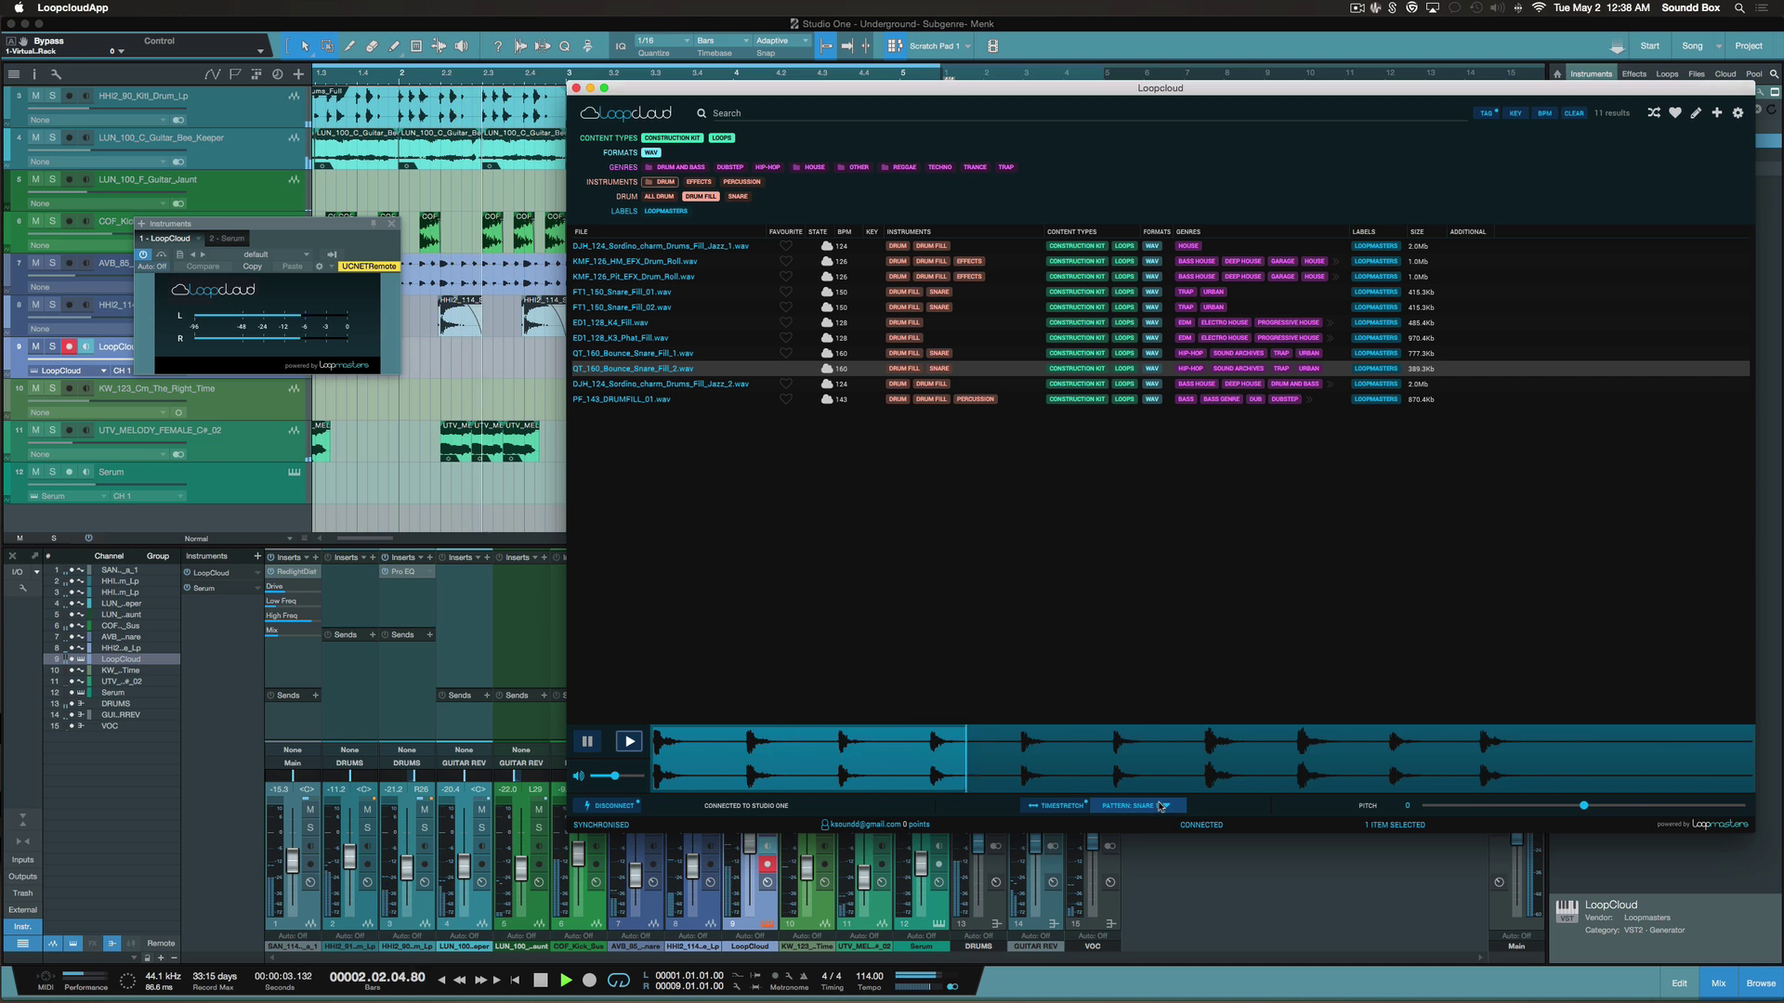
# Preview the closed hi-hat loop with the 1 BAR, 16THS and 8THS TRIPLETS pattern presets
pyautogui.click(1159, 806)
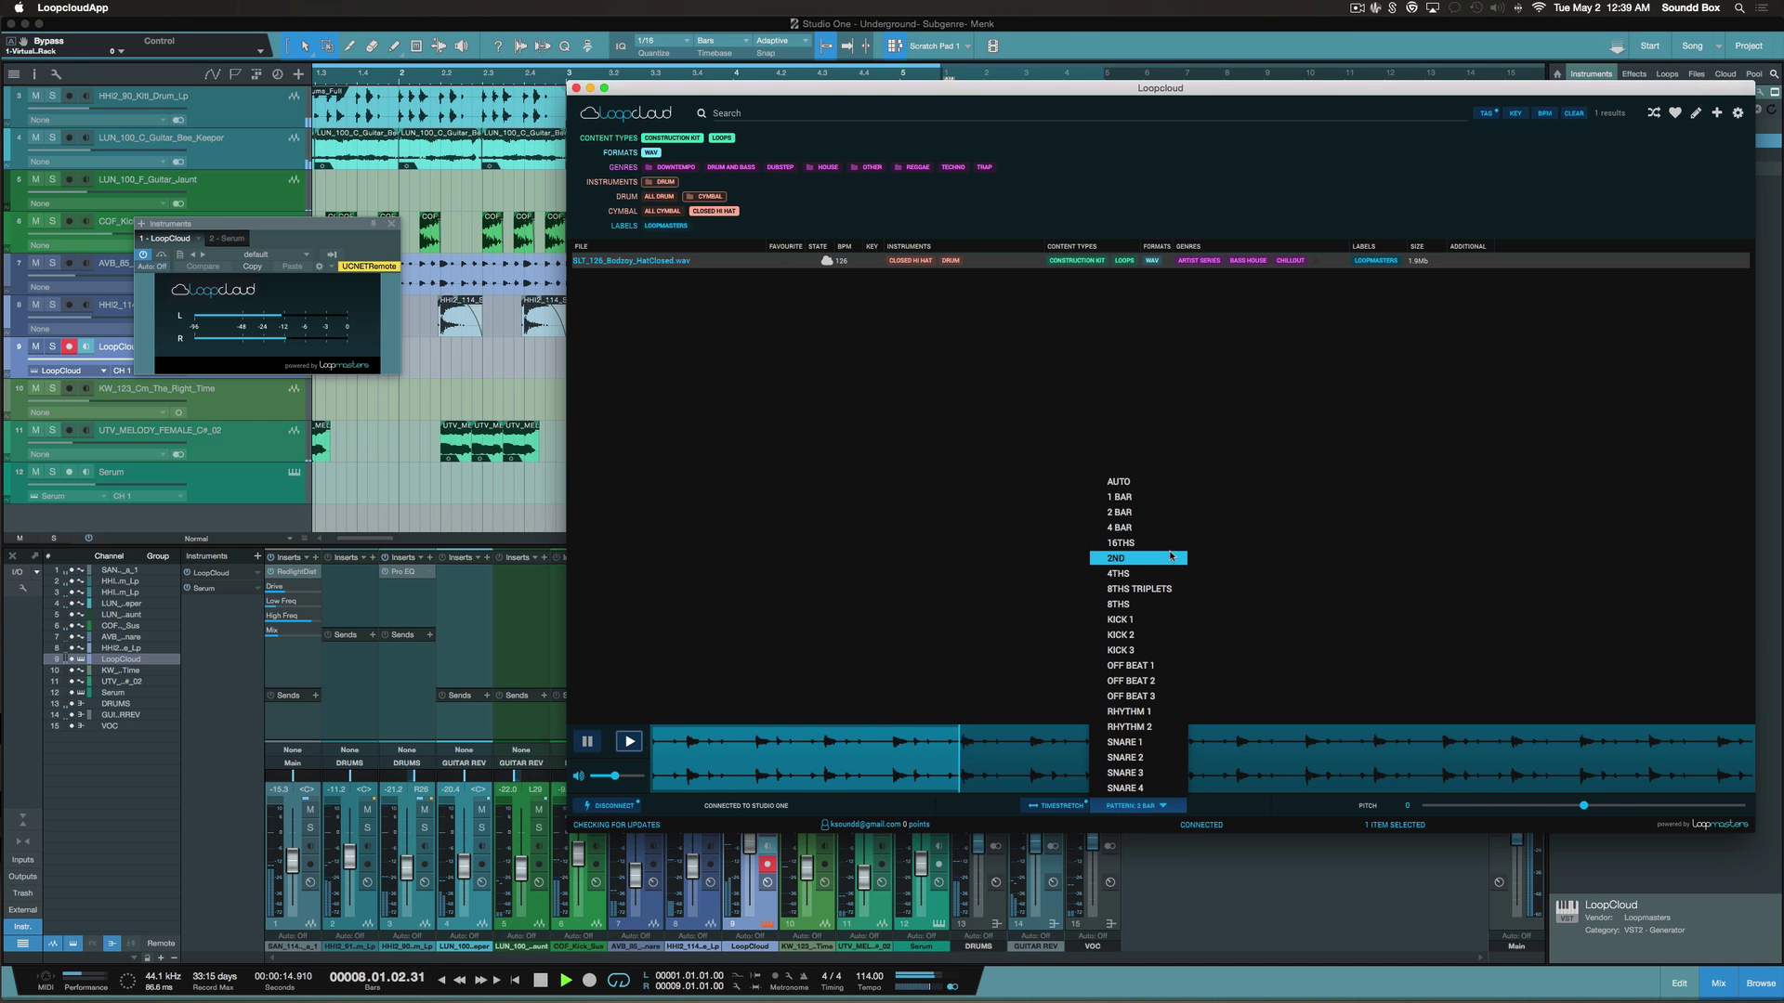
pyautogui.click(1152, 499)
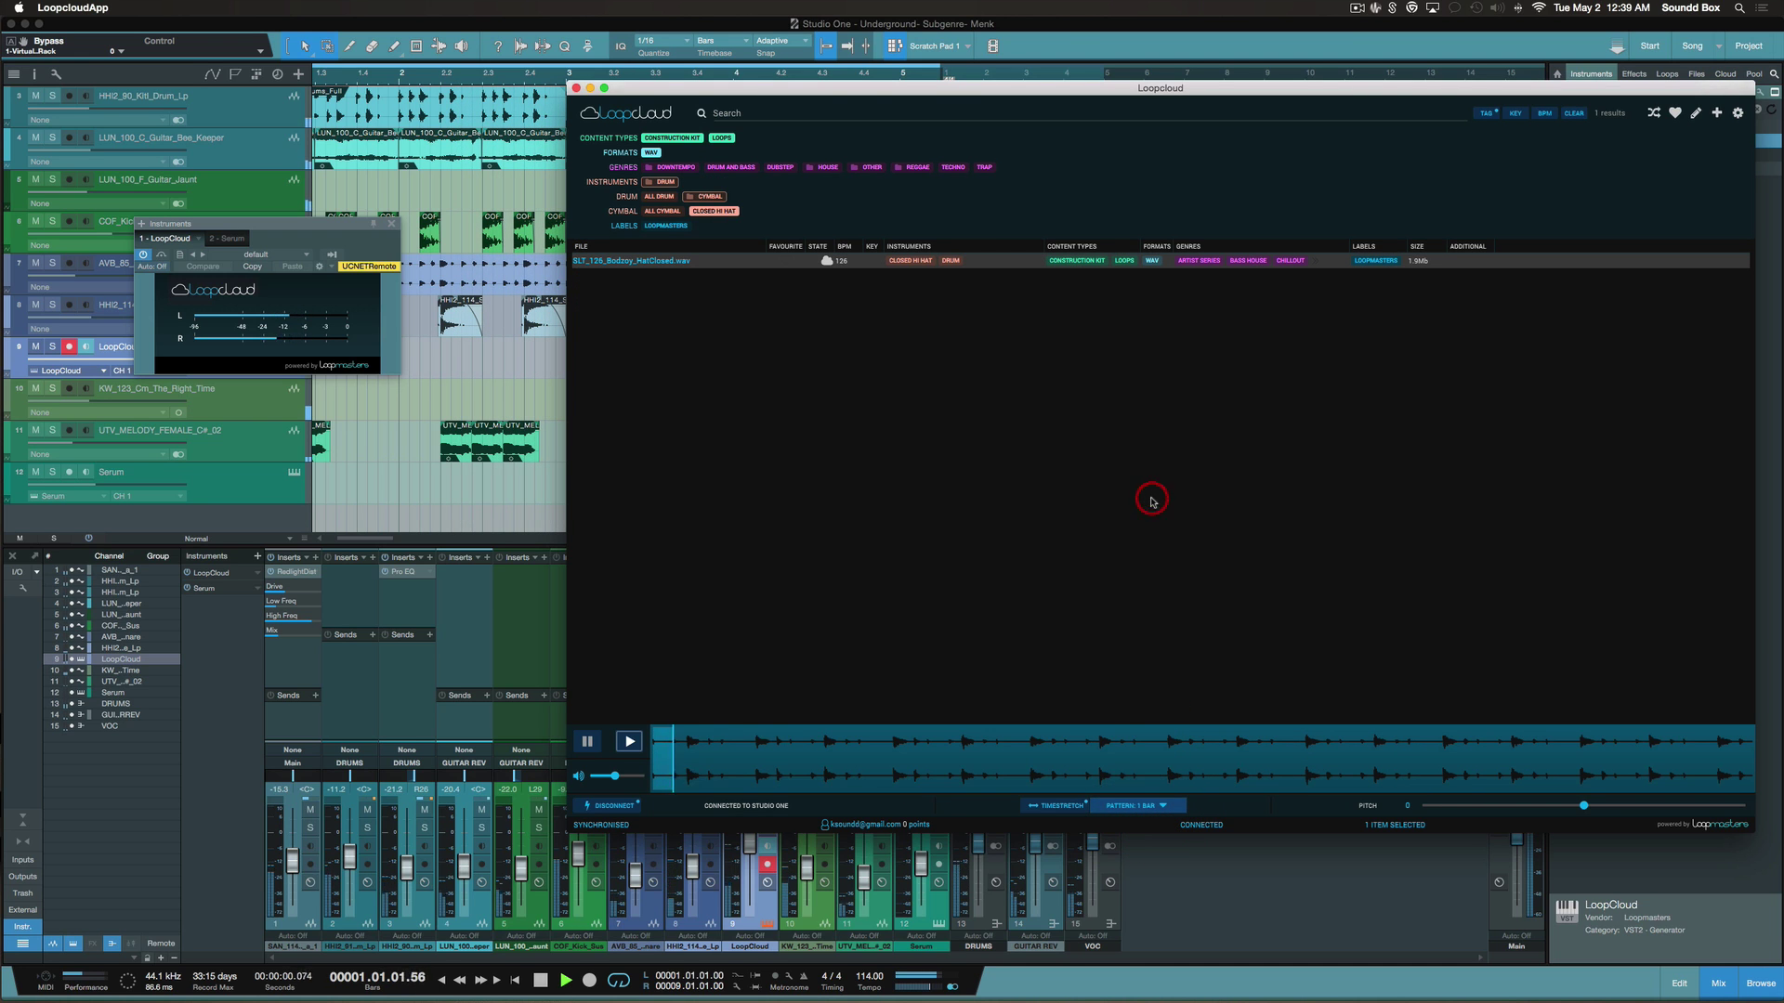
pyautogui.click(1161, 806)
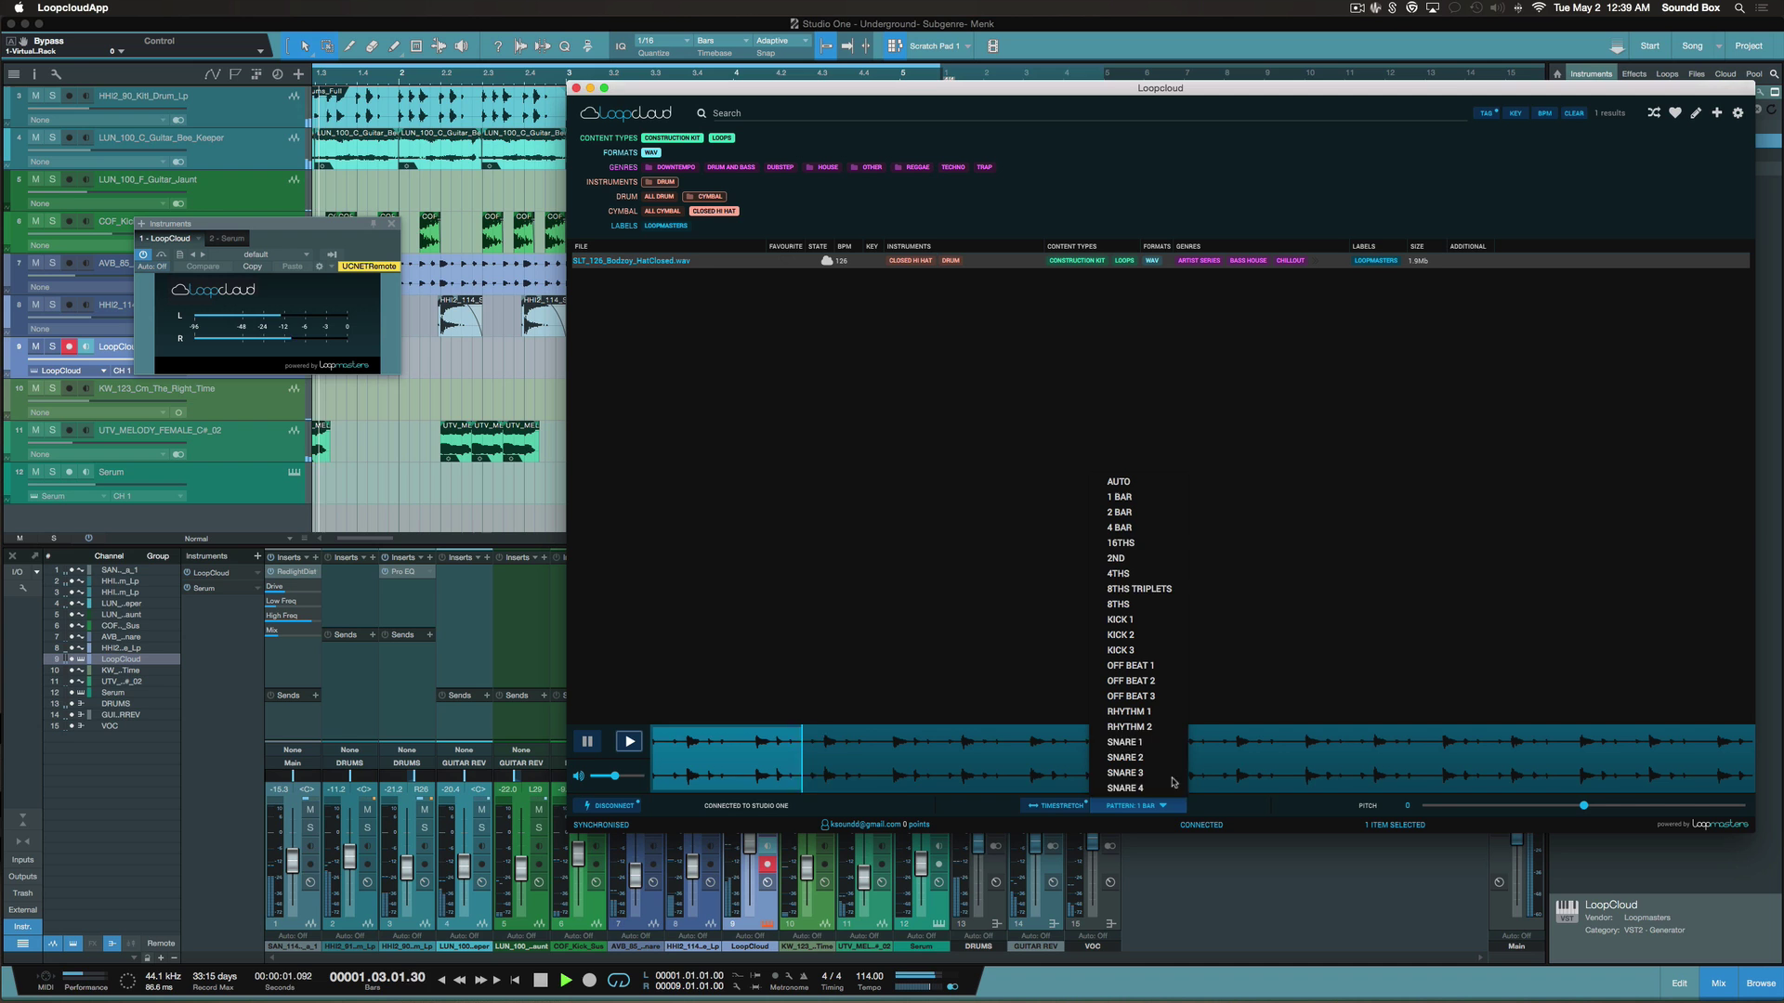
pyautogui.click(1126, 541)
pyautogui.click(1138, 805)
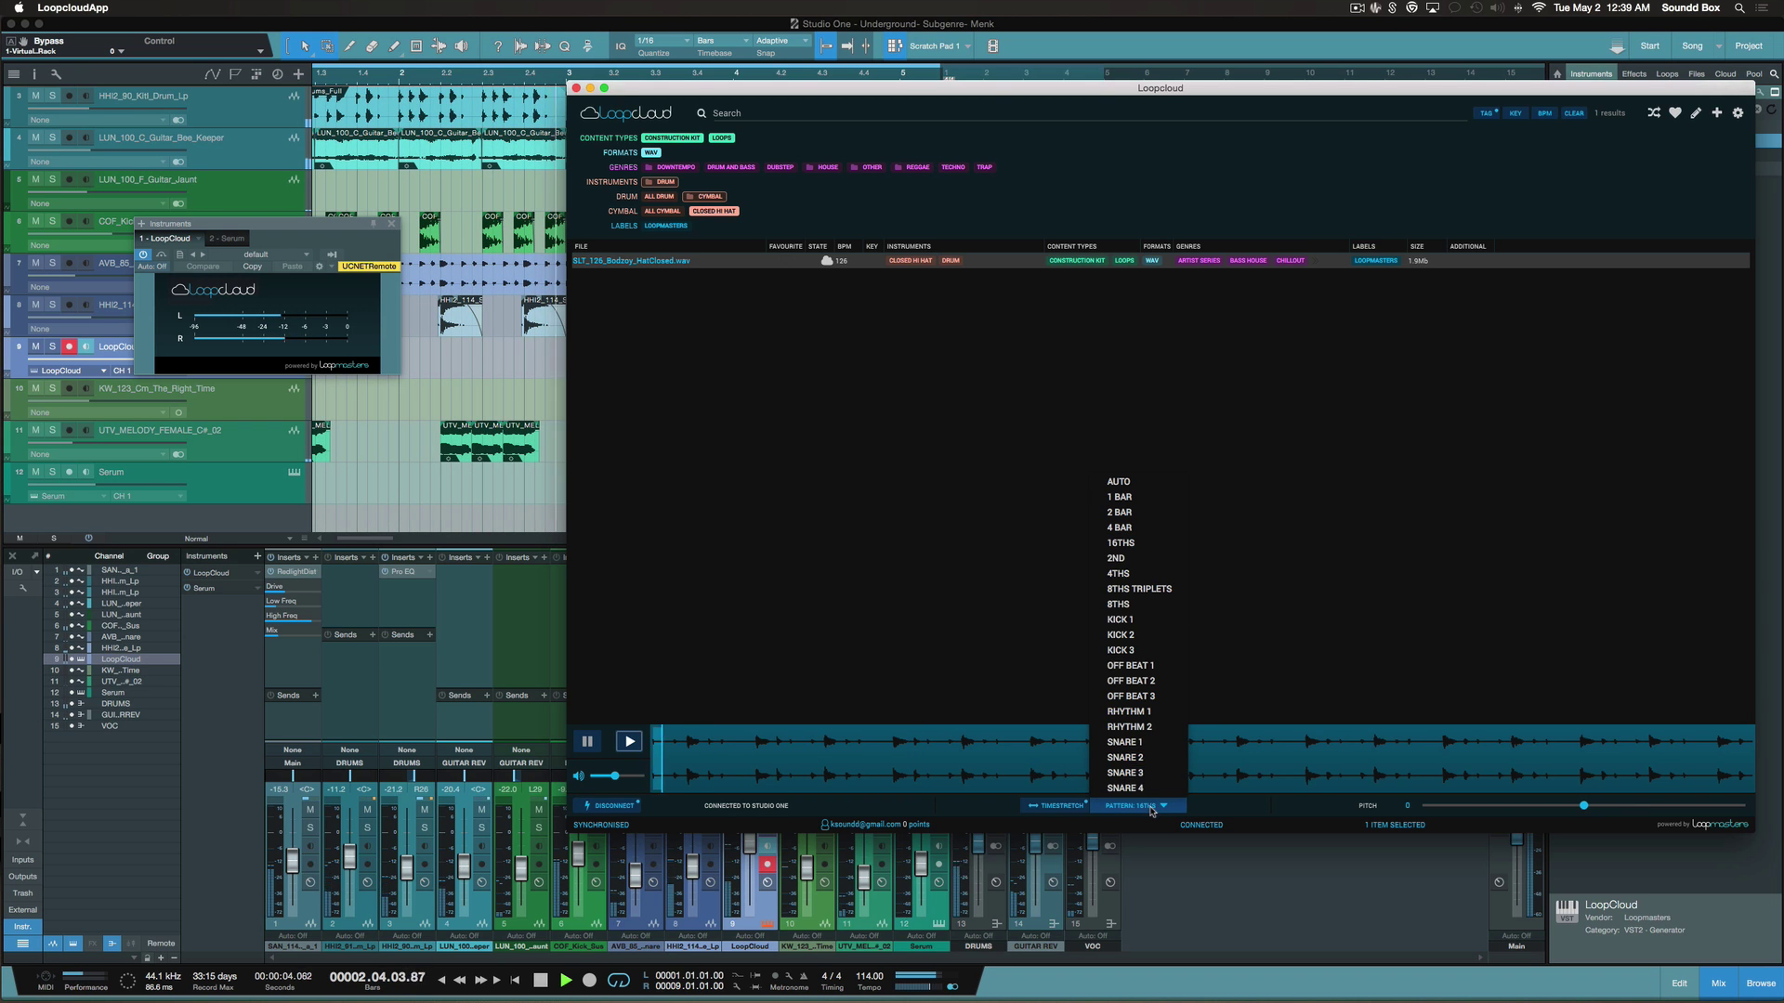
pyautogui.click(1132, 590)
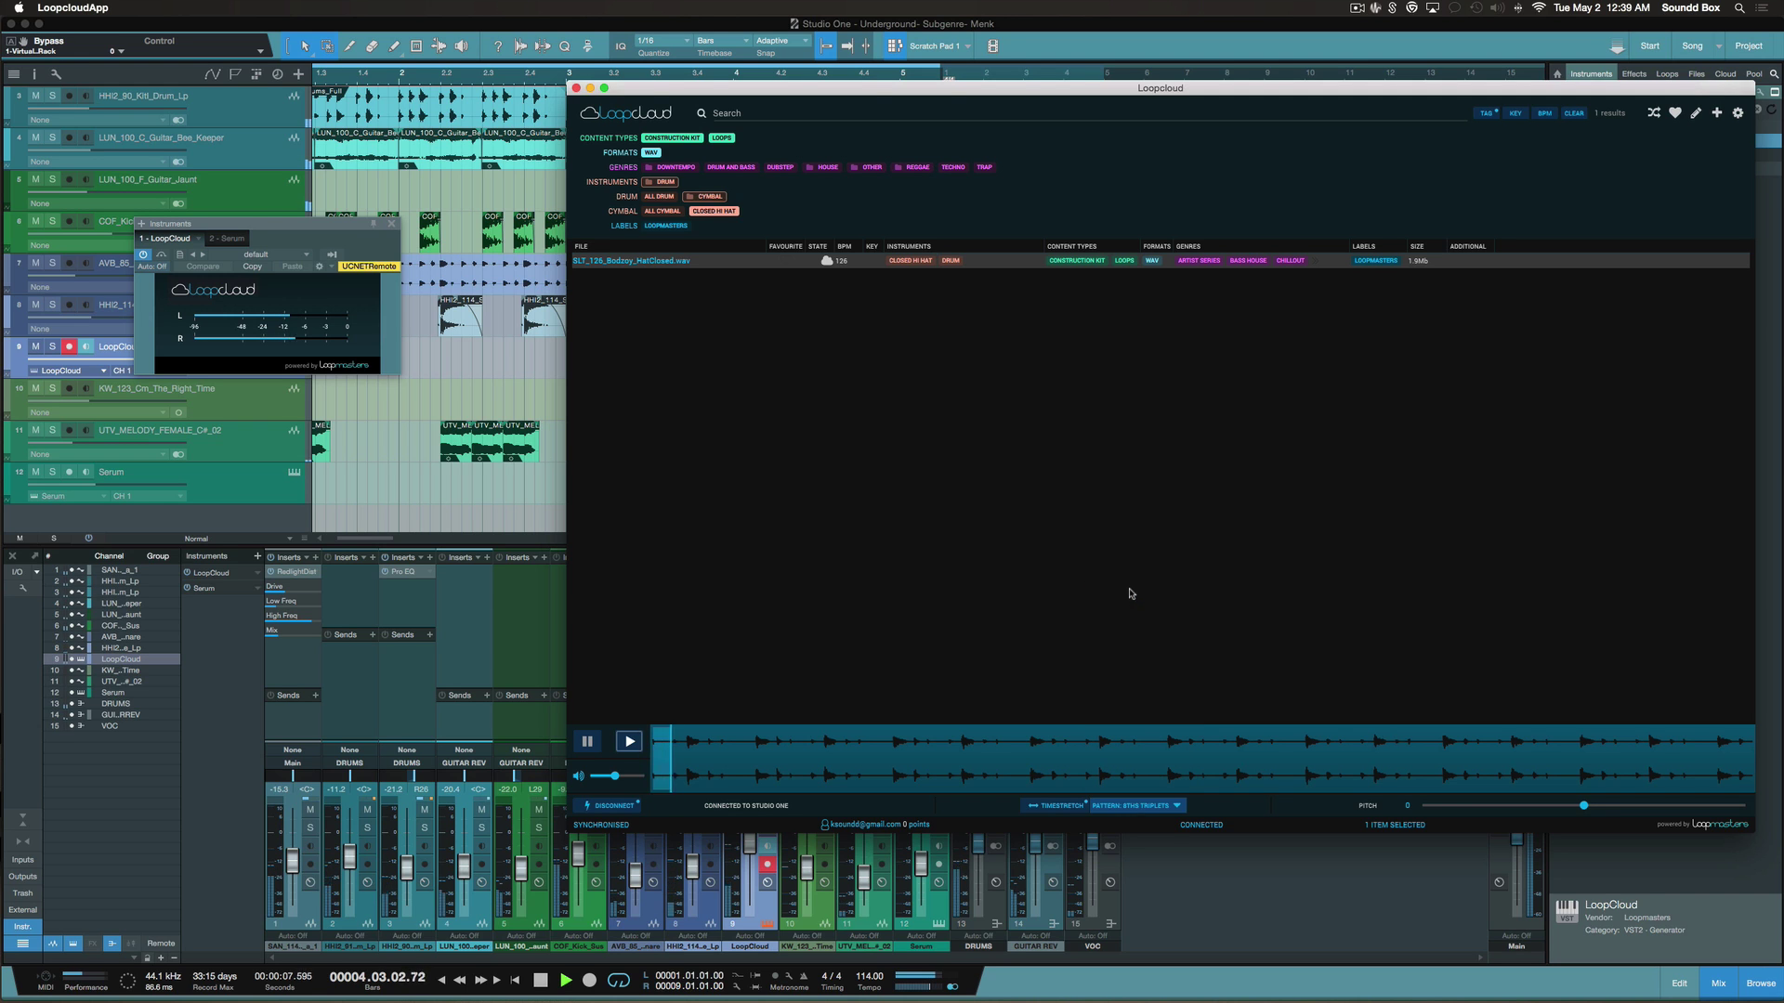
# Try OFF BEAT 2, settle on OFF BEAT 1, then return to Studio One
pyautogui.click(1173, 807)
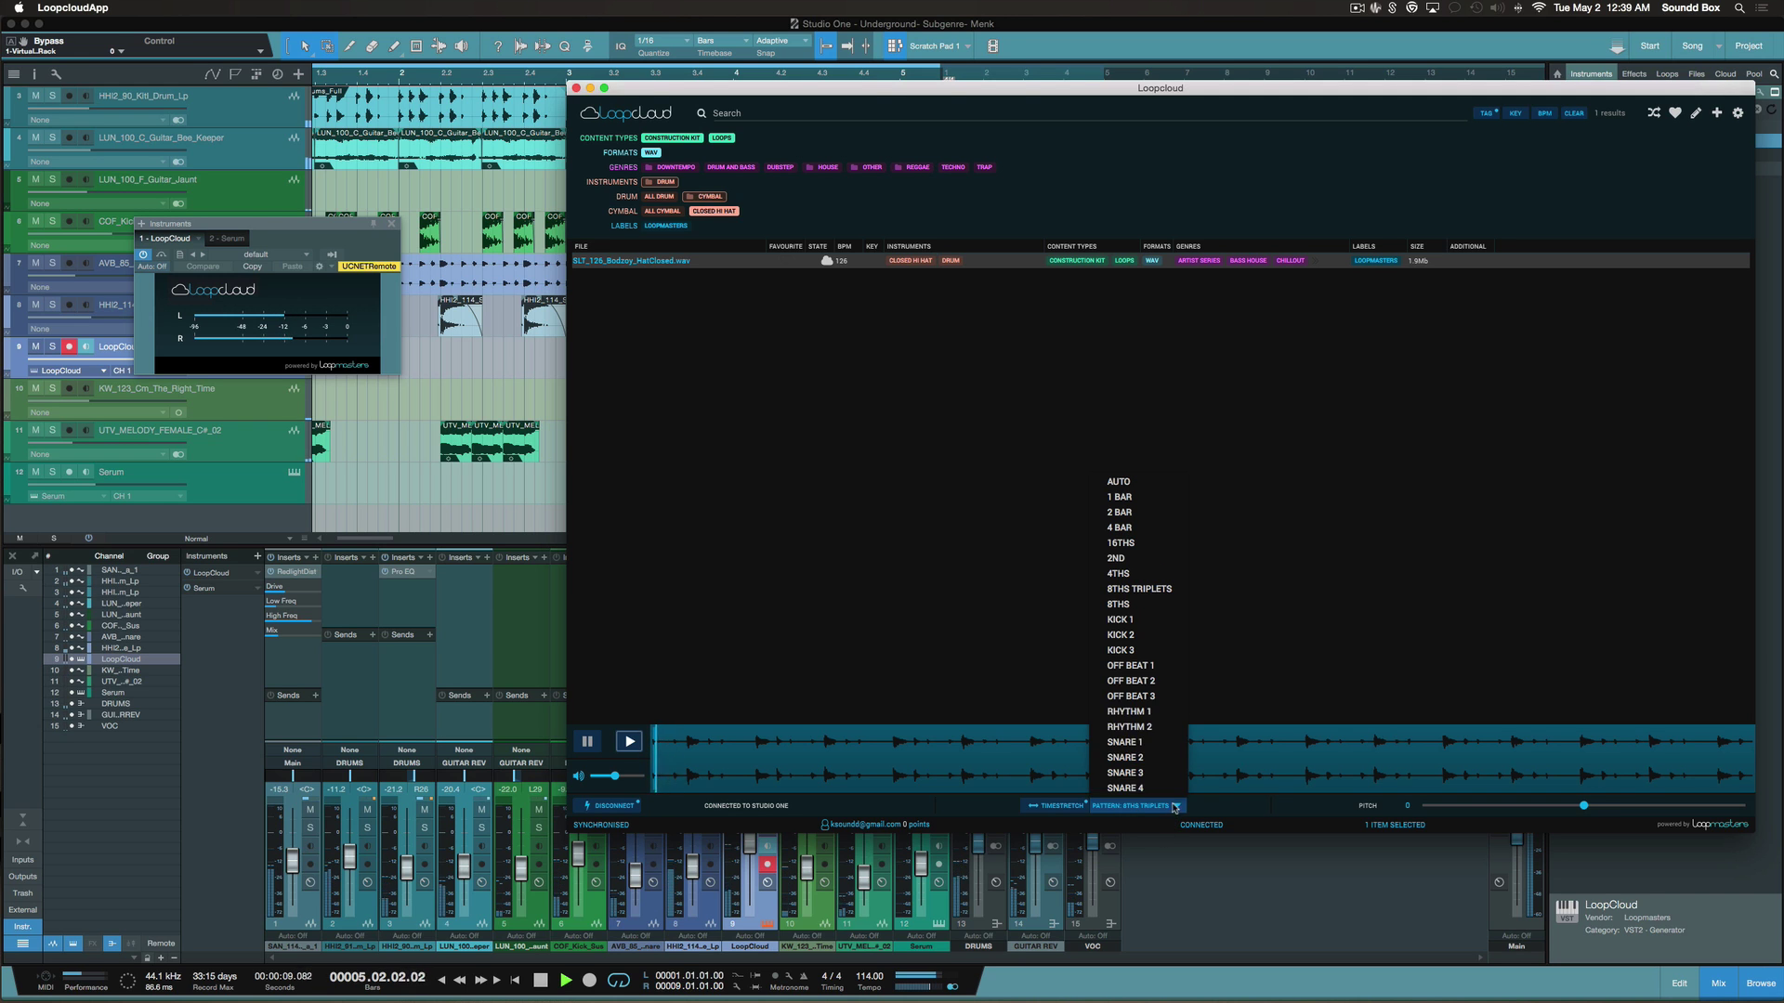
pyautogui.click(1147, 686)
pyautogui.click(1138, 806)
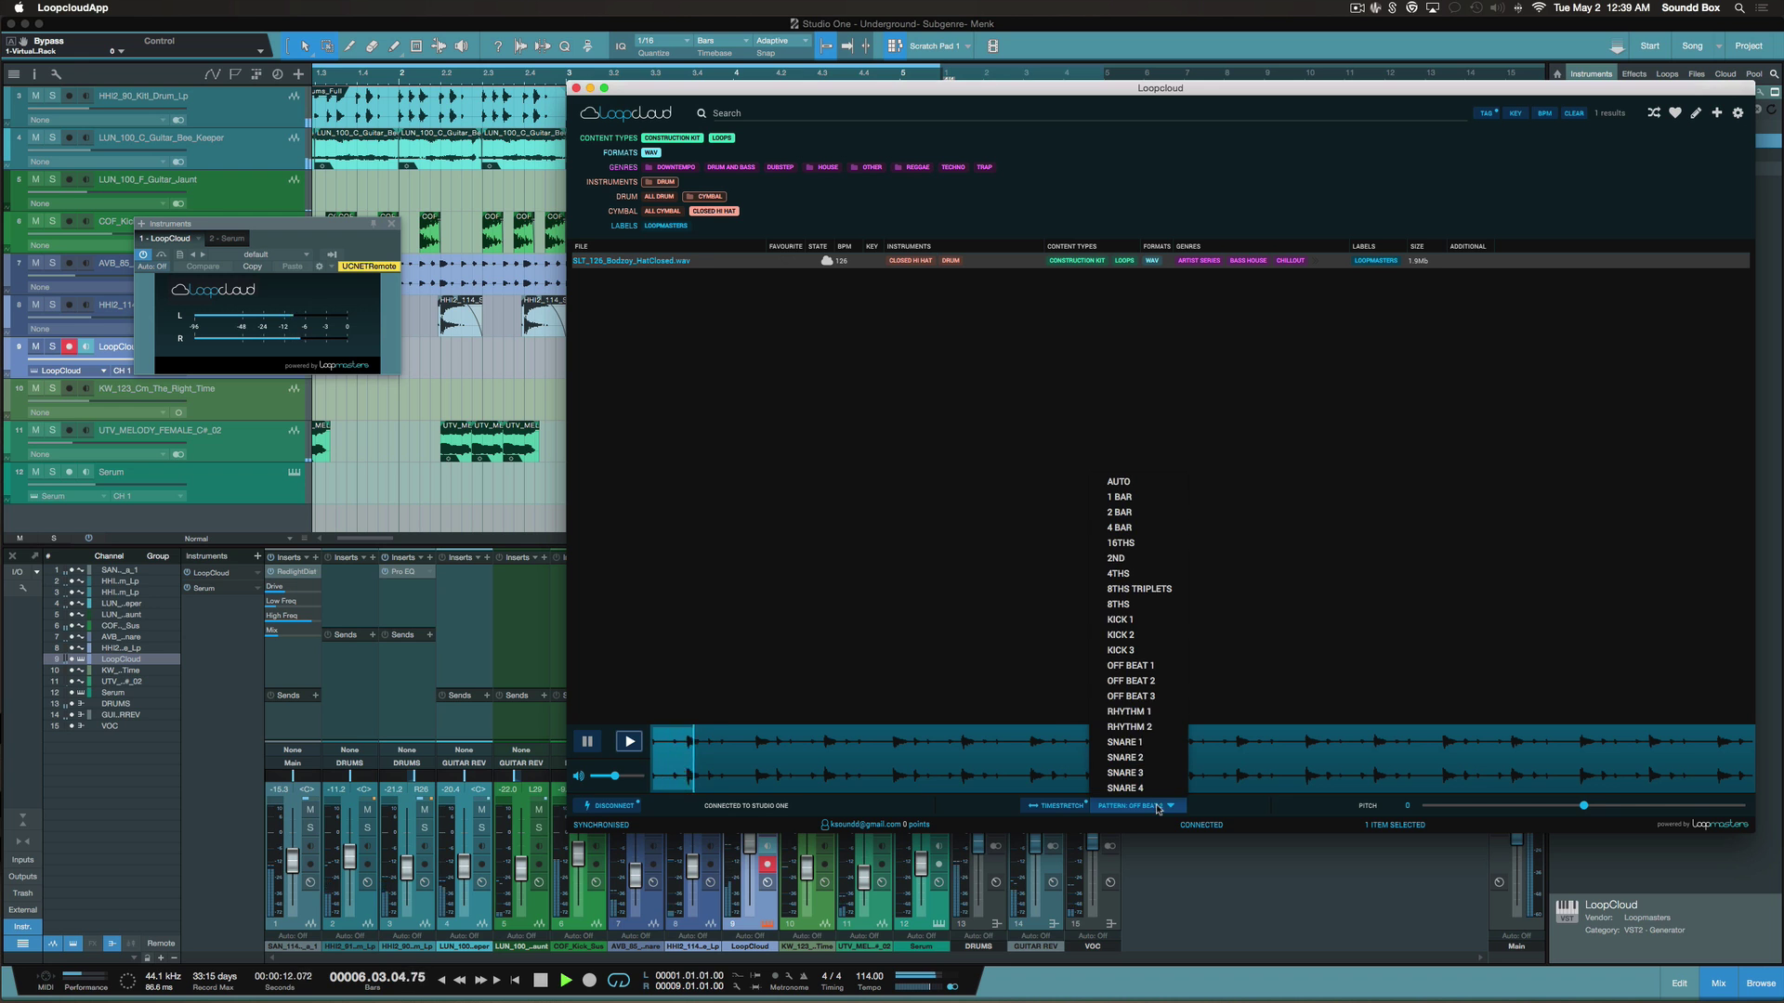
pyautogui.click(1134, 667)
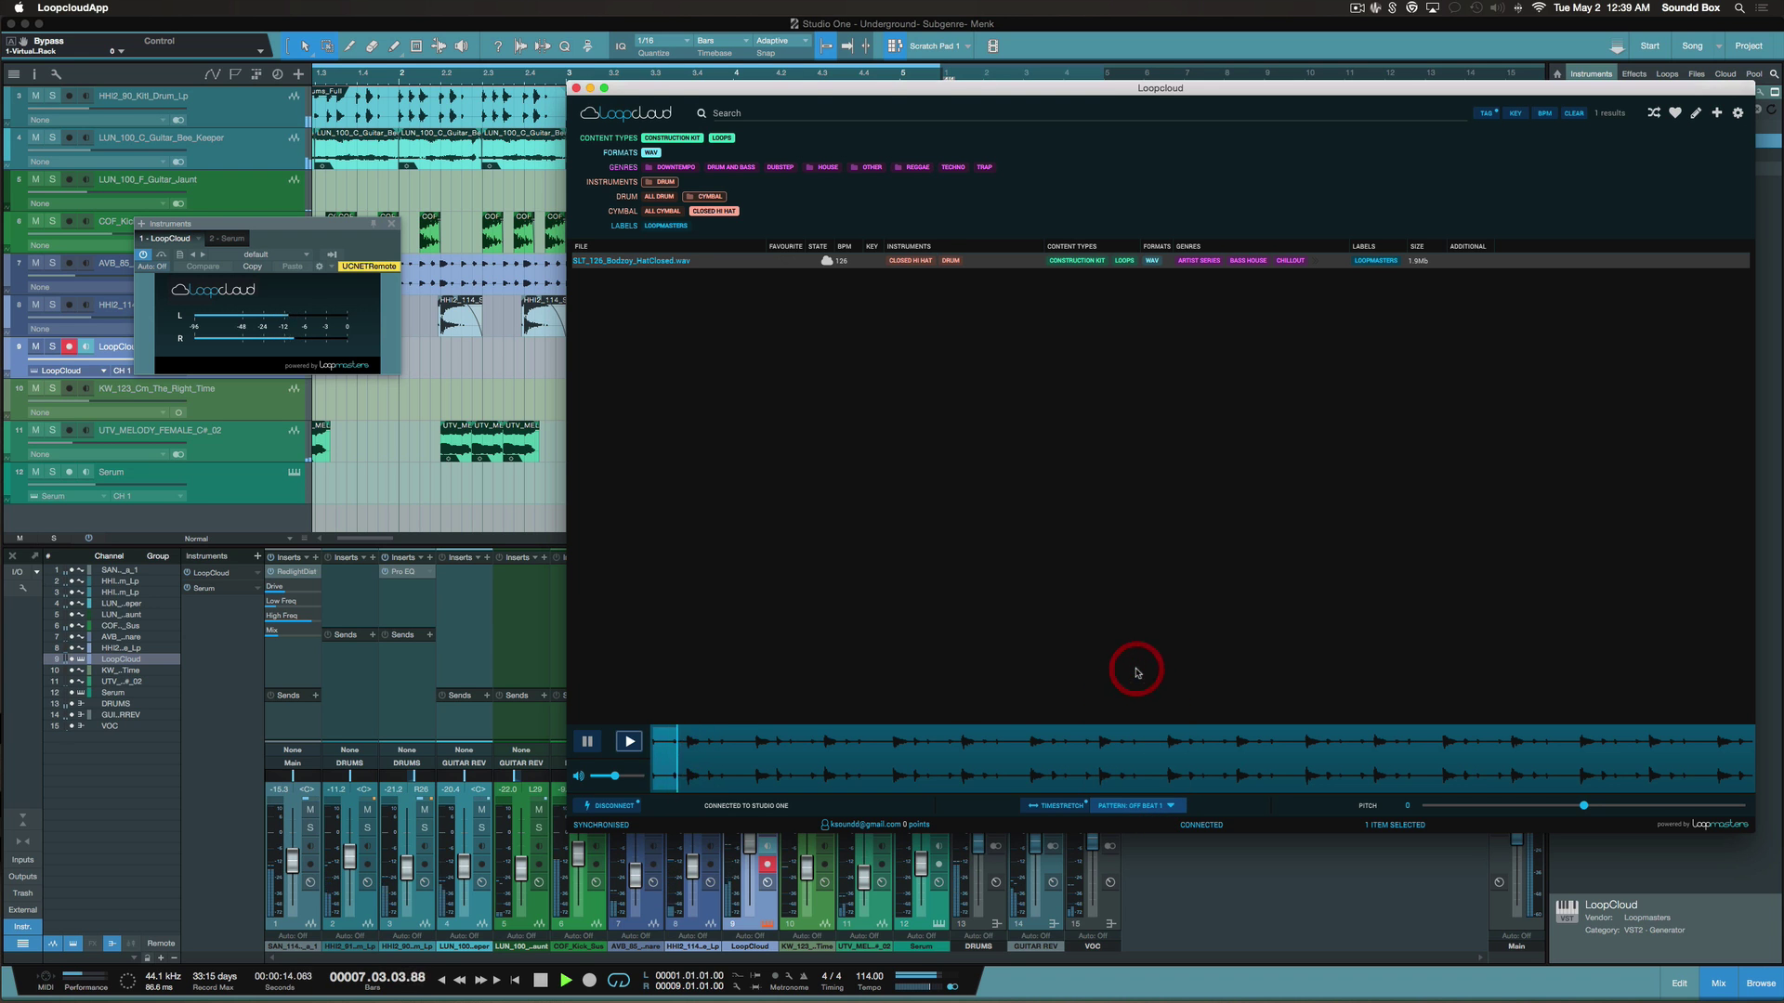
pyautogui.click(547, 664)
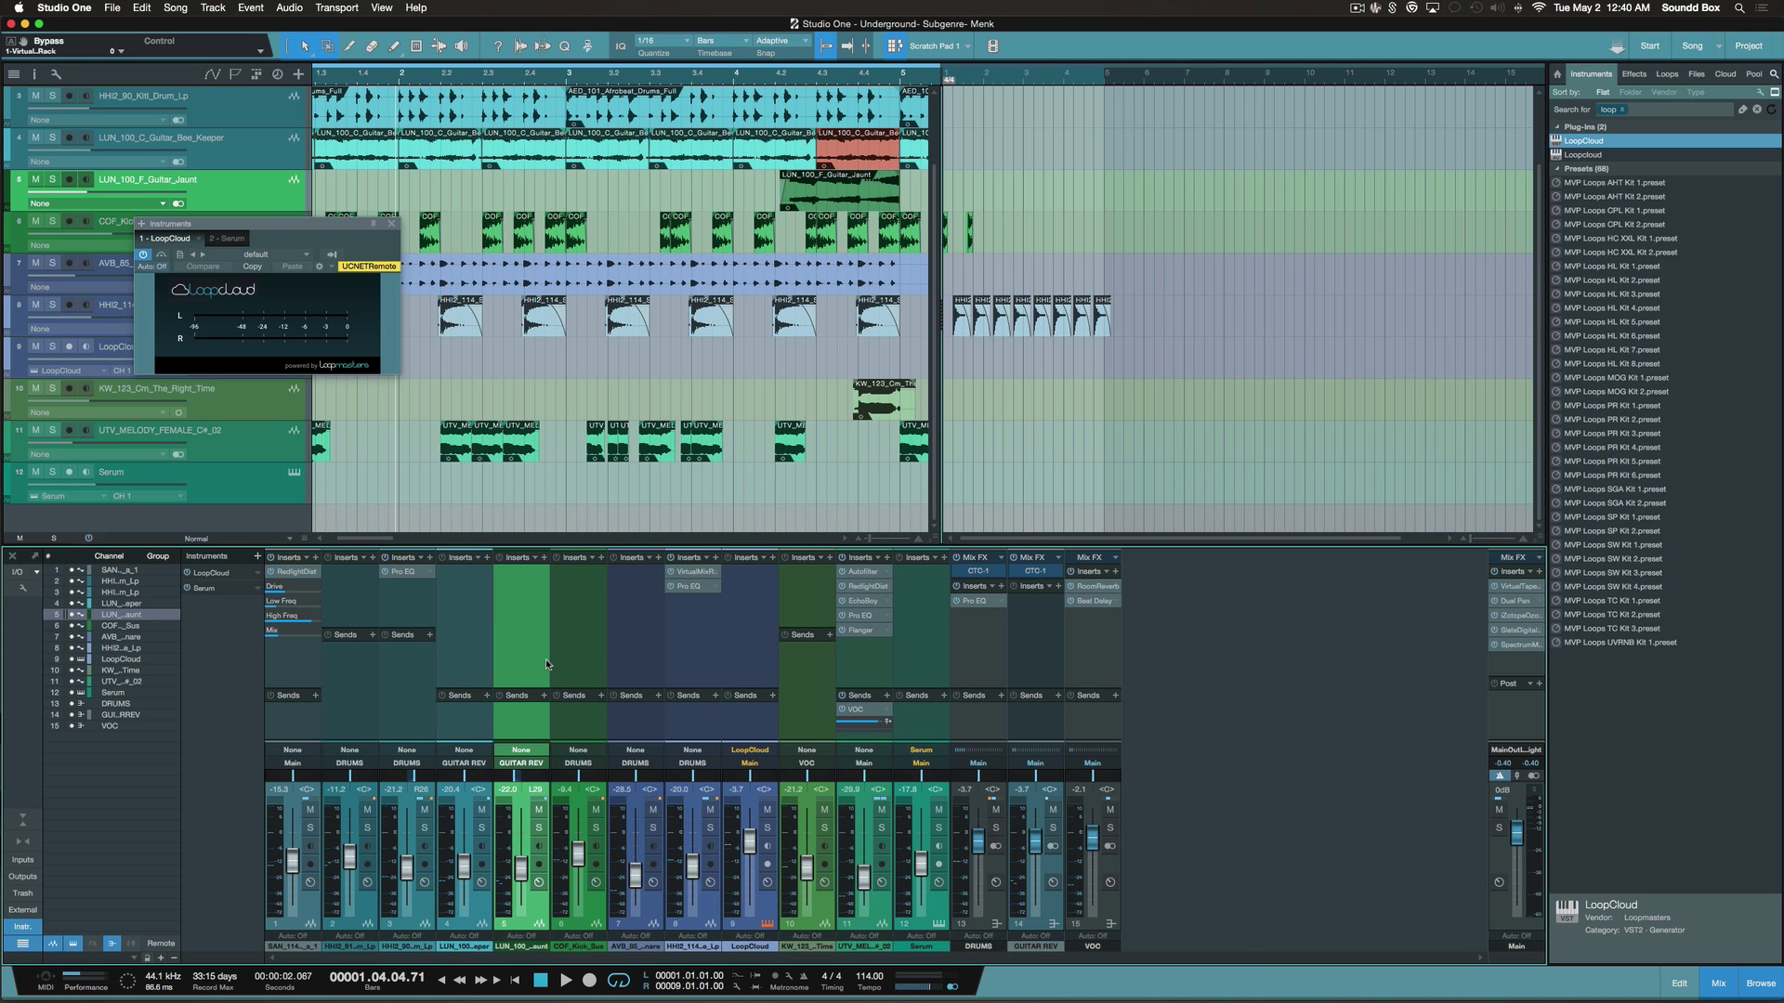
# Bring Loopcloud back to the front and move its window down and left
pyautogui.press('super+Tab')
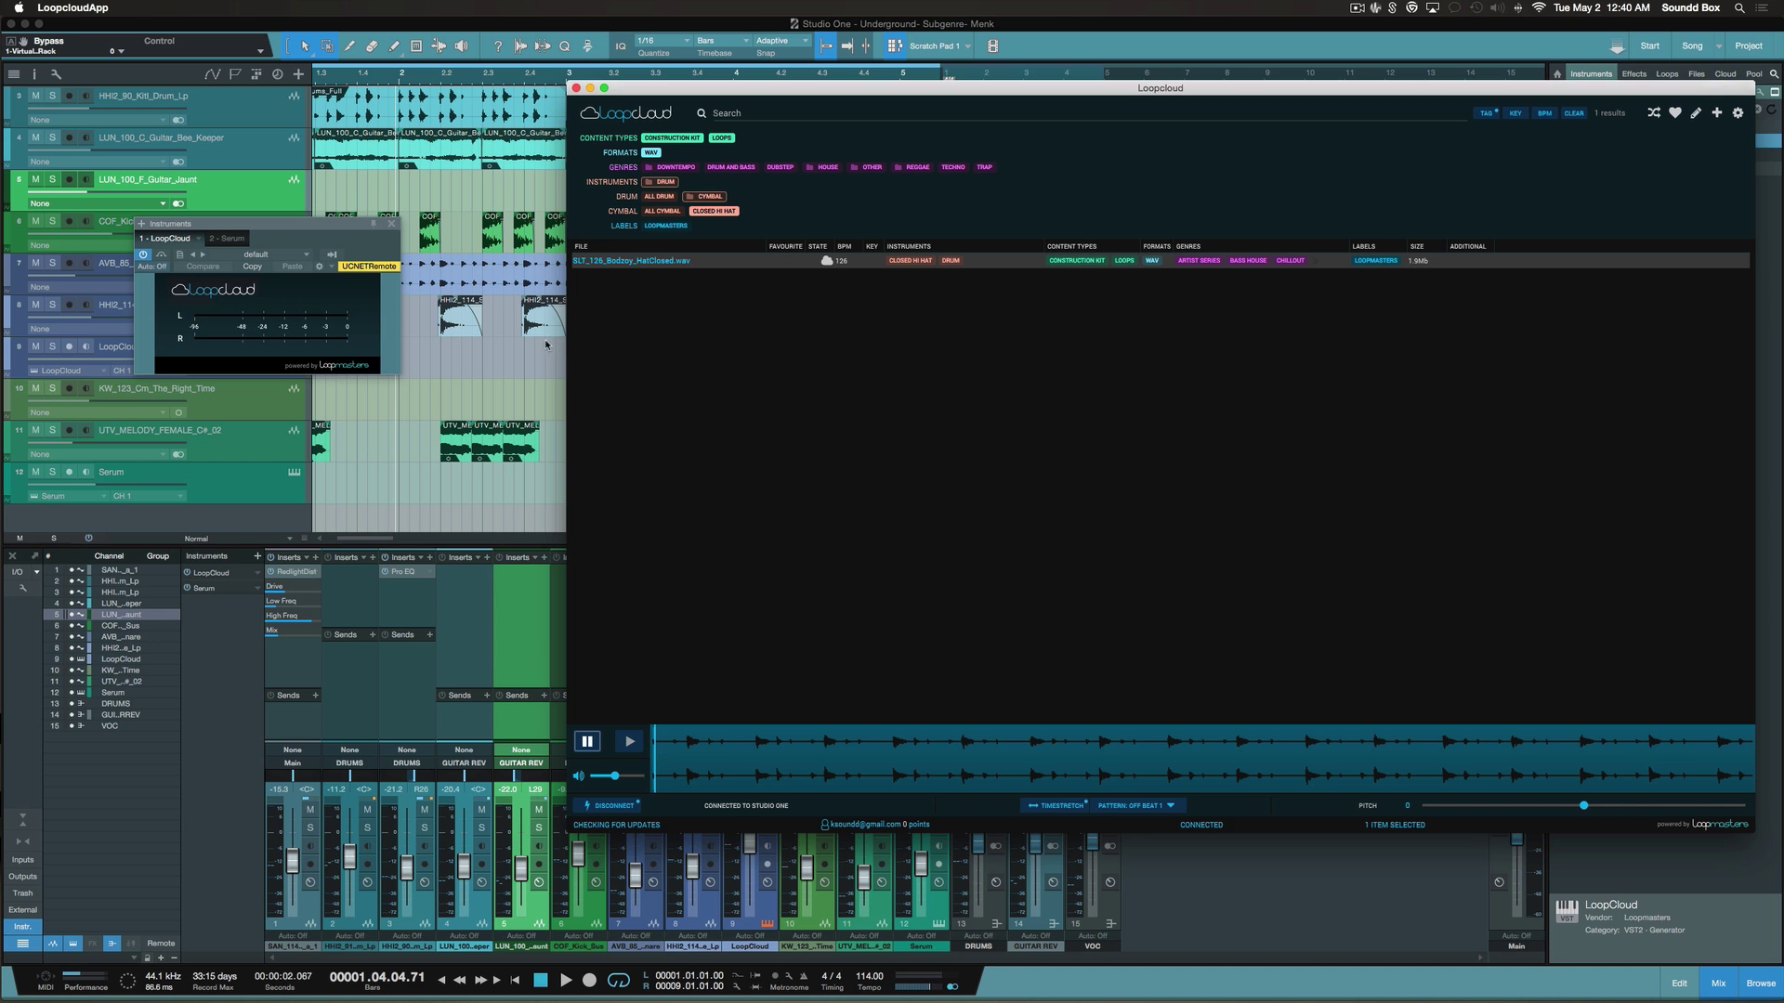
pyautogui.moveTo(750, 90); pyautogui.dragTo(574, 202)
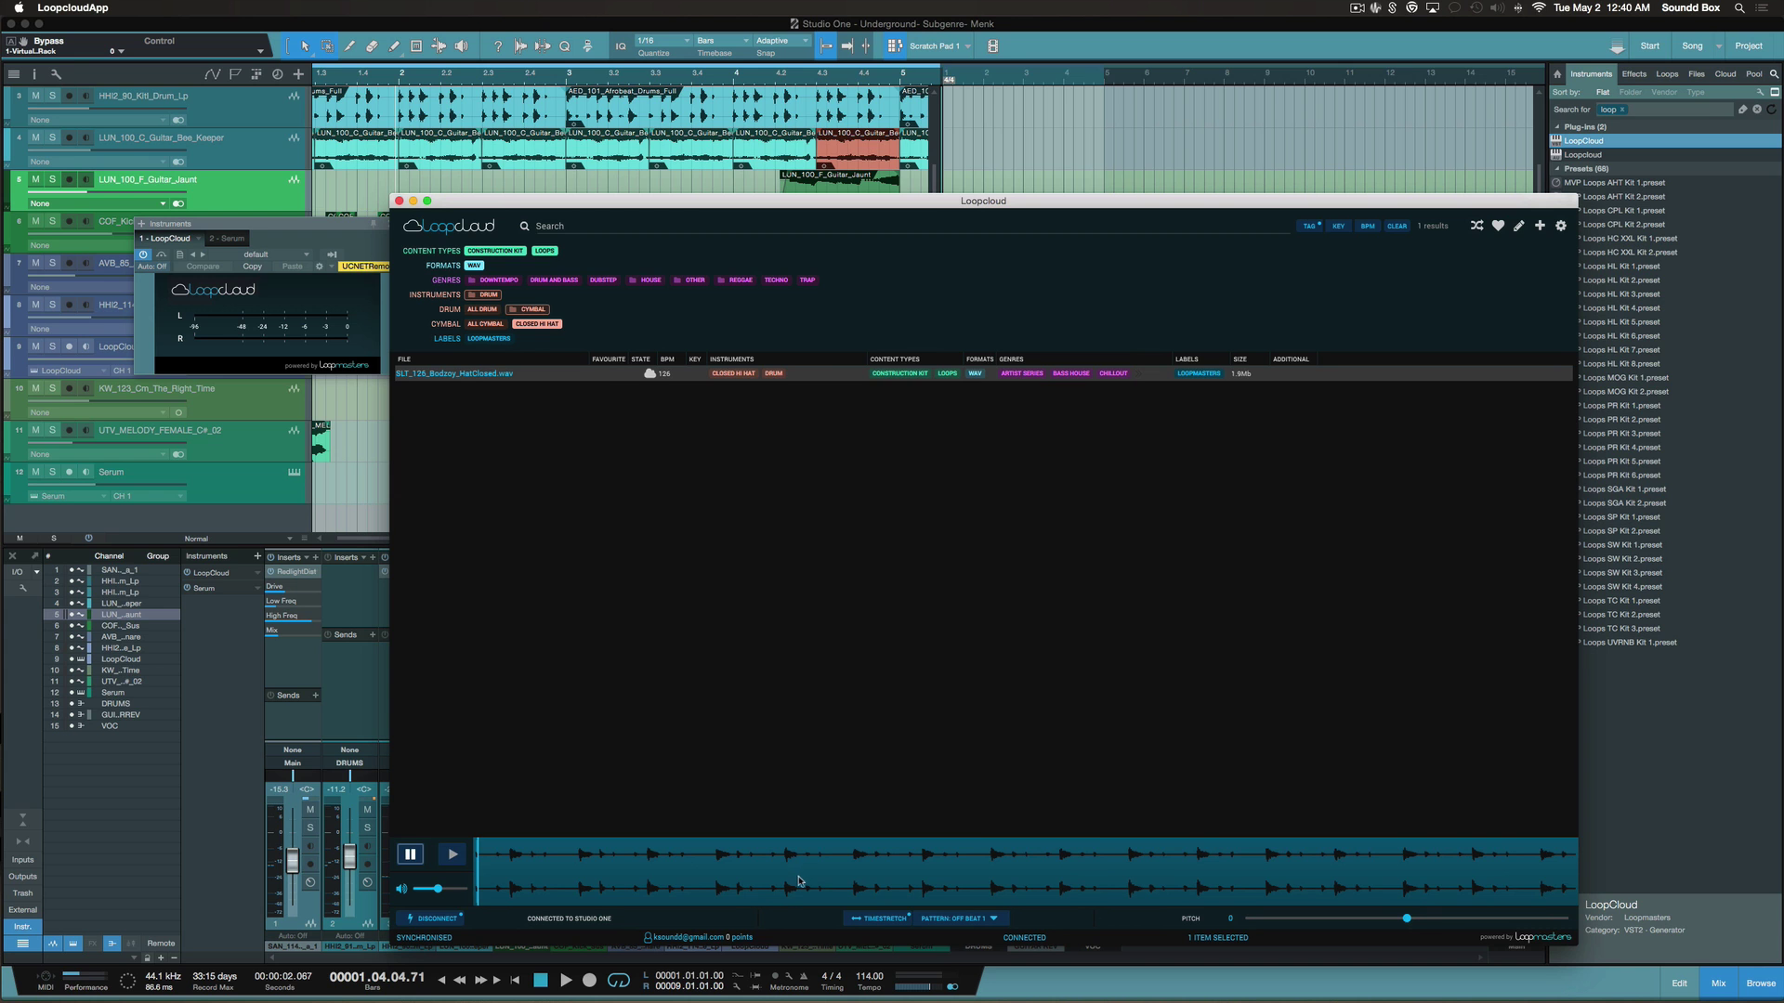
# Drop the Construction Kit filter and preview a DRT closed-hat one-shot on 16THS at lower volume
pyautogui.click(510, 250)
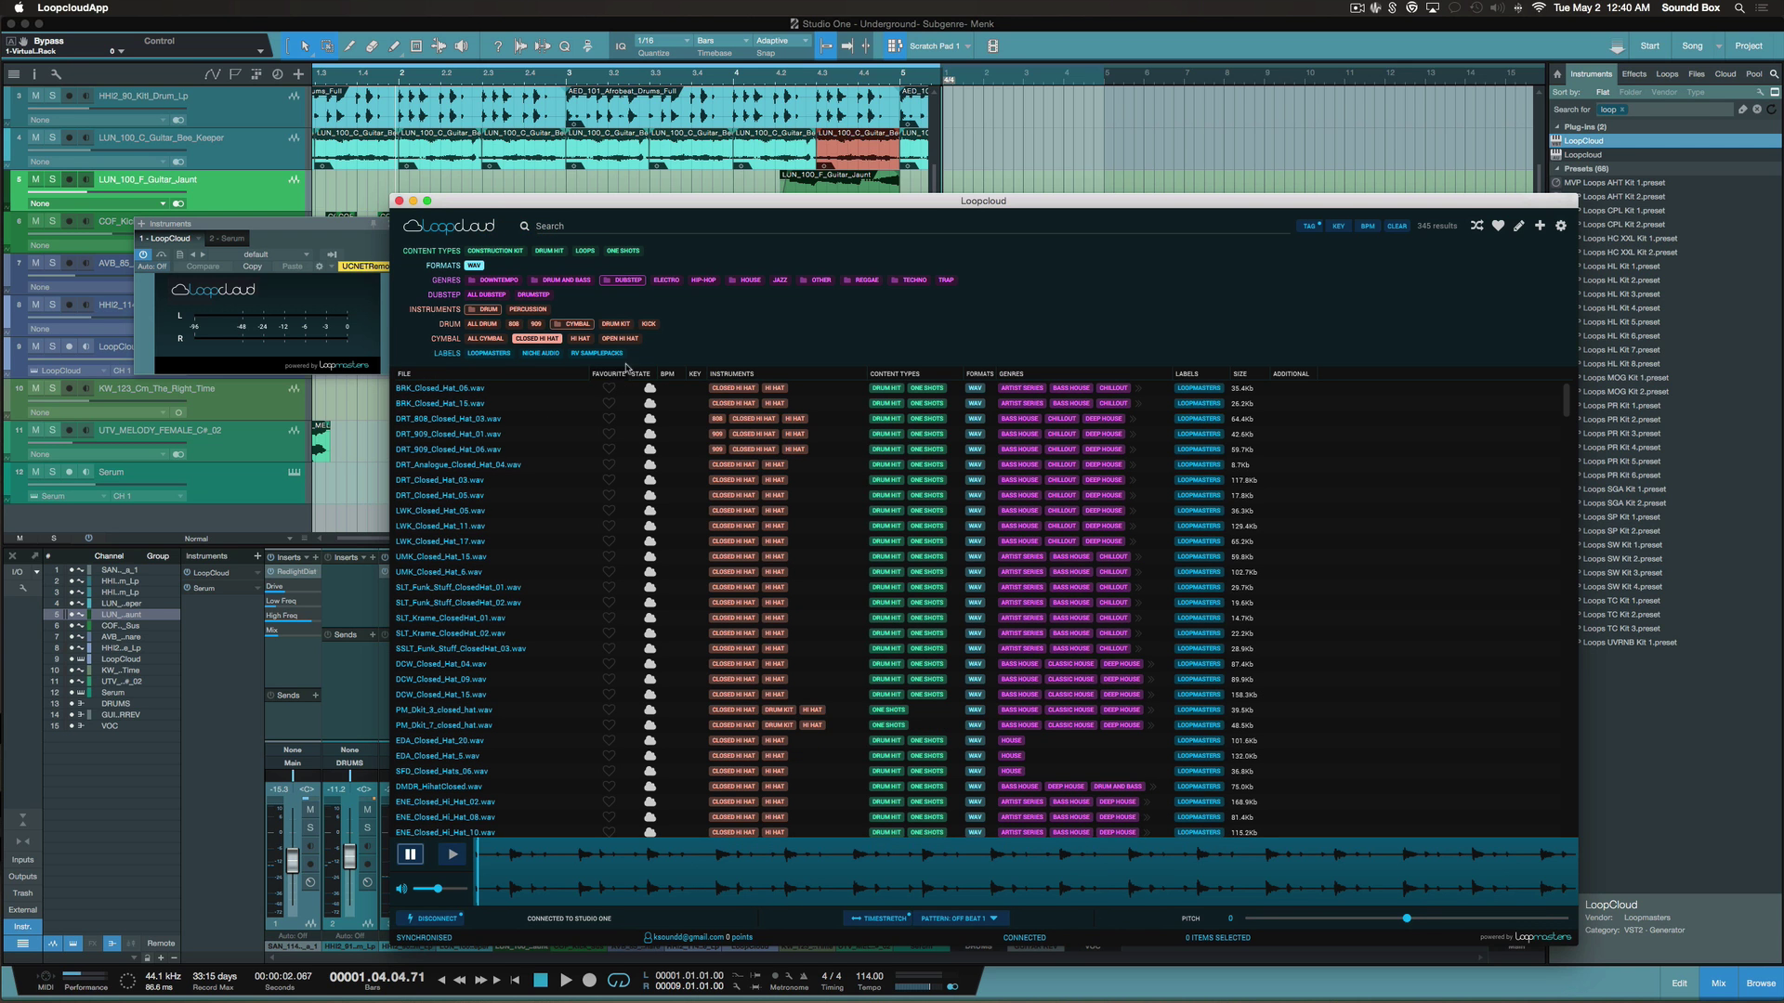
pyautogui.click(615, 260)
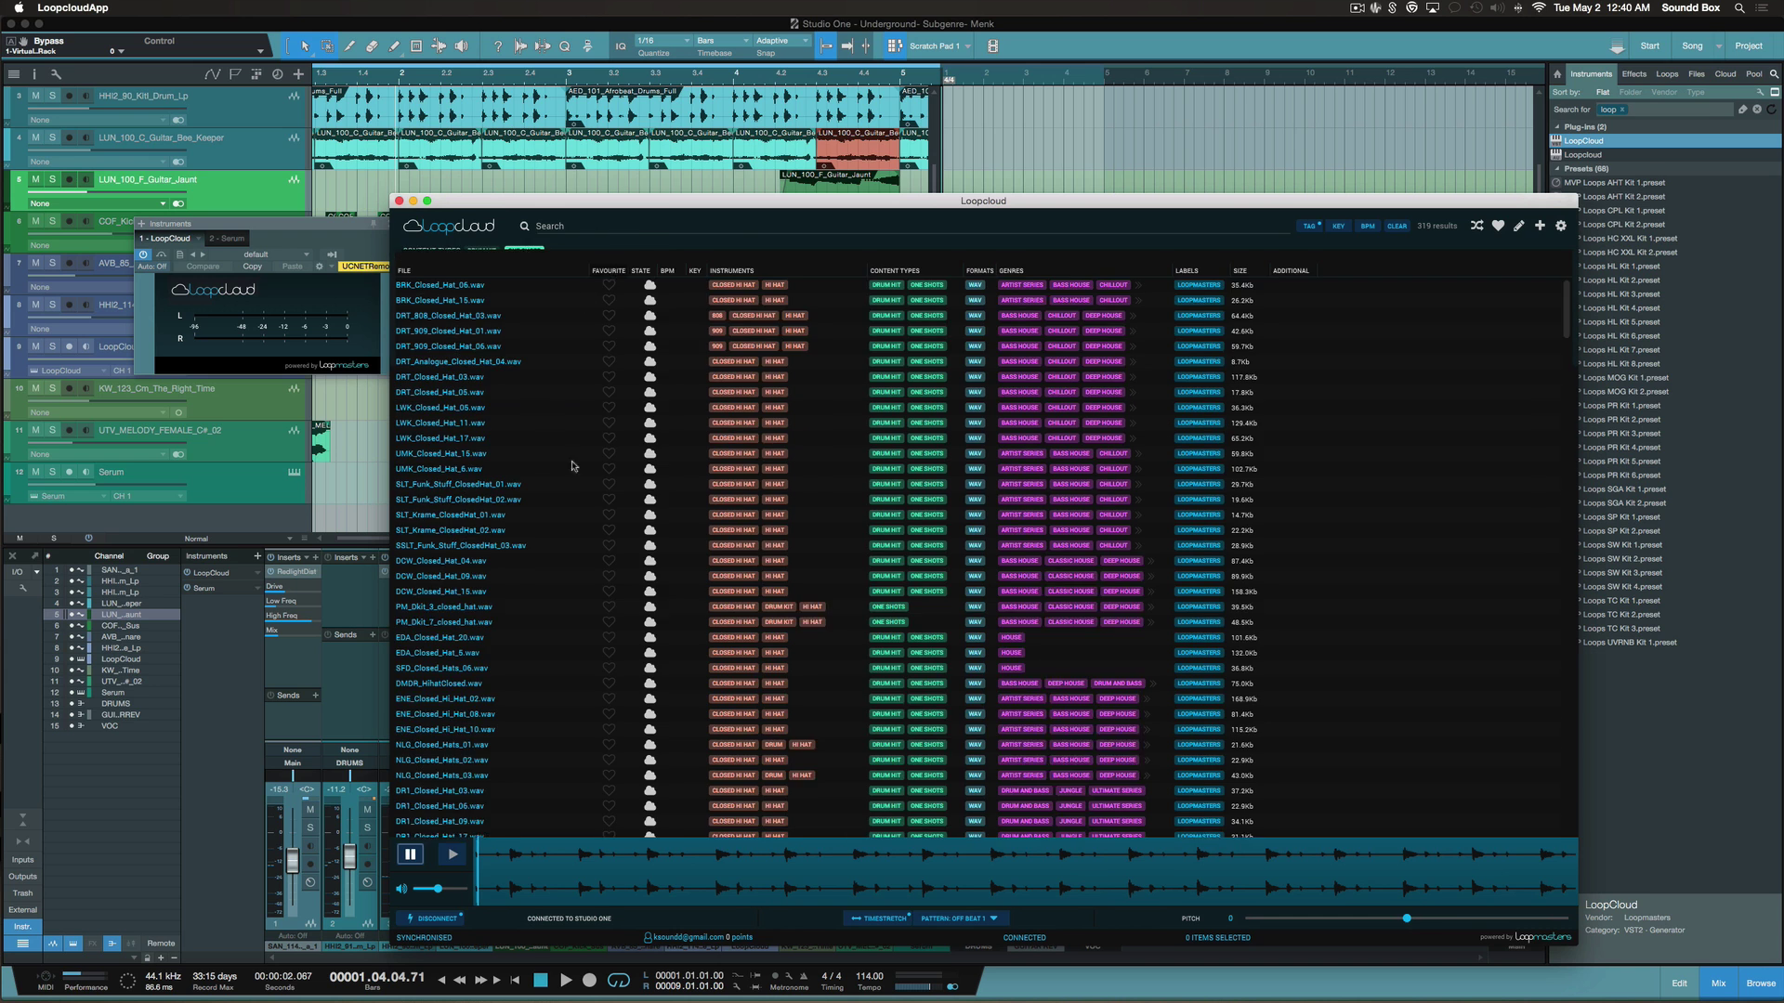
pyautogui.click(475, 499)
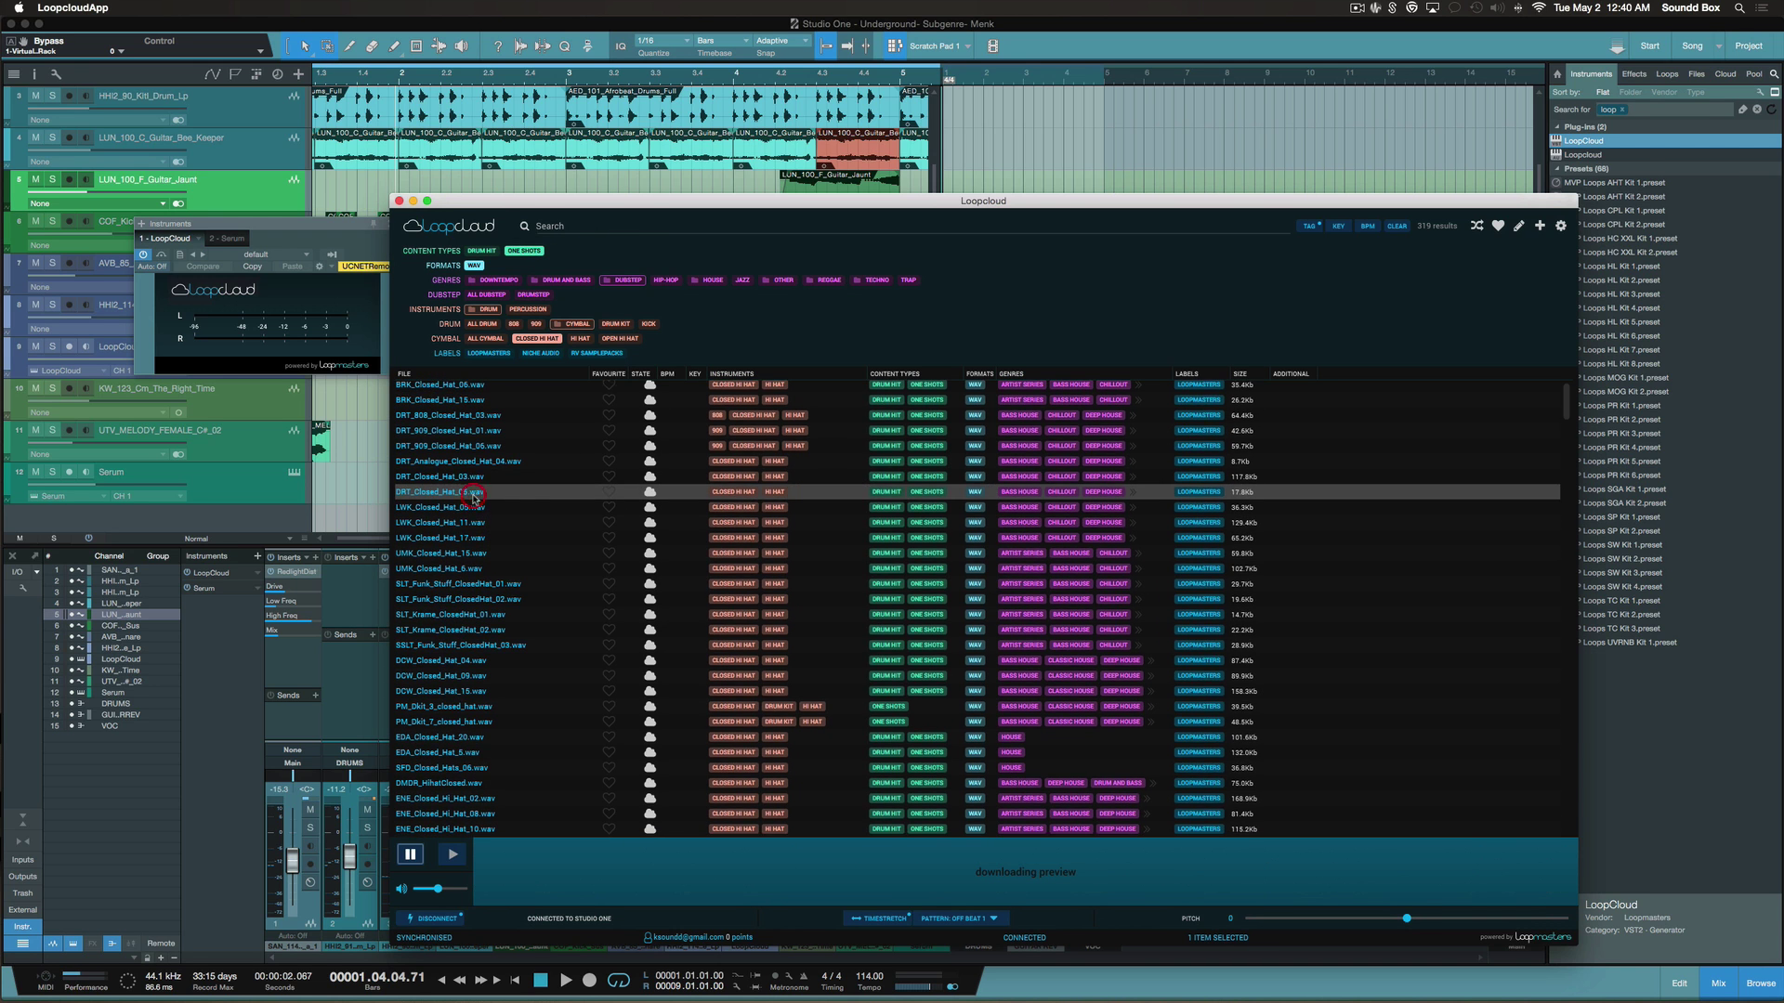
pyautogui.click(453, 855)
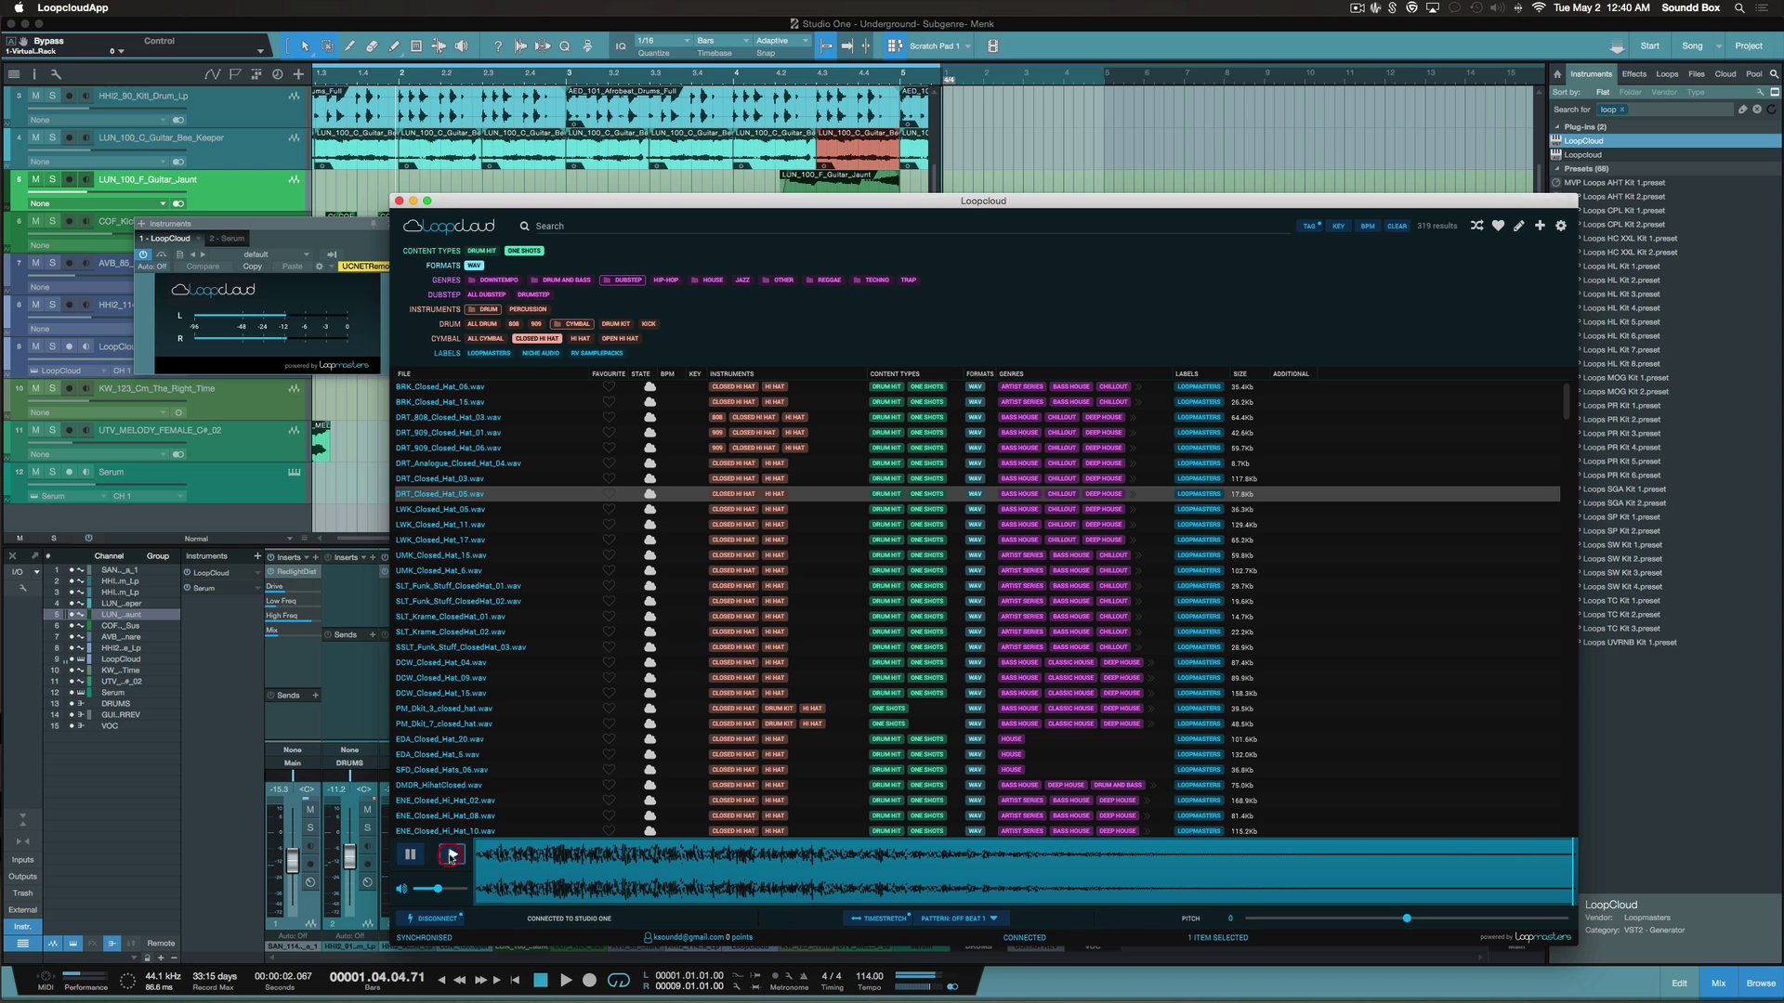
pyautogui.click(986, 919)
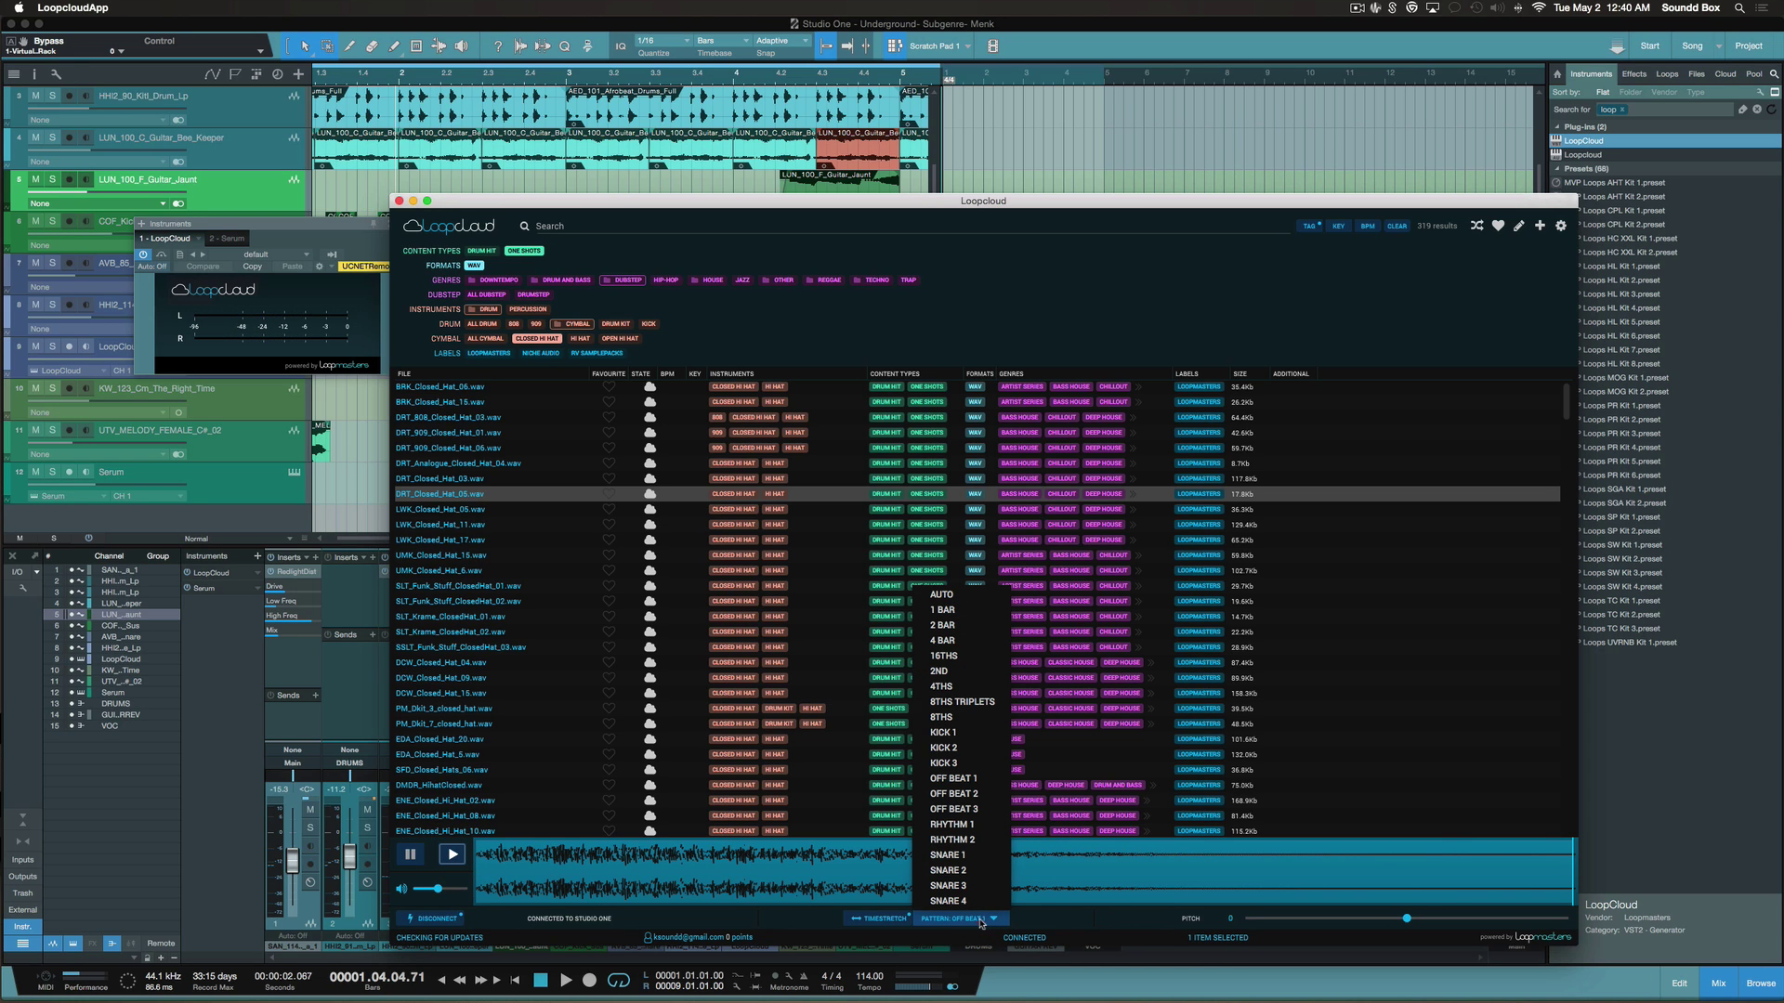
pyautogui.click(967, 657)
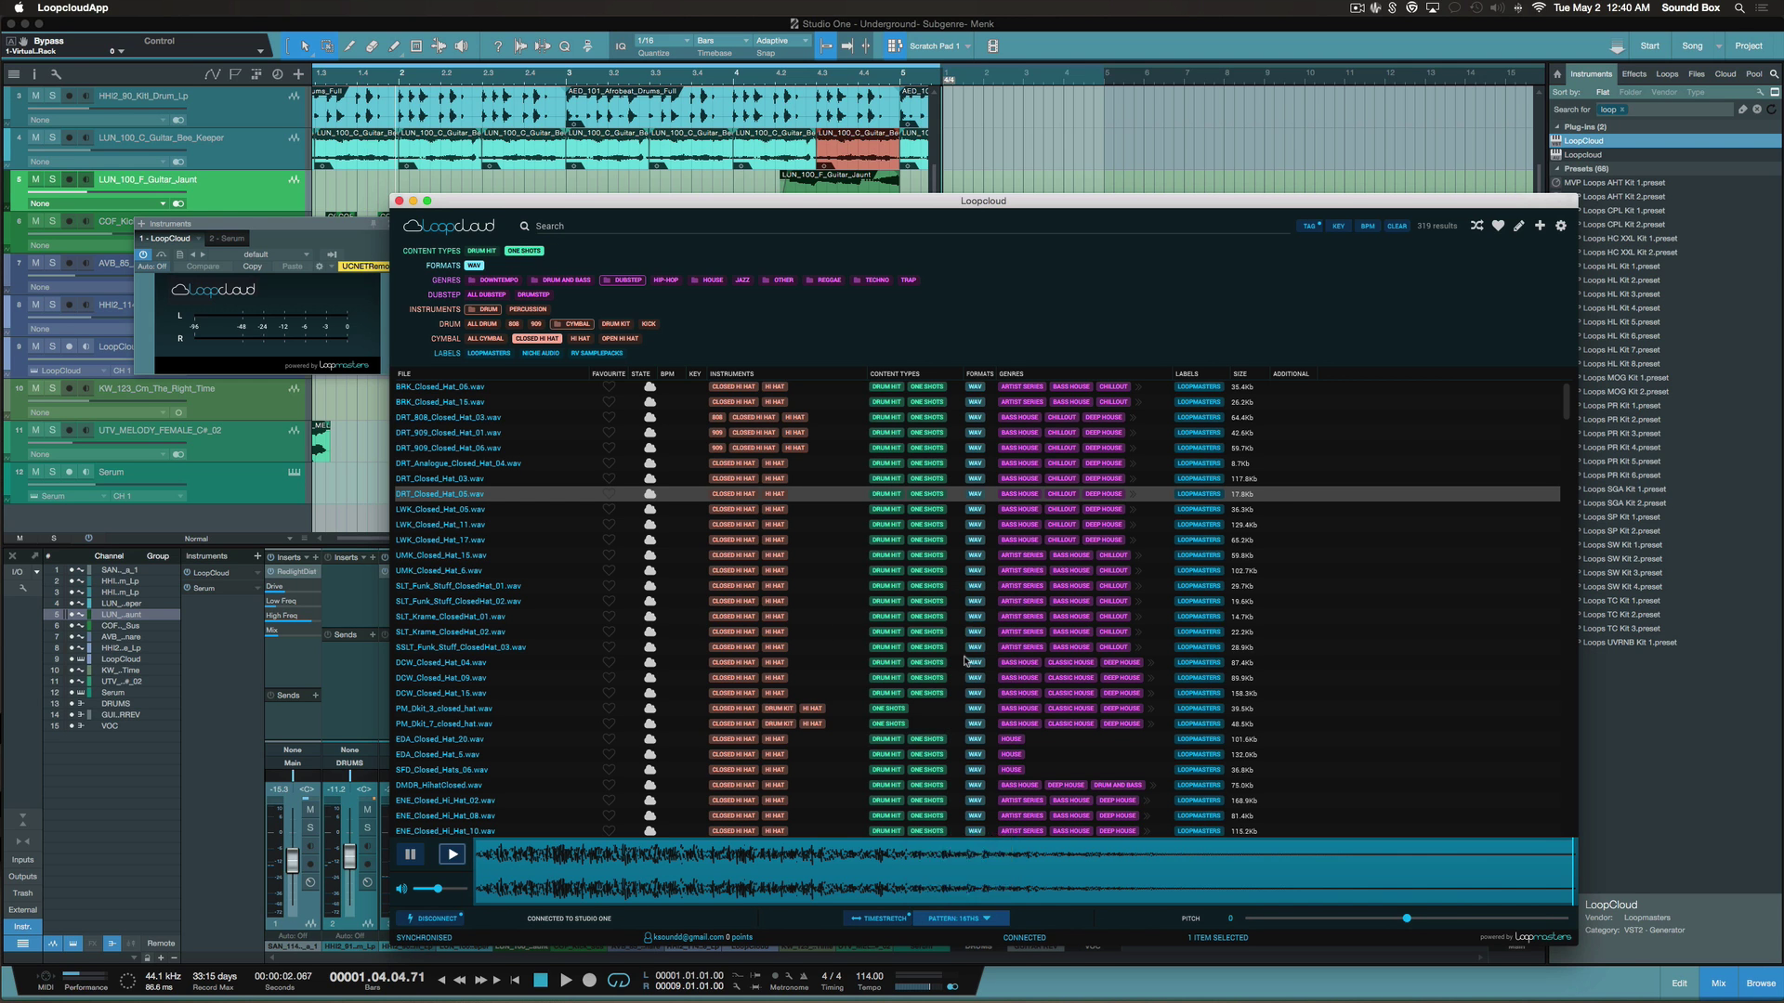
pyautogui.click(452, 855)
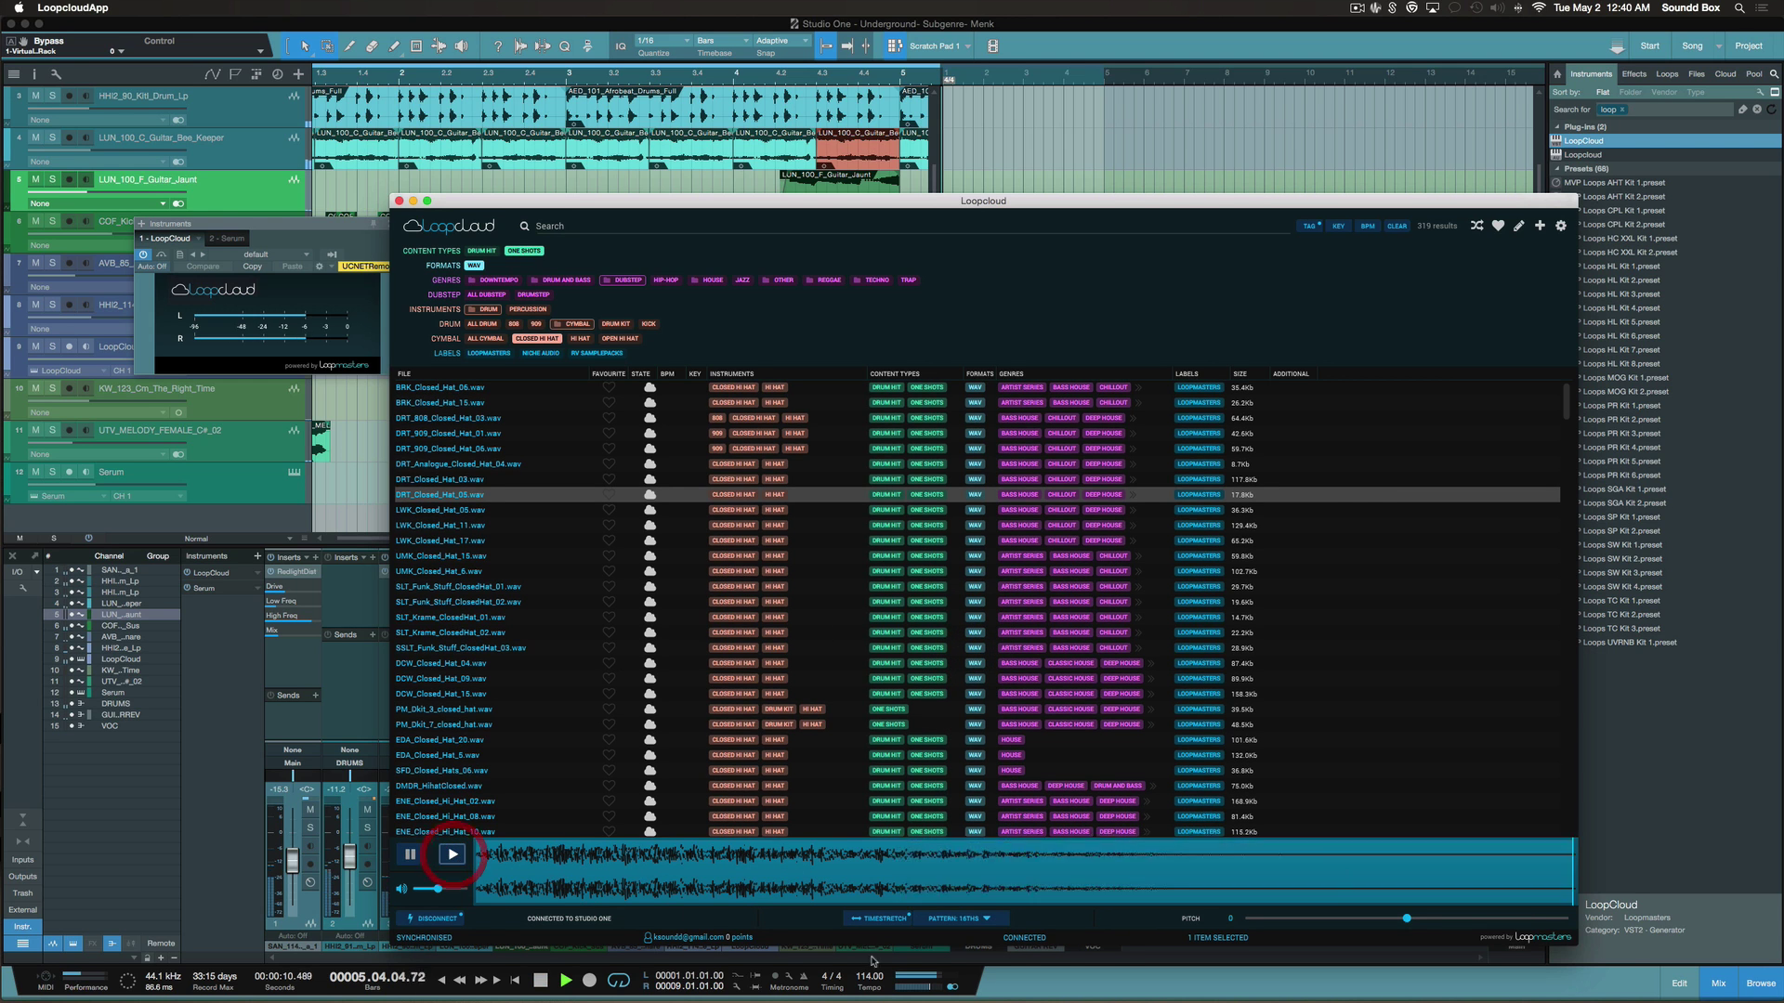
pyautogui.moveTo(436, 889); pyautogui.dragTo(426, 896)
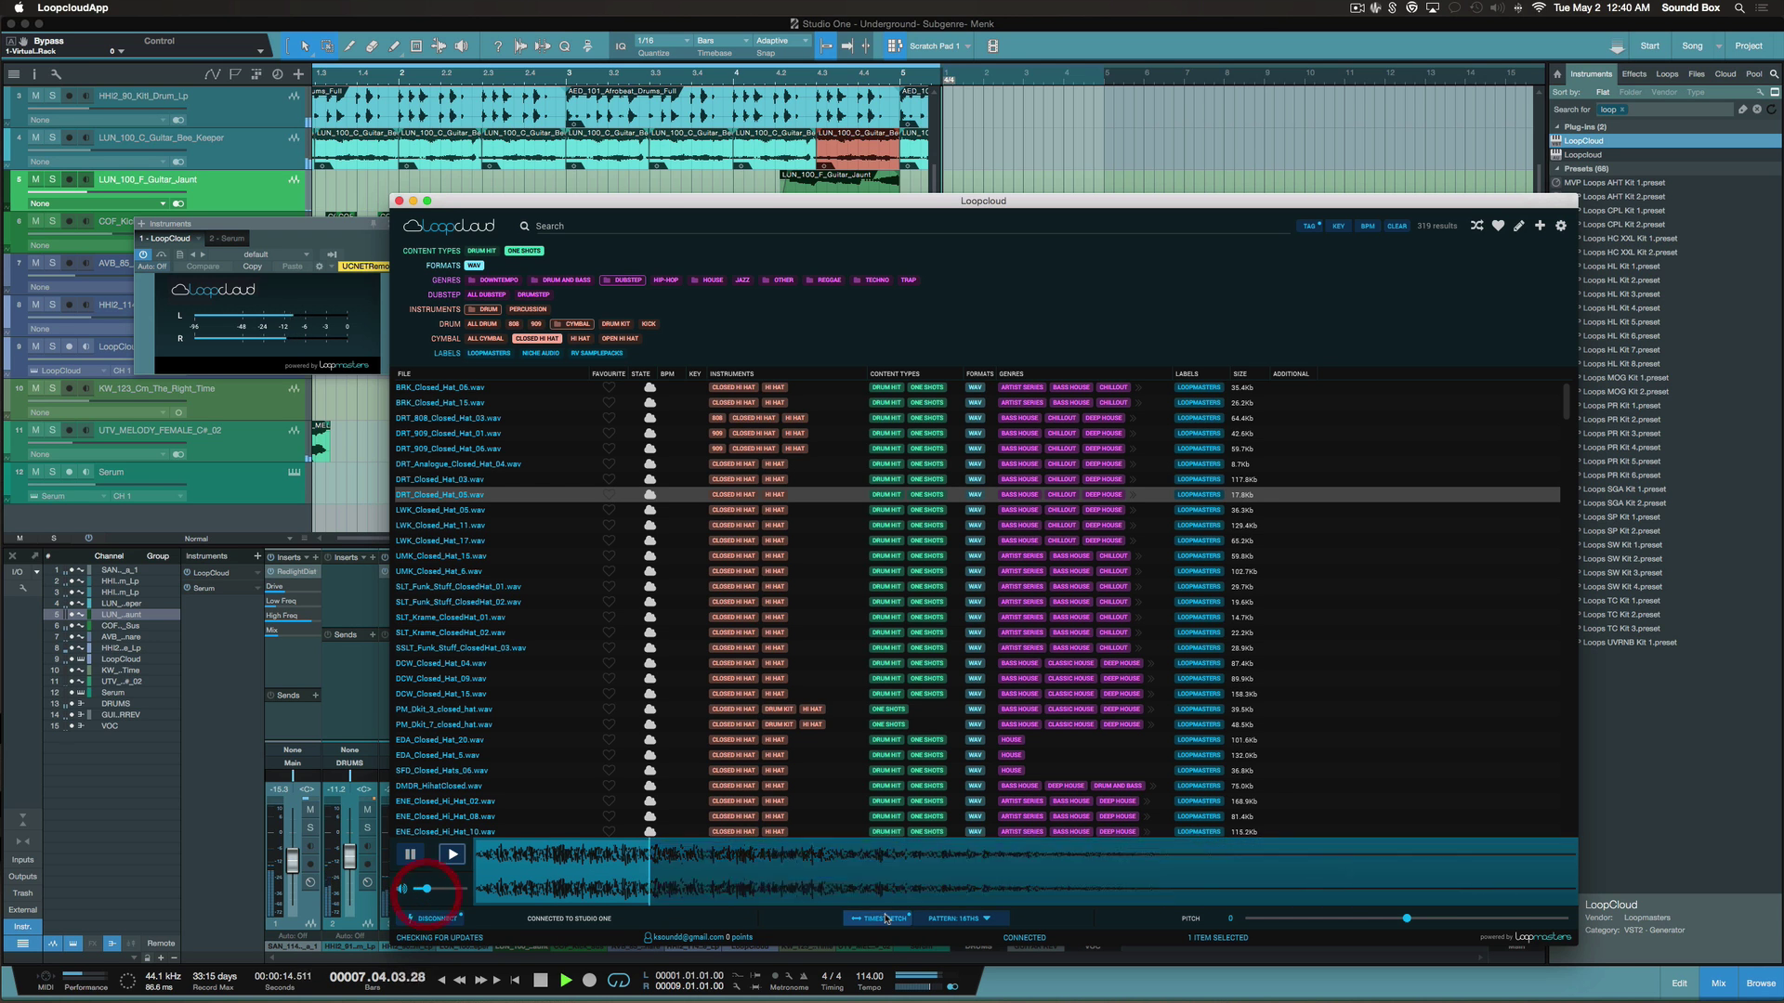
# Audition the hi-hat with the 4THS, 2ND, 16THS and 4 BAR pattern presets
pyautogui.click(959, 918)
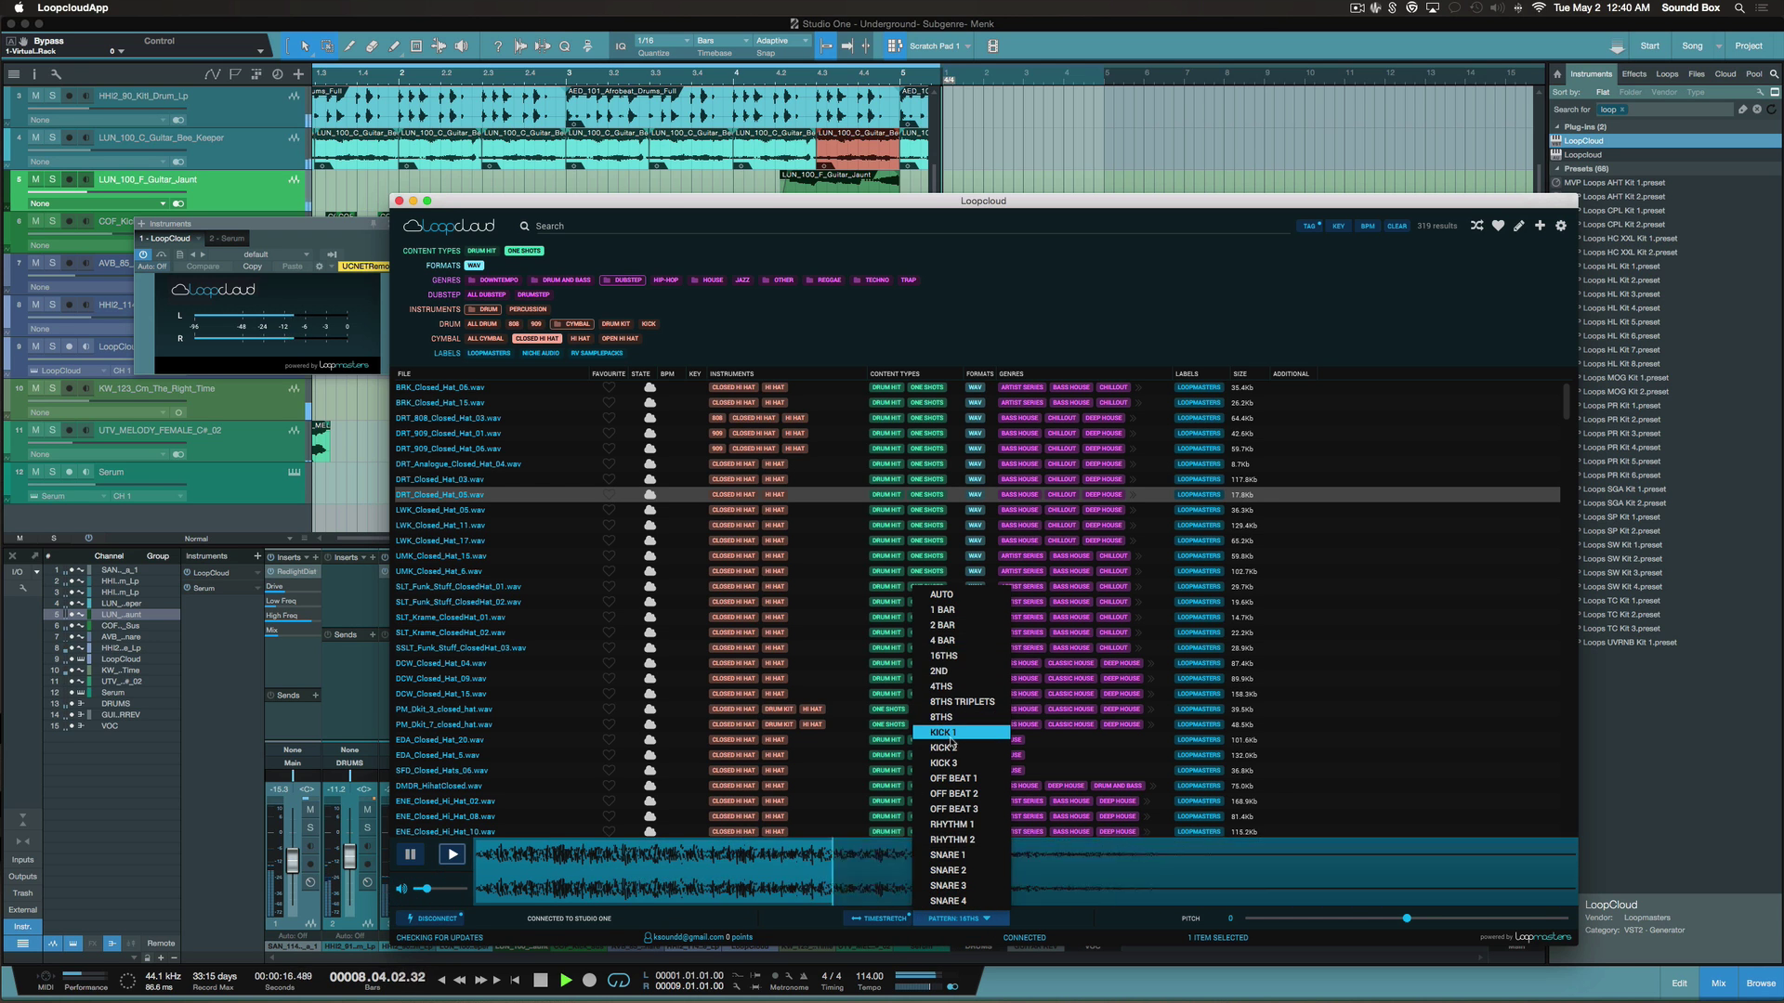
pyautogui.click(954, 688)
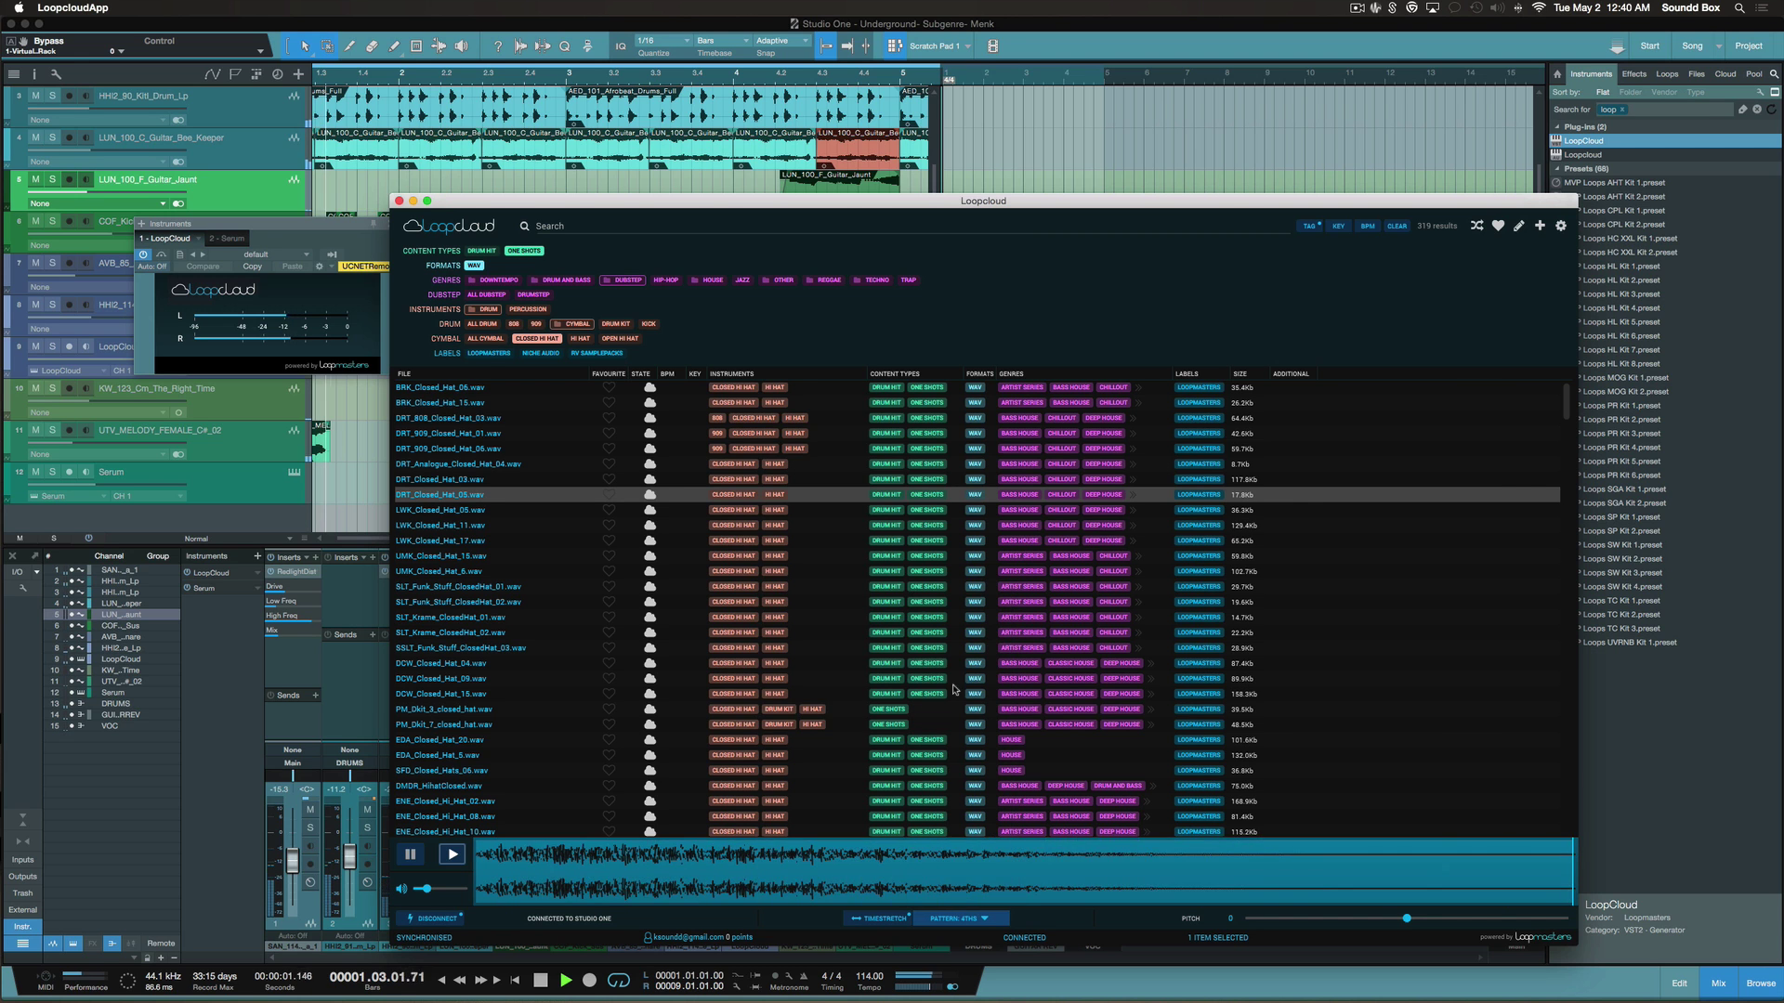
pyautogui.click(959, 919)
pyautogui.click(936, 672)
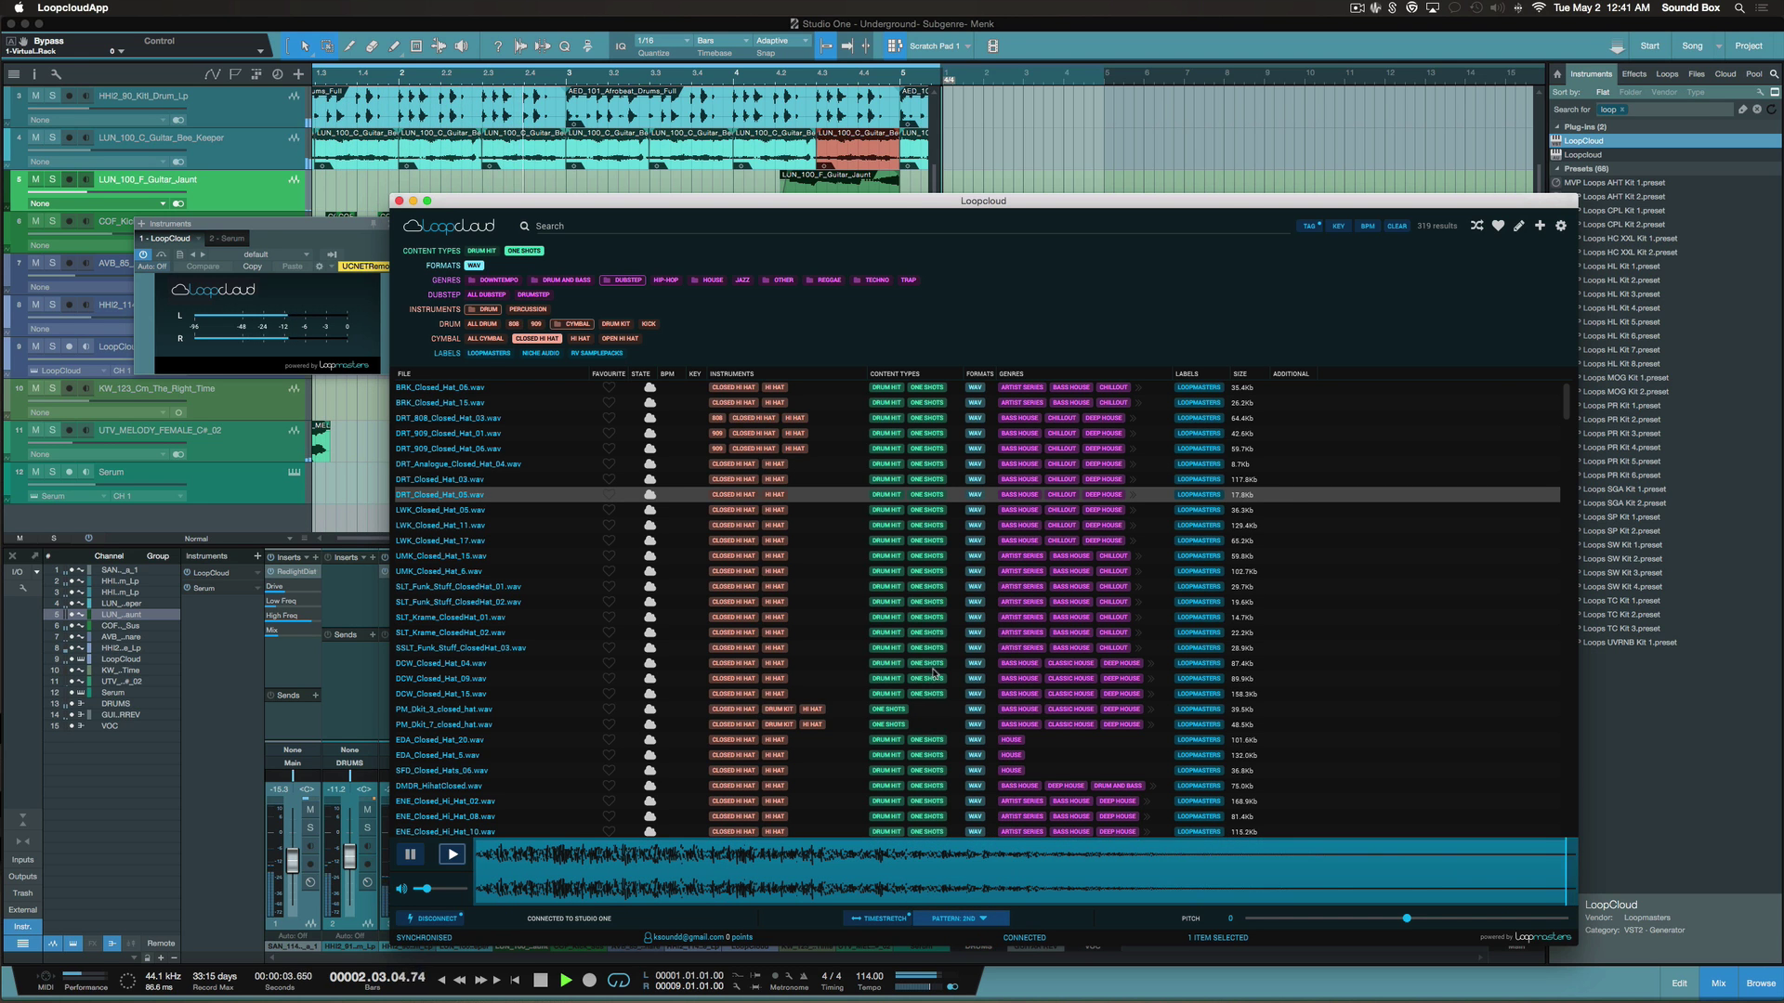
pyautogui.click(948, 918)
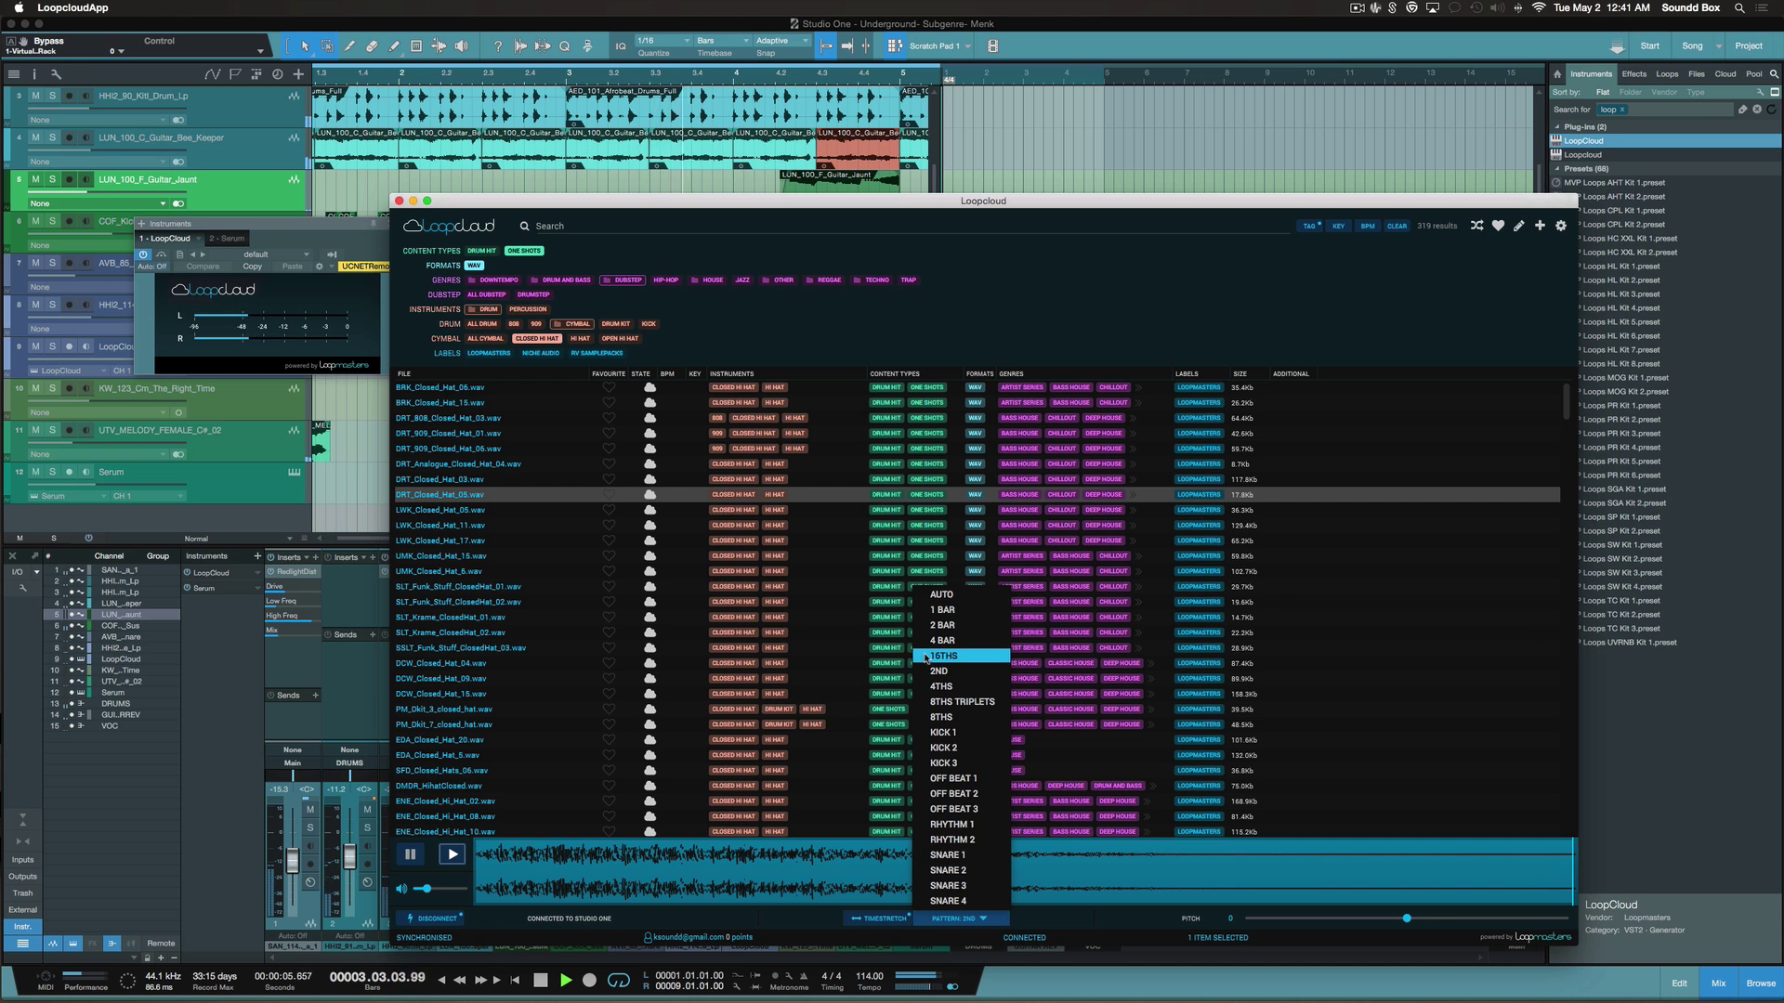
pyautogui.click(941, 656)
pyautogui.click(948, 919)
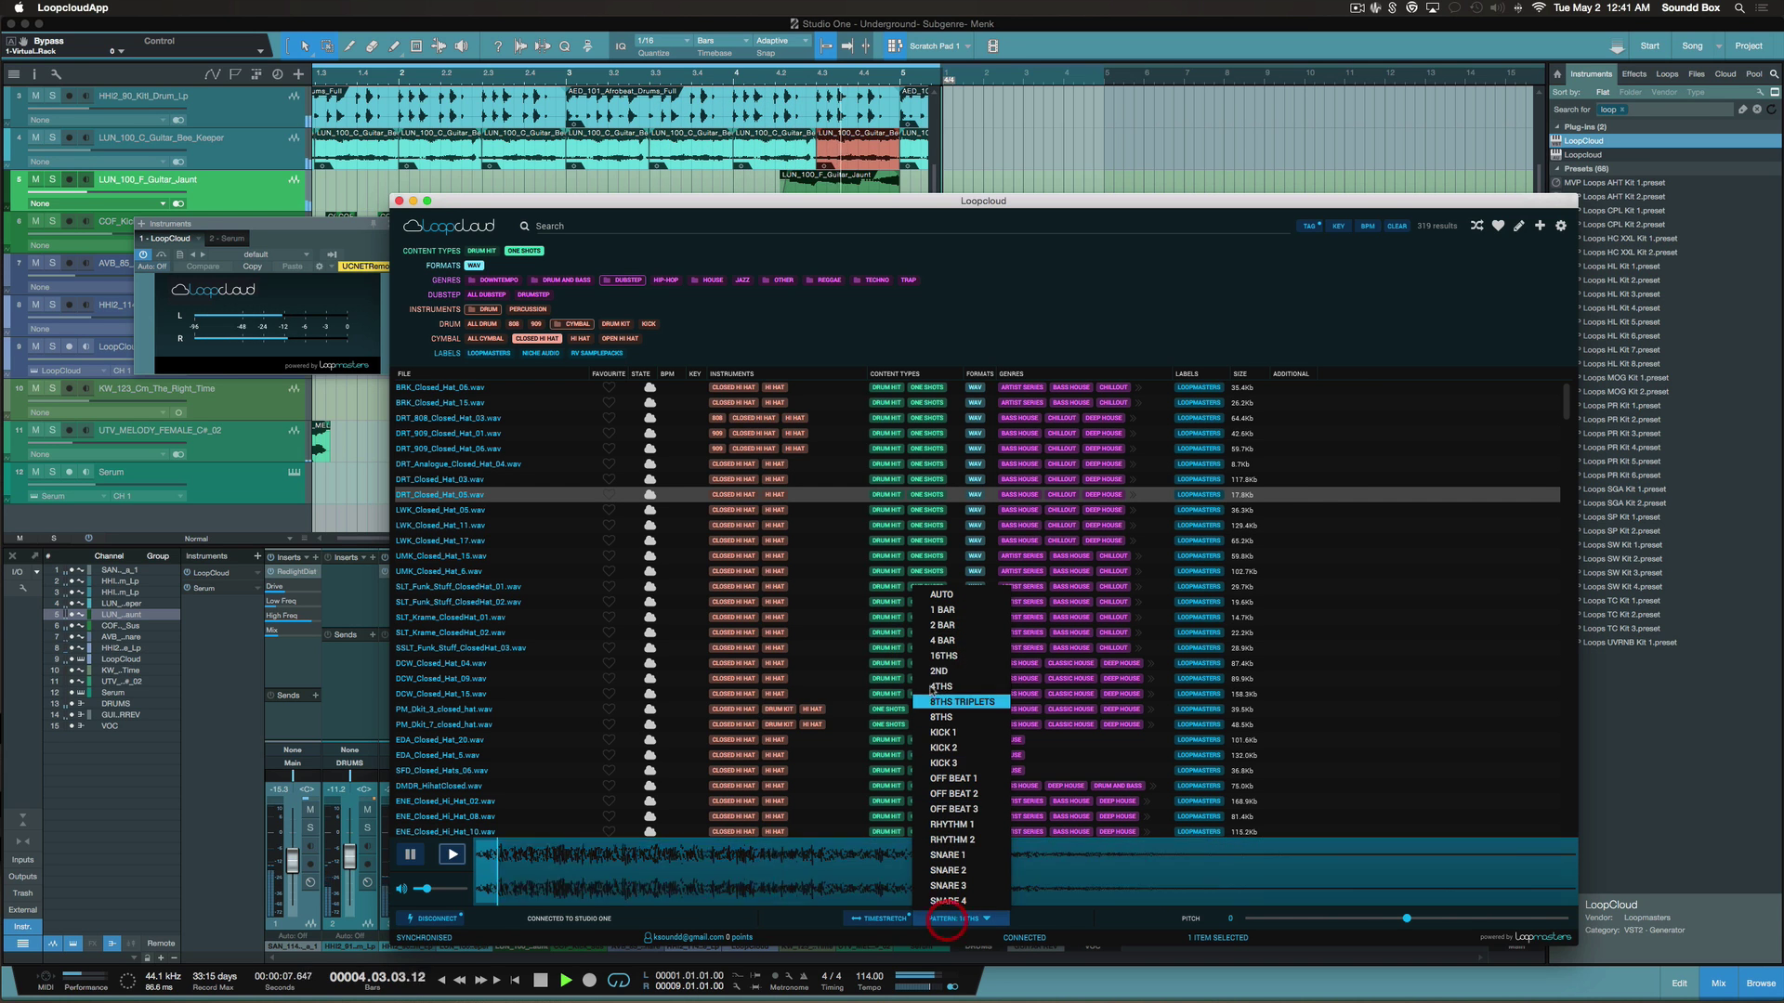
pyautogui.click(933, 642)
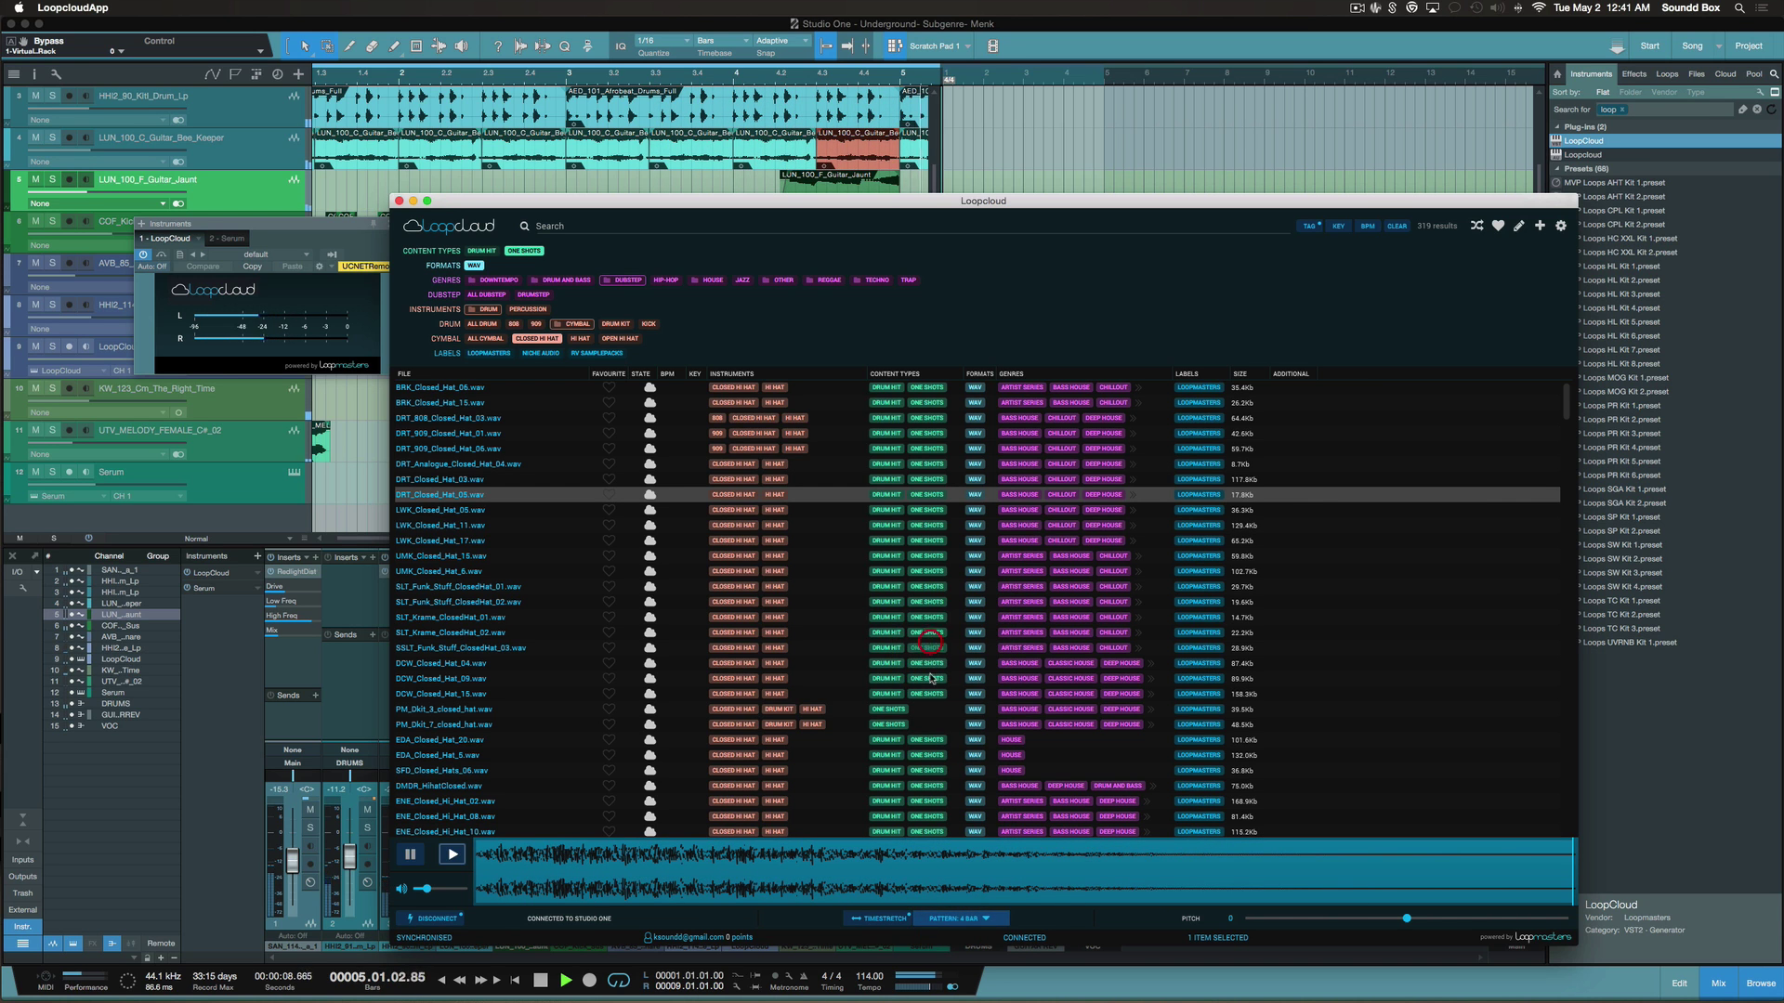
# Try OFF BEAT 1 and OFF BEAT 3, ending on the RHYTHM 2 pattern
pyautogui.click(947, 919)
pyautogui.click(951, 779)
pyautogui.click(963, 918)
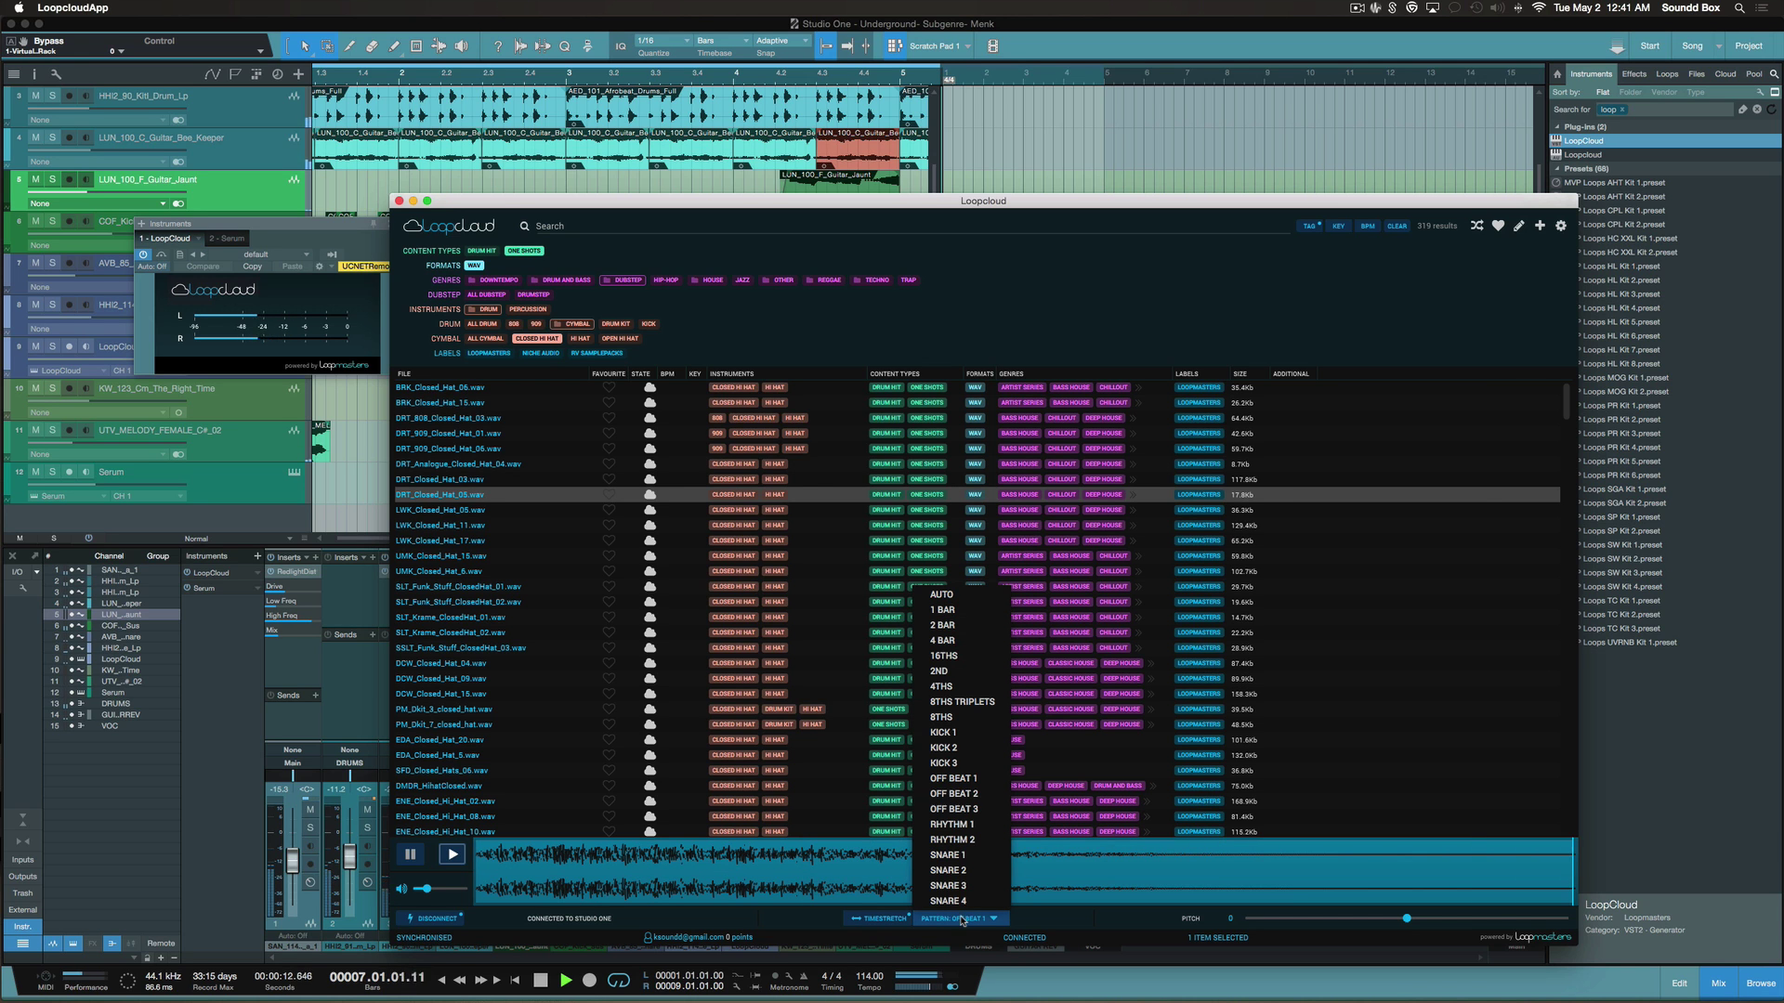
pyautogui.click(955, 809)
pyautogui.click(962, 919)
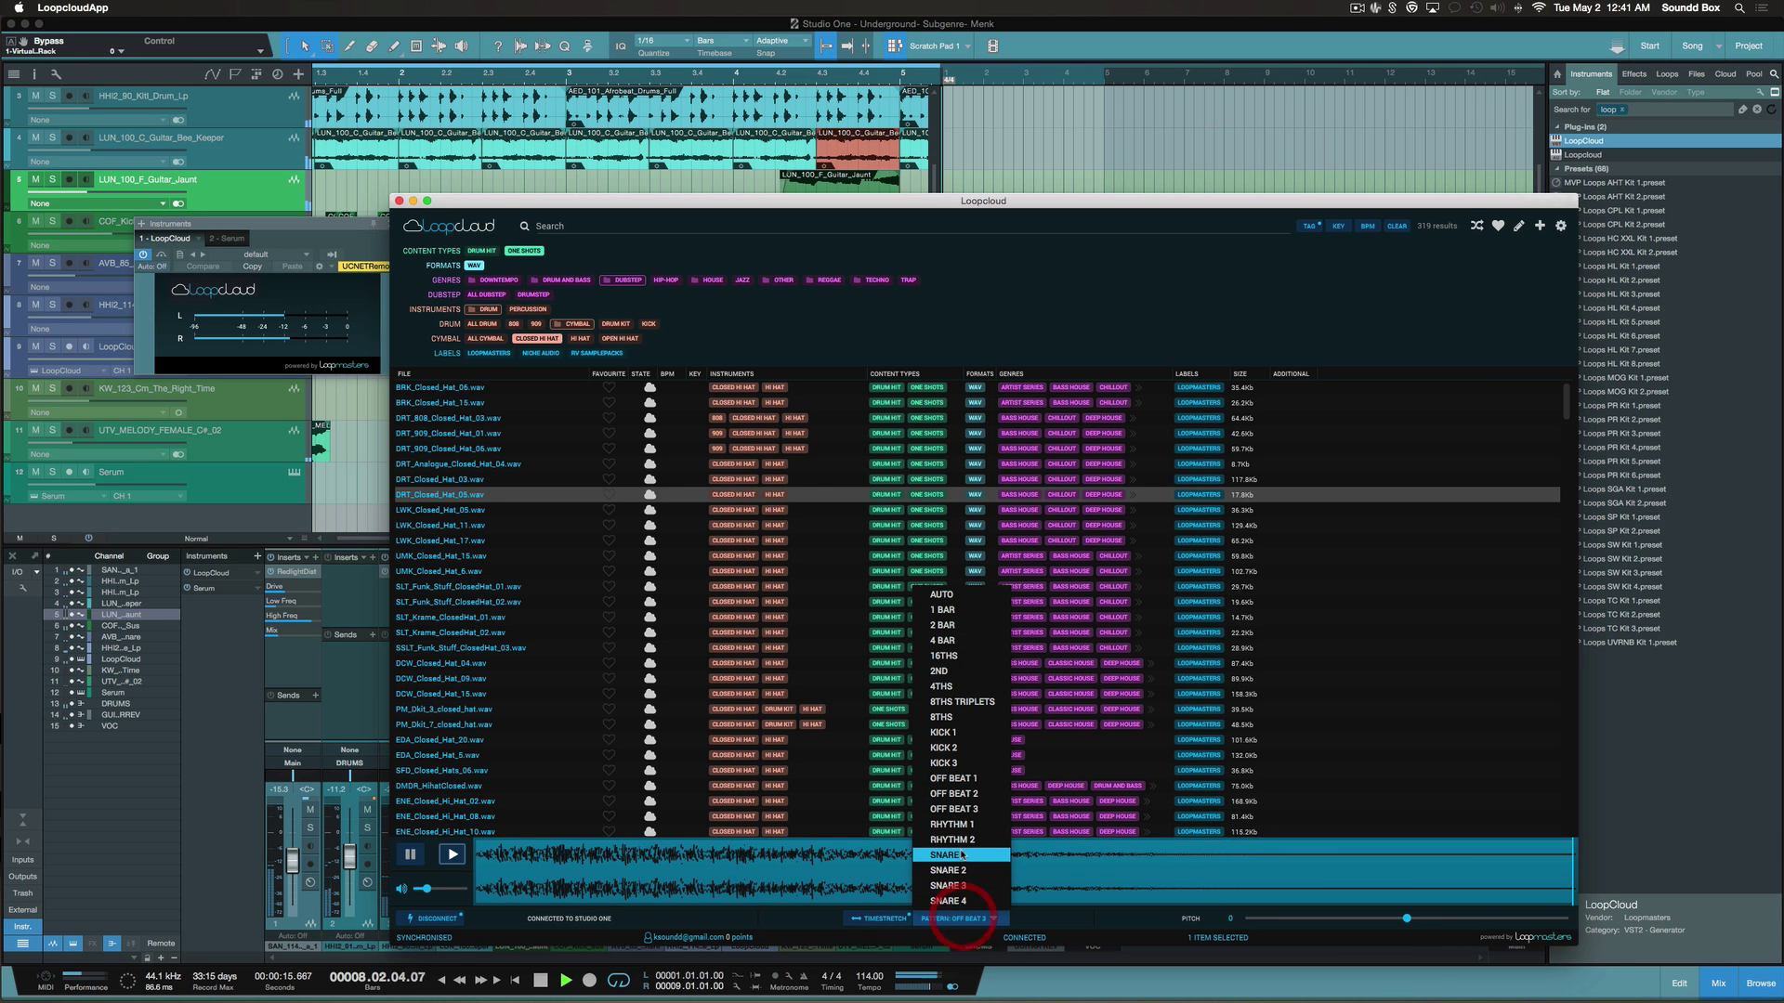
pyautogui.click(963, 847)
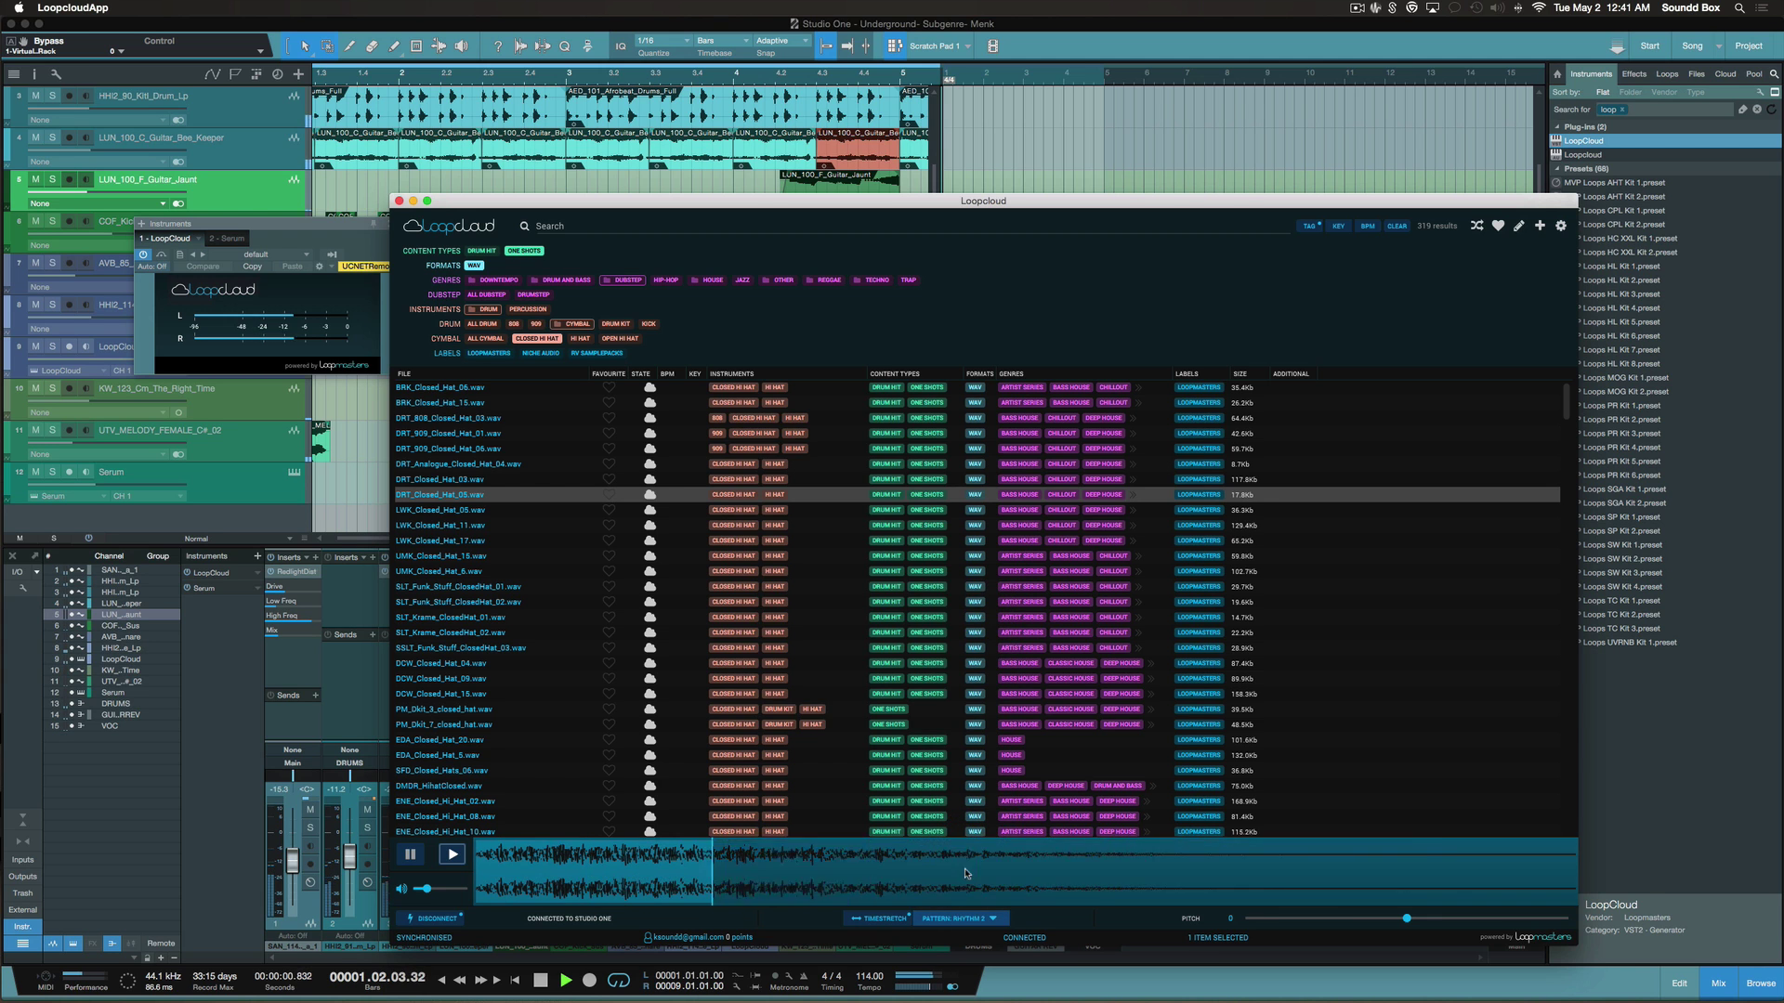
# Switch to Studio One, then reposition the Loopcloud window up and to the right
pyautogui.press('super+Tab')
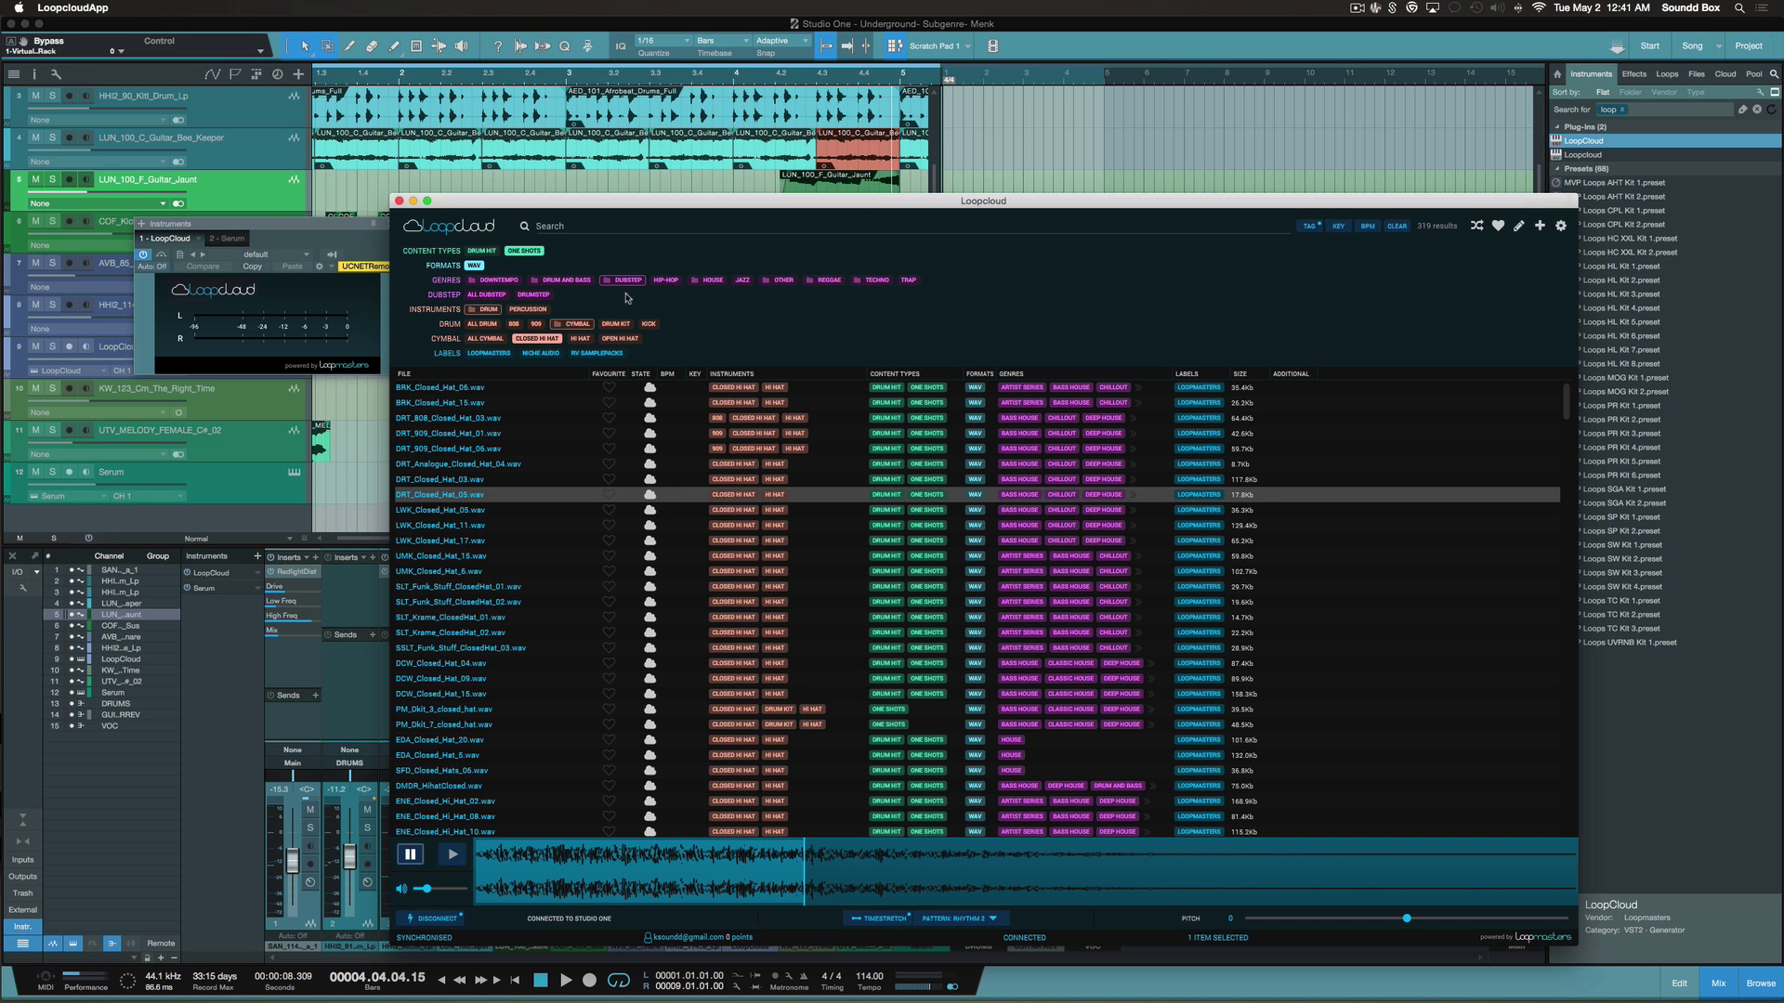
pyautogui.moveTo(857, 201); pyautogui.dragTo(926, 158)
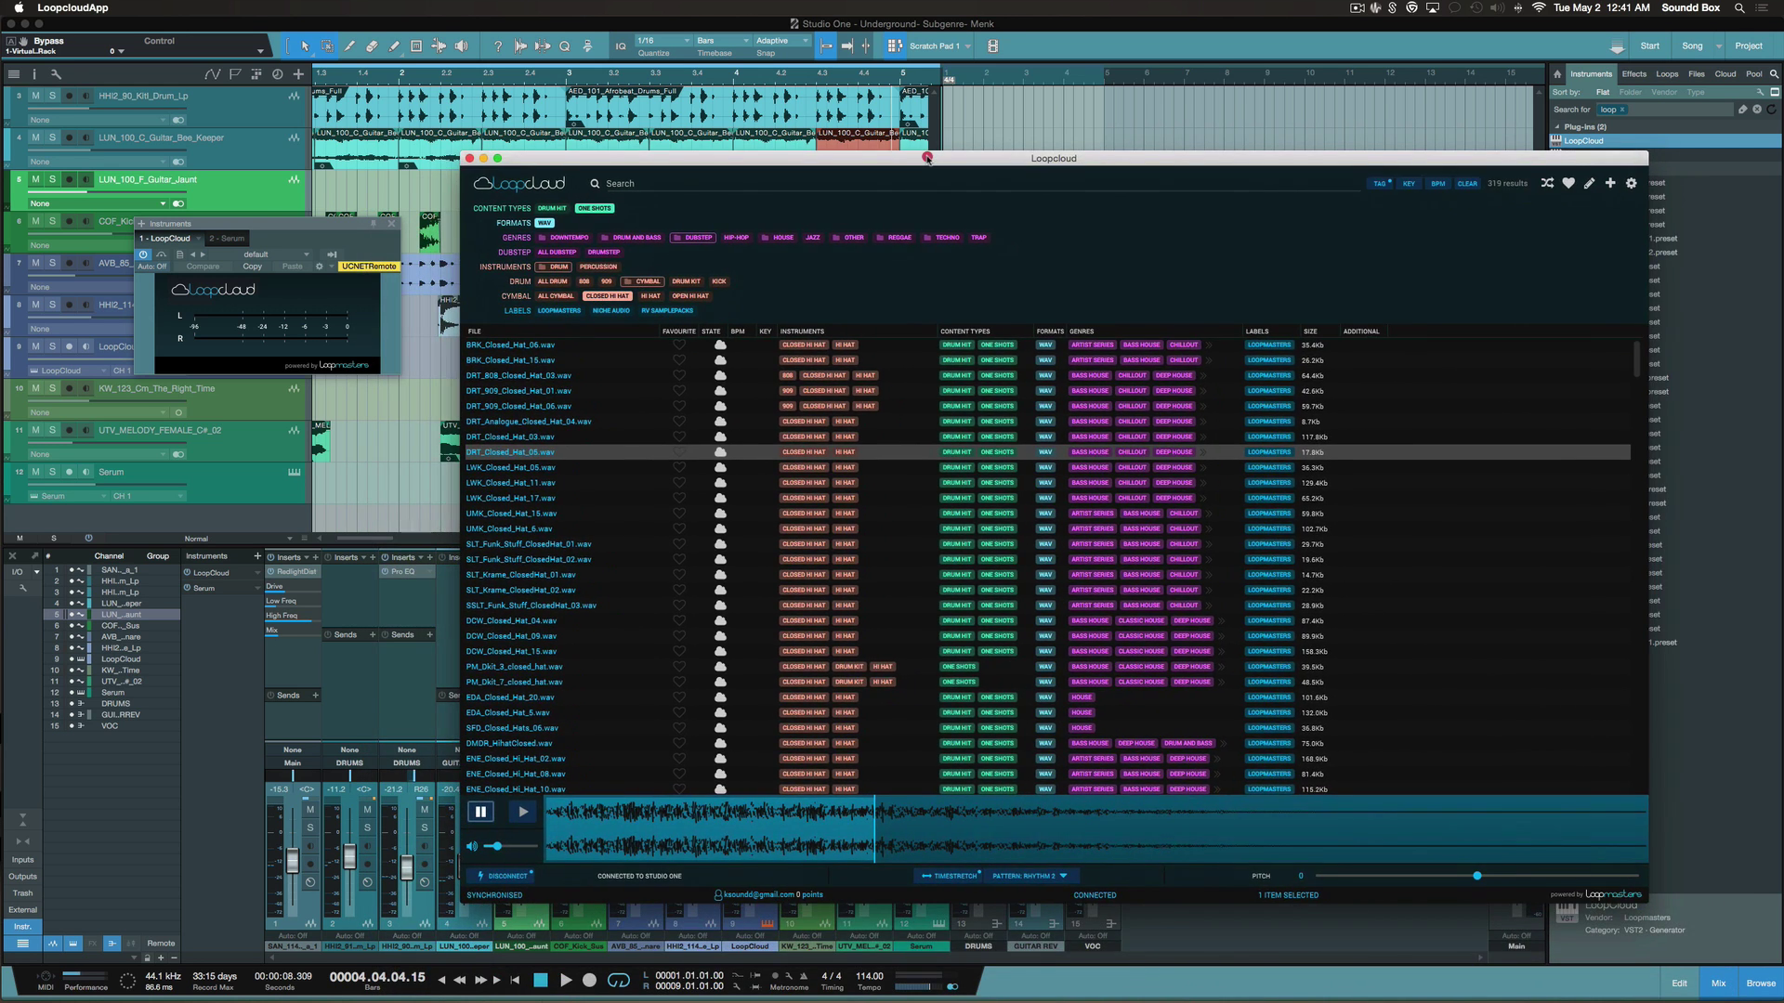
pyautogui.click(894, 273)
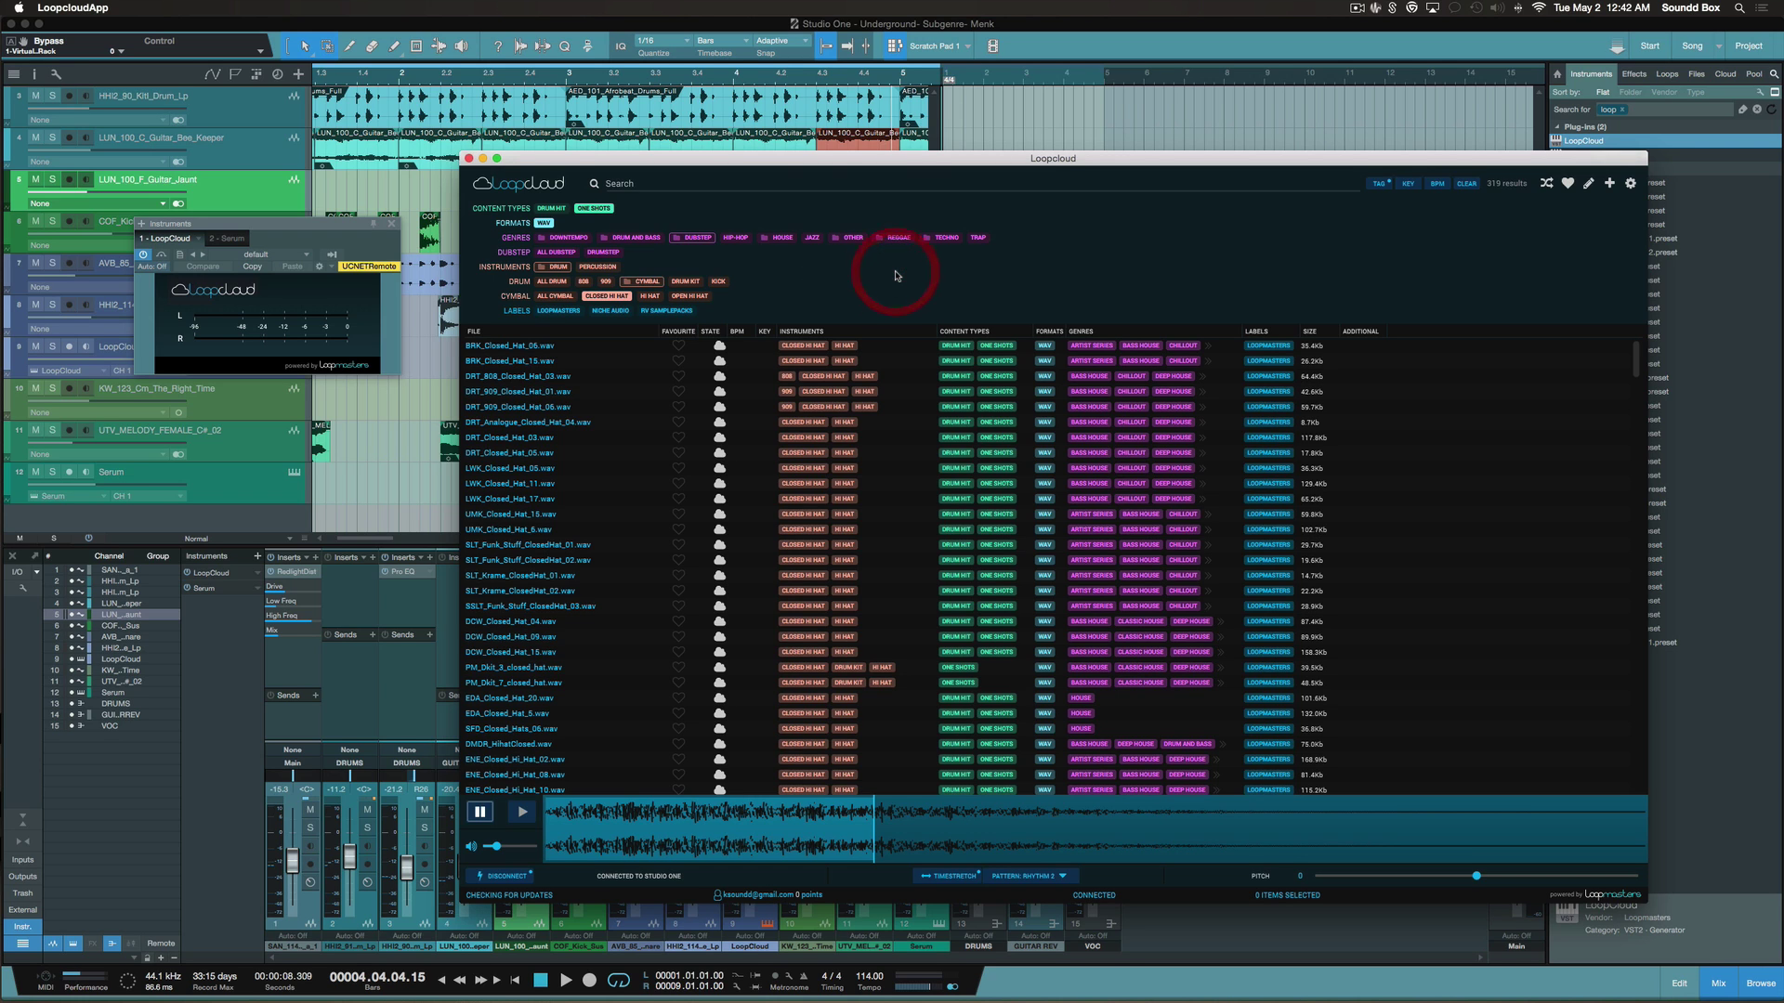